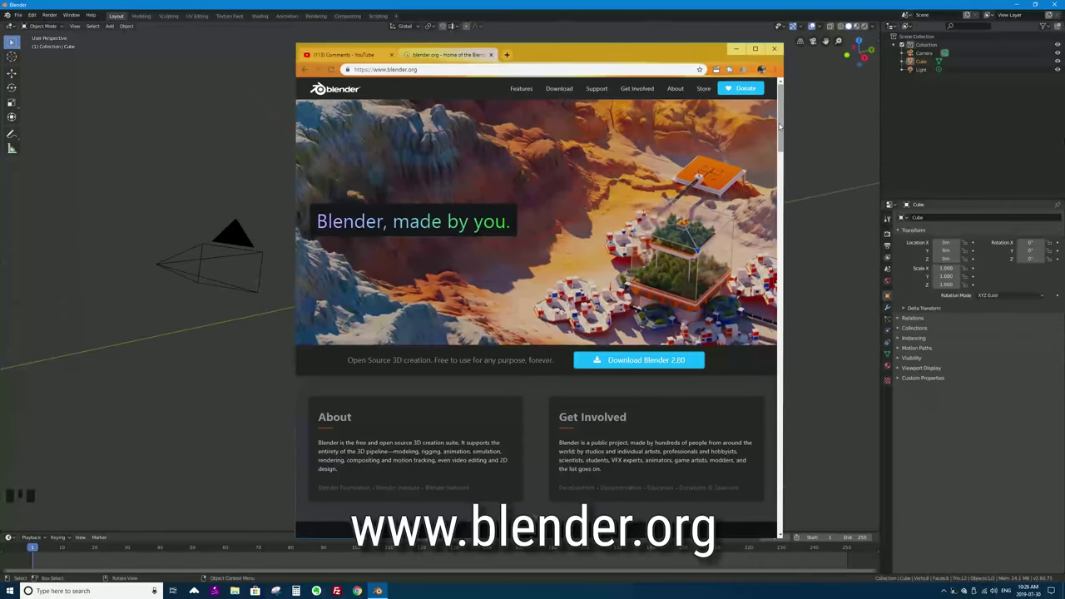
Step: Look through the Blender website's home page down to the news and developer blog sections
scroll(779, 126, "down", 4)
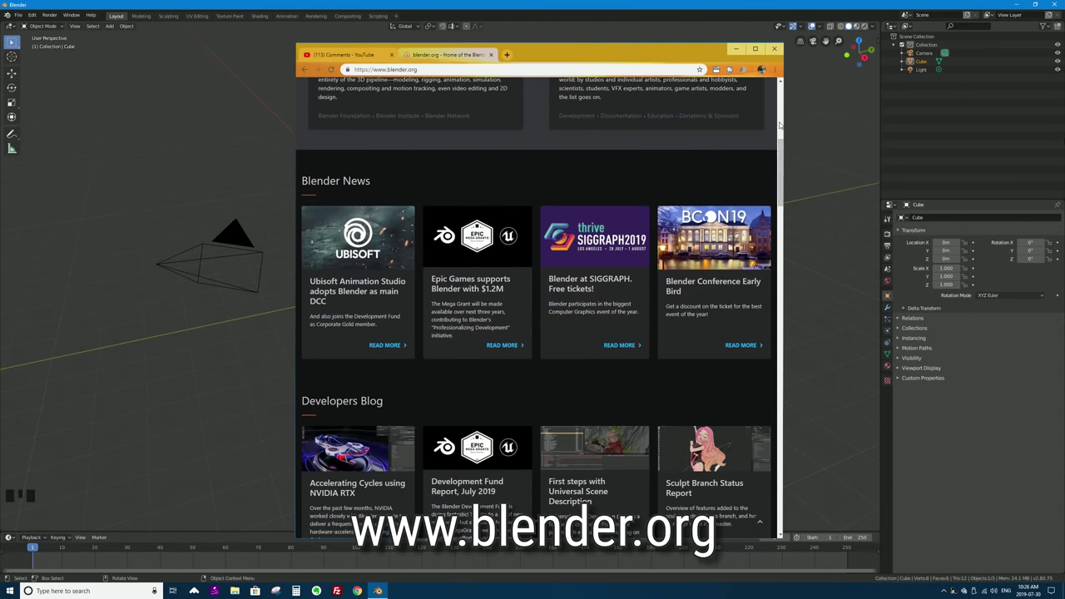
scroll(780, 125, "down", 3)
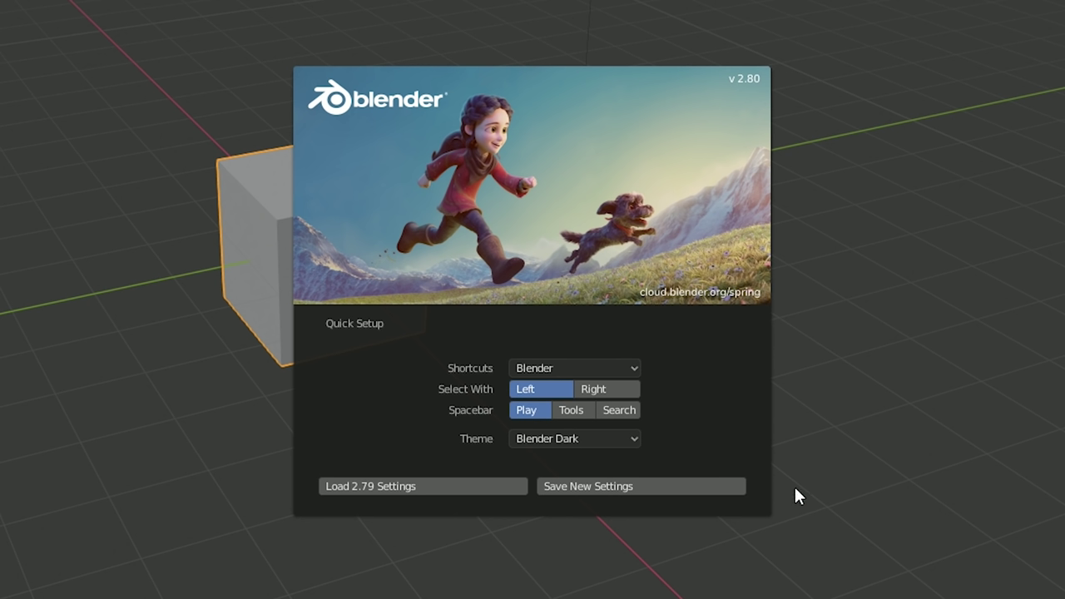
Step: Try the Blender Light theme in the Quick Setup and switch back to Blender Dark
left_click(617, 371)
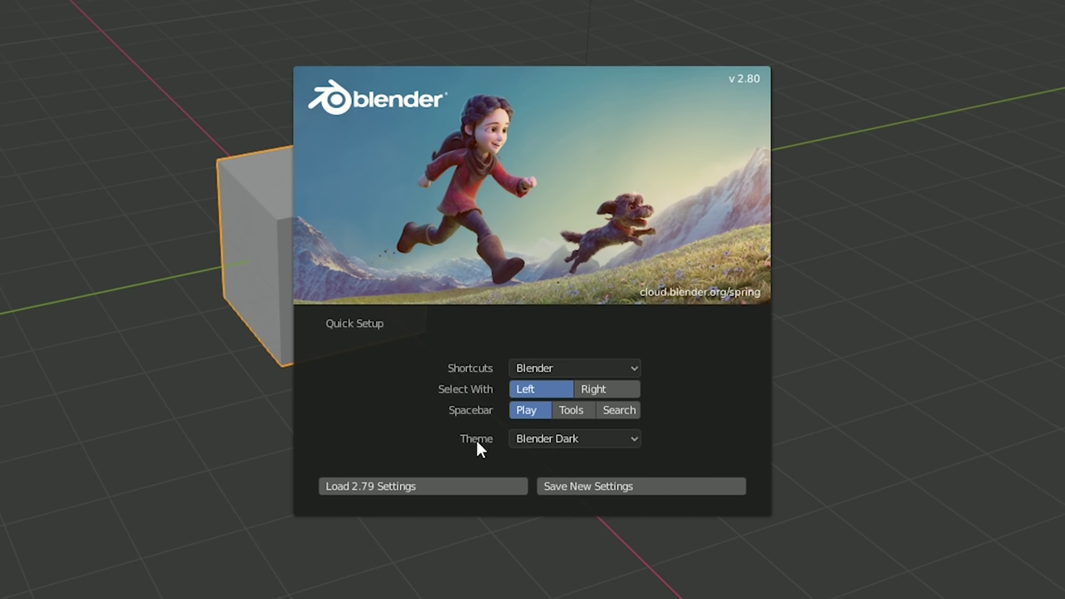
left_click(584, 439)
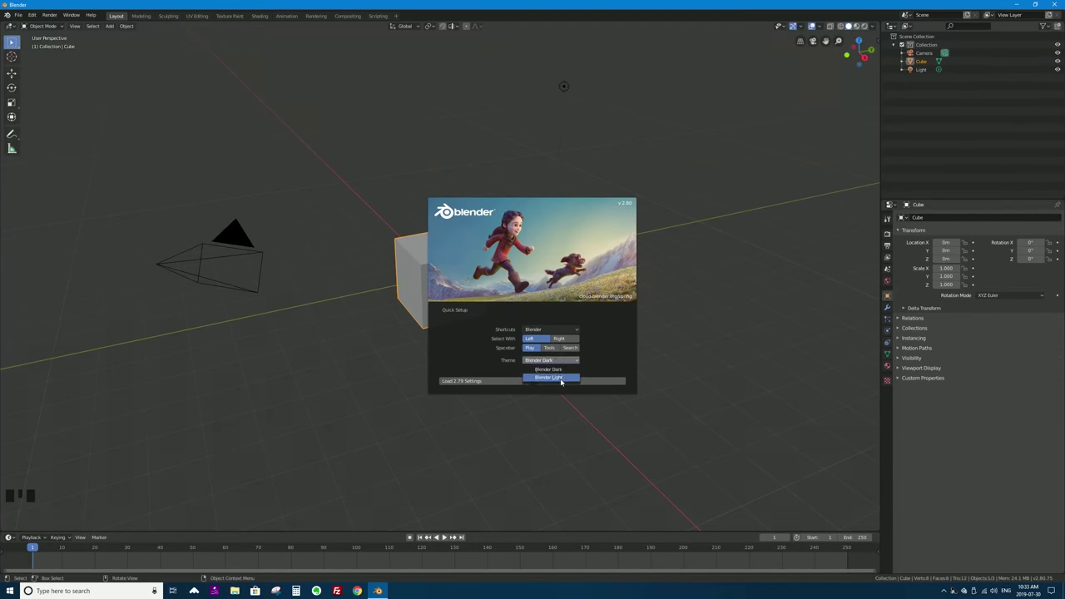
left_click(561, 378)
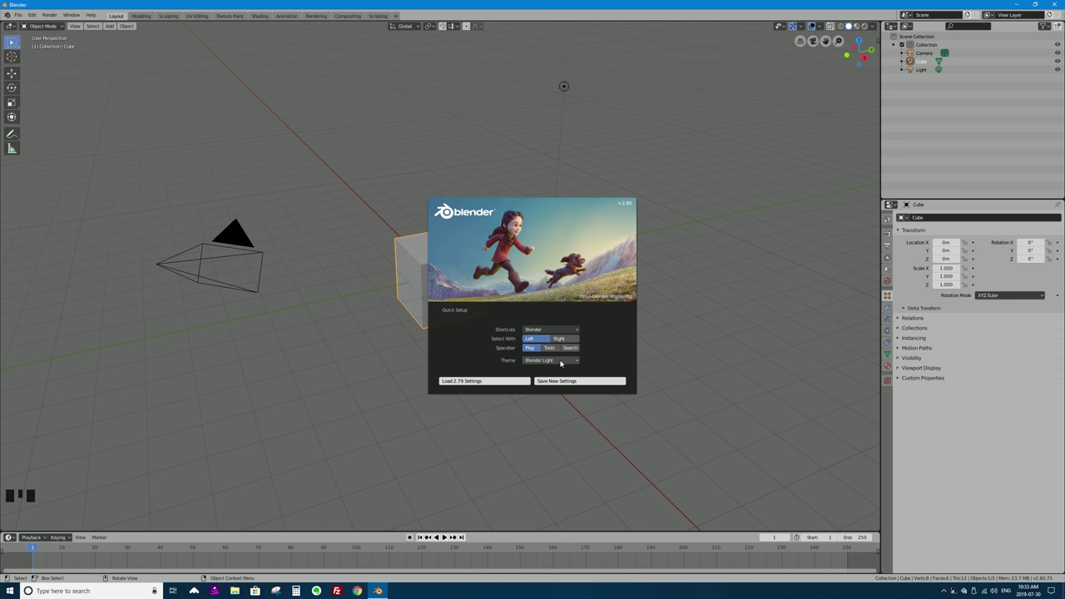
left_click(560, 361)
left_click(562, 371)
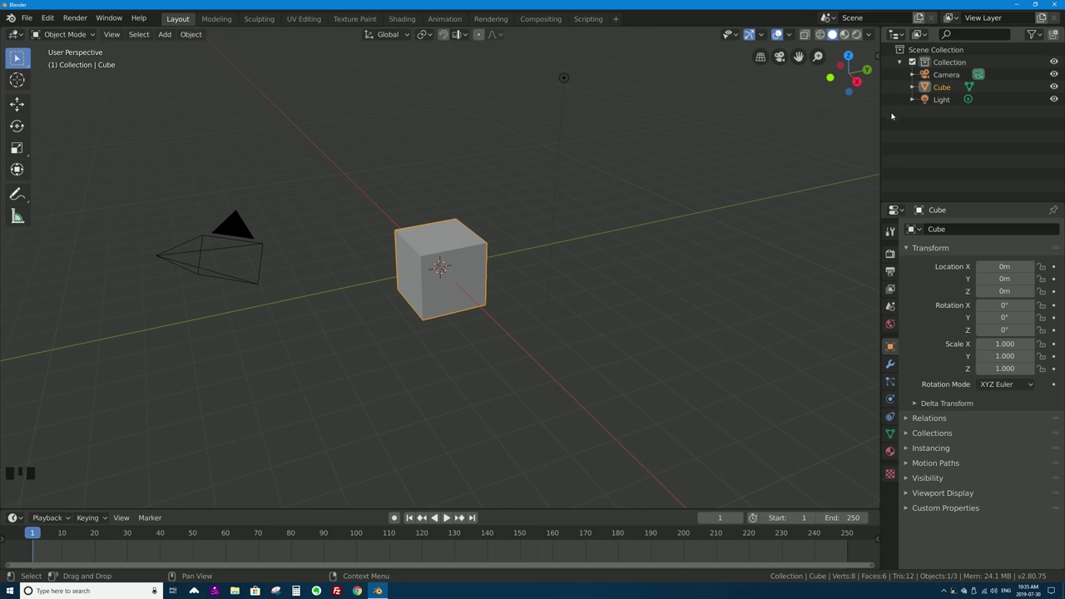
key("shift")
key("super+Down")
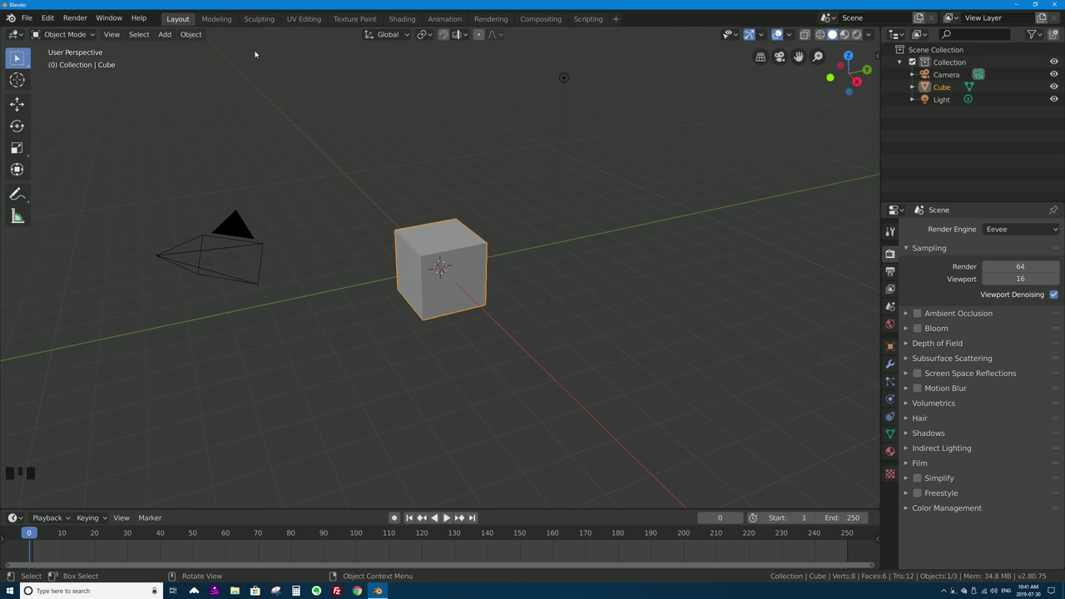
Step: Tour the preset workspaces from Modeling through Scripting and return to the Layout workspace
left_click(218, 19)
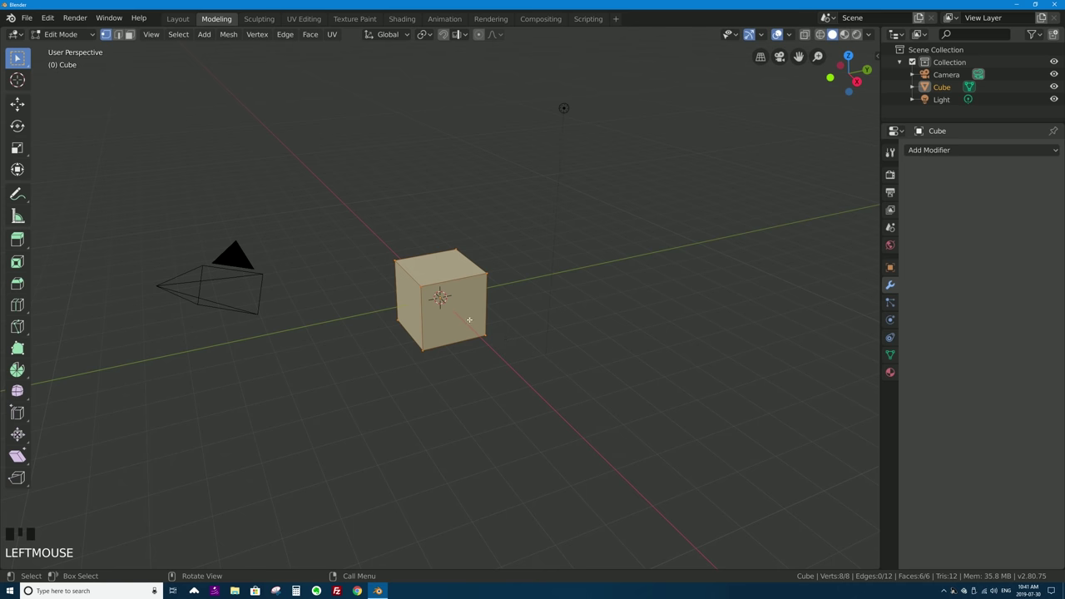
left_click(258, 19)
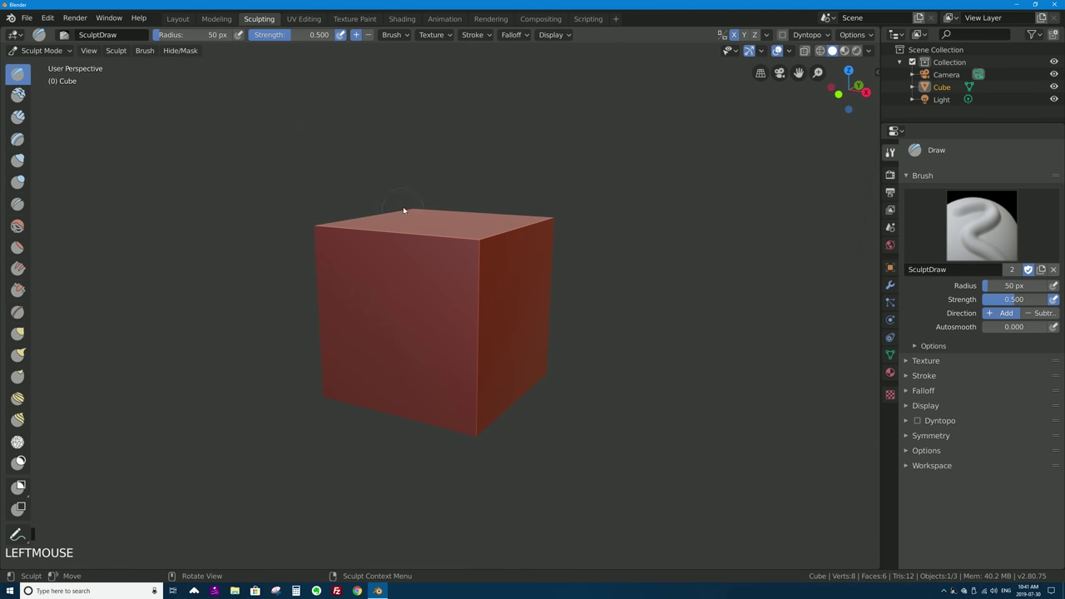
left_click(302, 18)
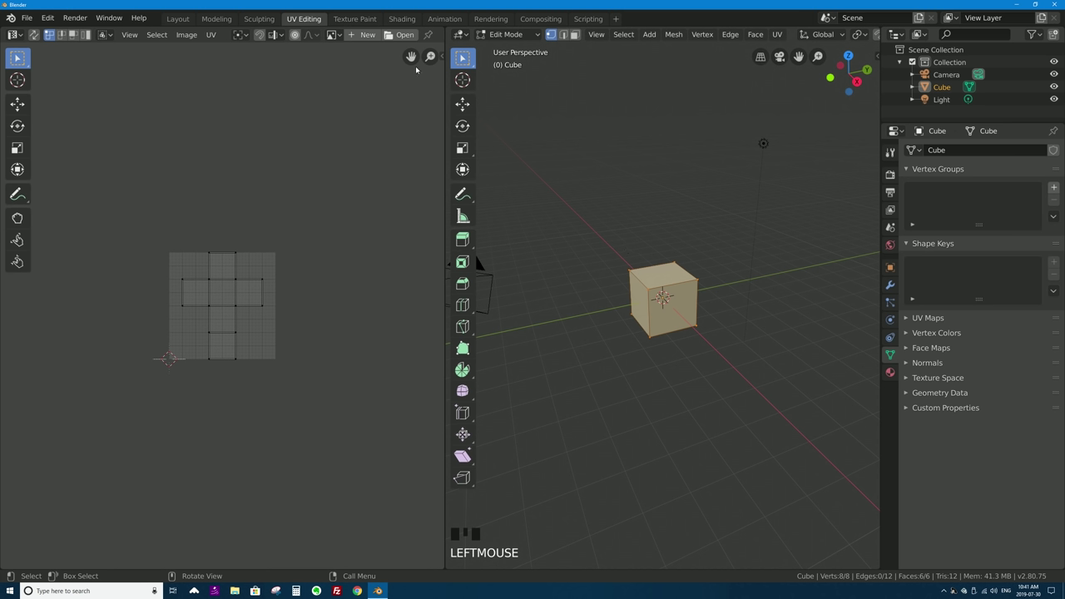
left_click(344, 20)
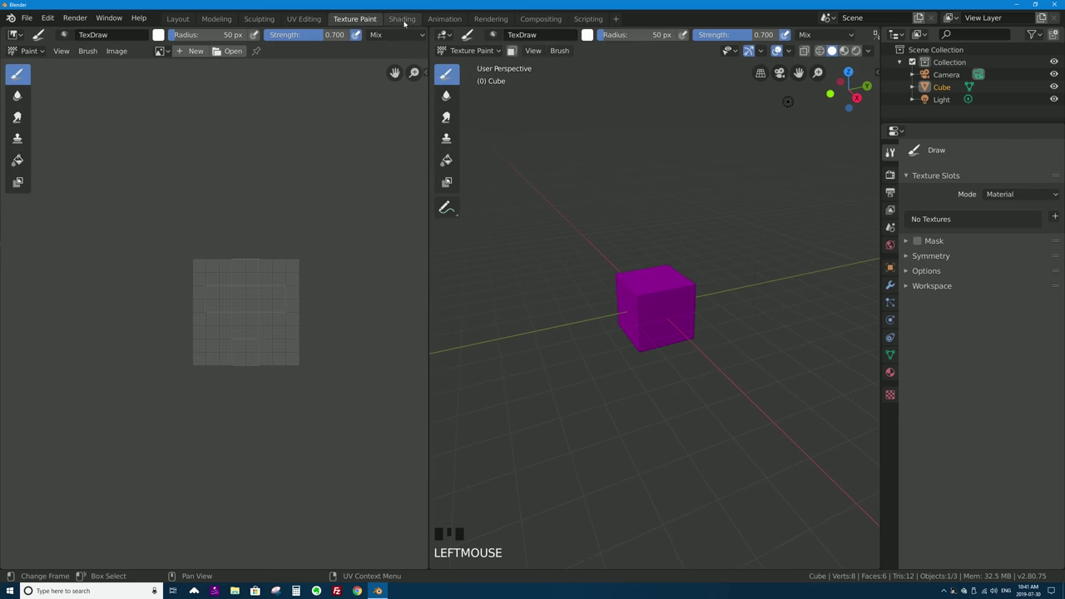
left_click(403, 20)
left_click(443, 22)
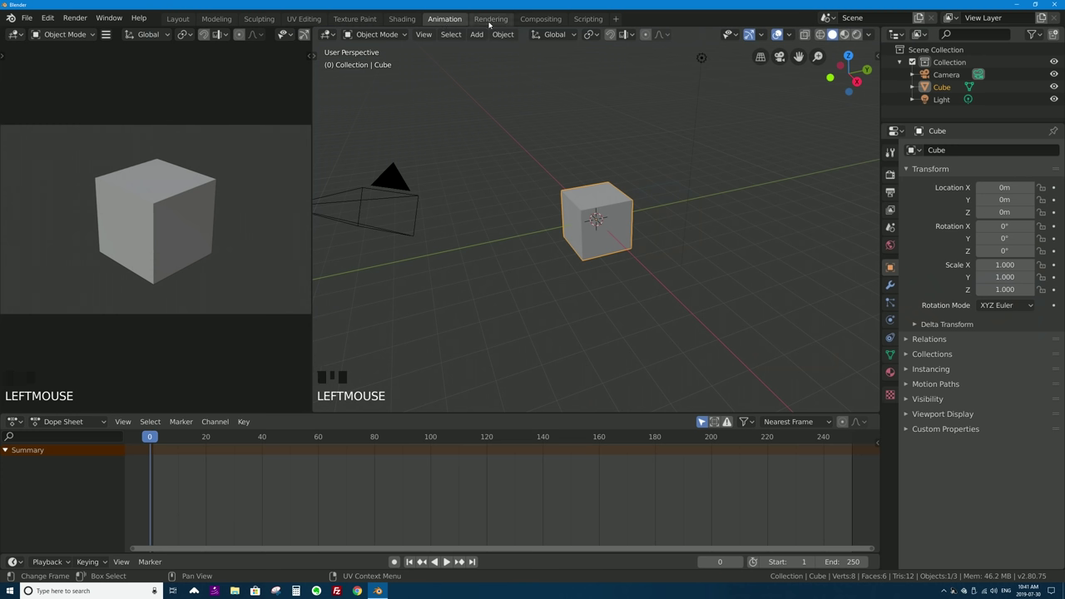
left_click(490, 20)
left_click(538, 19)
left_click(575, 20)
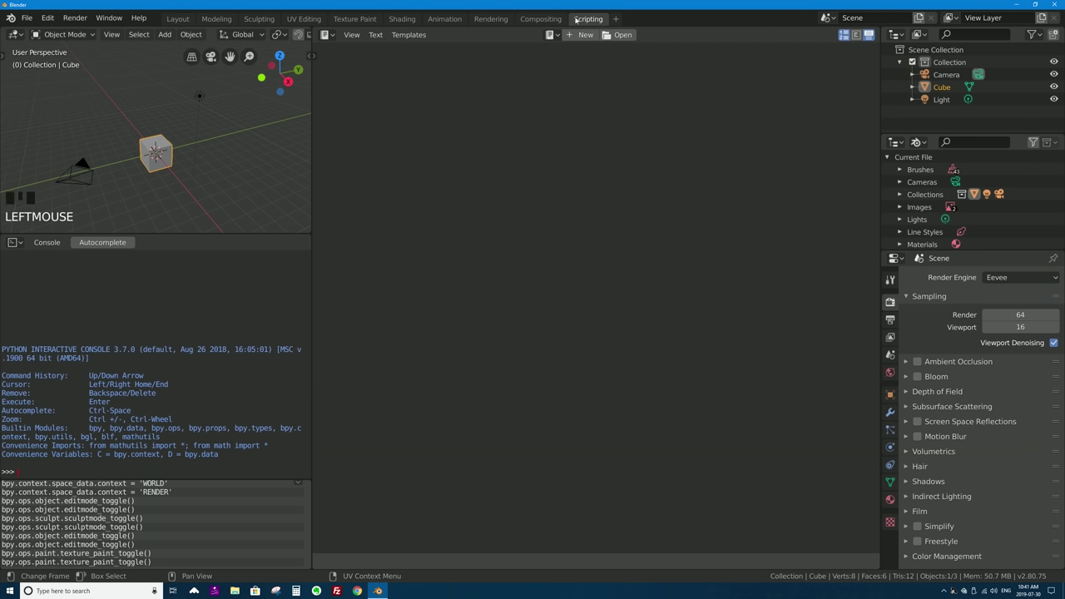
left_click(180, 19)
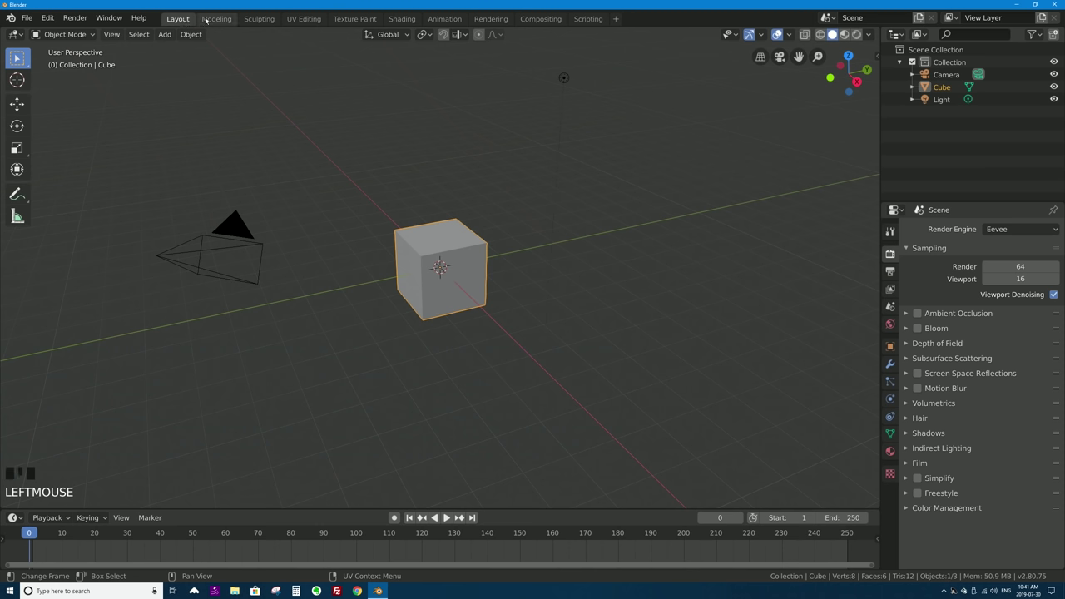
Step: Revisit the Modeling, Sculpting, UV Editing and Shading workspaces and return to Layout
left_click(219, 20)
left_click(258, 19)
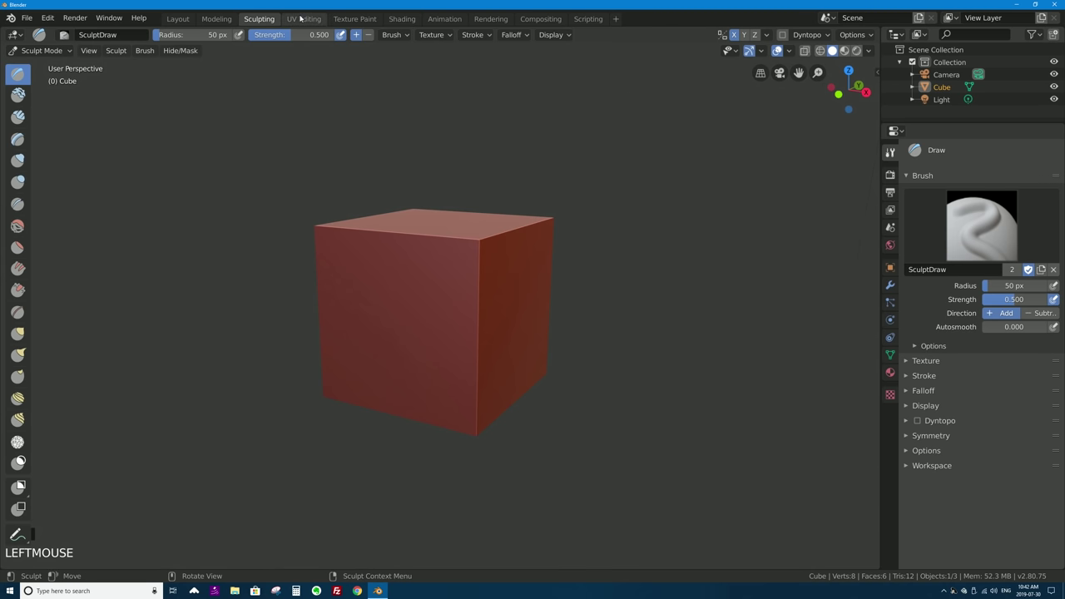
left_click(303, 18)
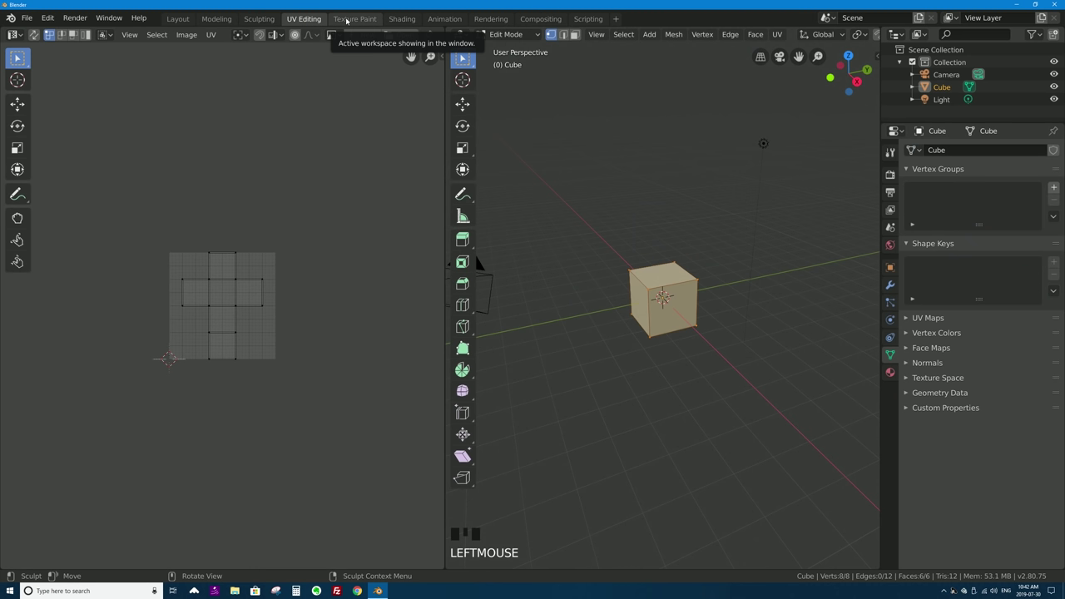
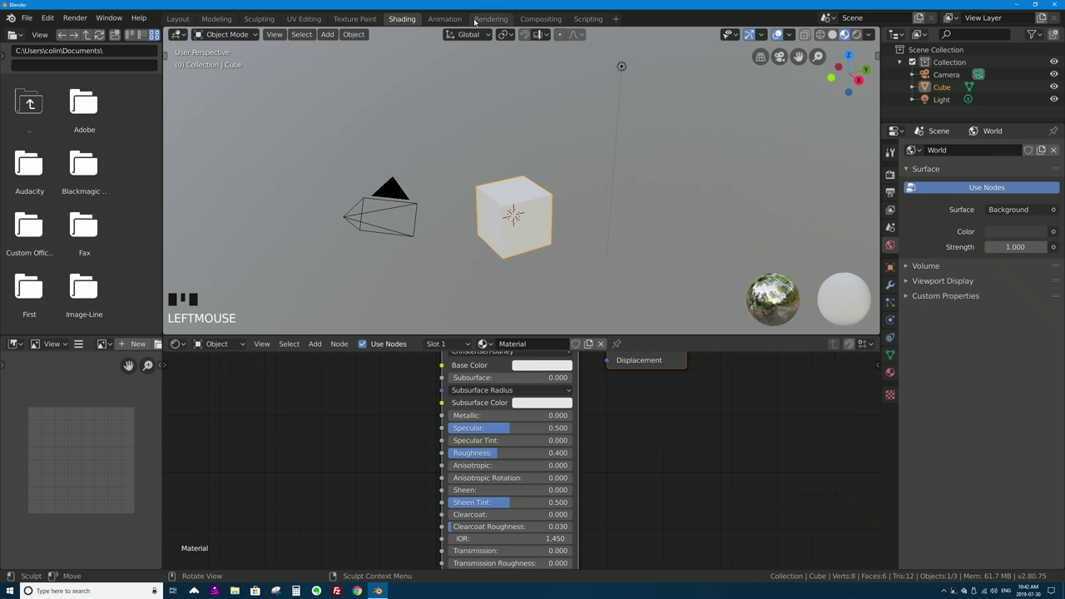
left_click(178, 19)
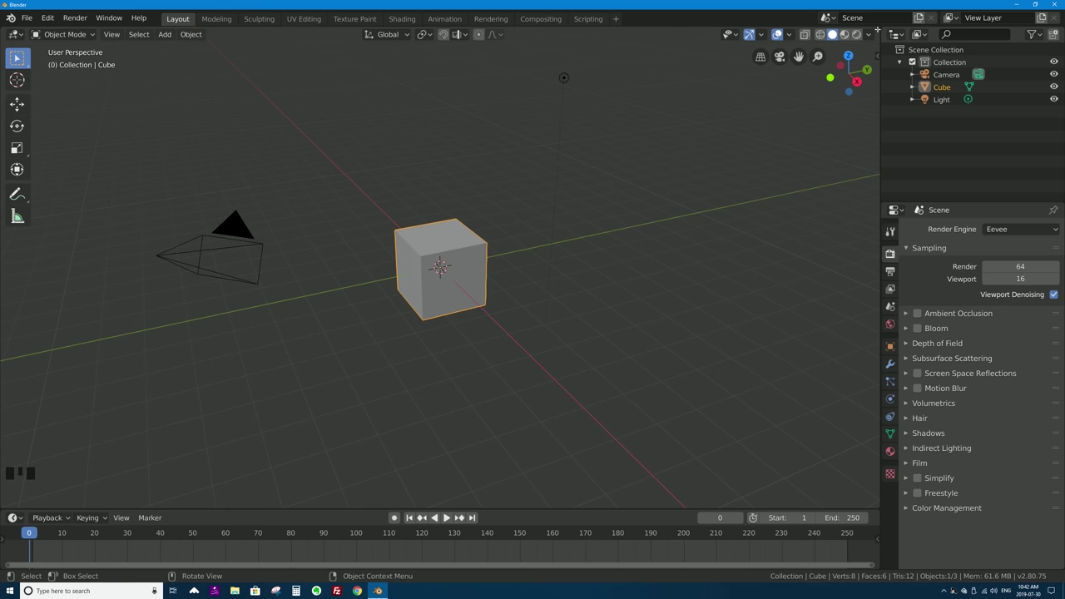
Step: Split the 3D viewport into two stacked areas and divide the upper one into two side-by-side viewports
left_click_drag(877, 30, 854, 273)
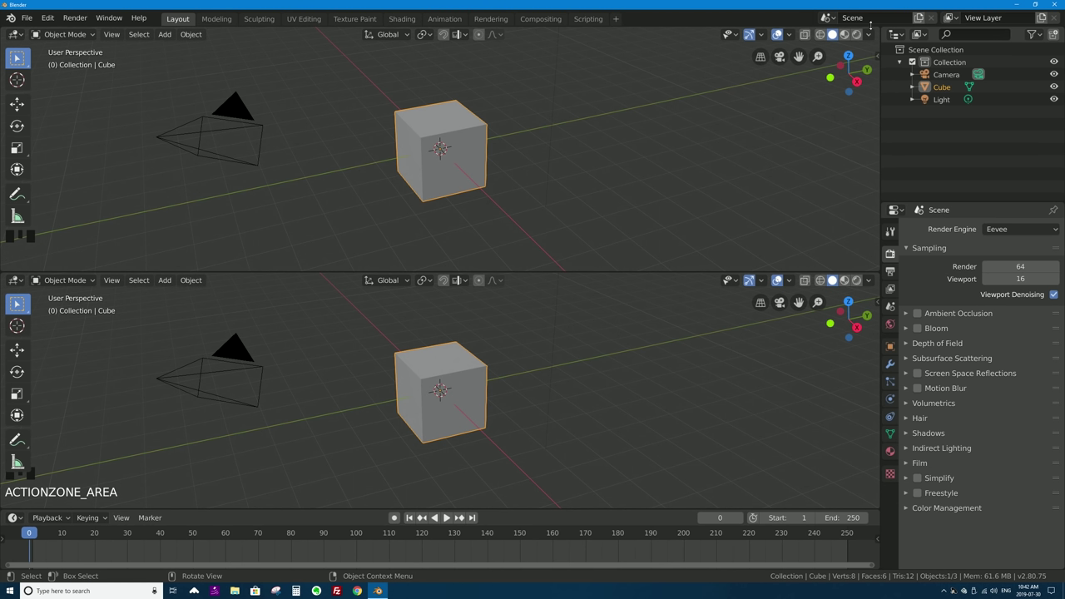
left_click_drag(876, 29, 435, 41)
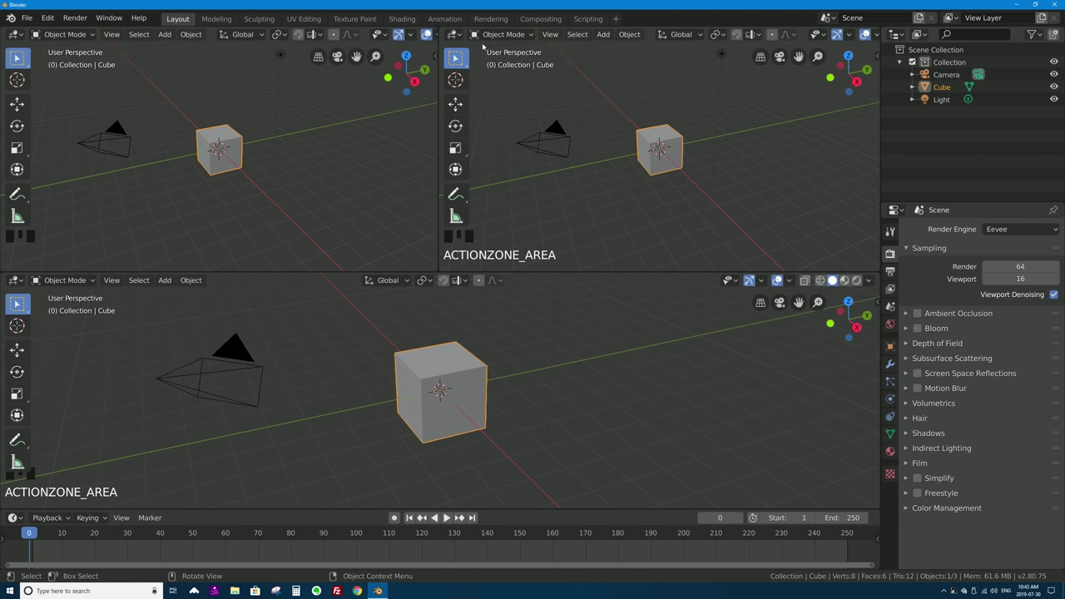
Step: Join the two side-by-side upper viewports into a single area
left_click_drag(433, 27, 463, 52)
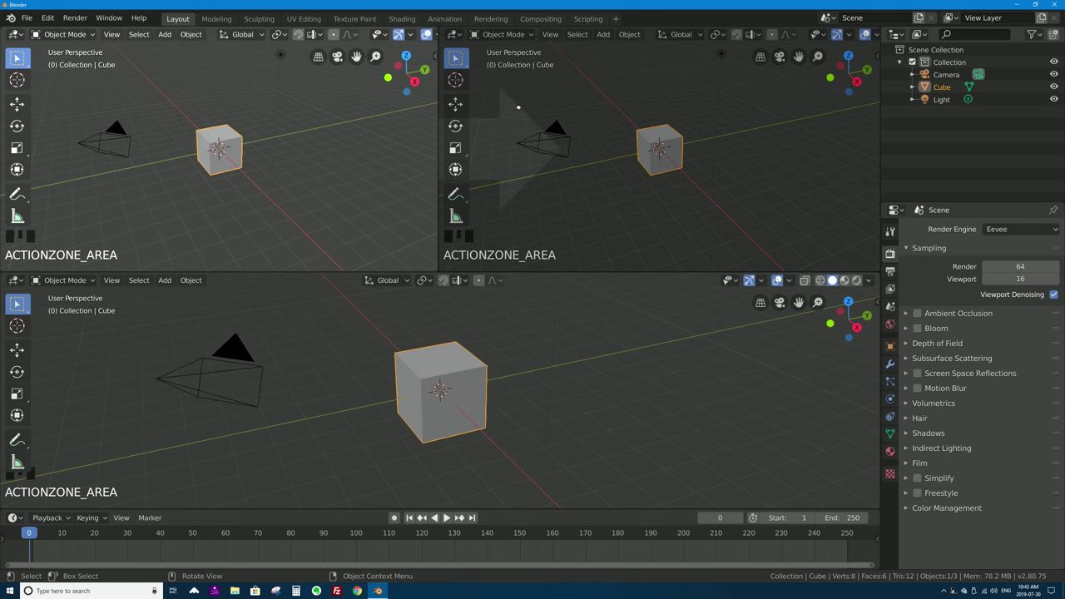
mouse_move(549, 119)
left_mouse_down()
mouse_move(550, 106)
mouse_move(364, 114)
mouse_move(494, 109)
mouse_move(402, 114)
mouse_move(532, 116)
mouse_move(543, 127)
left_mouse_up()
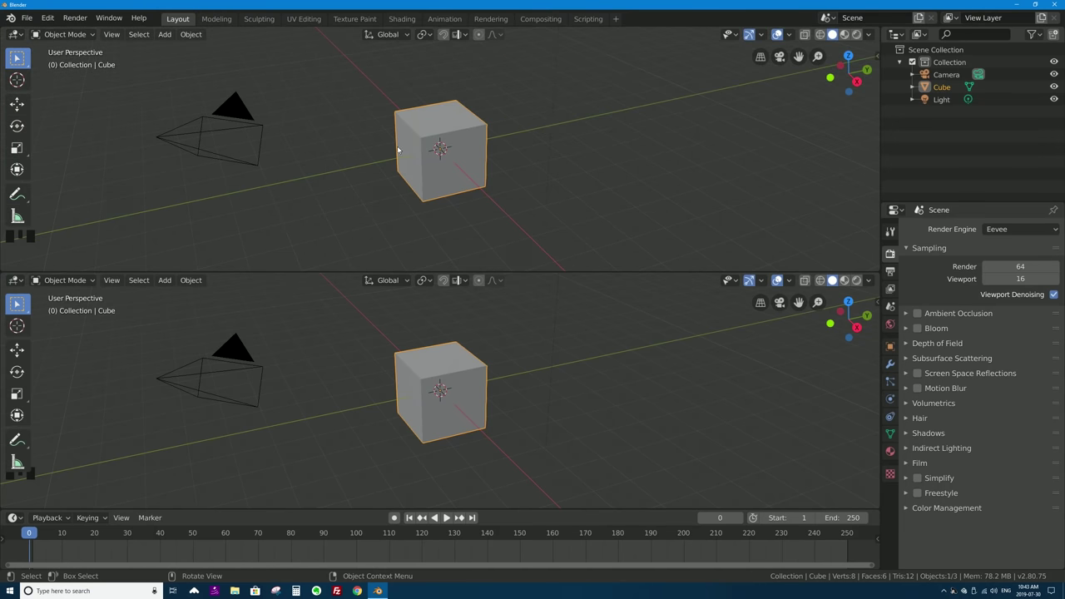
Step: Orbit the upper and lower viewports independently to view the cube from different angles
middle_click_drag(397, 150, 453, 133)
middle_click_drag(463, 333, 607, 316)
middle_click_drag(466, 135, 454, 154)
middle_click_drag(461, 381, 455, 351)
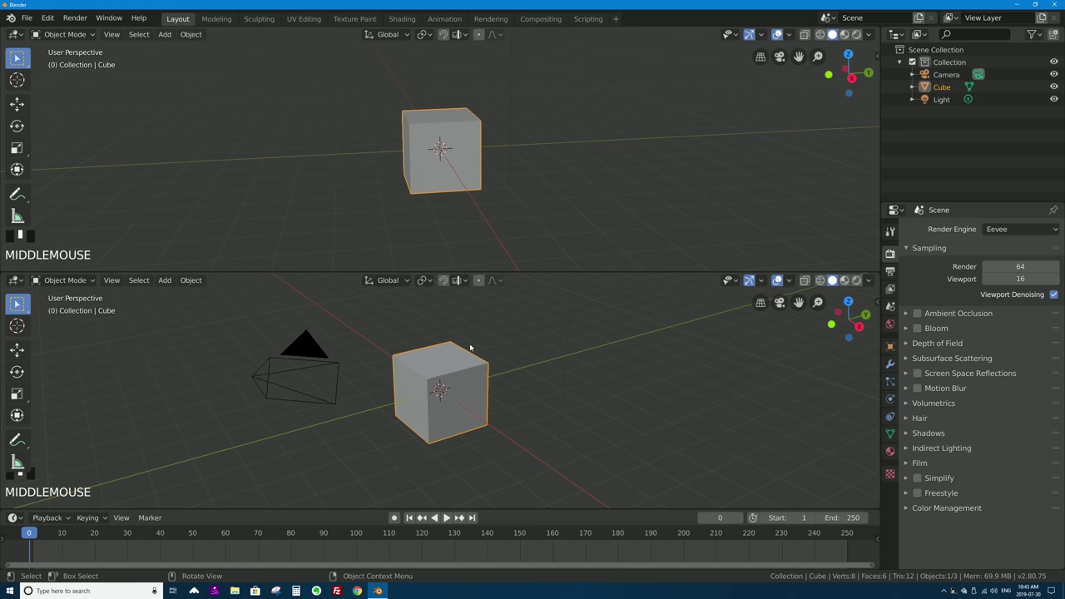
middle_click_drag(470, 347, 249, 301)
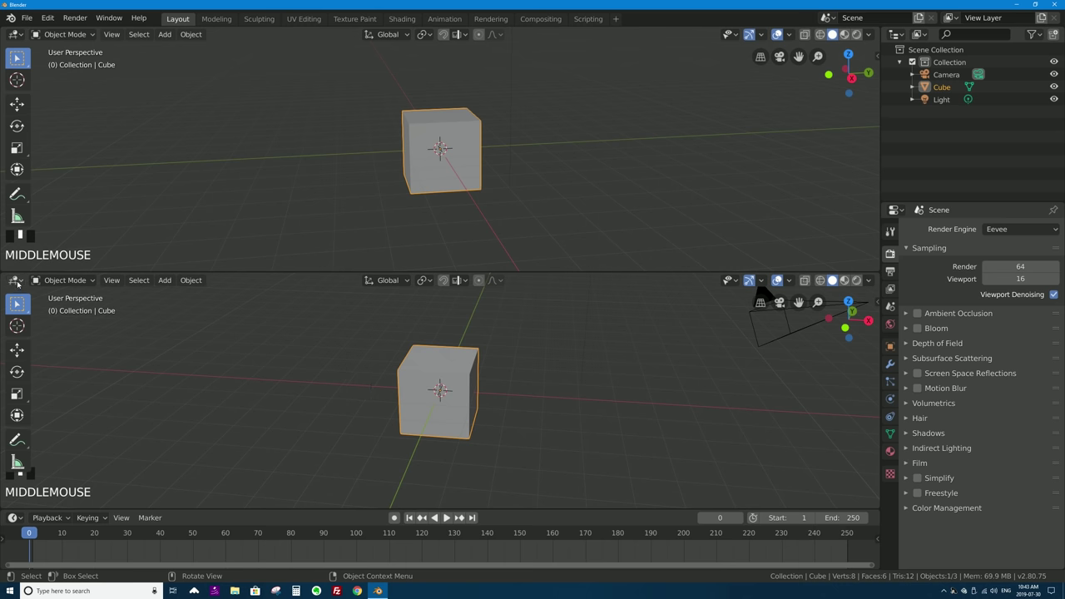
Step: Change the lower area to the Shader Editor, inspect the cube's material nodes, and merge the area back into the 3D viewport
left_click(17, 281)
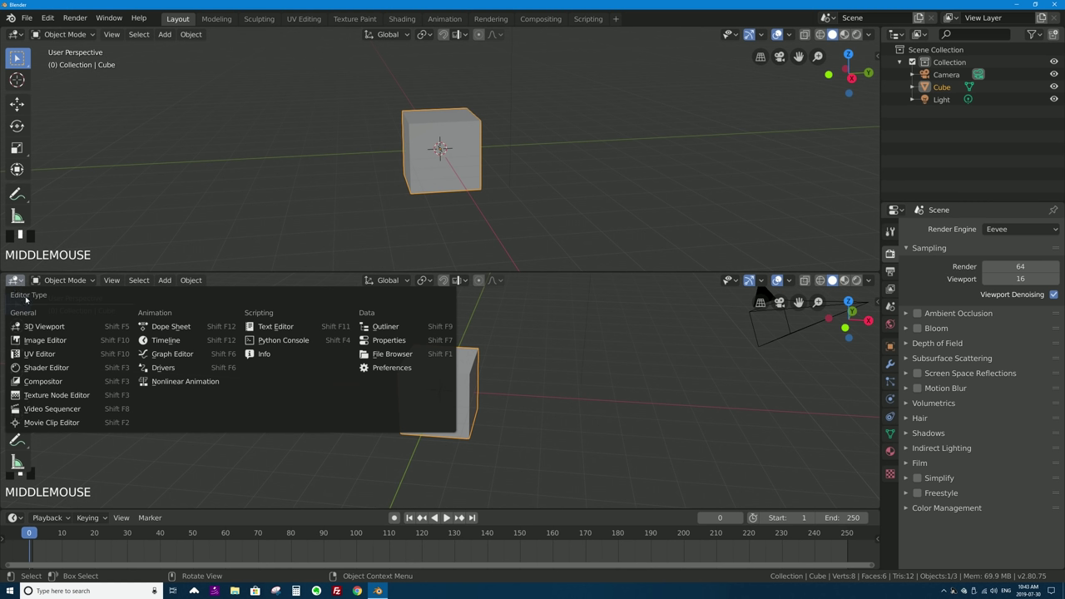
left_click(33, 368)
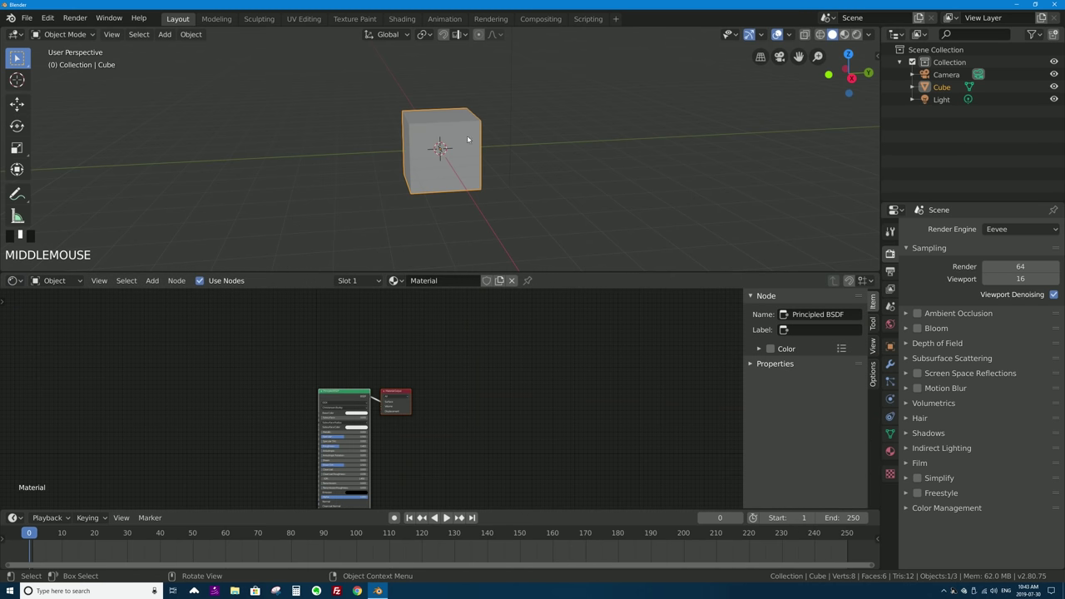
middle_click_drag(396, 410, 439, 351)
scroll(439, 352, "up", 3)
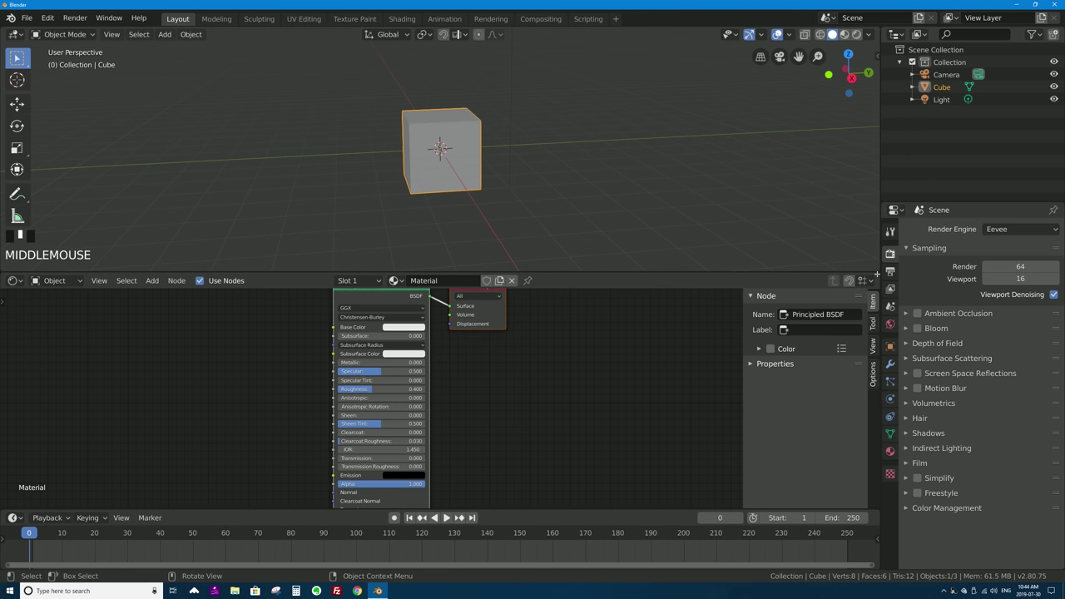
left_click_drag(873, 273, 852, 322)
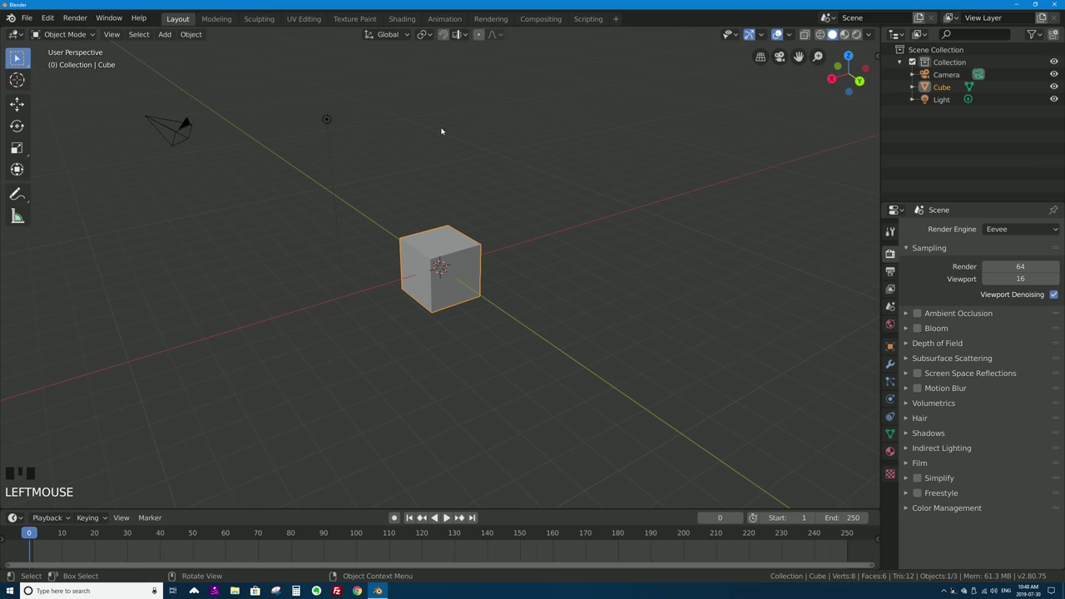
Step: Orbit the 3D view around the cube, both freely and with the axis navigation gizmo
middle_click_drag(470, 201, 468, 198)
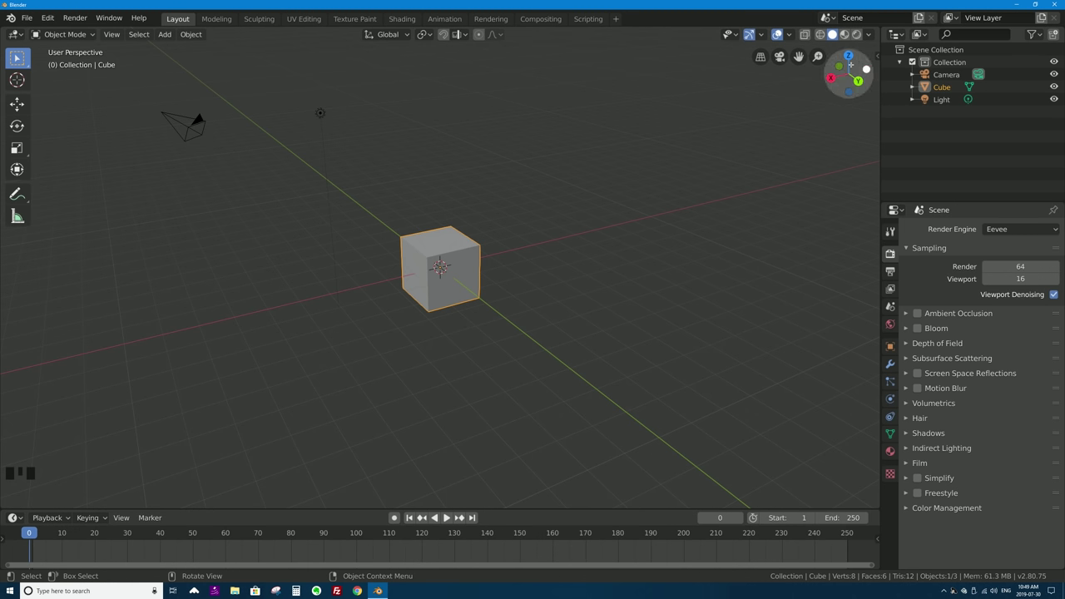
left_click_drag(847, 93, 903, 98)
middle_click_drag(547, 112, 620, 275)
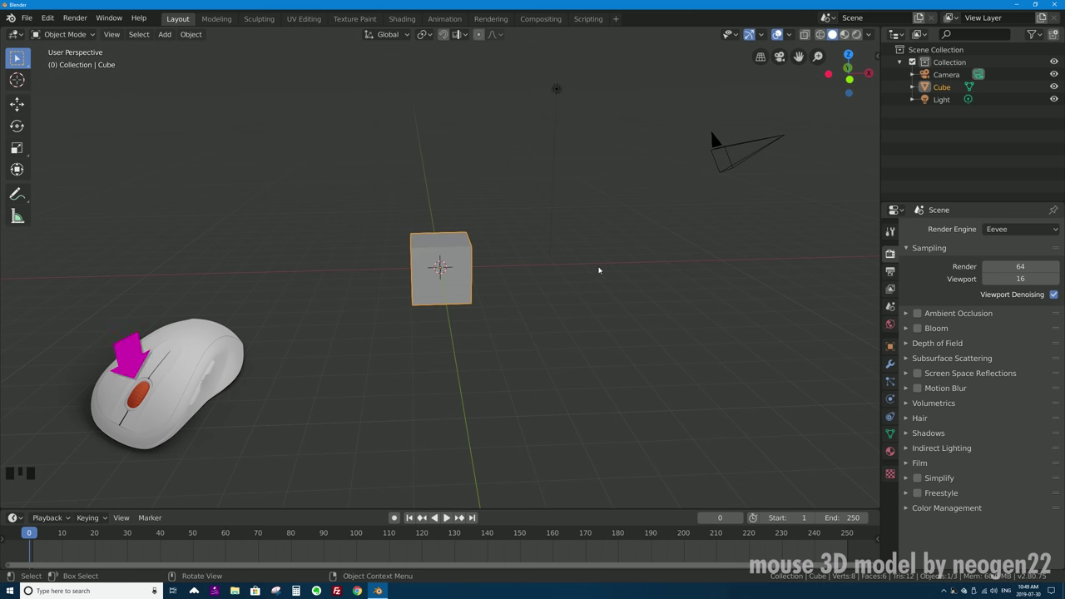
middle_click_drag(596, 282, 715, 129)
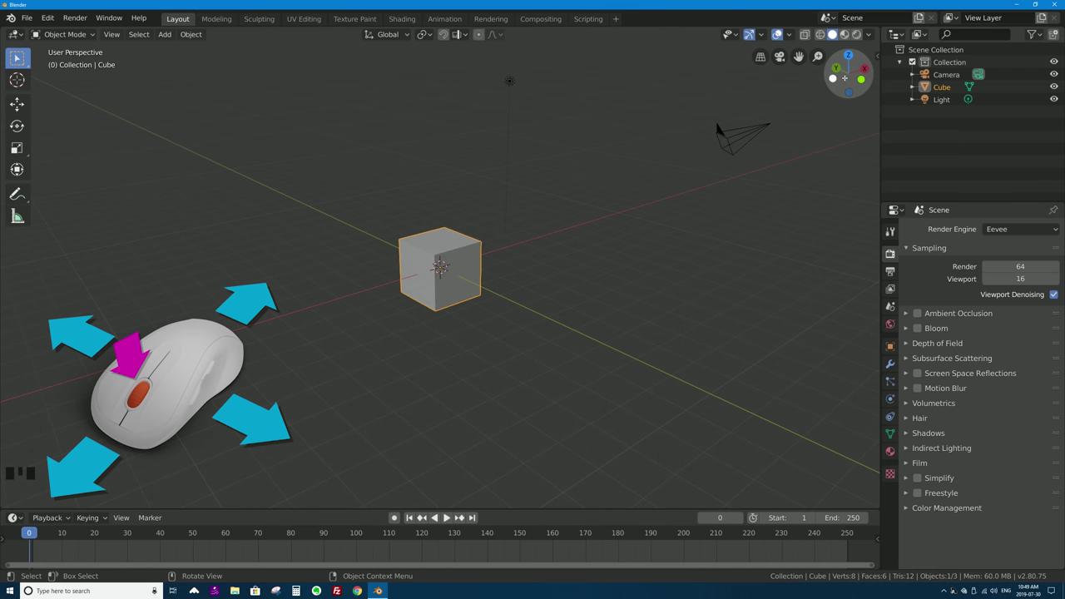
left_click_drag(834, 64, 828, 73)
left_click_drag(360, 93, 498, 75)
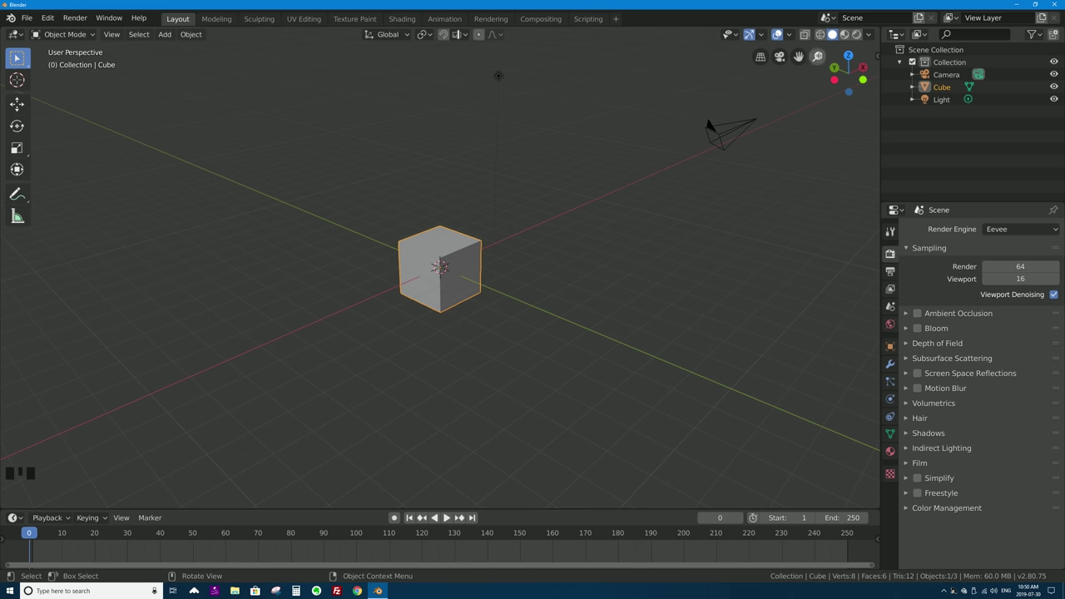
Step: Zoom the 3D view in and out on the cube and pan it slightly
left_click_drag(819, 56, 730, 239)
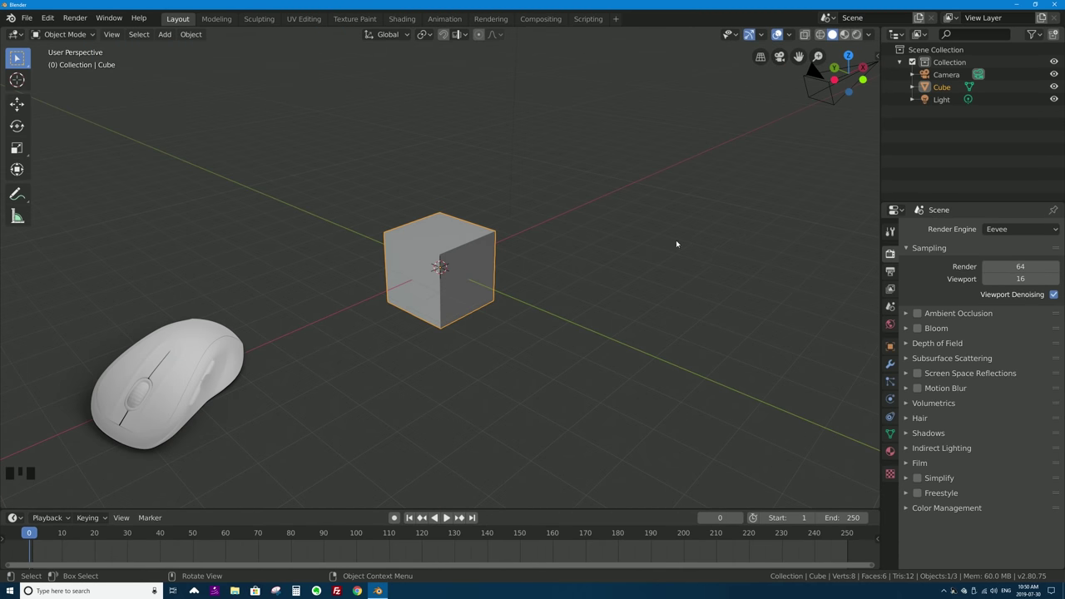
scroll(605, 257, "up", 4)
scroll(607, 256, "down", 4)
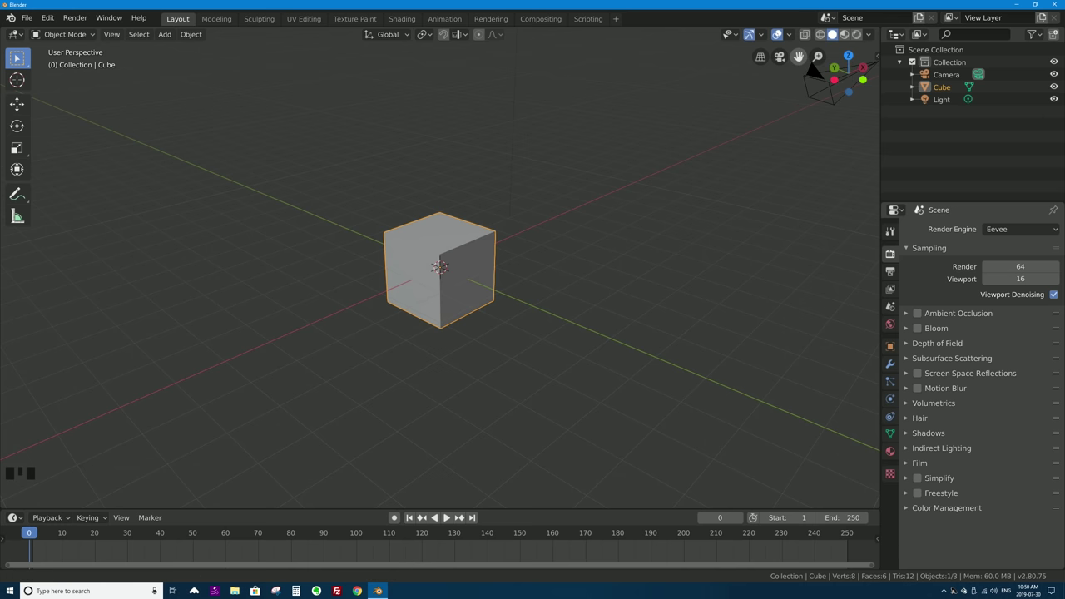
left_click_drag(799, 56, 613, 207)
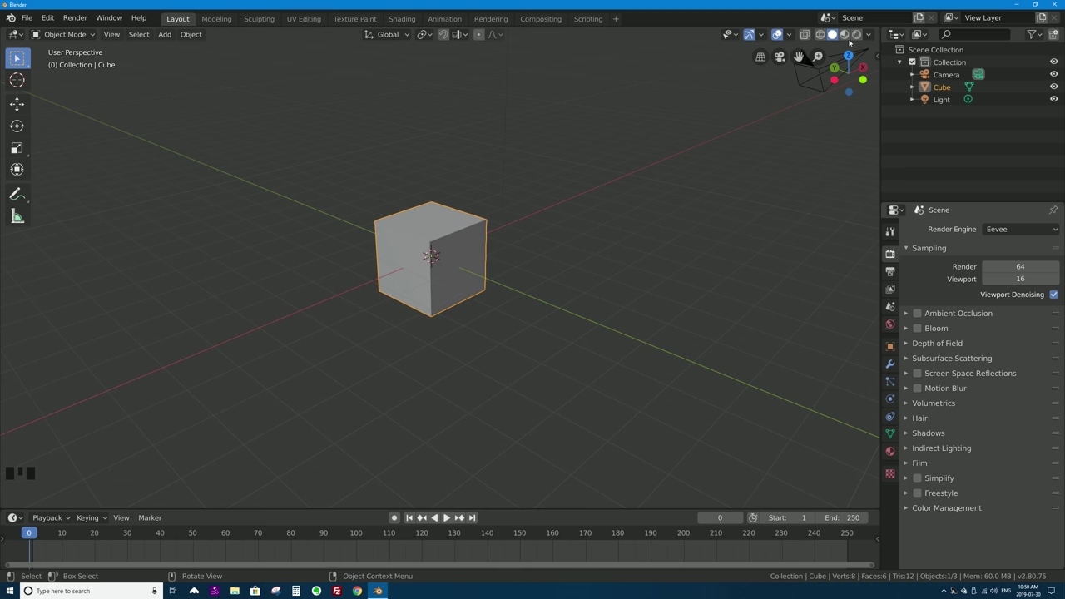
Step: Pan the 3D view slightly and switch through the back, front, right, left, top and bottom orthographic views using the axis navigation gizmo
key("shift")
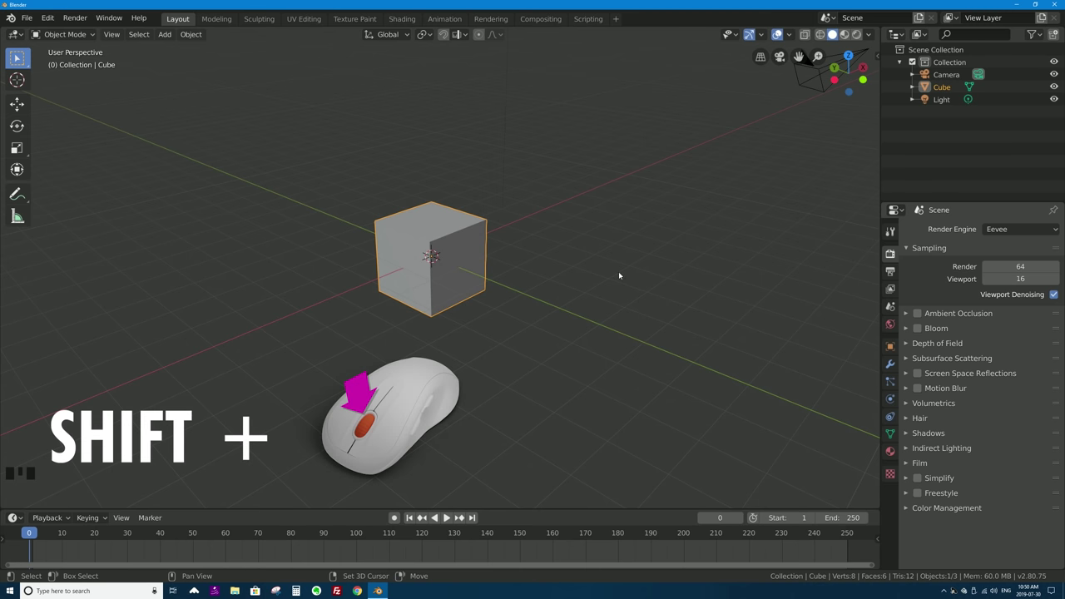
middle_click_drag(636, 256, 673, 274, "shift")
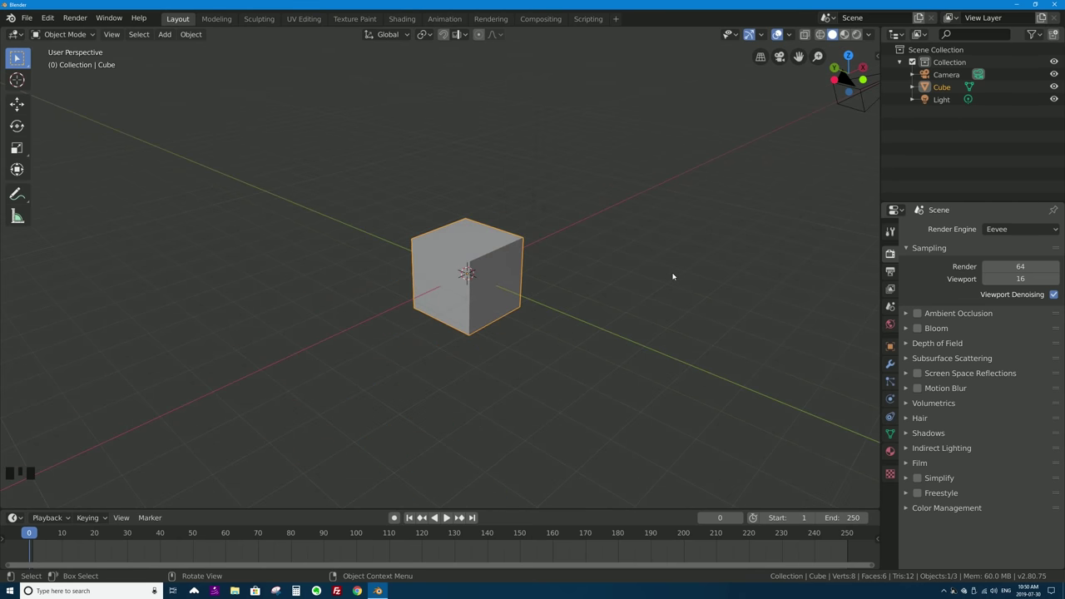
left_click(834, 72)
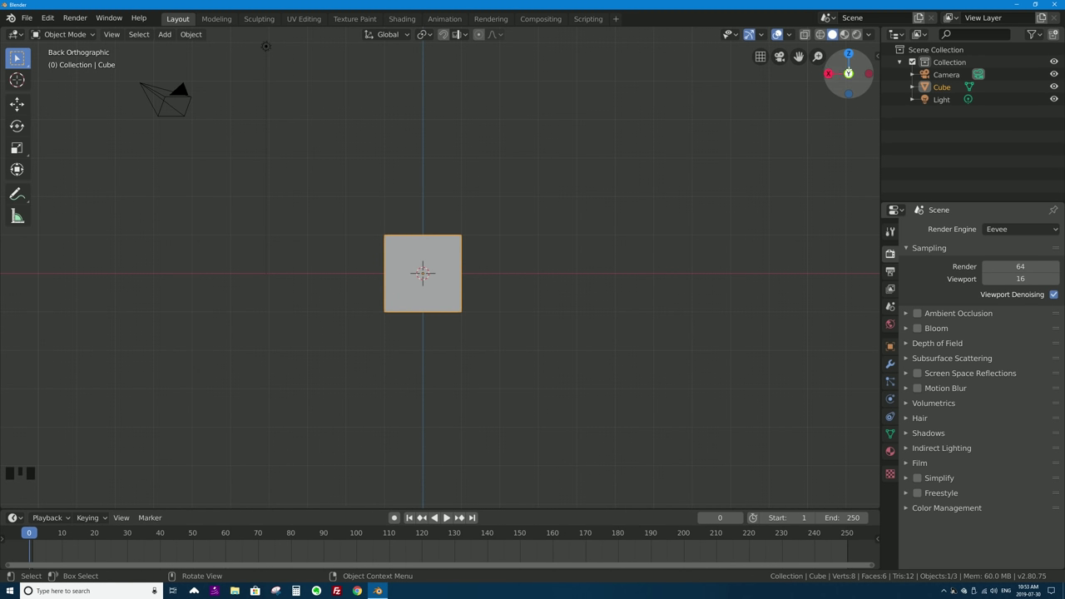
left_click(848, 73)
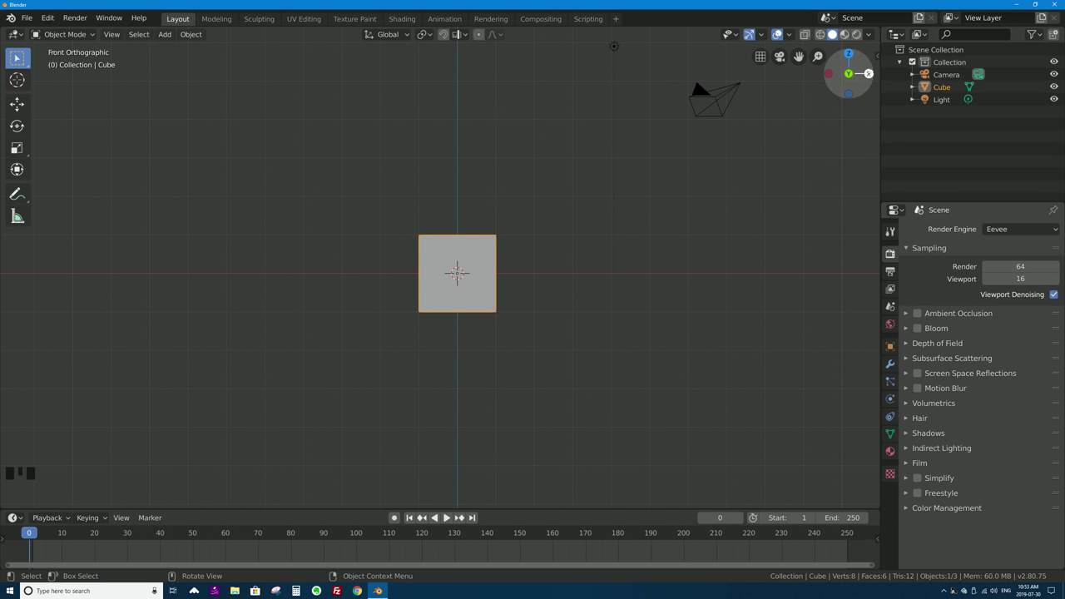
left_click(868, 73)
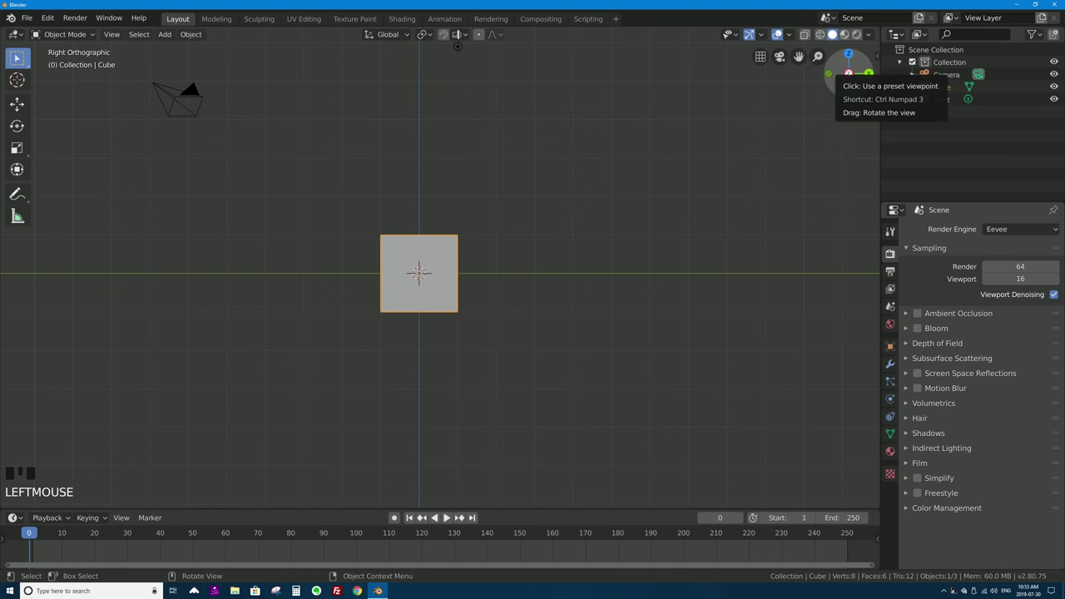
left_click(848, 74)
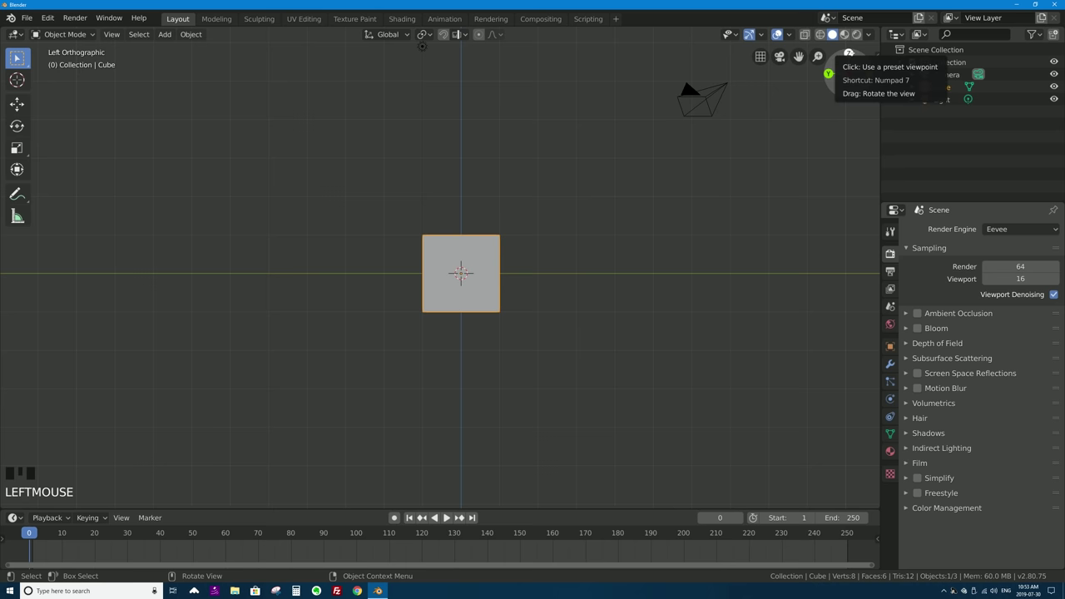
left_click(848, 54)
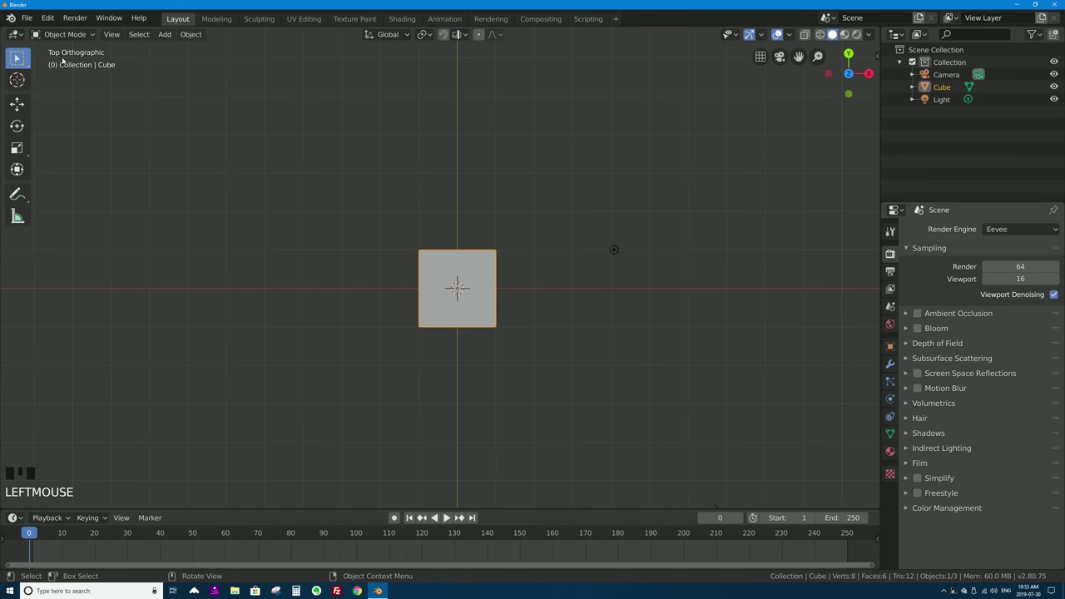
left_click(849, 74)
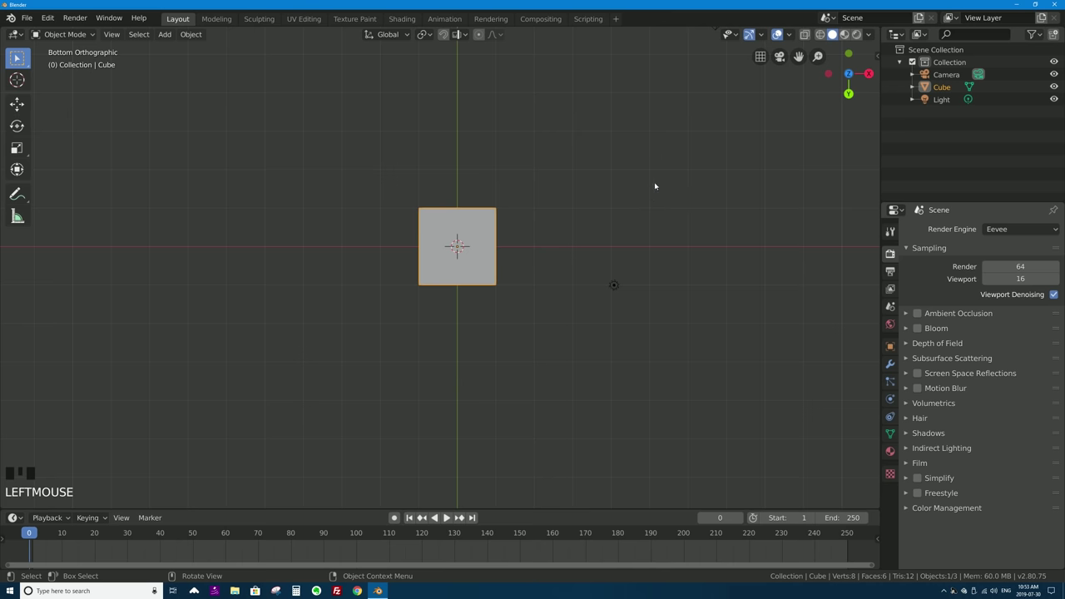
Step: Select the camera object in the scene, look through it, and return to the user perspective view
middle_click_drag(661, 204, 668, 238)
scroll(632, 154, "down", 3)
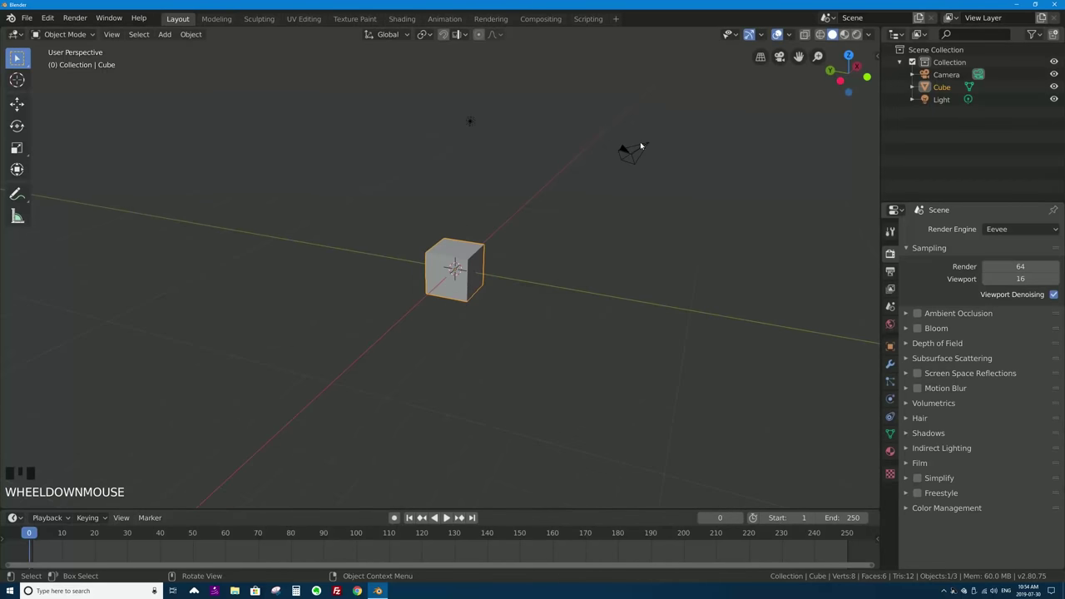
left_click(631, 151)
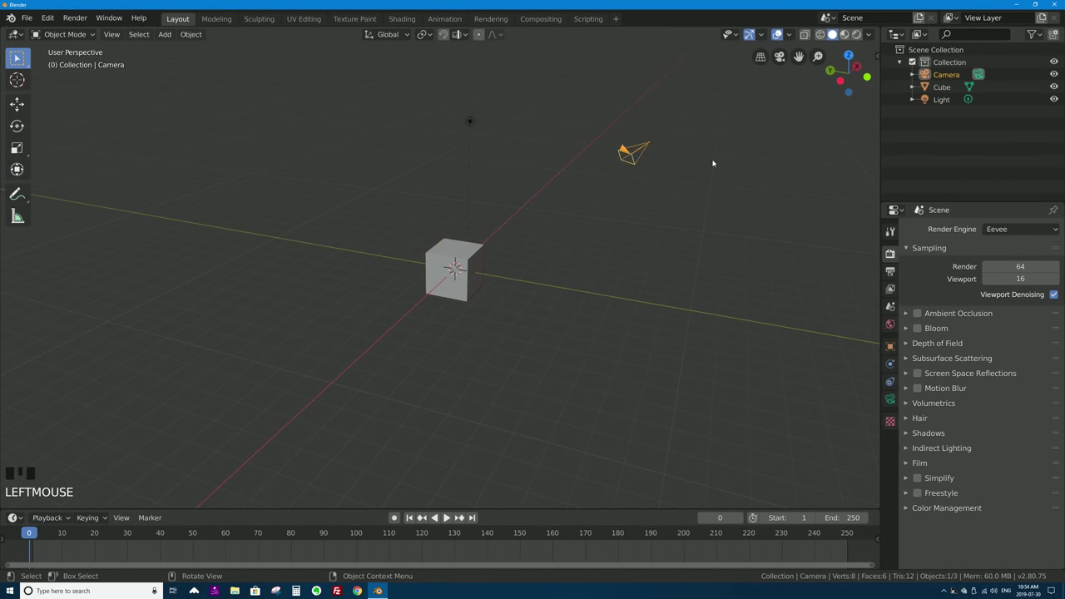
left_click(779, 56)
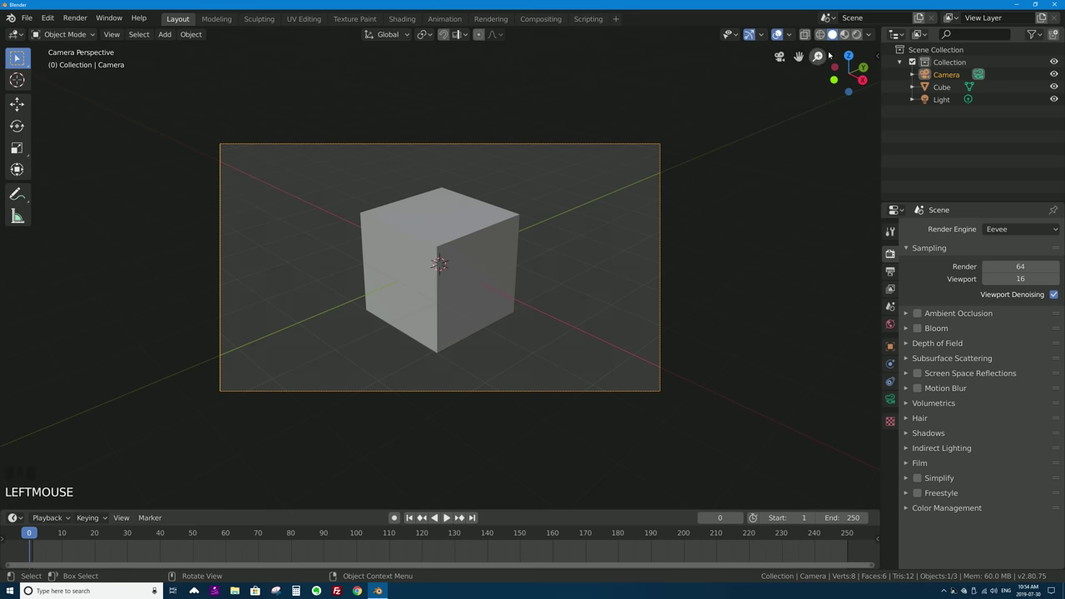
left_click(779, 57)
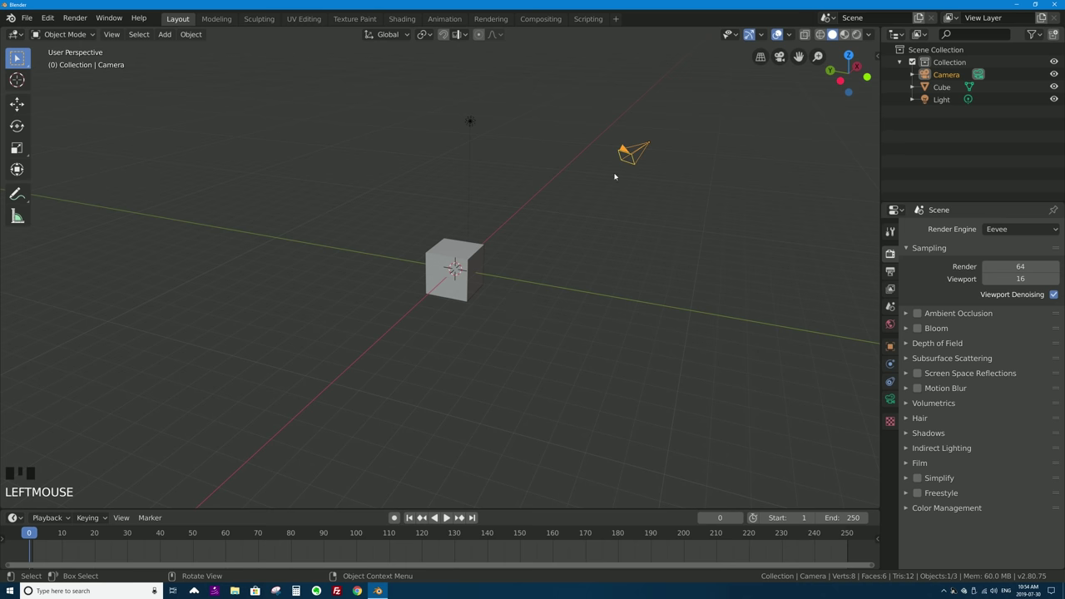
Step: Use the View pie menu to switch through the front, back, left, right, bottom and top views, ending on the front view
key("grave")
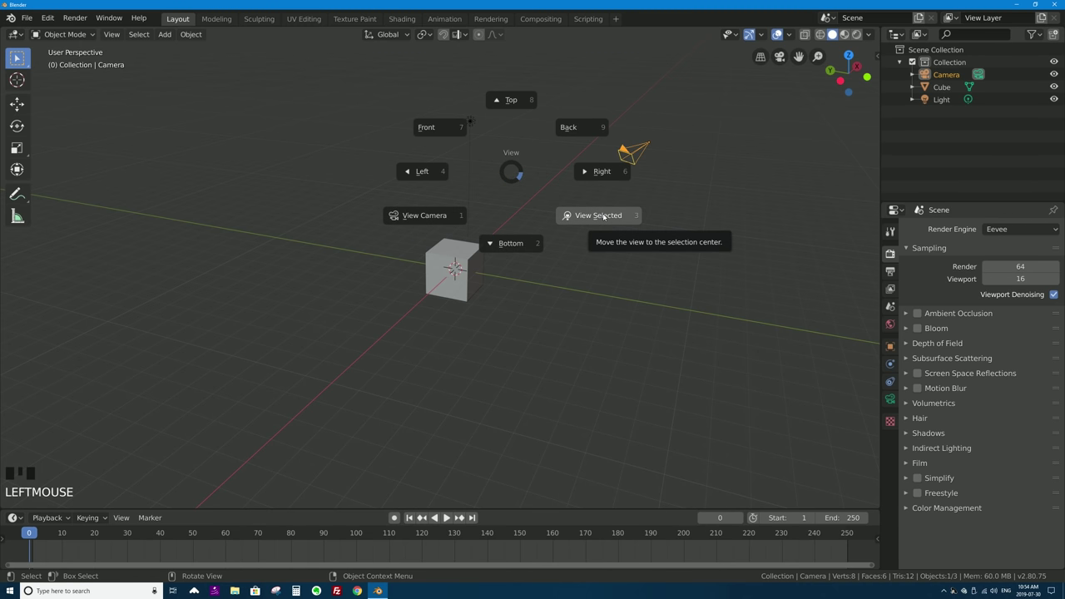
left_click(432, 128)
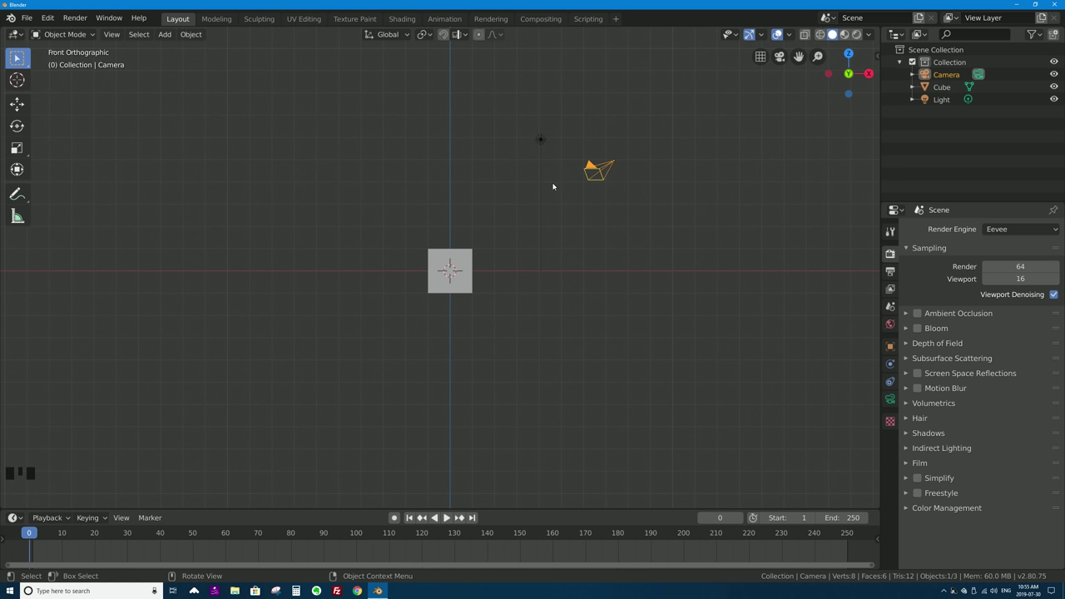
key("grave")
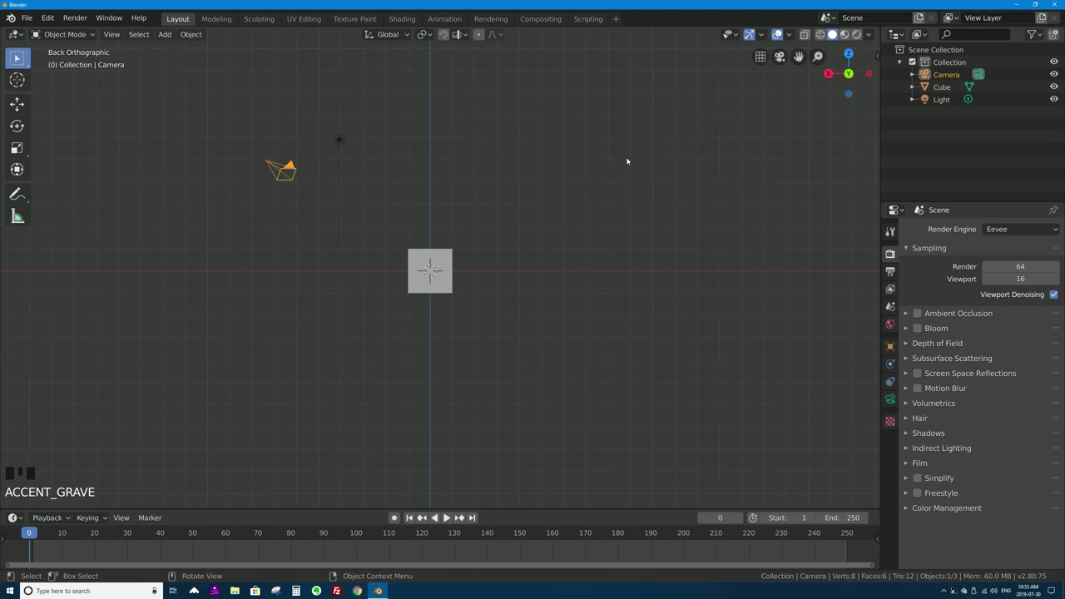
key("grave")
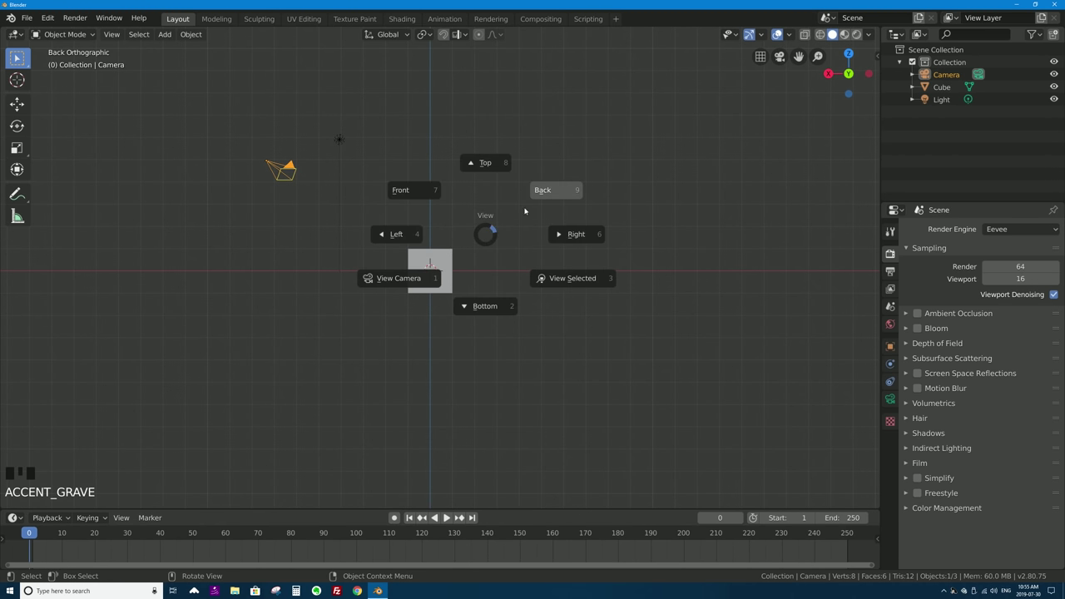
key("Escape")
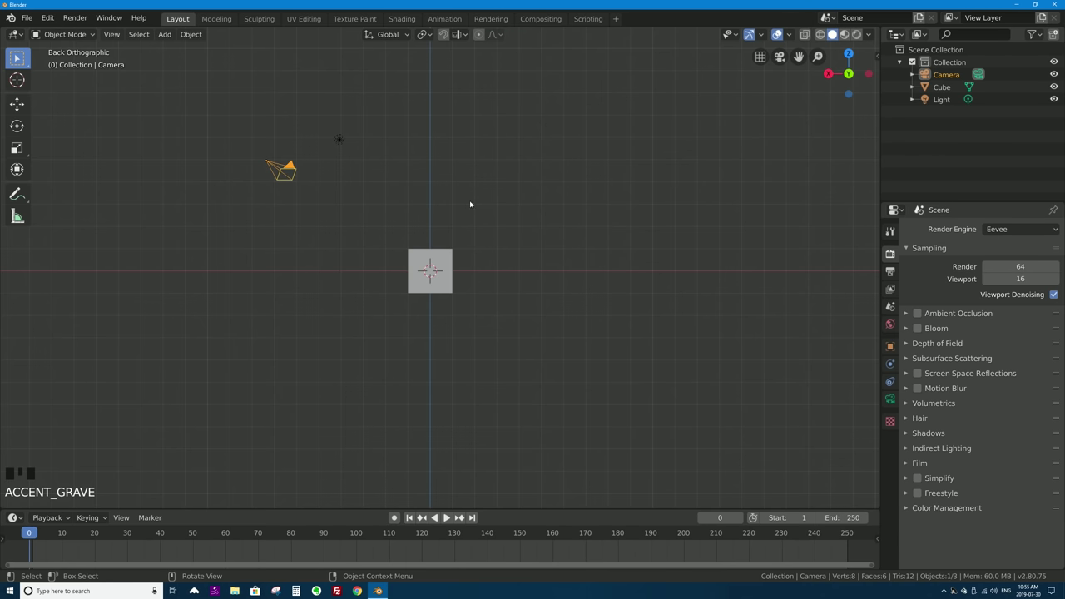
key("grave")
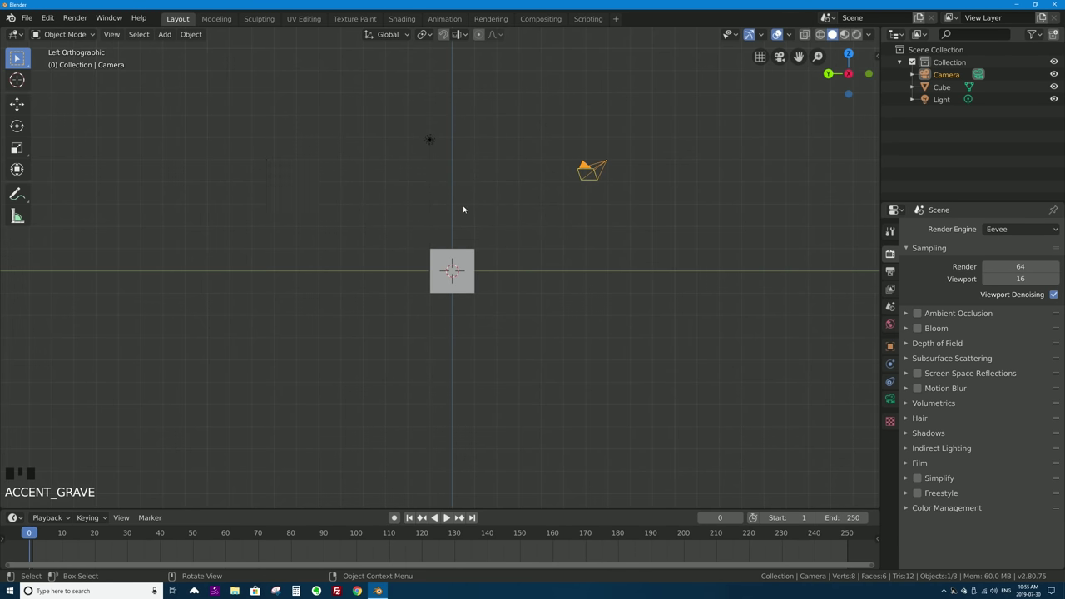
key("grave")
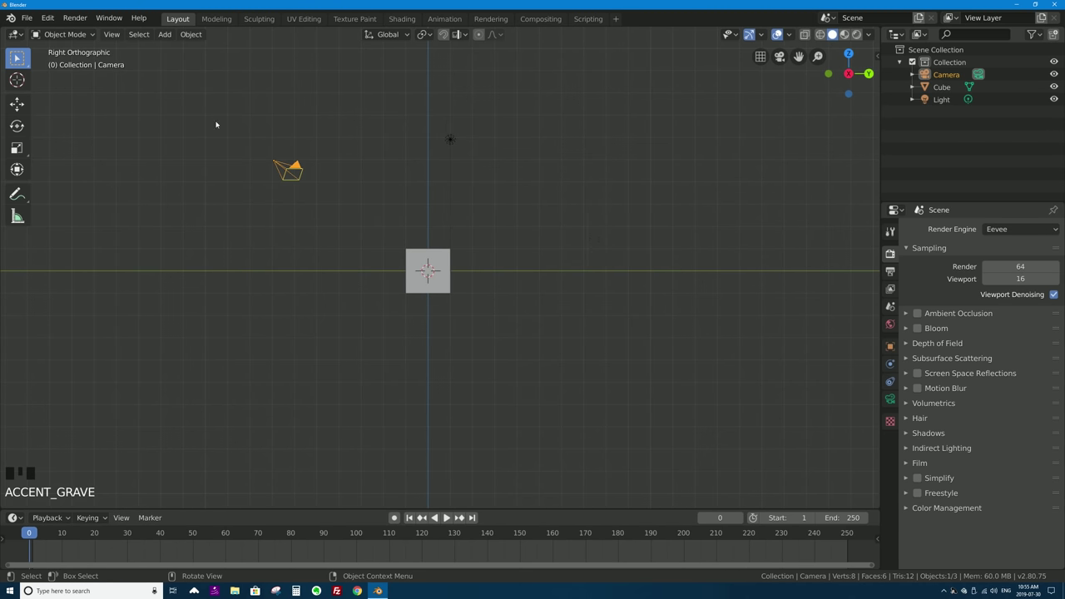
key("grave")
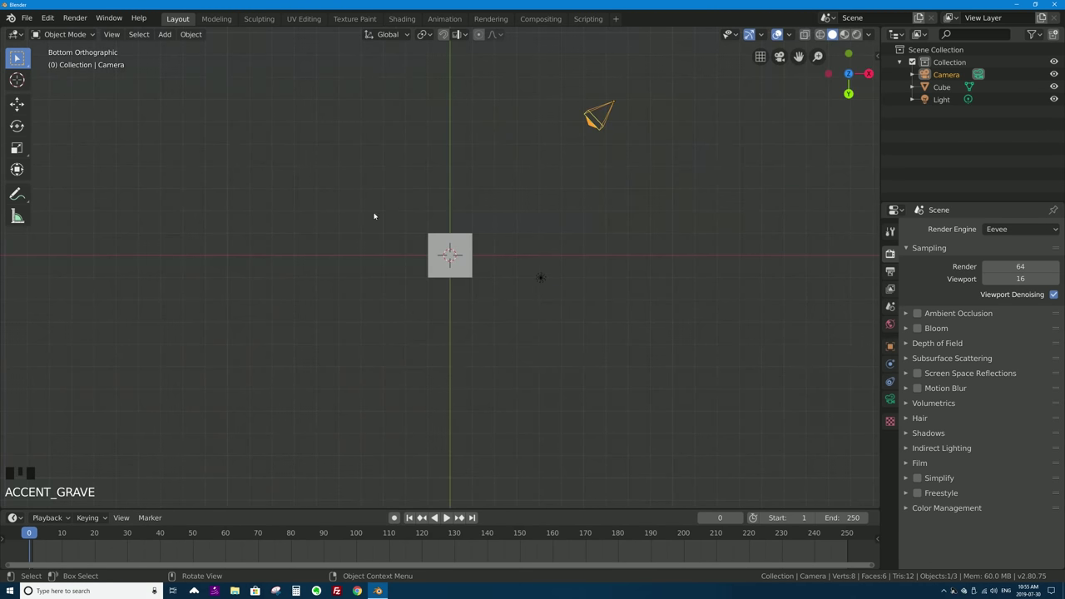
key("grave")
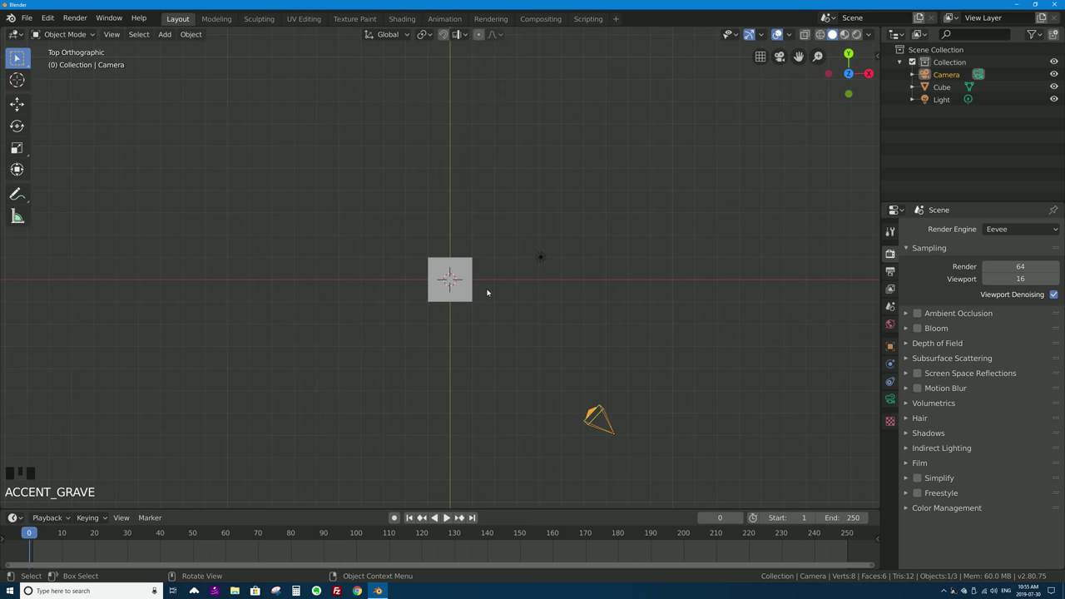
key("grave")
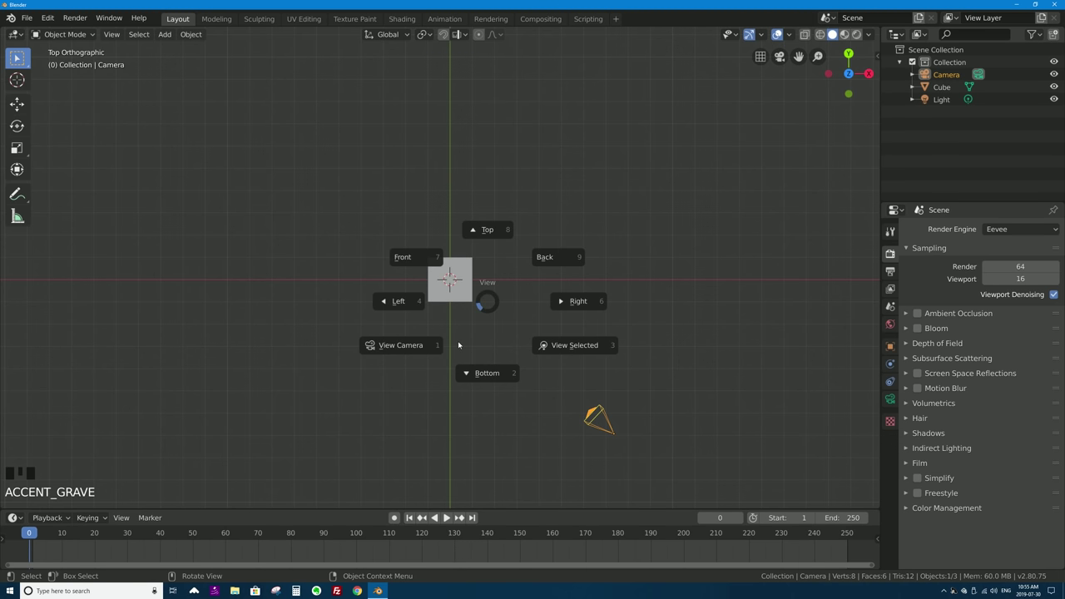
left_click(421, 257)
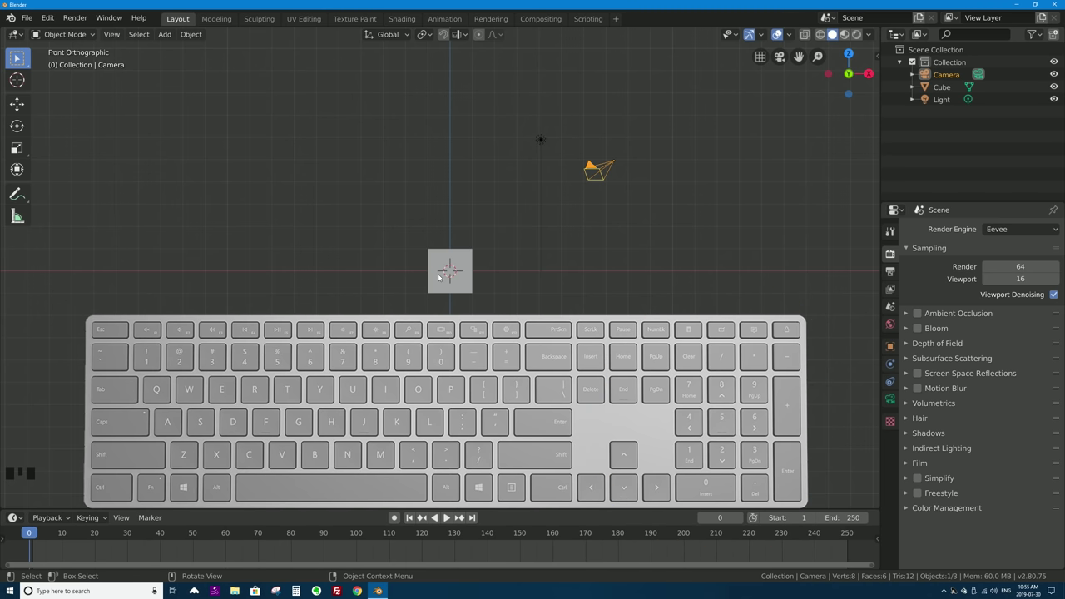
Step: Cycle twice through the front, right and top orthographic views with the direct view commands, orbiting freely in between
middle_click_drag(425, 260, 480, 262)
key("KP_1")
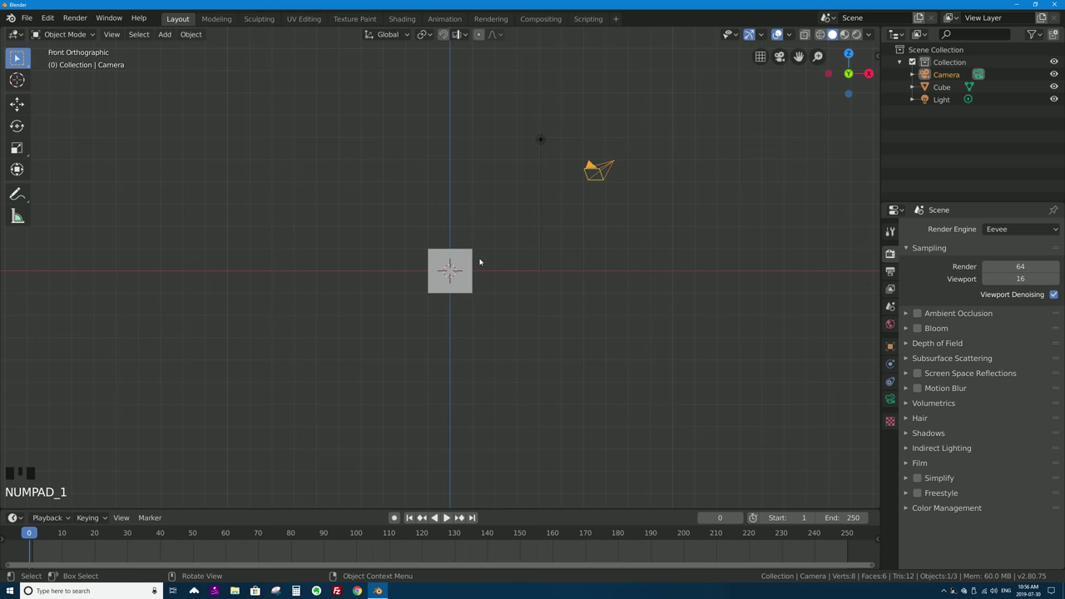
key("KP_3")
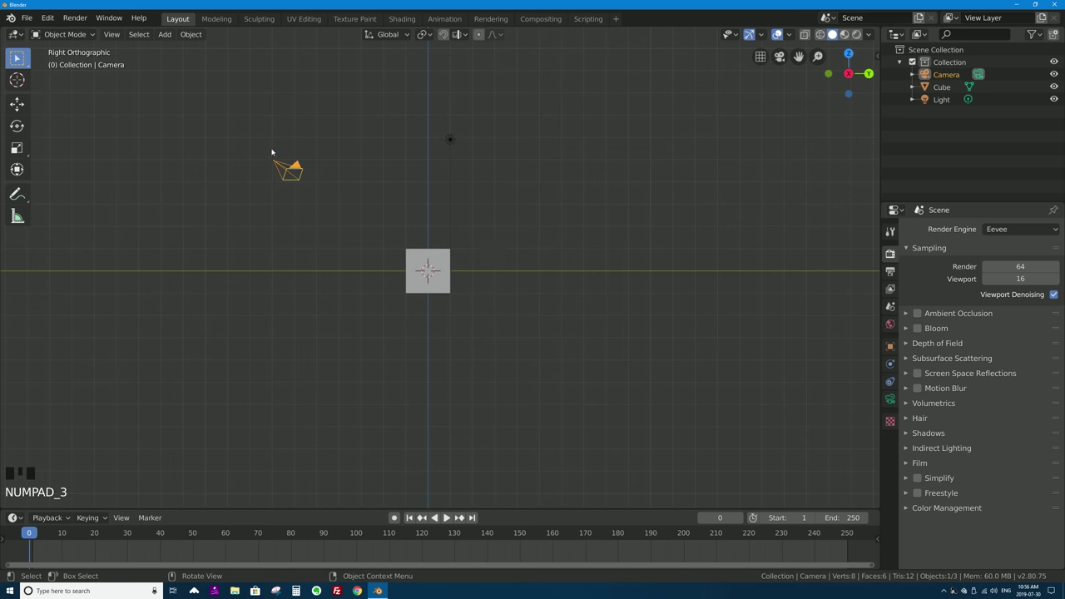
key("KP_7")
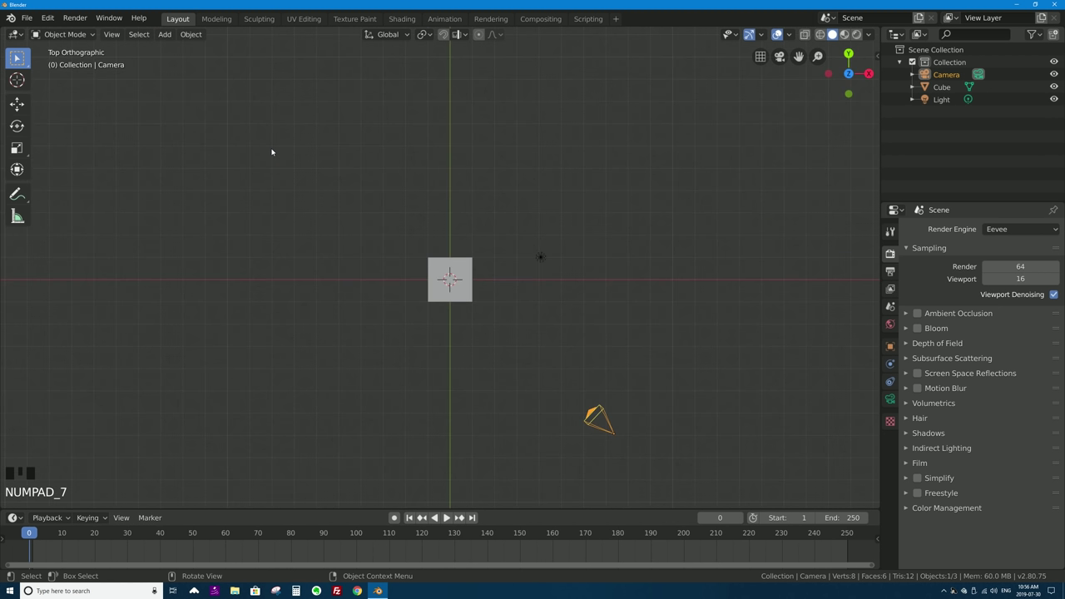
middle_click_drag(433, 219, 404, 158)
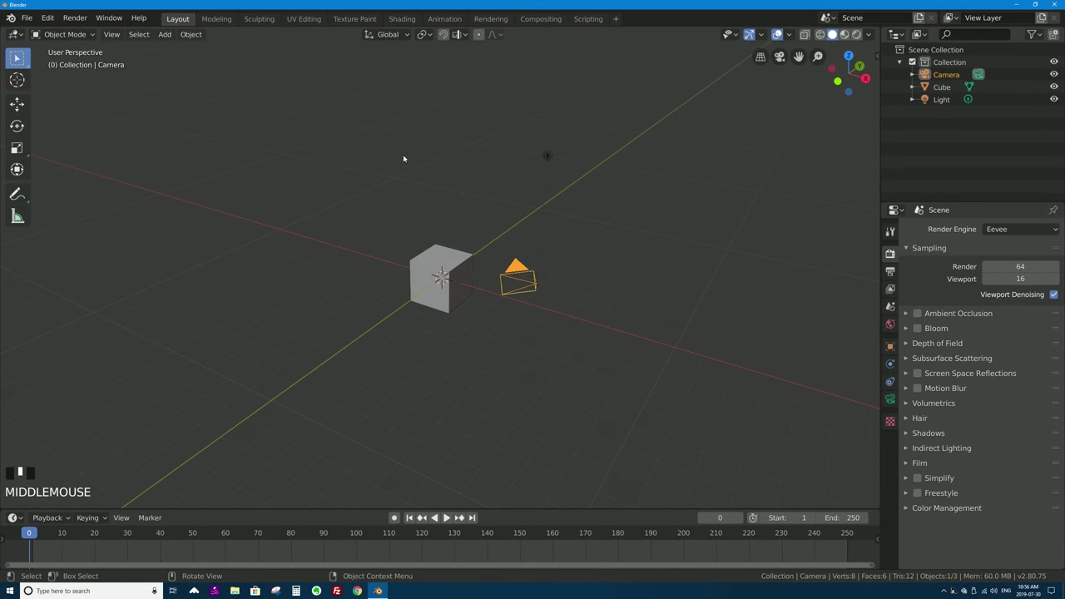
key("KP_1")
key("KP_3")
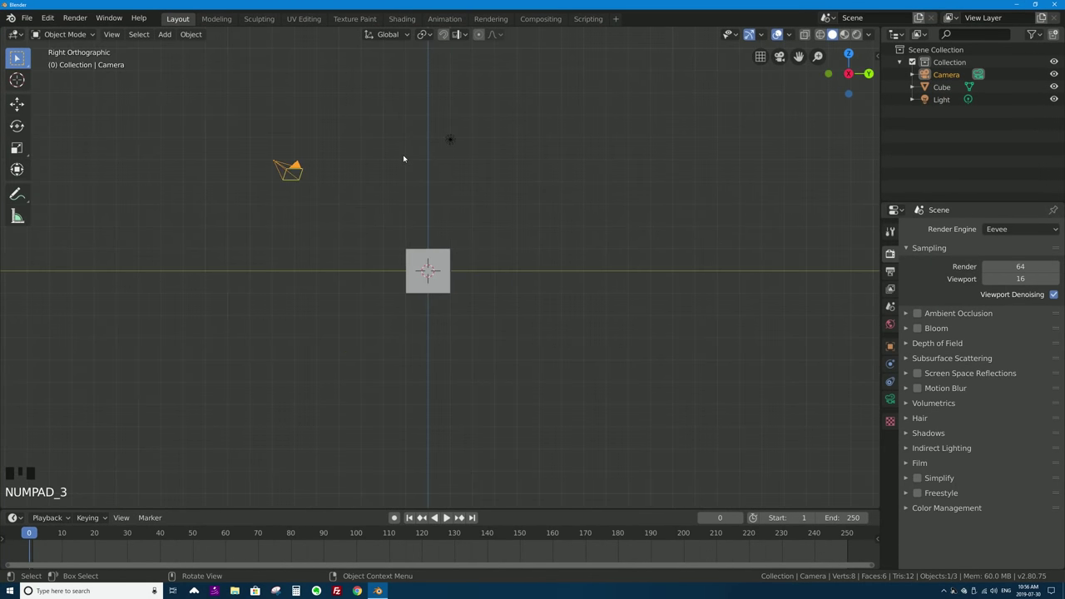
key("KP_7")
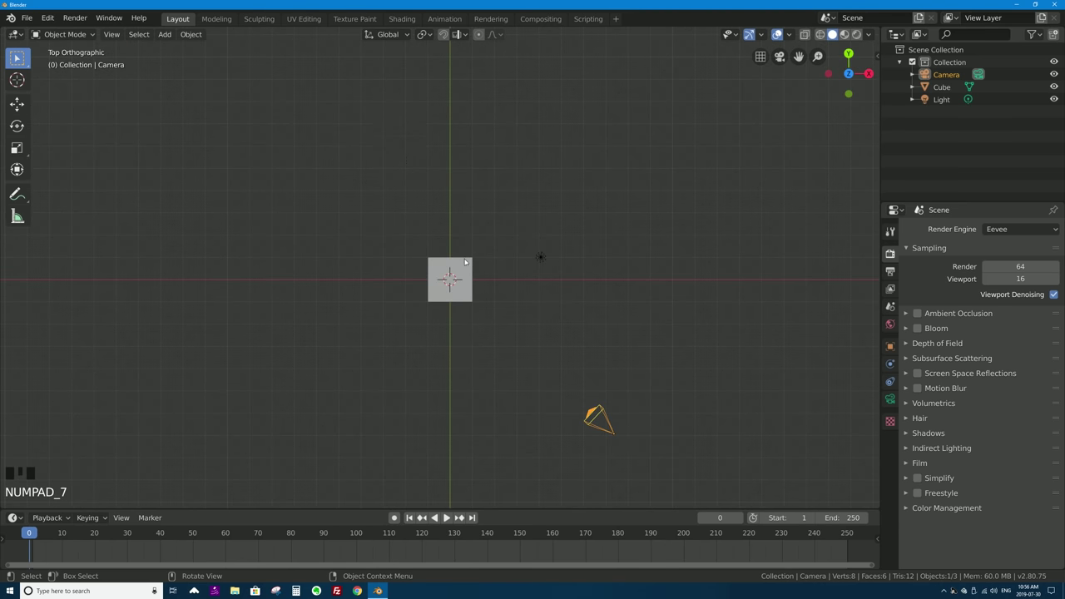
Step: Toggle the 3D view repeatedly between perspective and orthographic projection while orbiting around the scene, ending in user perspective
middle_click_drag(518, 333, 524, 283)
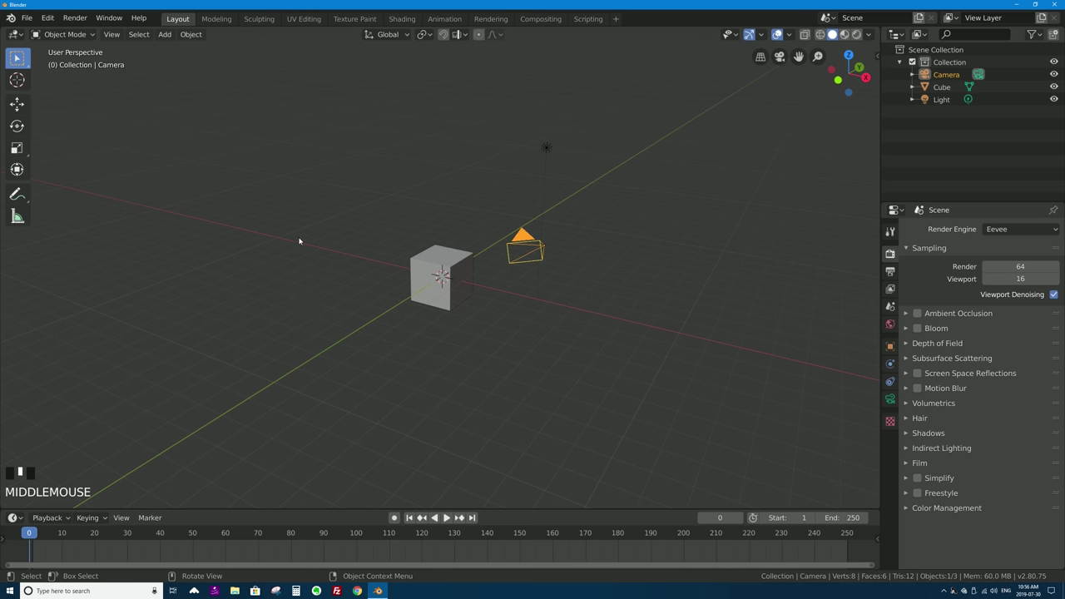
mouse_move(299, 241)
middle_mouse_down()
mouse_move(354, 217)
mouse_move(394, 226)
mouse_move(397, 242)
mouse_move(303, 237)
mouse_move(309, 230)
middle_mouse_up()
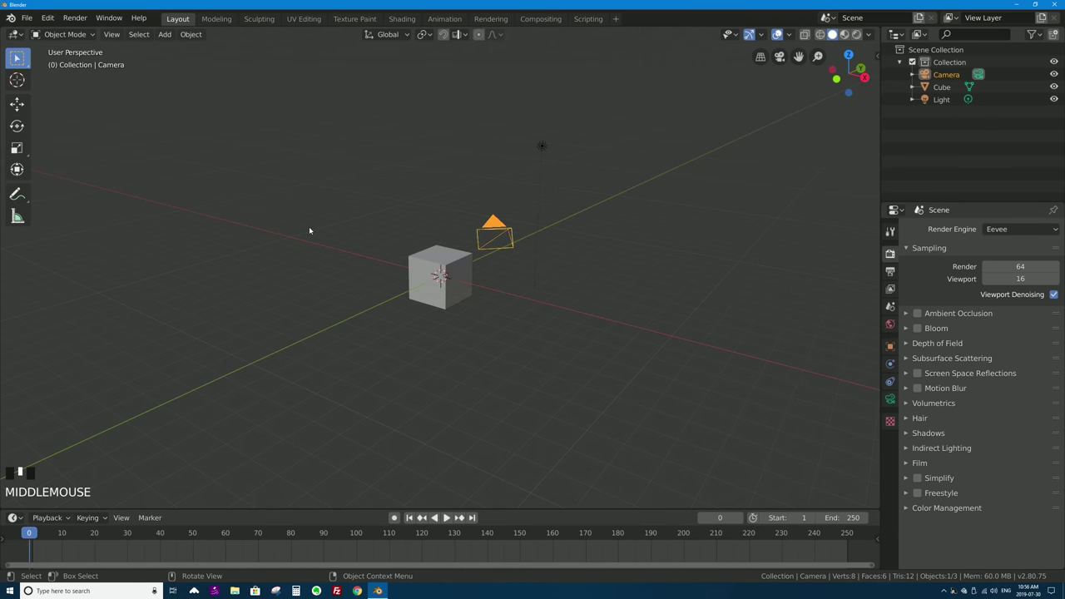
left_click(759, 58)
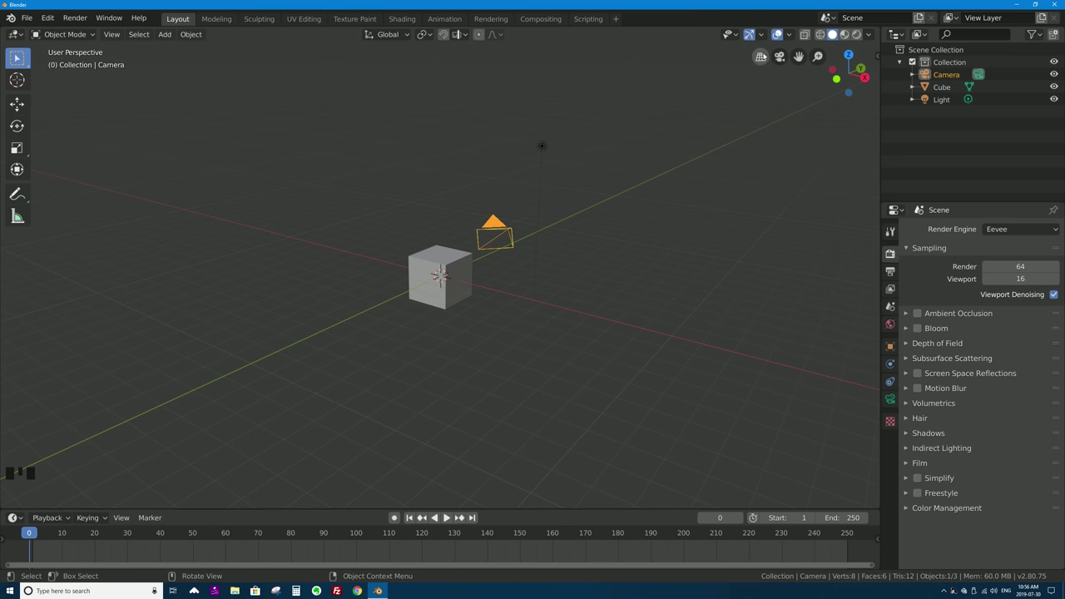
middle_click_drag(542, 194, 581, 182)
left_click(760, 58)
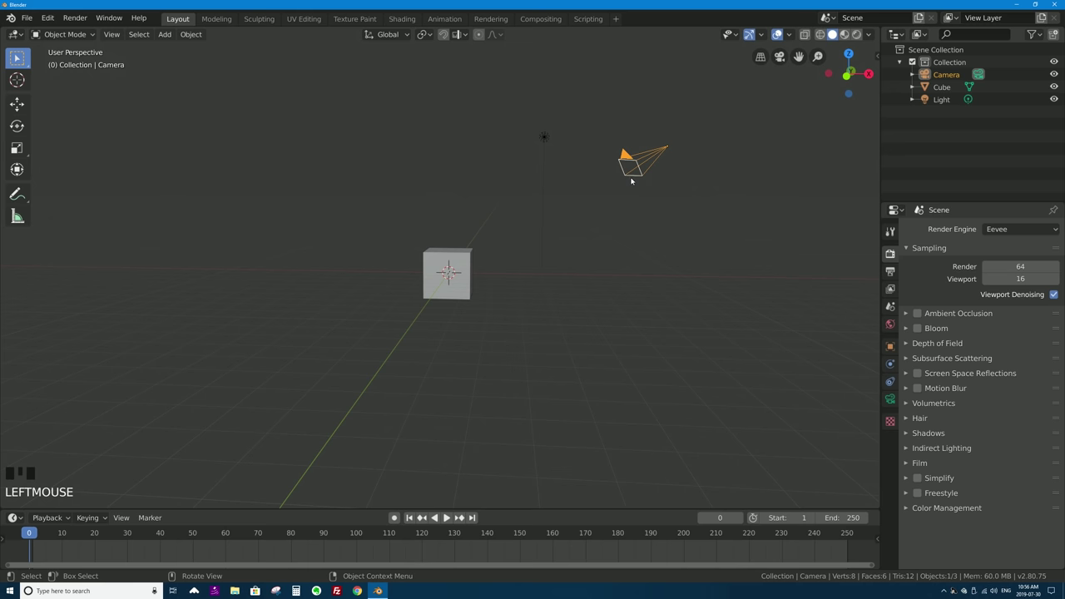
key("KP_5")
key("KP_5")
key("KP_5")
key("KP_5")
middle_click_drag(573, 208, 593, 175)
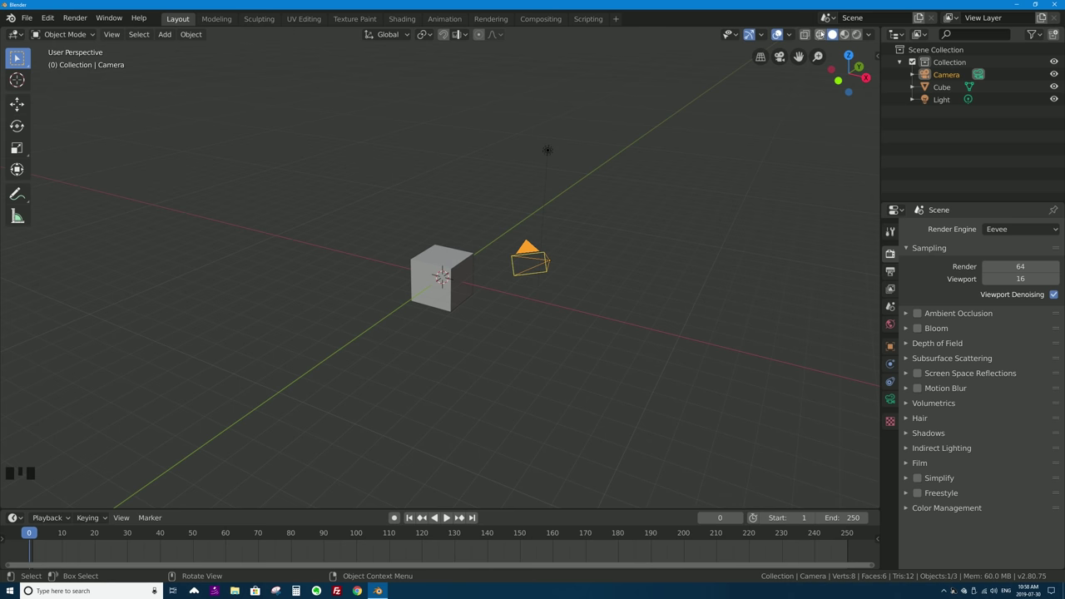
Step: Set the 3D viewport shading to wireframe and examine the cube up close
left_click(820, 35)
scroll(526, 206, "up", 4)
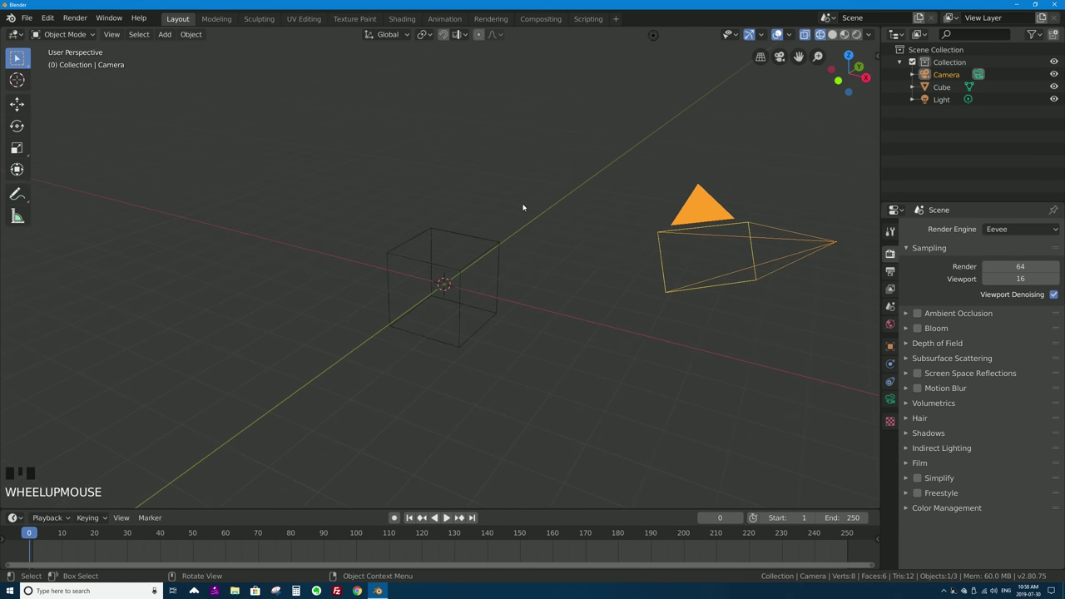
Step: Select the cube and set the 3D viewport shading to LookDev, viewing the cube from another angle
left_click(492, 238)
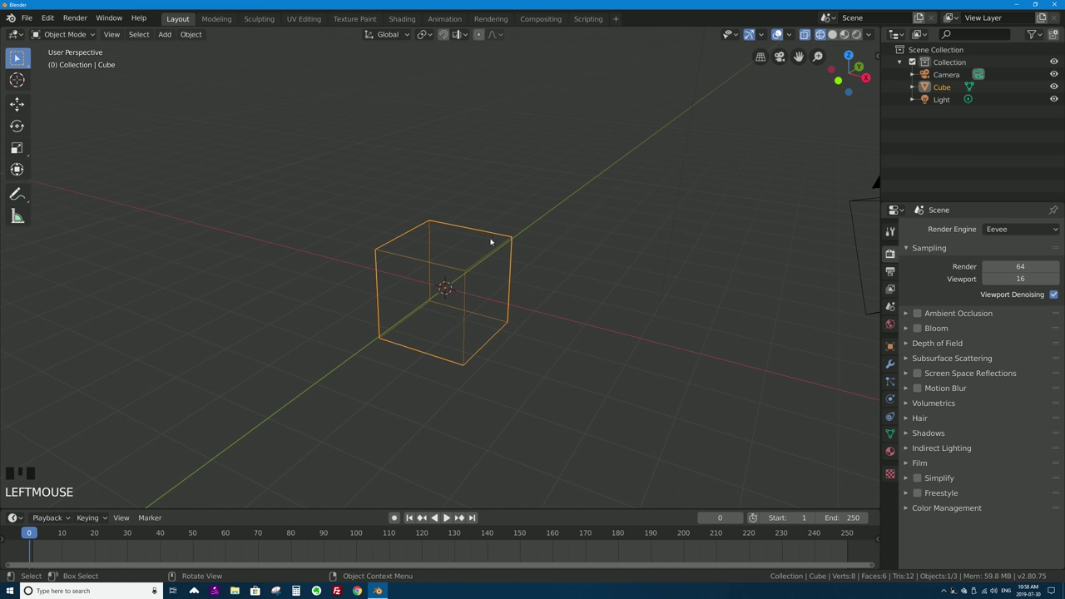
left_click(845, 35)
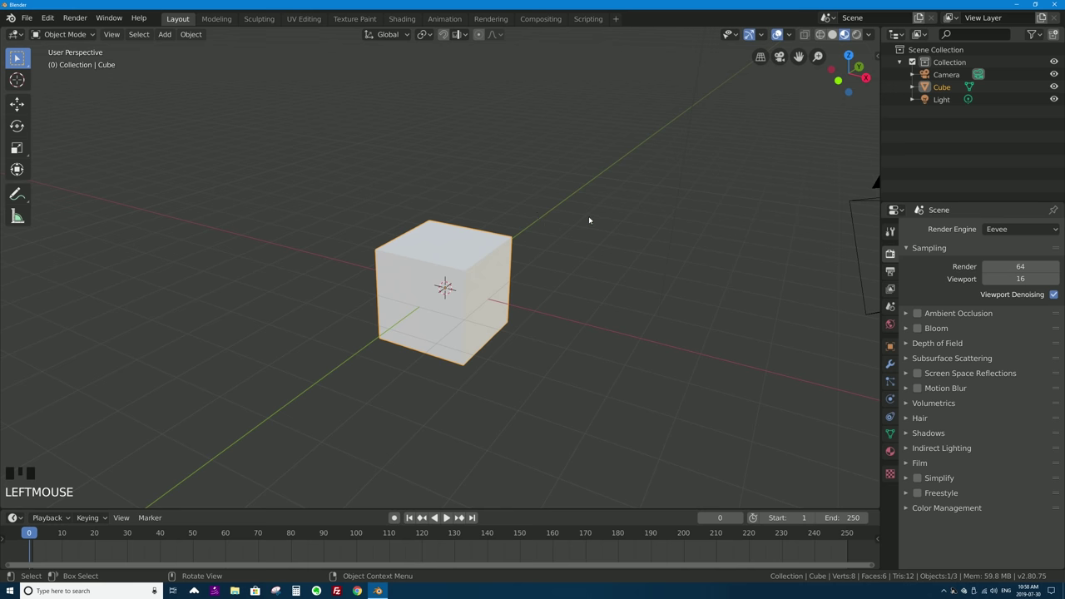
middle_click_drag(589, 220, 511, 244)
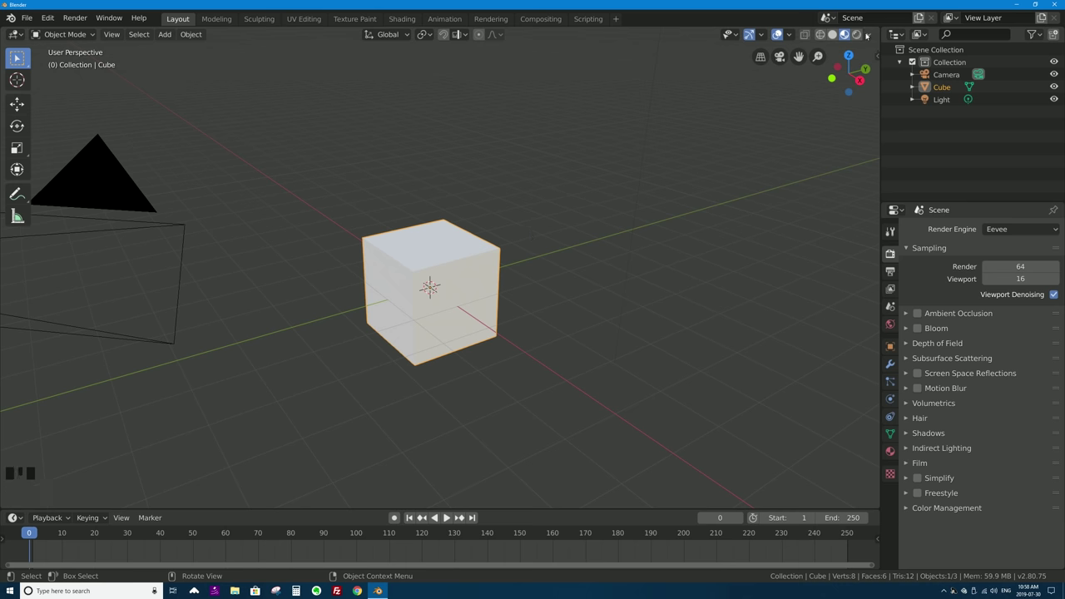
Step: Set the 3D viewport shading to rendered and inspect the cube's lit and dark sides together with the light
left_click(857, 34)
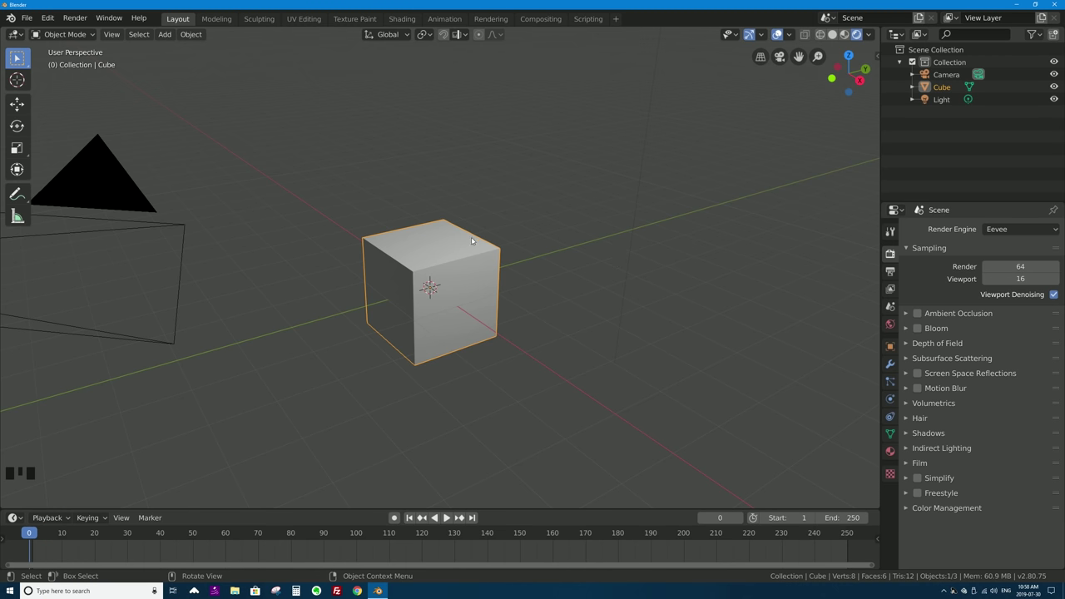
mouse_move(474, 241)
middle_mouse_down()
mouse_move(495, 256)
mouse_move(479, 260)
middle_mouse_up()
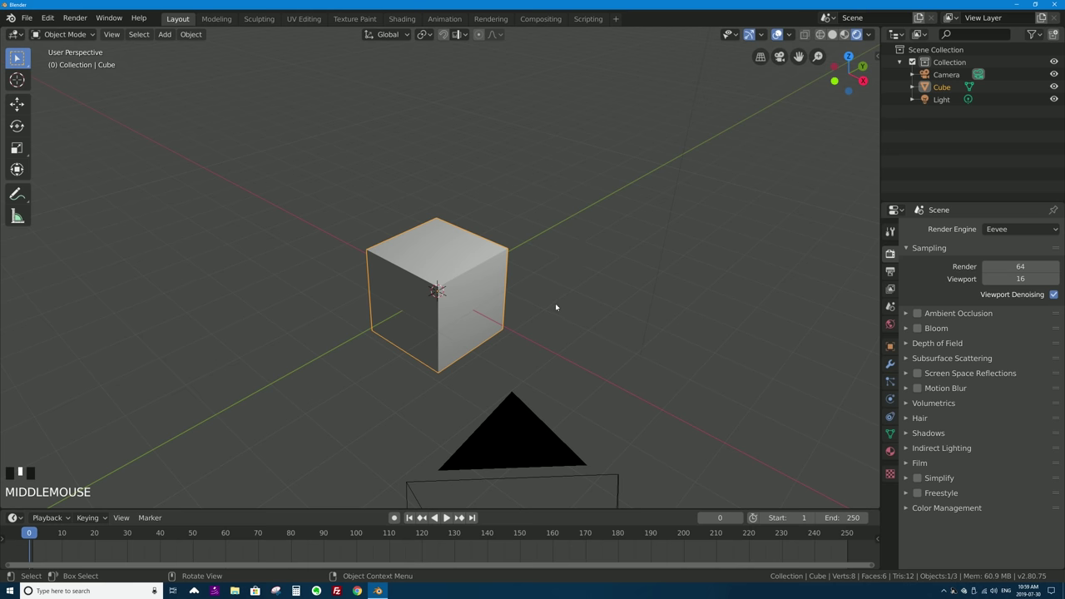
middle_click_drag(556, 307, 549, 290)
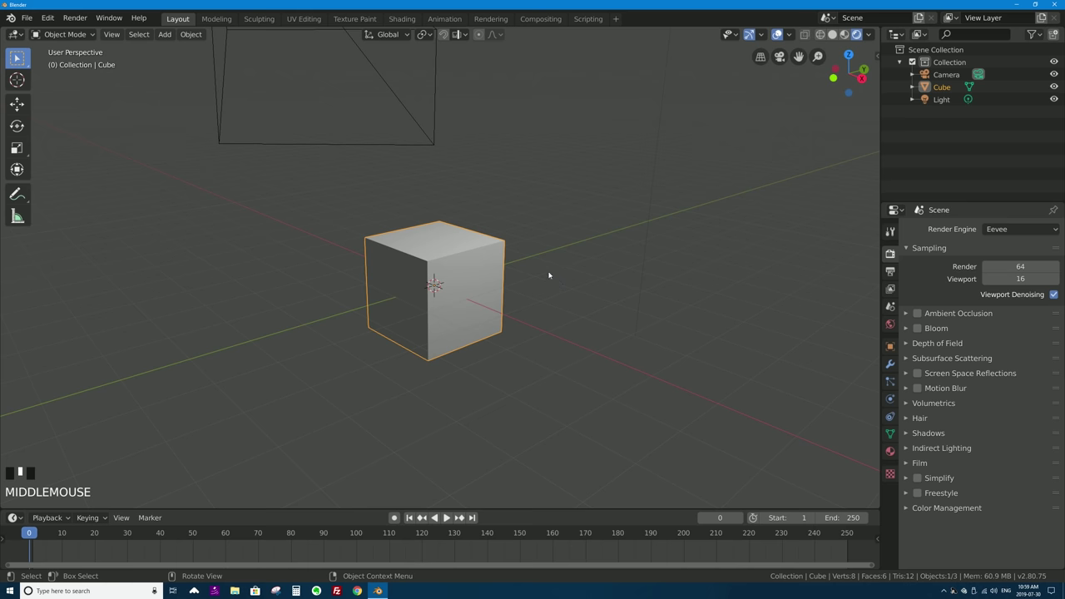
middle_click_drag(501, 232, 680, 255)
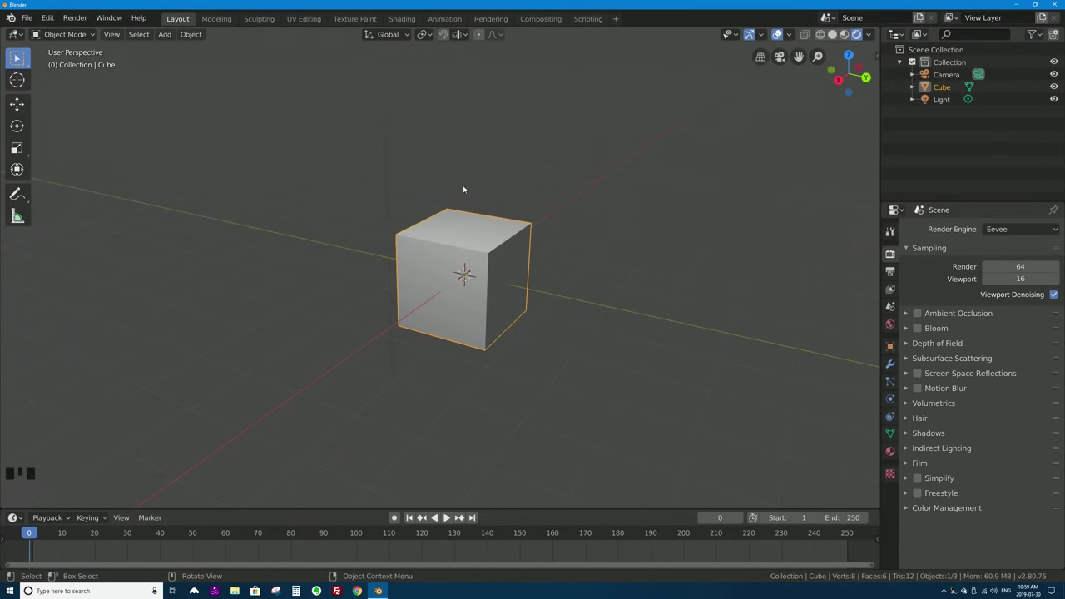
scroll(463, 184, "down", 3)
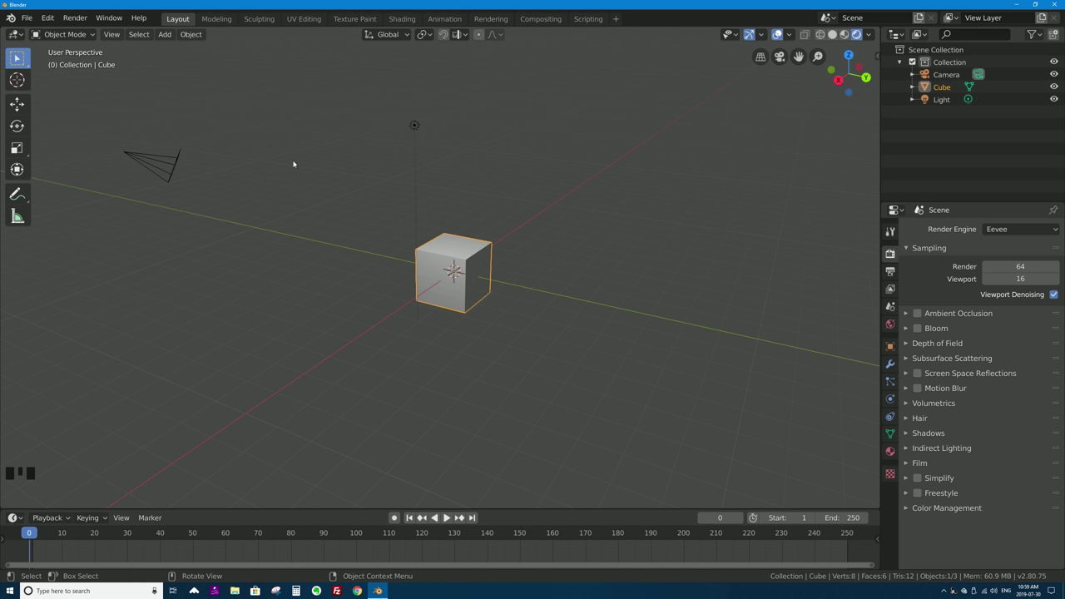
Step: Hide the viewport overlays and the gizmos, and show both again
left_click(777, 35)
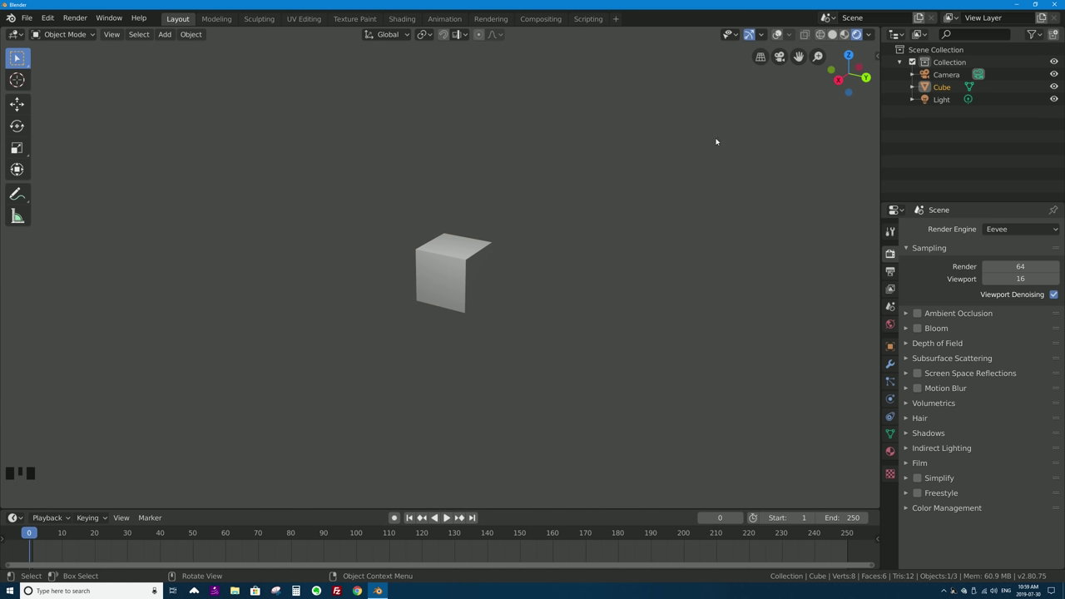
left_click(749, 36)
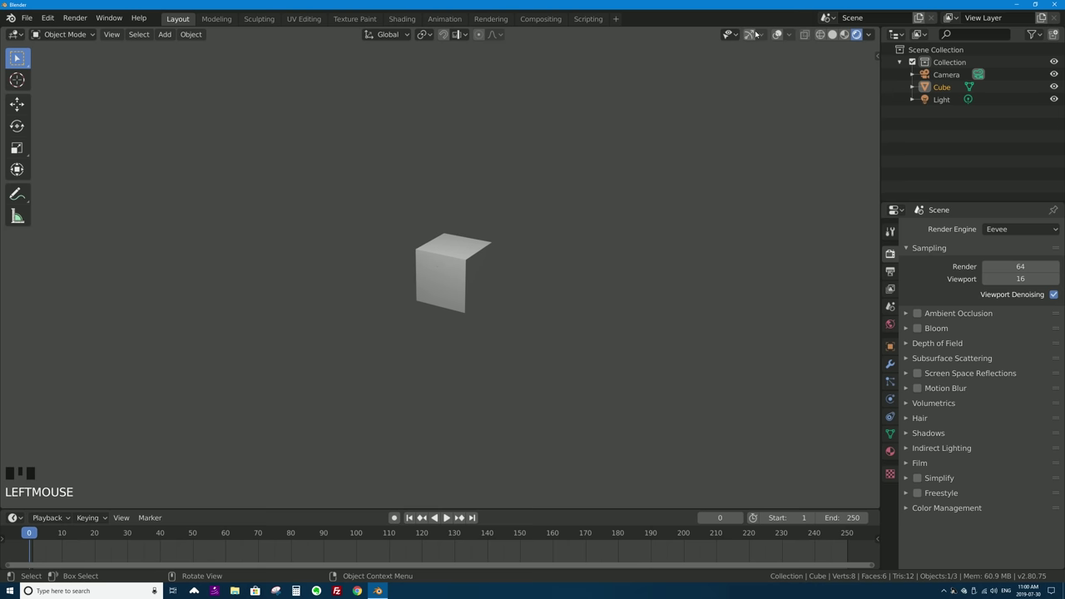
left_click(749, 35)
left_click(776, 34)
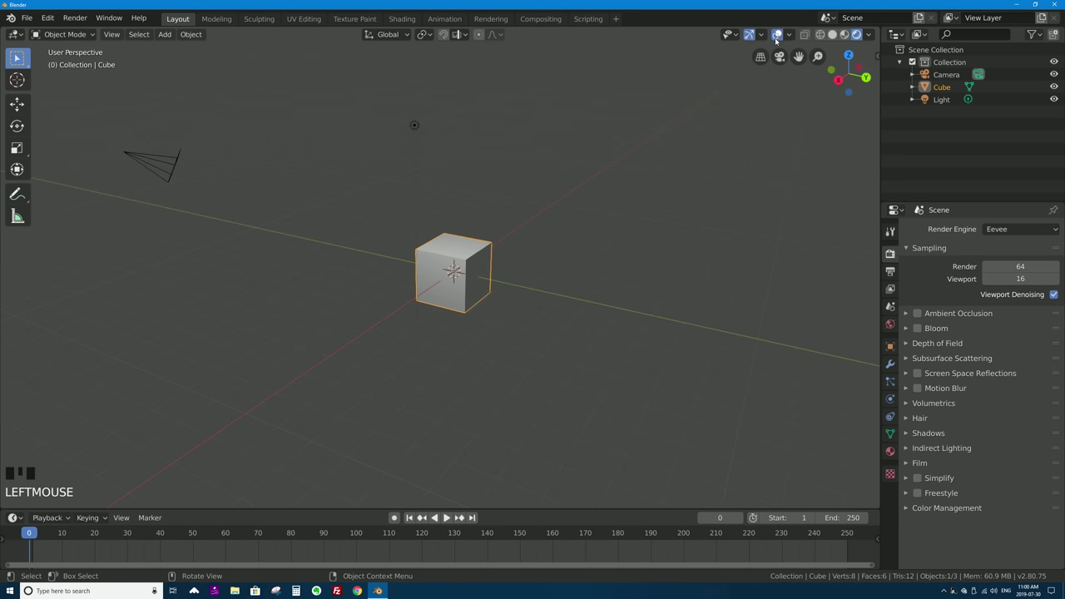
Step: Examine the display options for the viewport gizmos and the viewport overlays
left_click(761, 36)
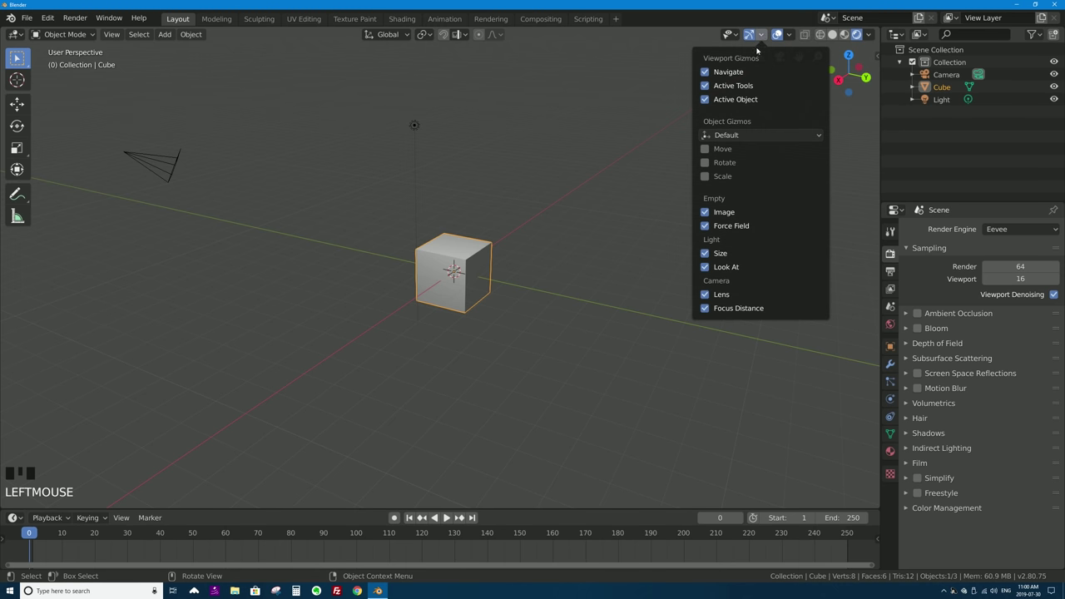
left_click(790, 36)
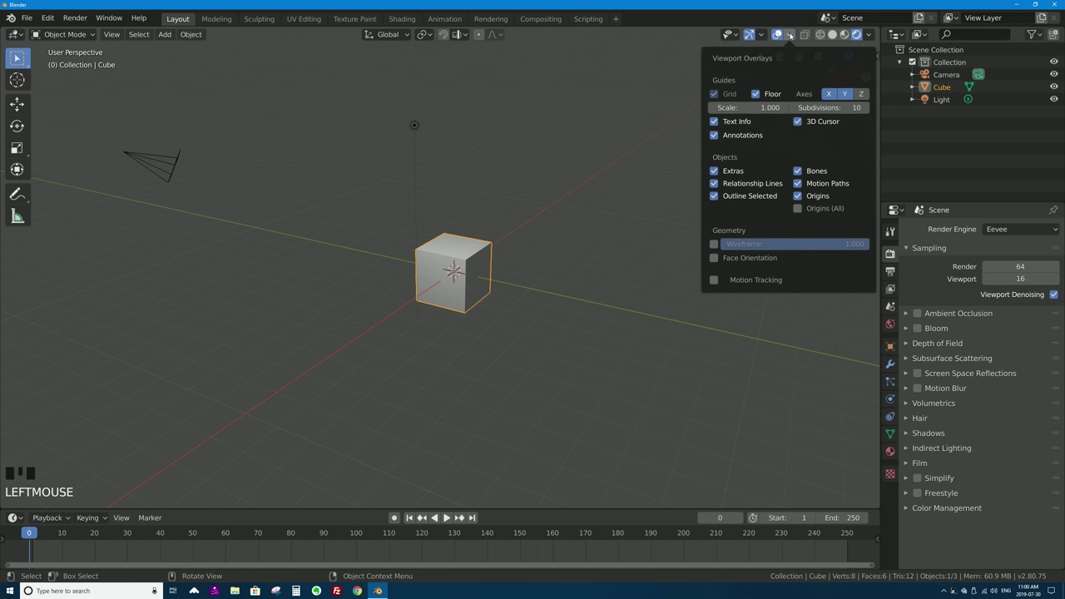
left_click(761, 35)
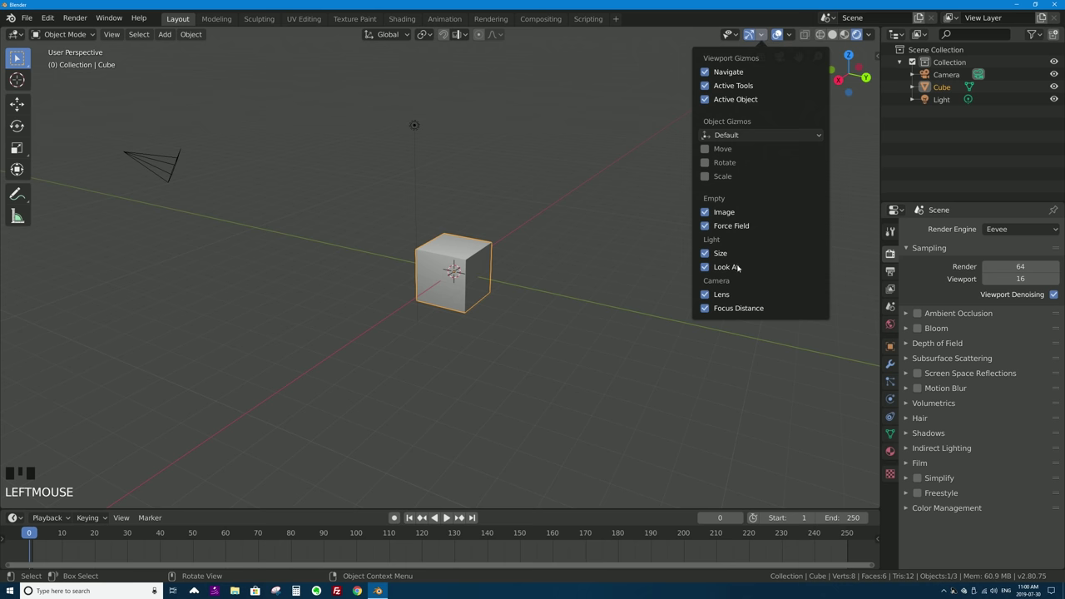
left_click(789, 36)
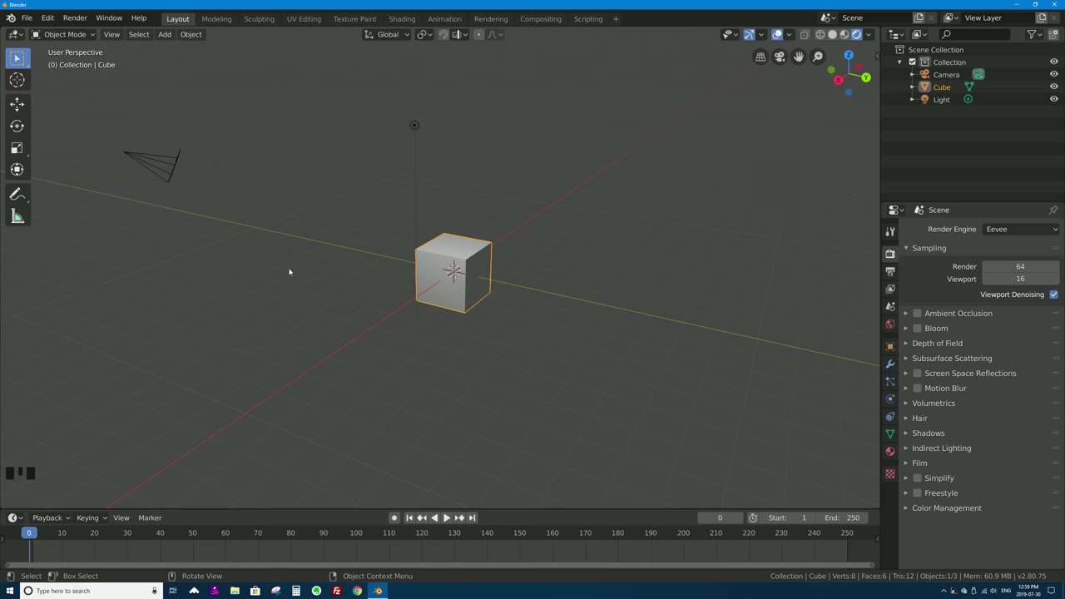
Step: Choose the Select Box tool, cycle through the other selection tools, and select the light together with the cube
left_click(28, 68)
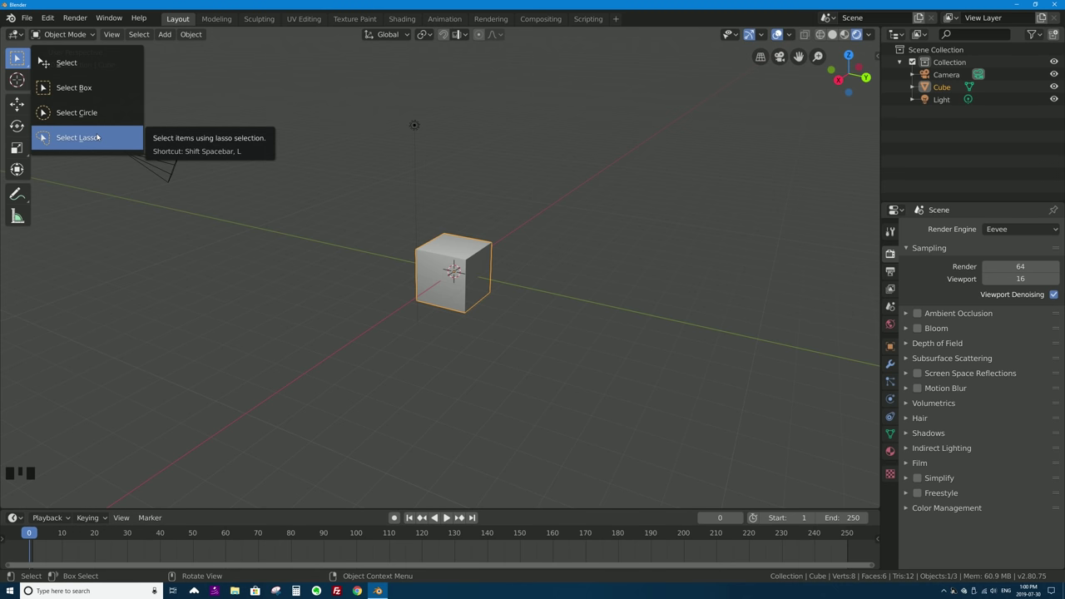
left_click(59, 87)
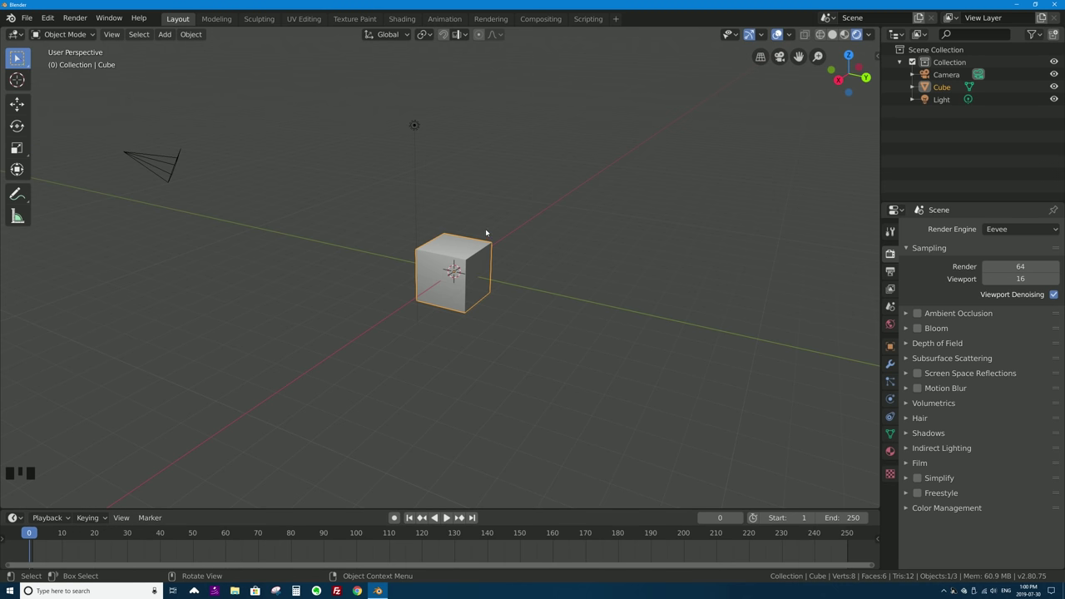
key("w")
key("w")
mouse_move(397, 170)
left_mouse_down()
mouse_move(360, 154)
mouse_move(373, 264)
mouse_move(423, 355)
mouse_move(560, 294)
mouse_move(528, 137)
mouse_move(380, 100)
mouse_move(351, 160)
left_mouse_up()
key("w")
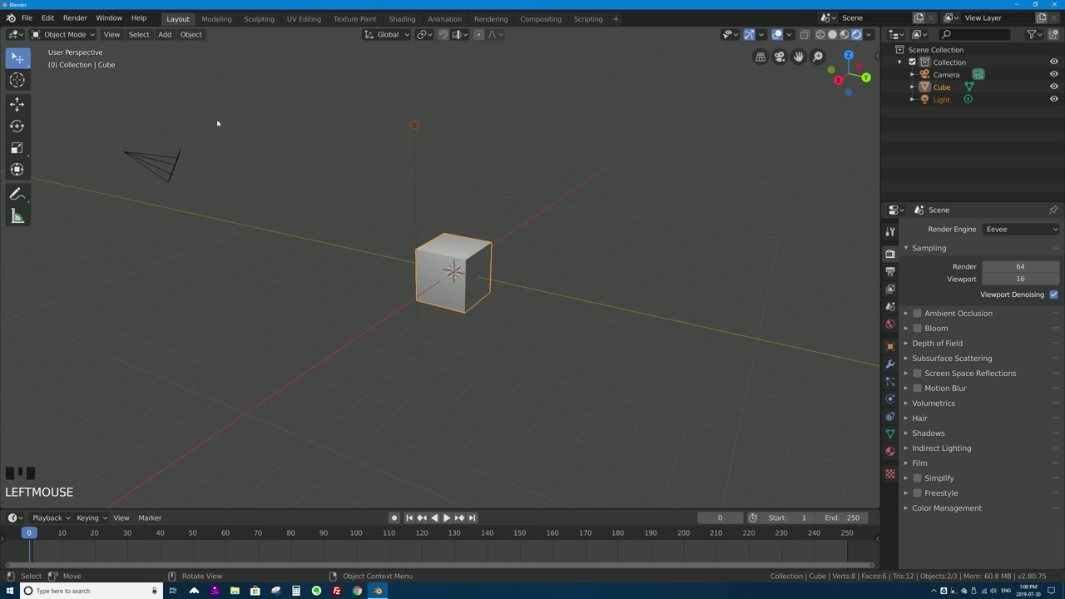
Step: Select only the light, and box-select the light and the cube together
left_click(405, 130)
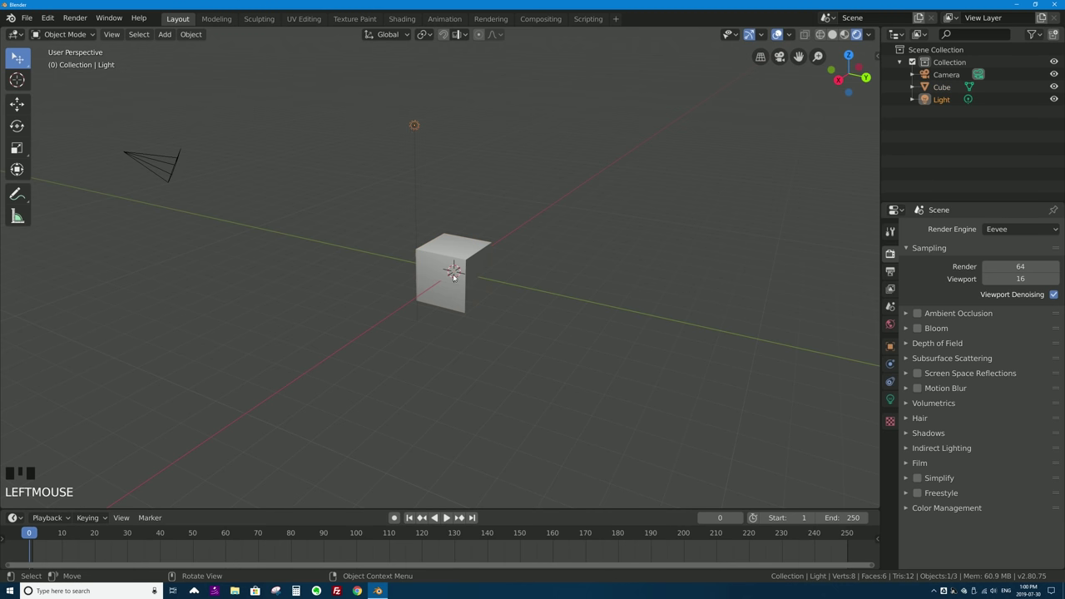
key("w")
left_click_drag(346, 91, 537, 345)
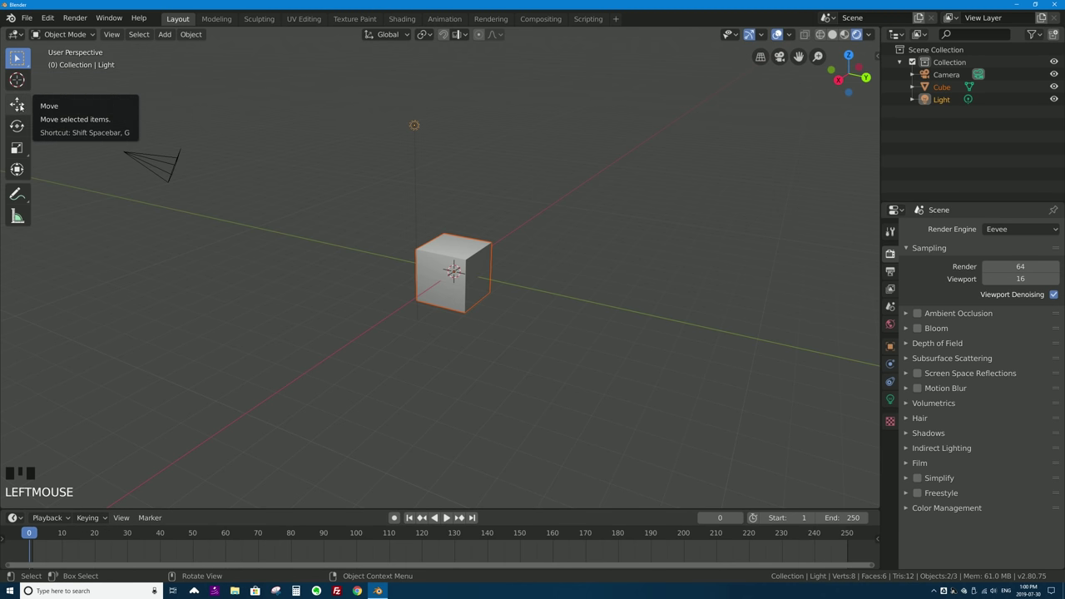
Step: Activate the Move tool and select the camera, the light and the cube in turn
left_click(17, 104)
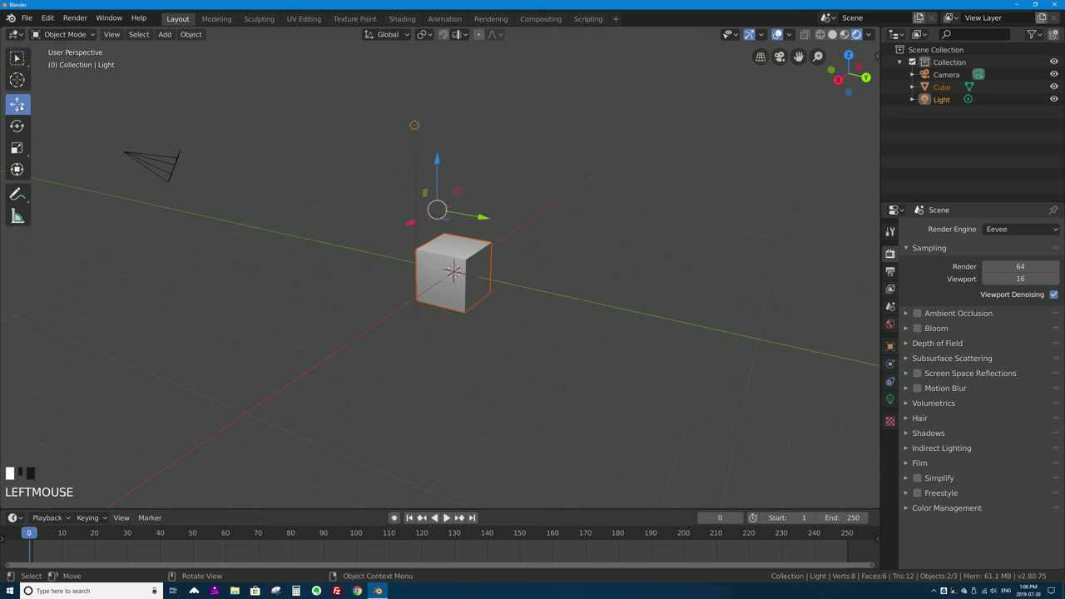
left_click(167, 163)
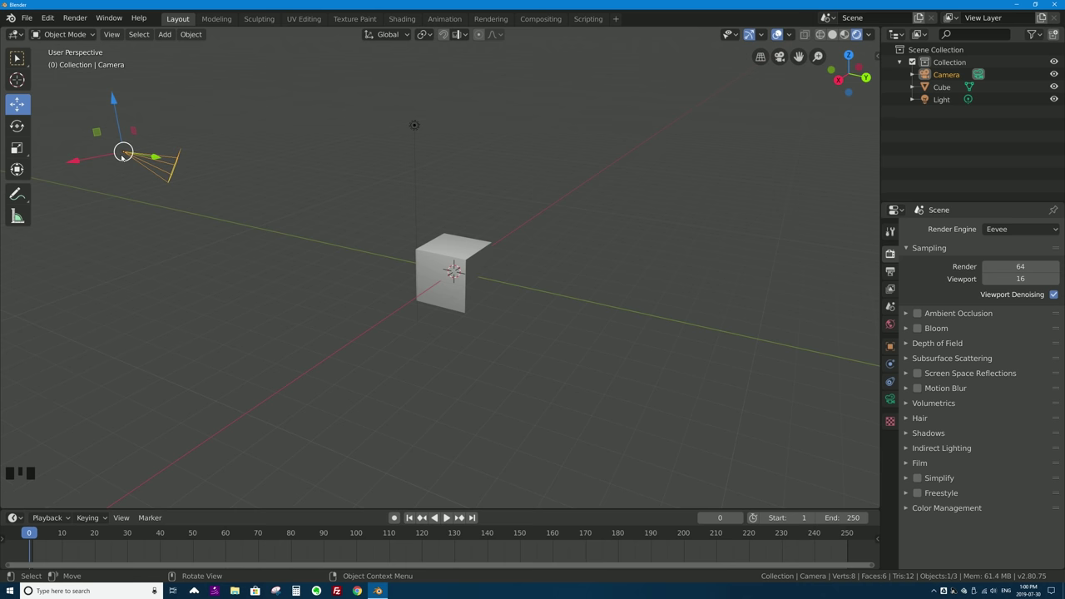
left_click(411, 127)
left_click(463, 260)
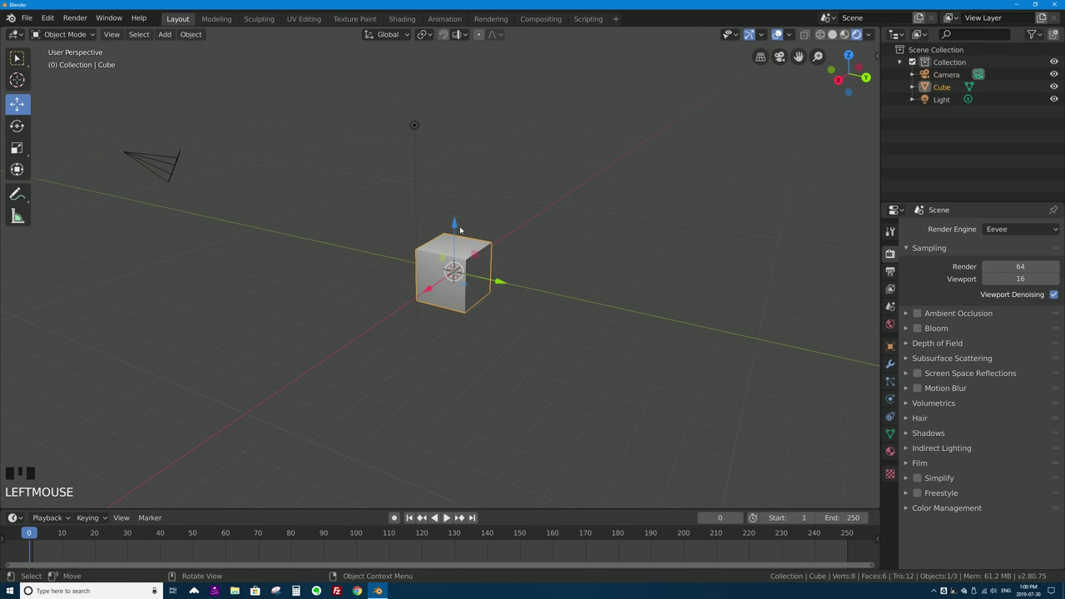
Step: Try moving the cube along single axes and freely with the Move gizmo, and undo all the moves
mouse_move(426, 292)
left_mouse_down()
mouse_move(369, 319)
mouse_move(427, 292)
left_mouse_up()
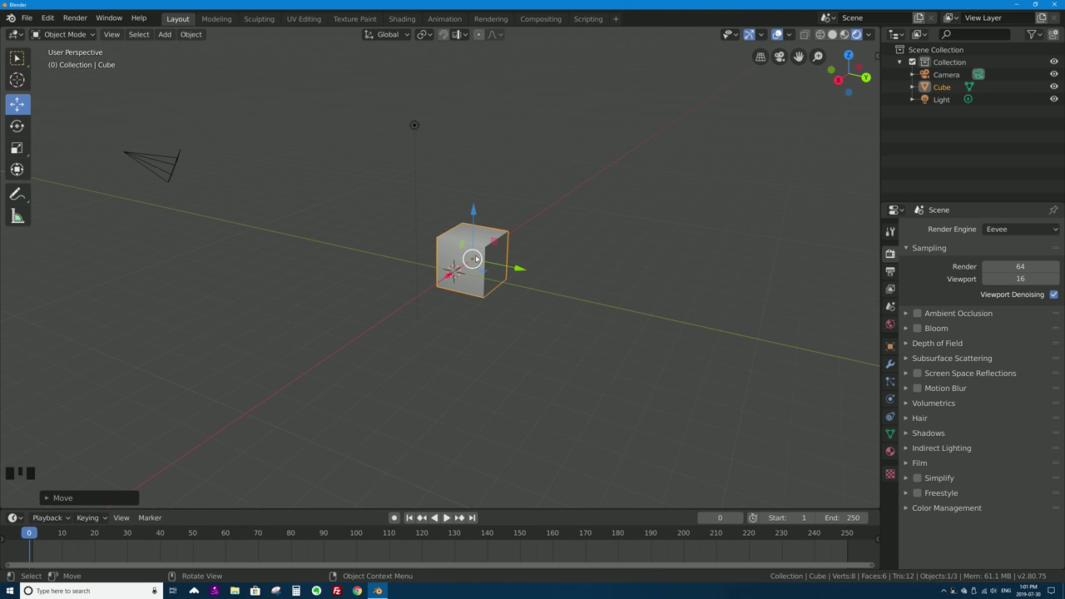
left_click_drag(471, 259, 466, 173)
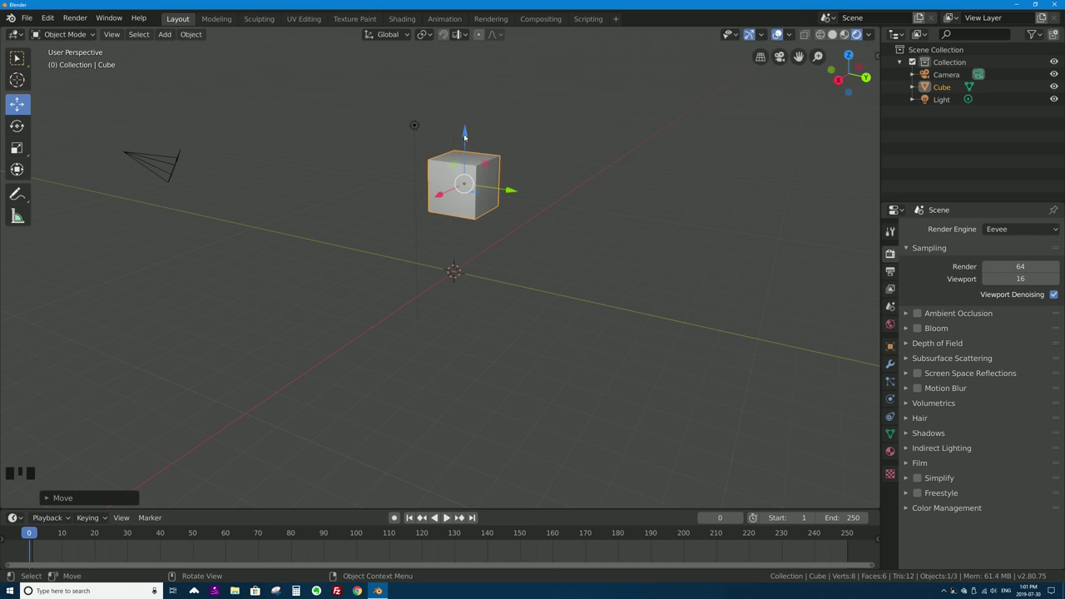
left_click_drag(465, 136, 512, 191)
key("ctrl+z")
key("ctrl+z")
key("ctrl+z")
key("ctrl+z")
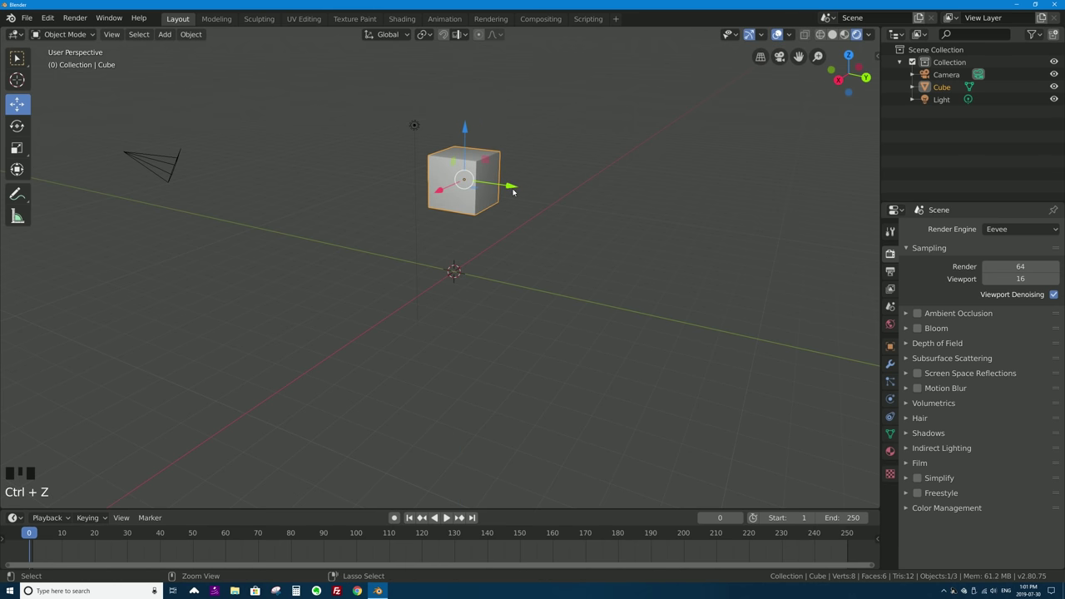
Step: Try rotating the cube with the Rotate tool's gizmo, and undo the rotation
left_click(17, 125)
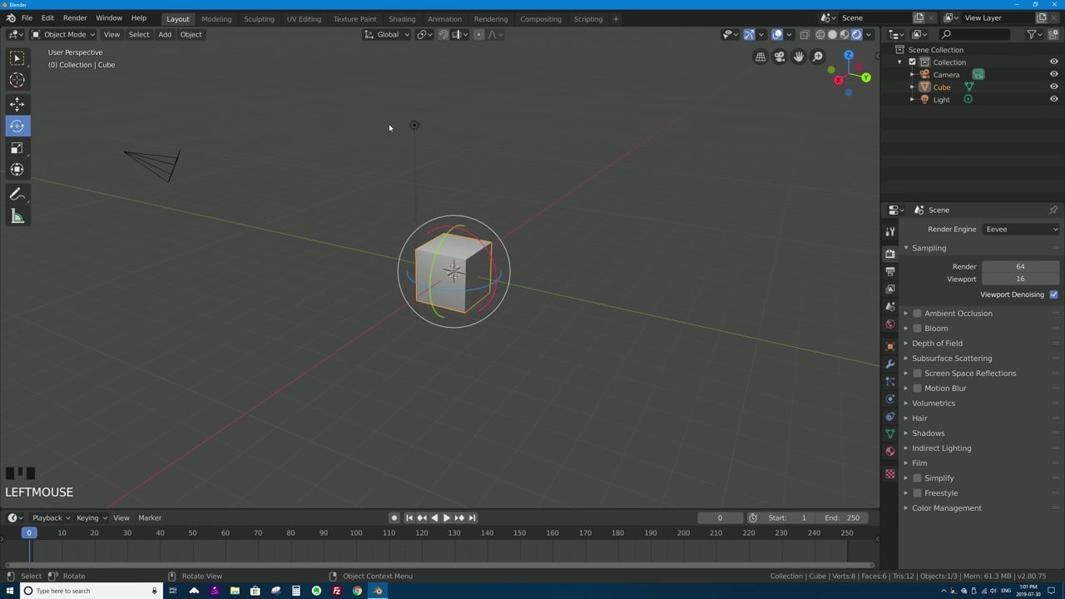
left_click(414, 125)
left_click(460, 249)
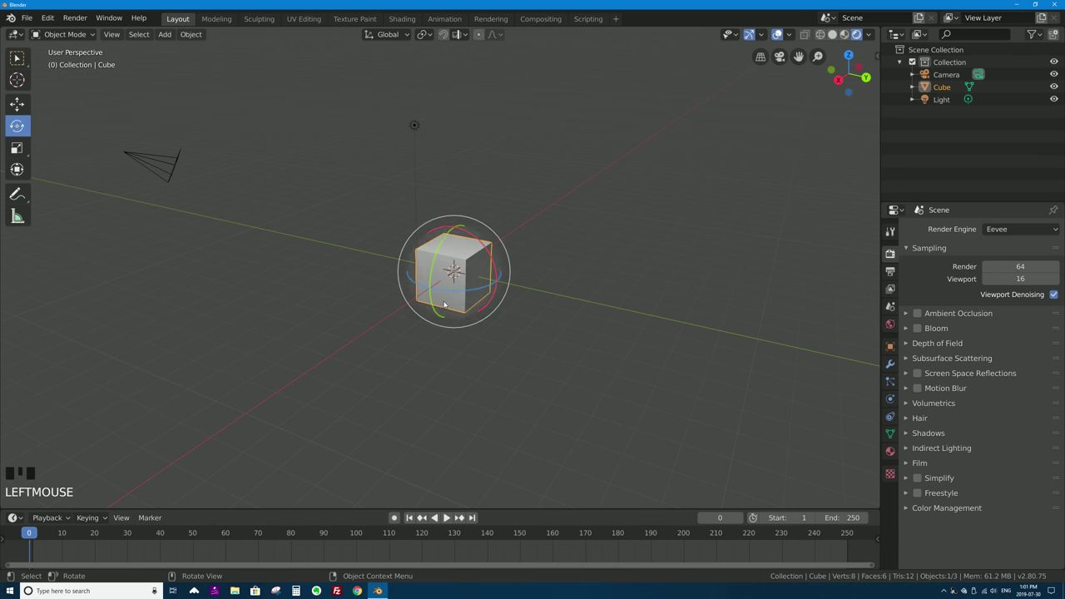
left_click_drag(454, 270, 441, 247)
left_click_drag(432, 266, 460, 315)
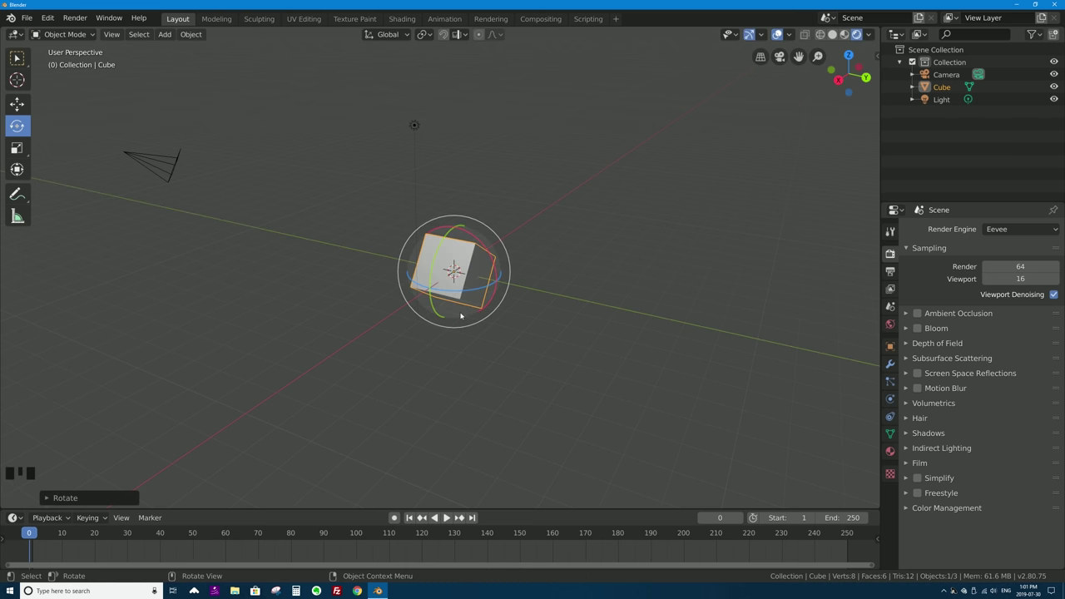
key("ctrl+z")
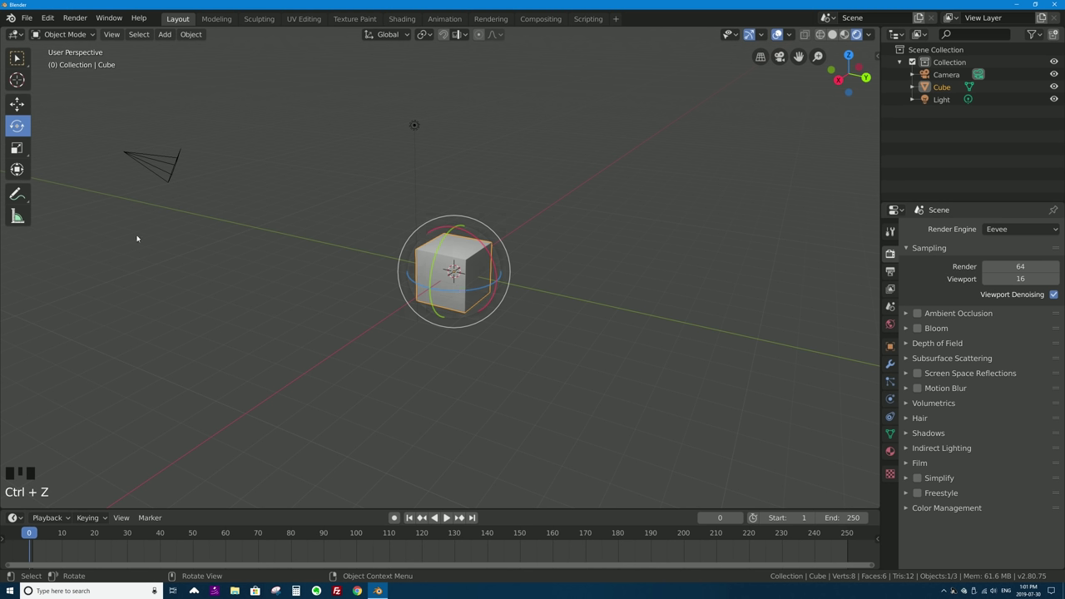
Step: Stretch the cube along Z and Y with the Scale tool, and compare the Move and Scale gizmos
left_click(17, 148)
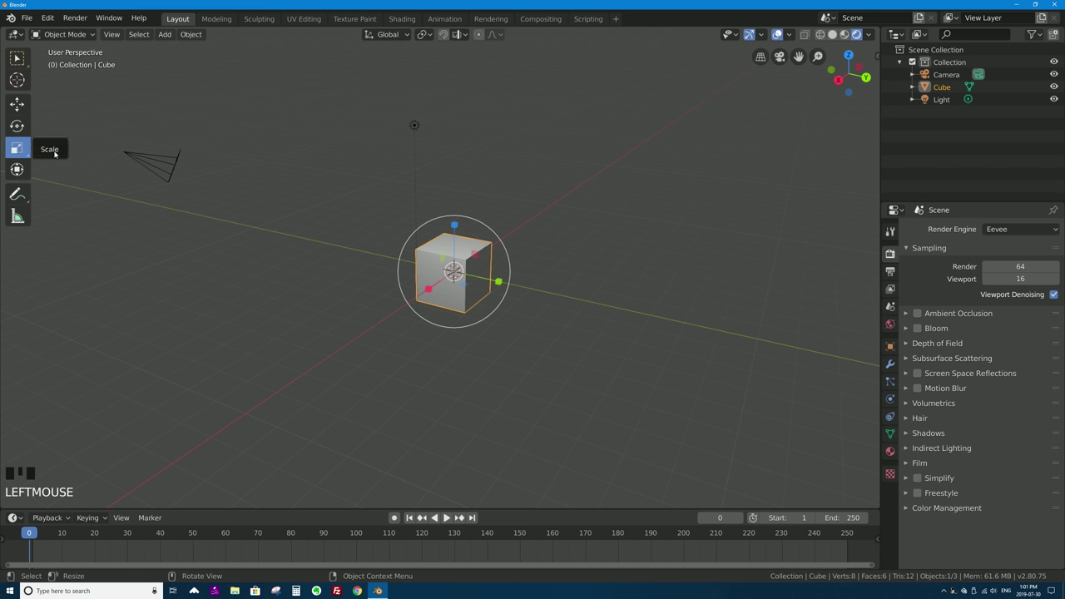
left_click_drag(455, 224, 455, 183)
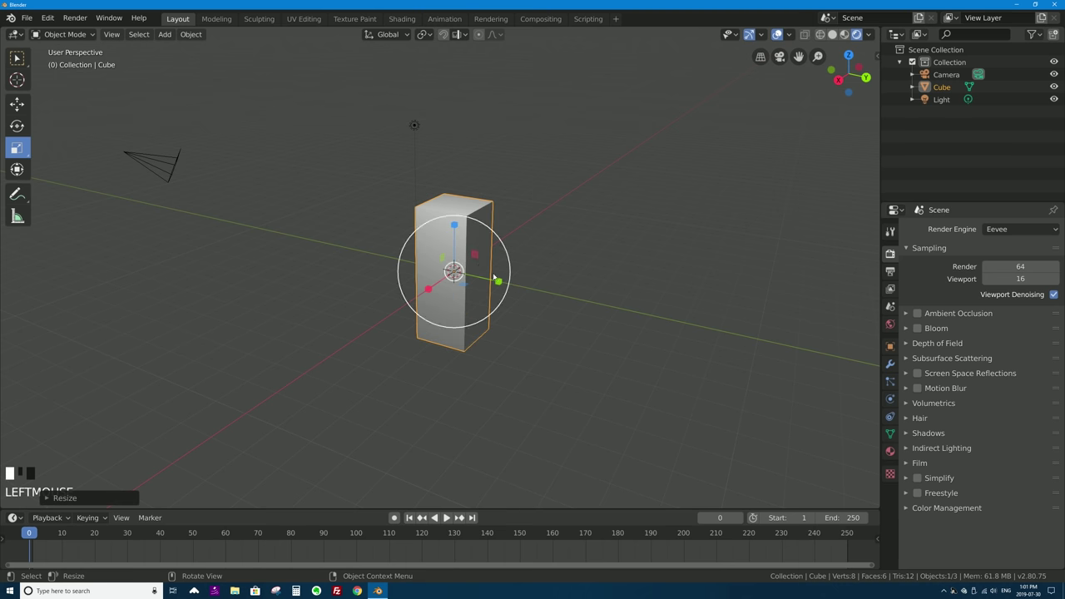
left_click_drag(497, 282, 529, 287)
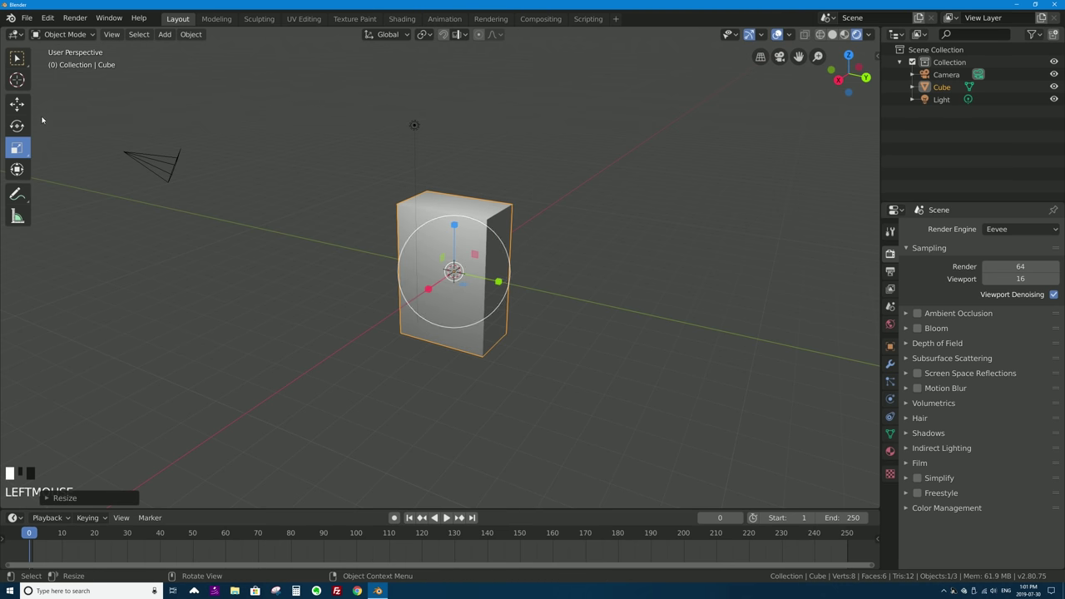
left_click(17, 104)
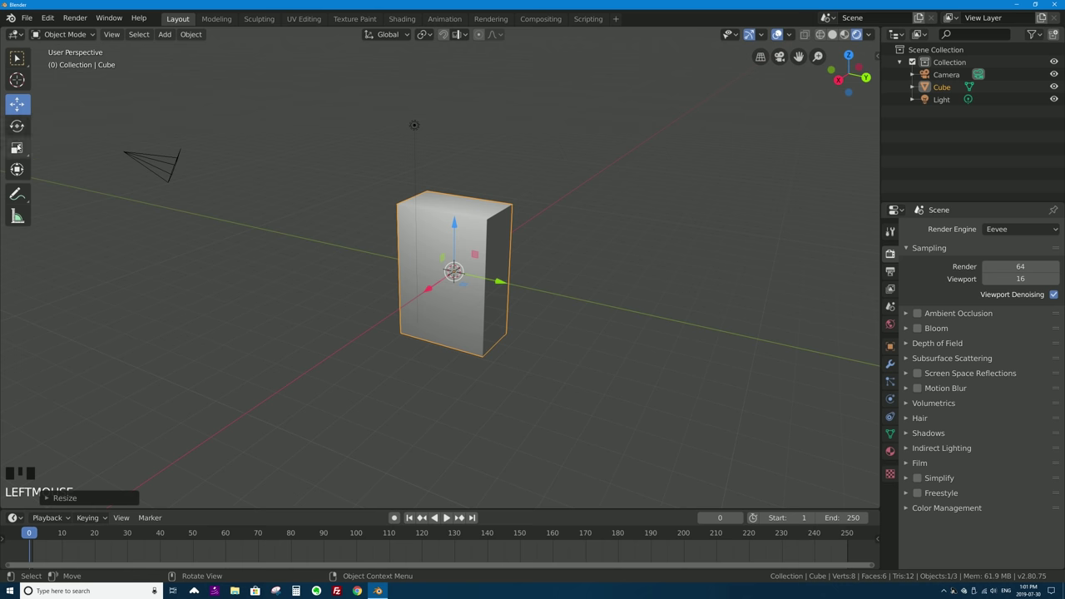
left_click(17, 148)
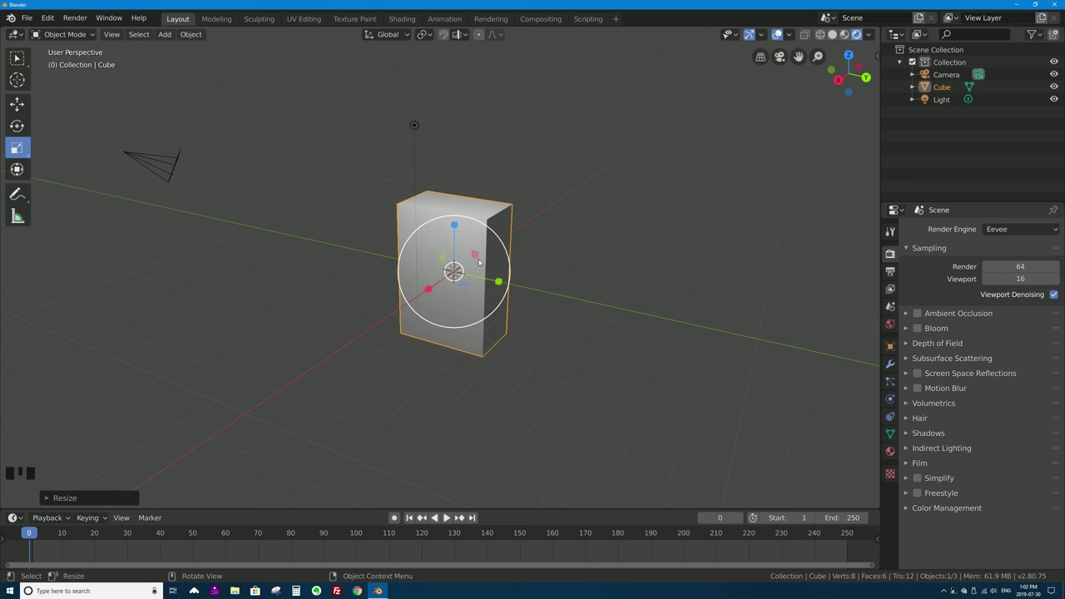
Step: Try scaling the cube uniformly and in the YZ plane with the Scale tool, and reshape it using the Transform tool's combined gizmo
mouse_move(464, 289)
left_mouse_down()
mouse_move(524, 235)
mouse_move(472, 275)
left_mouse_up()
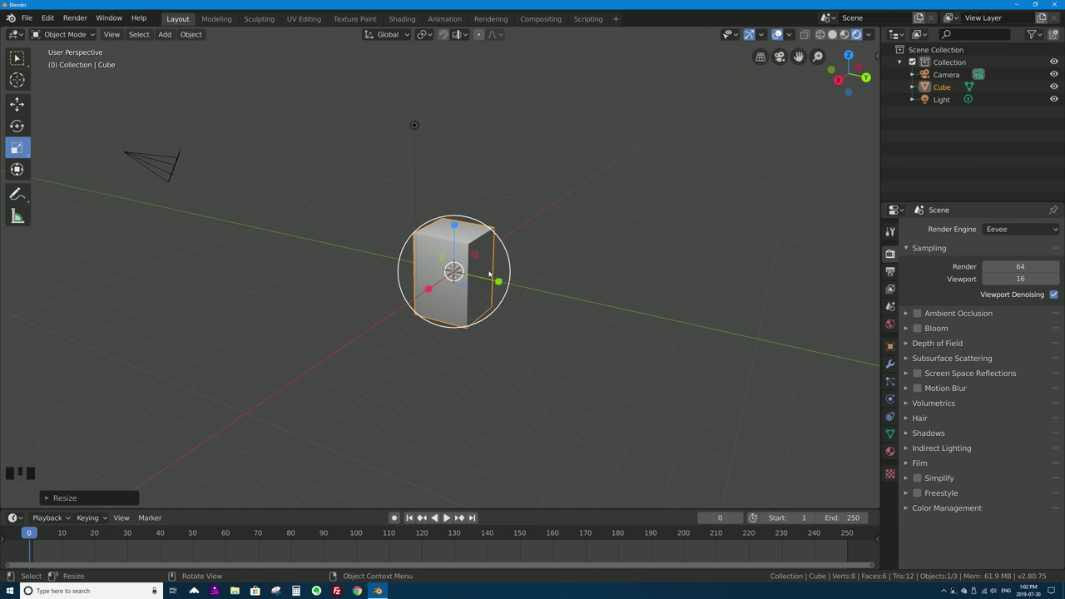
mouse_move(483, 255)
left_mouse_down()
mouse_move(511, 248)
mouse_move(497, 252)
left_mouse_up()
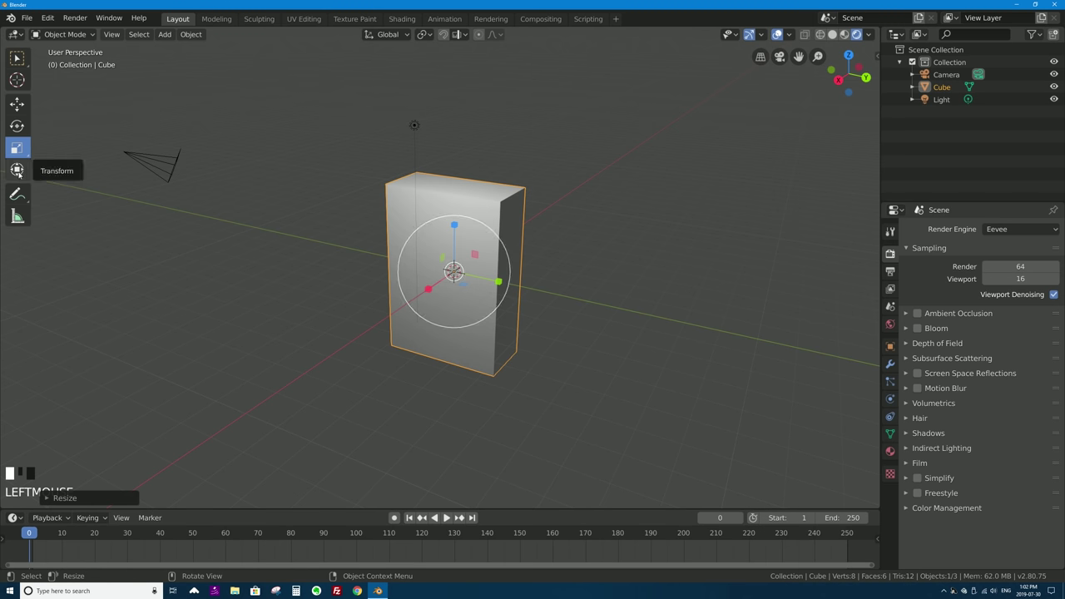
left_click(18, 169)
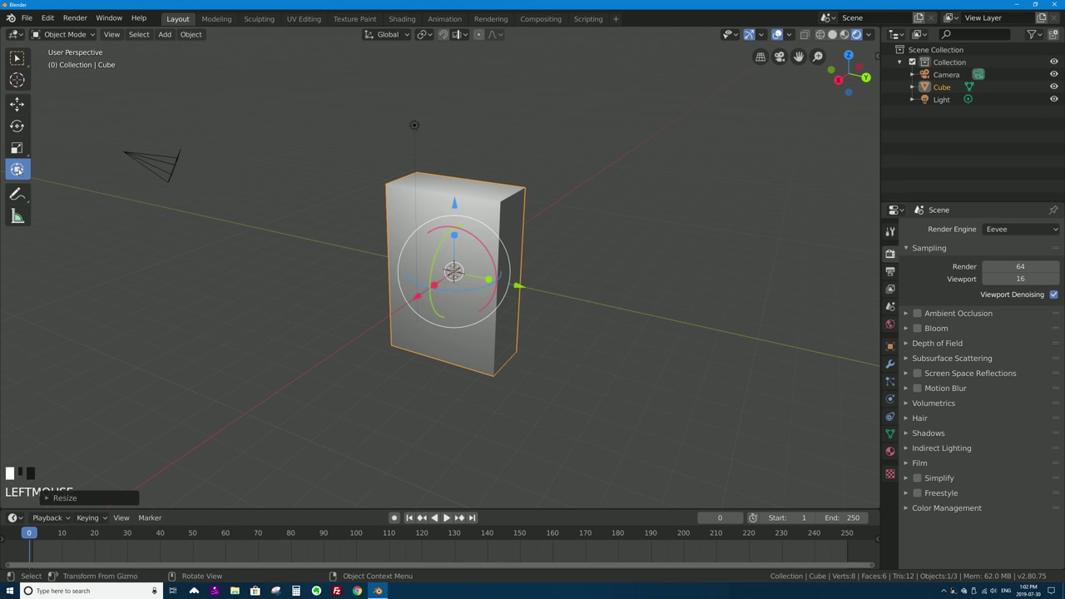
left_click_drag(455, 204, 455, 226)
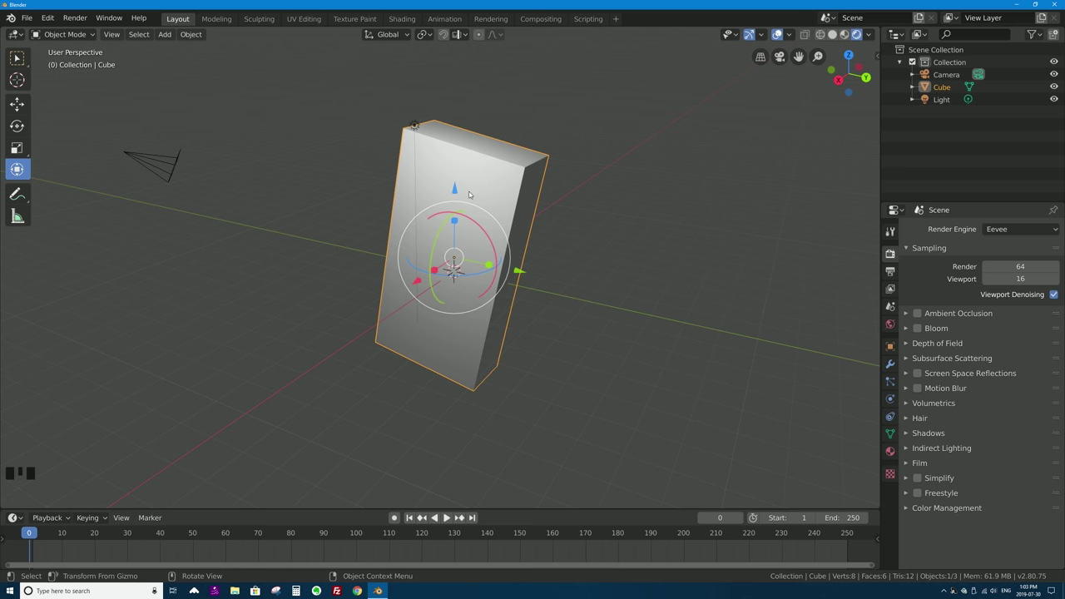
Step: Select the camera and the light in turn to view their Transform gizmos, and delete the cube
left_click(154, 164)
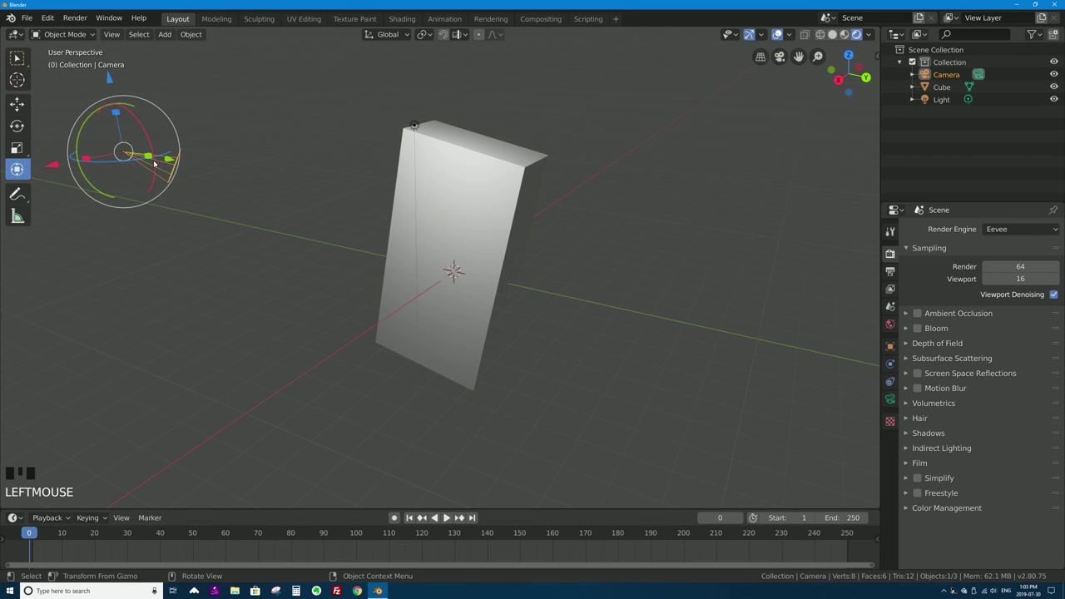
left_click(414, 126)
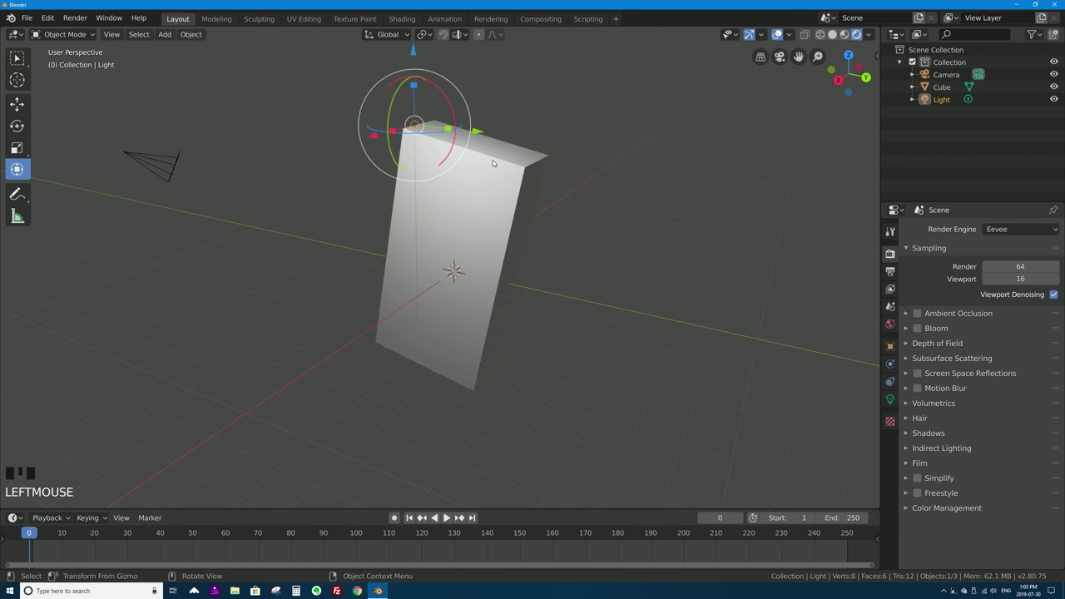
left_click(493, 163)
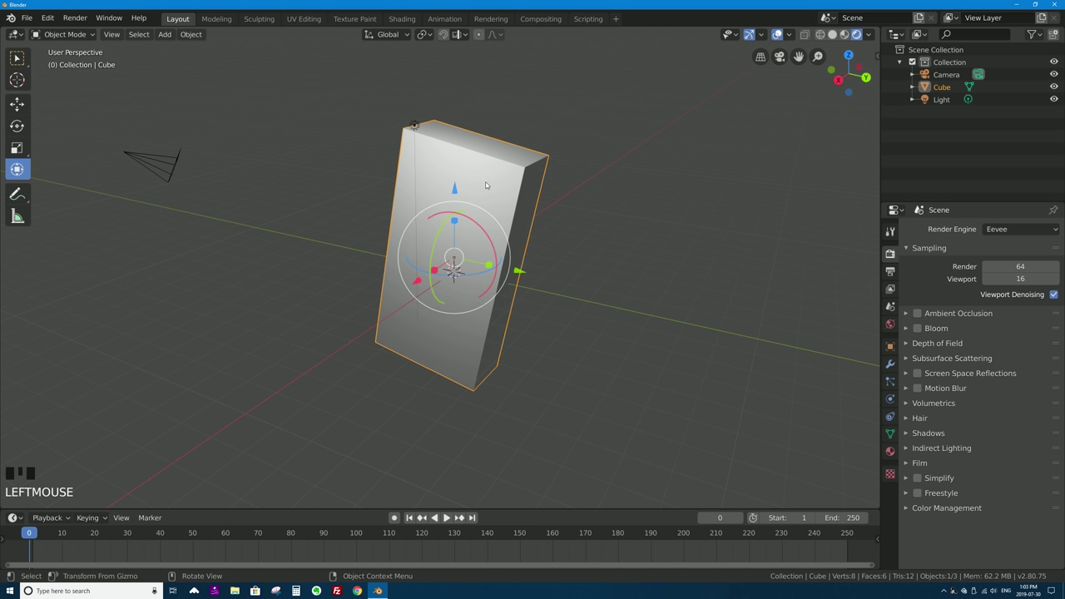
key("x")
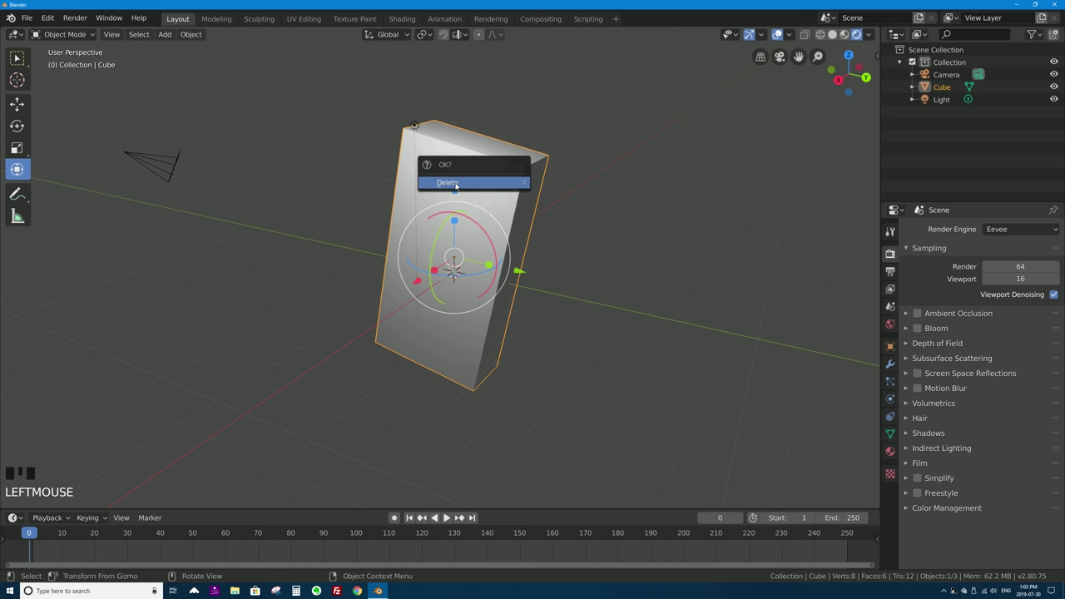
left_click(456, 185)
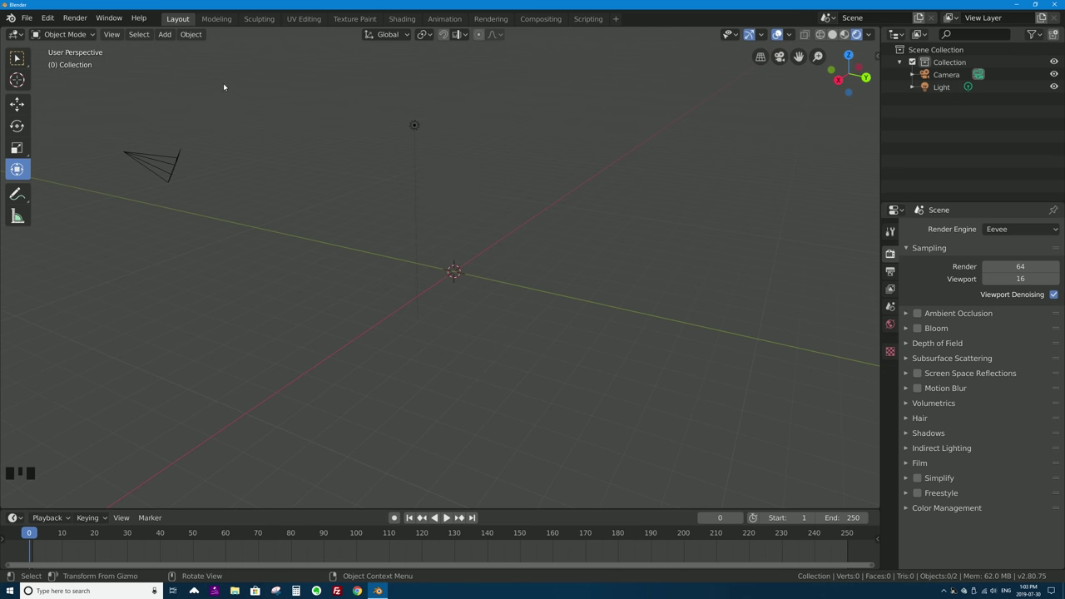
Step: Add a plane mesh and move it in the negative direction along the X axis with the Transform tool
left_click(164, 35)
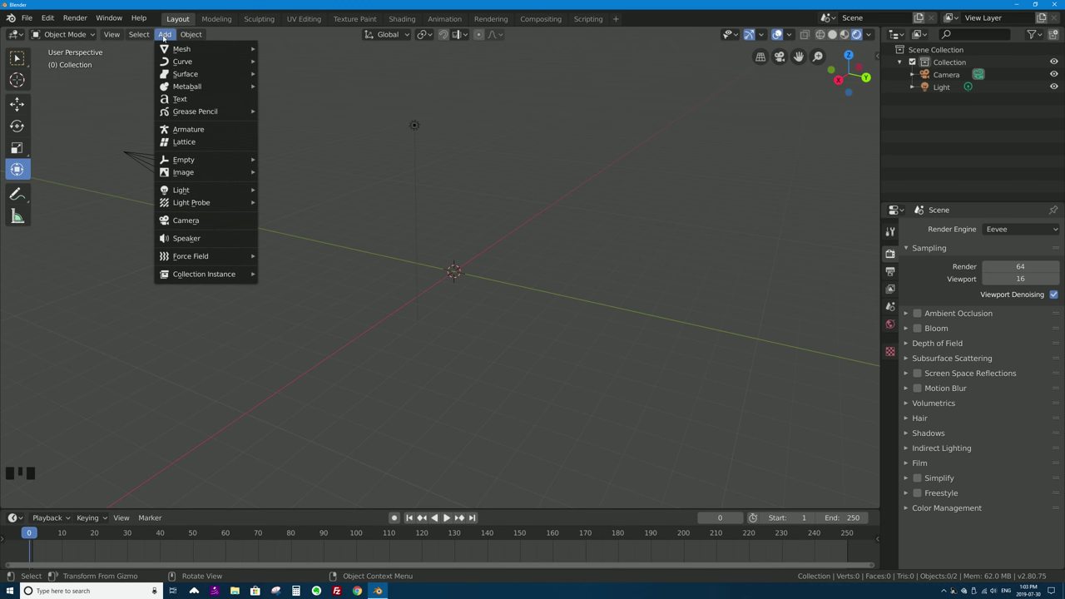
mouse_move(165, 49)
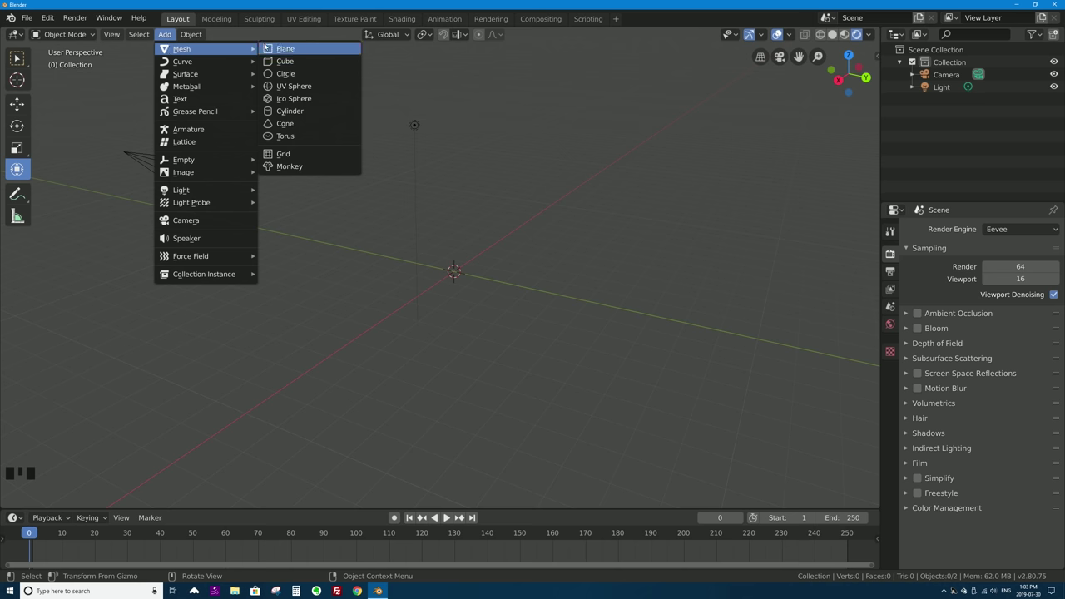
left_click(282, 49)
middle_click_drag(445, 287, 154, 64)
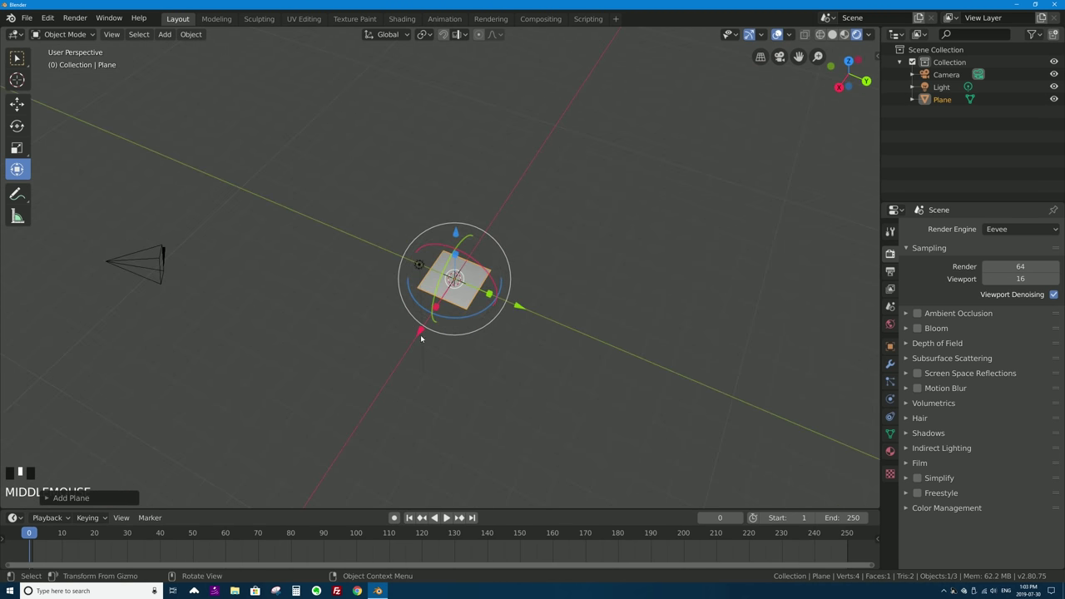
left_click(17, 103)
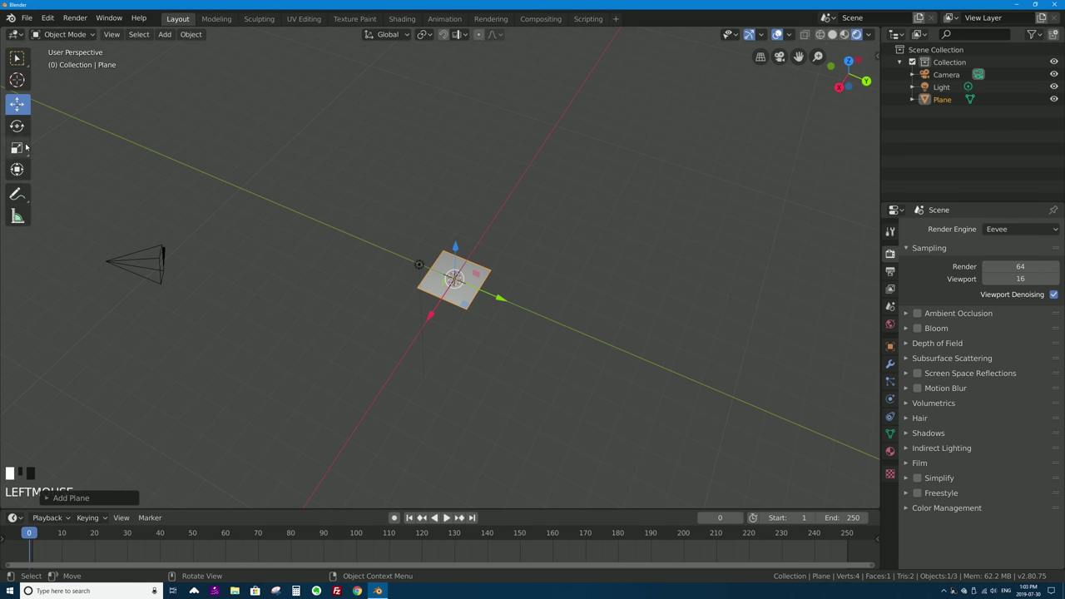
left_click(17, 169)
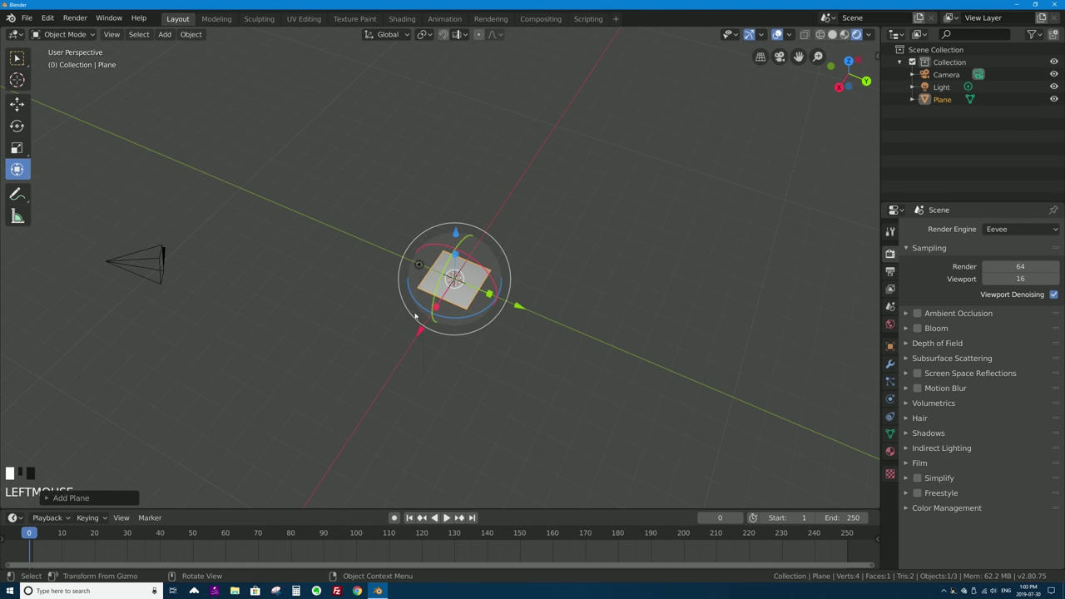
middle_click_drag(432, 375, 414, 315)
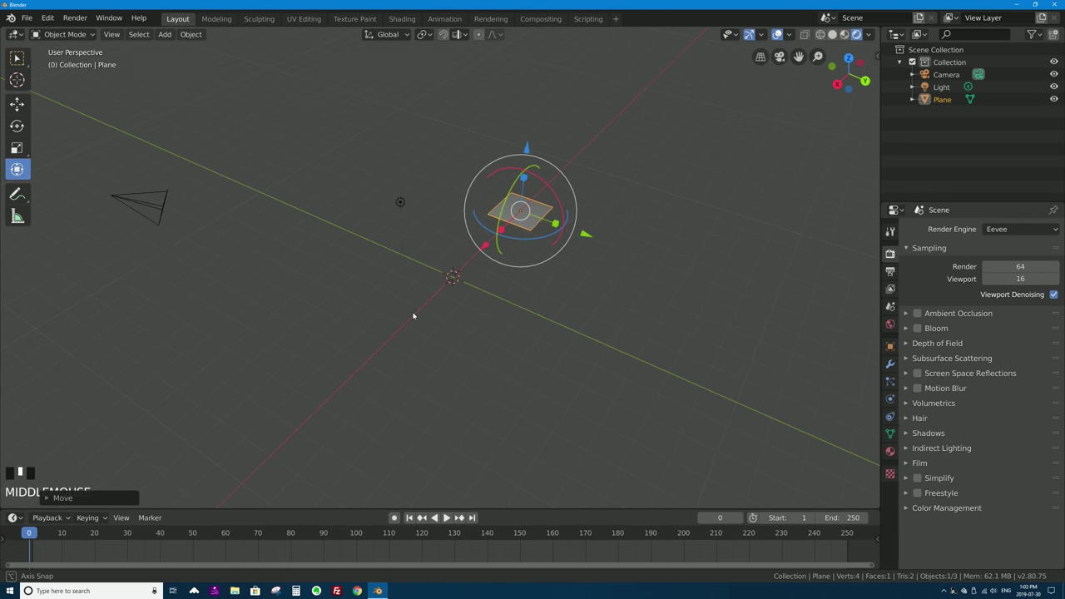
Step: Add a cube mesh and move it straight up above the world origin
left_click(165, 34)
mouse_move(176, 49)
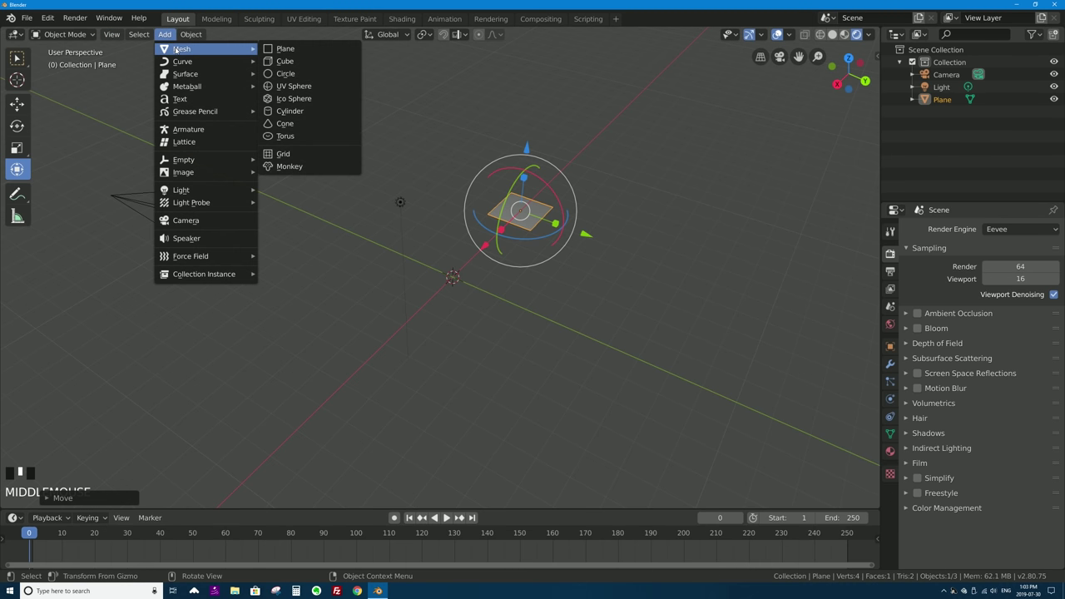
left_click(284, 60)
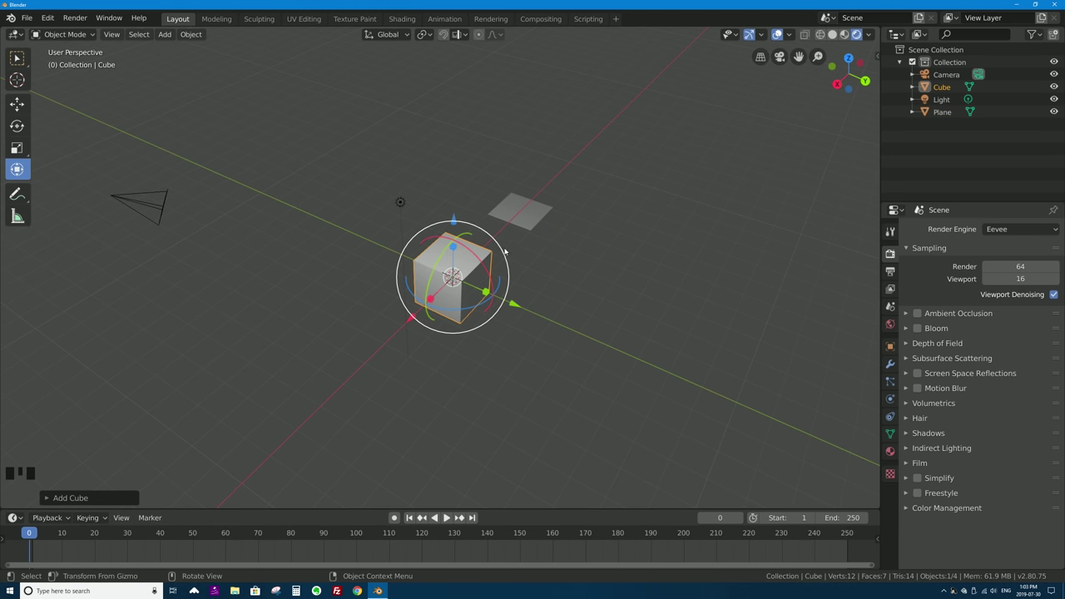
left_click_drag(505, 252, 507, 136)
Step: Add a torus mesh and move it in the negative direction along the Y axis
left_click(165, 34)
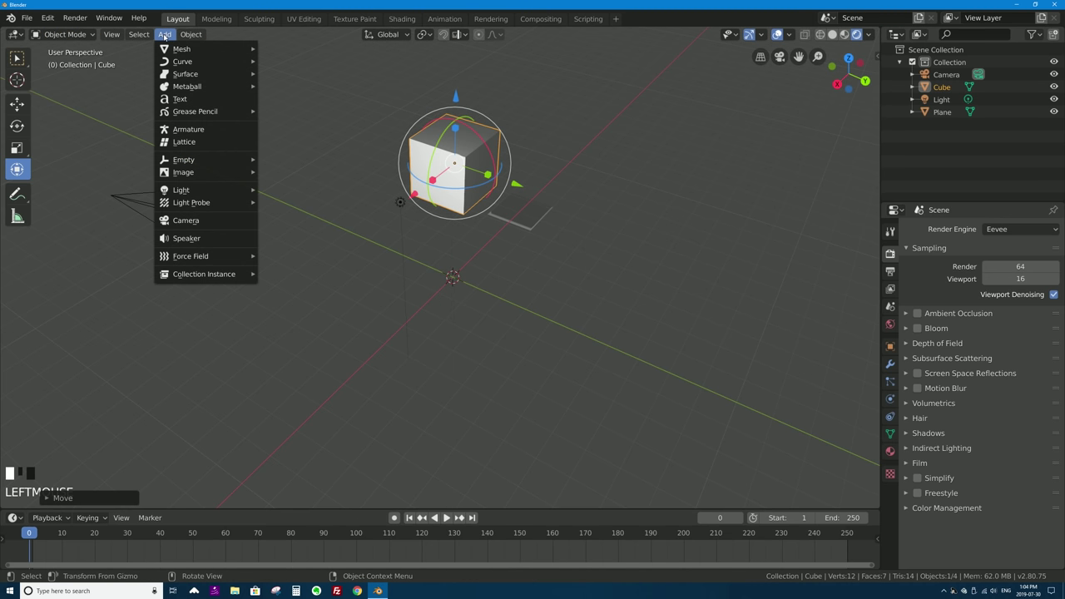
mouse_move(177, 51)
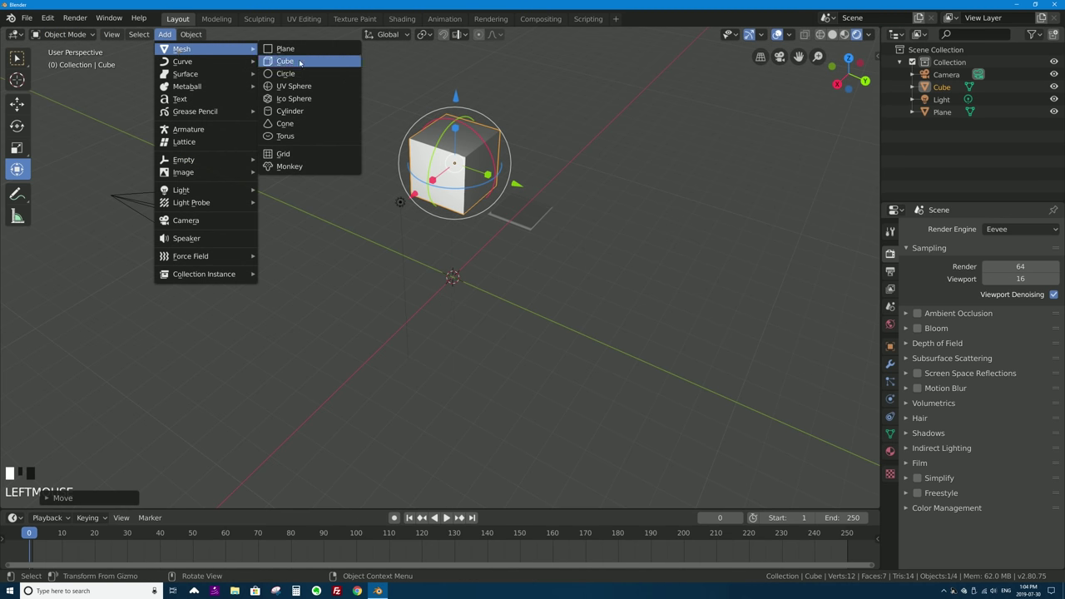
left_click(295, 138)
key("g")
left_click(342, 234)
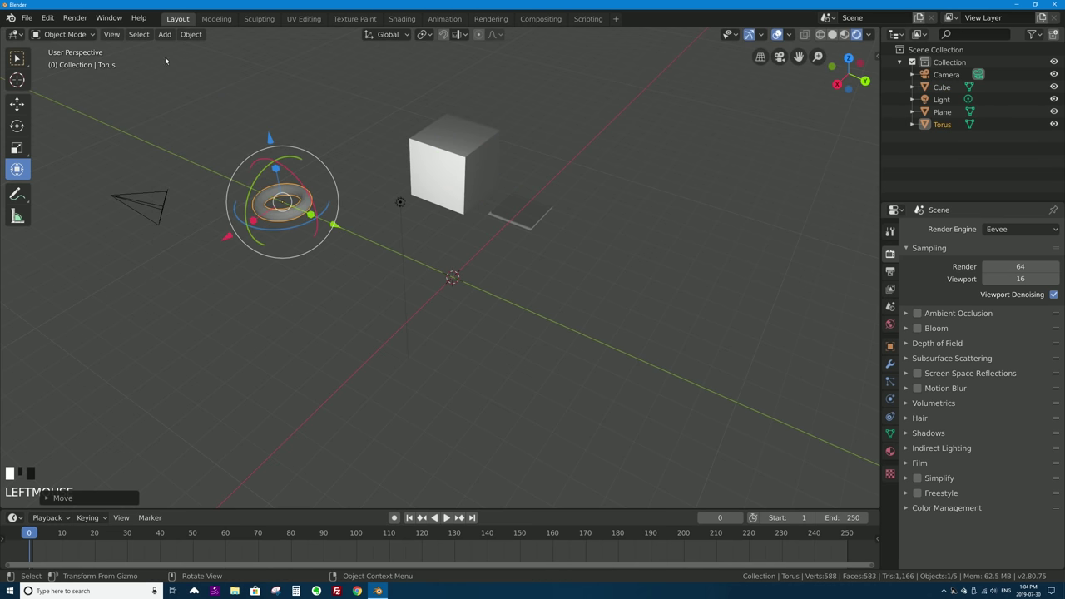
Step: Add the monkey mesh, examine it from several sides, and move it in the positive direction along the X axis
left_click(165, 34)
mouse_move(242, 52)
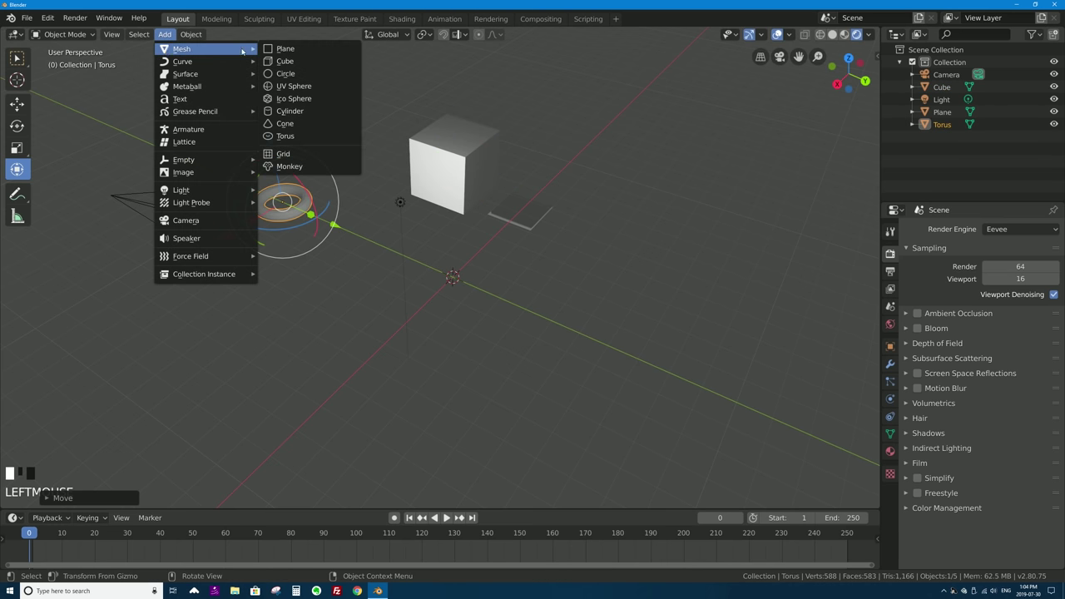
left_click(293, 166)
middle_click_drag(282, 172, 444, 139)
scroll(434, 139, "up", 4)
scroll(433, 139, "up", 2)
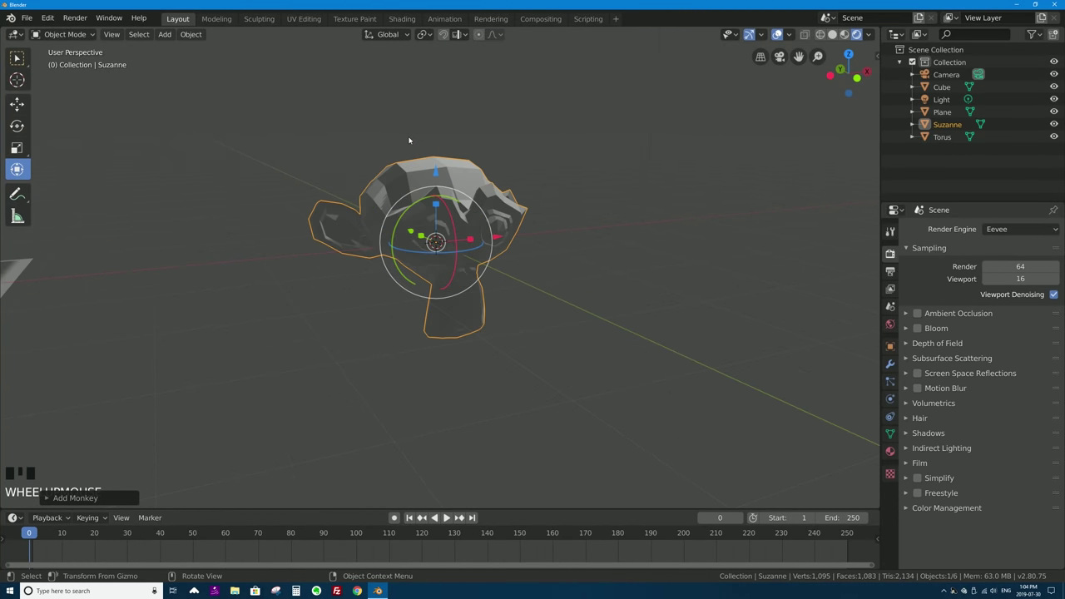
middle_click_drag(495, 149, 415, 139)
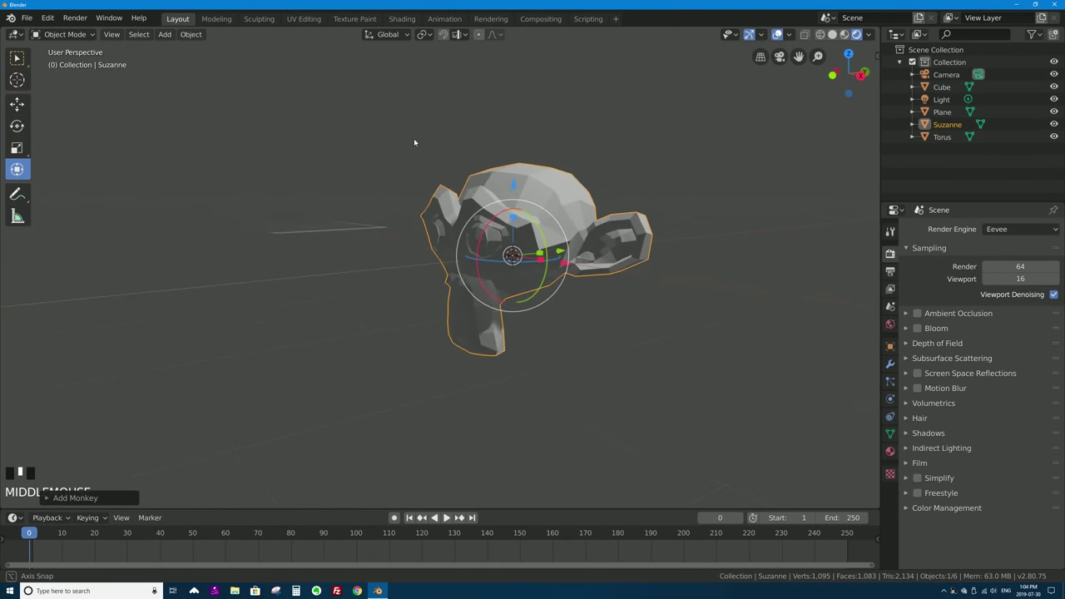
scroll(420, 144, "down", 2)
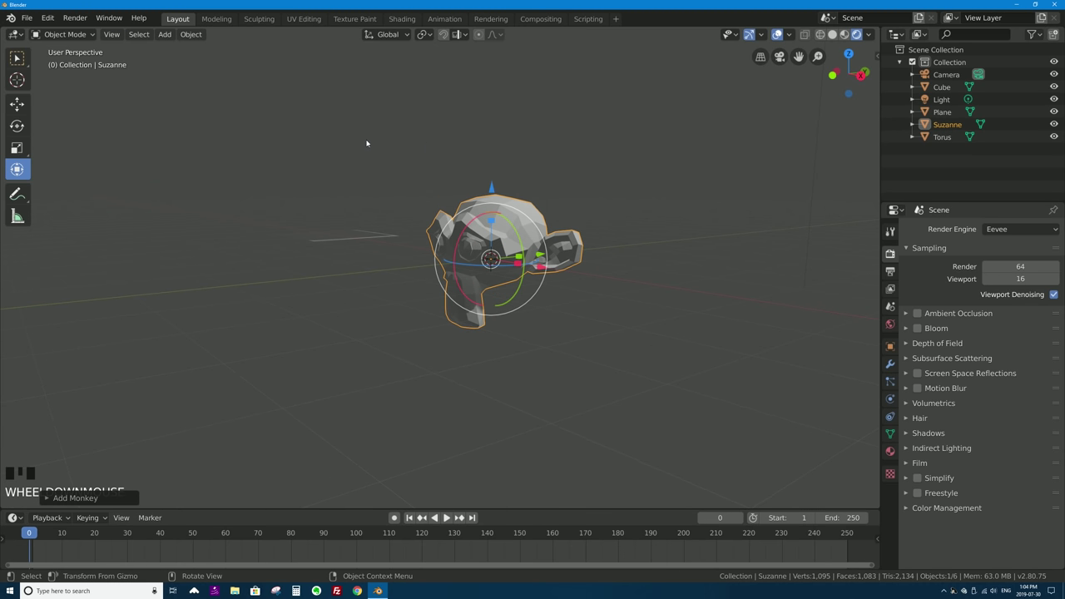
scroll(367, 143, "down", 2)
middle_click_drag(370, 144, 378, 166)
scroll(378, 168, "down", 1)
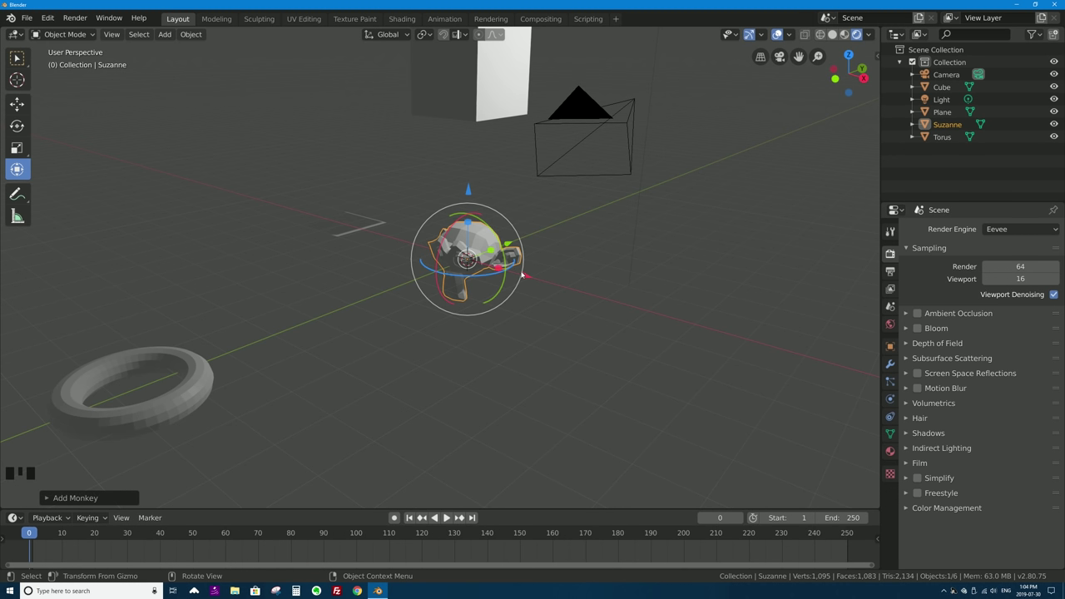
left_click_drag(463, 254, 711, 326)
left_click(172, 38)
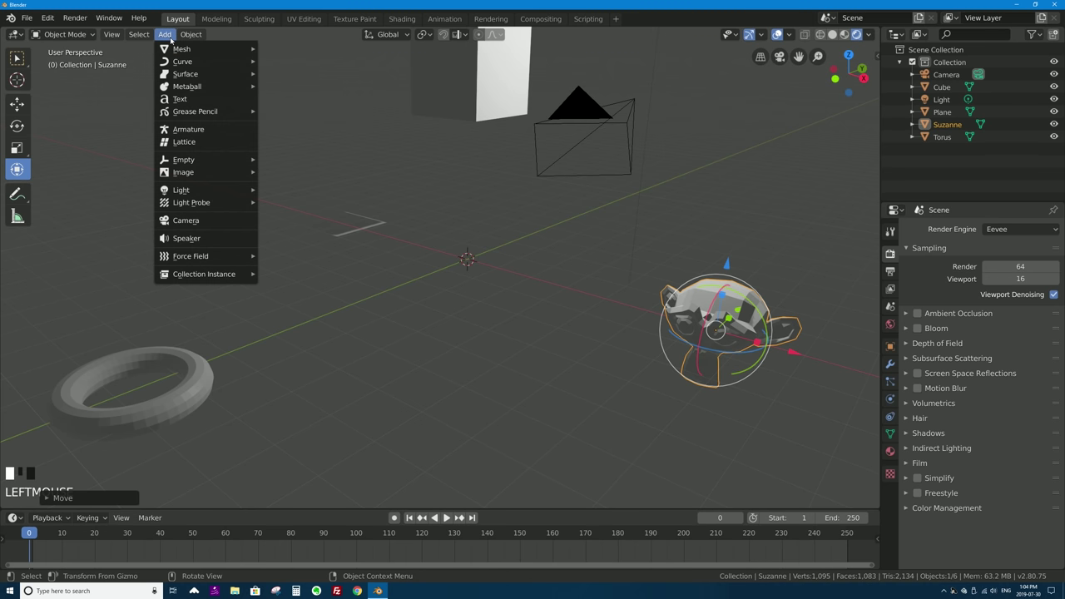
mouse_move(180, 50)
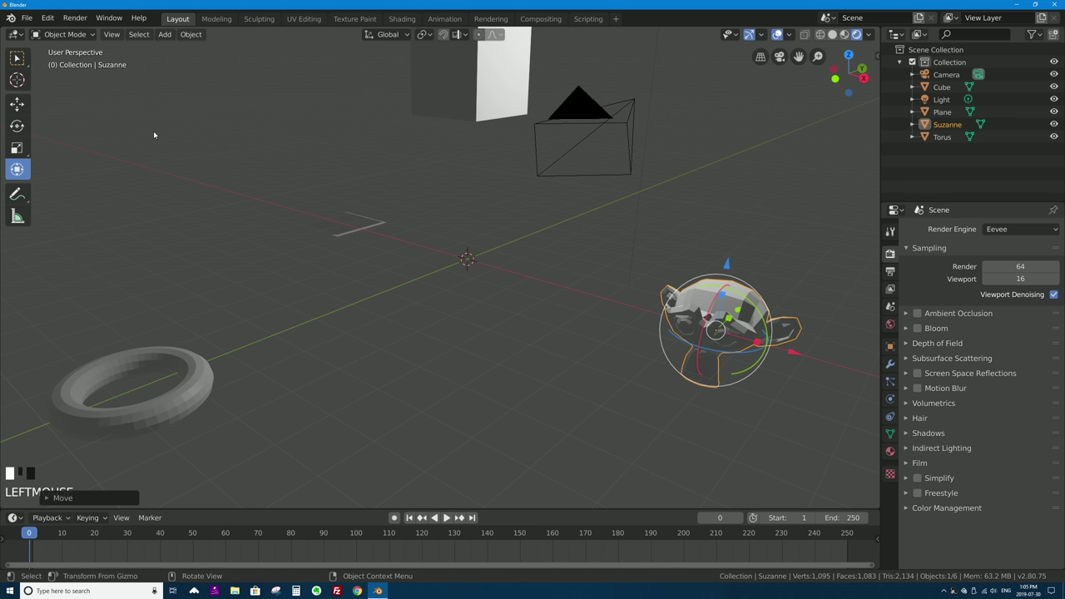
Step: Place the 3D cursor away from the world origin with the Cursor tool, and add a UV sphere at that spot
left_click(17, 80)
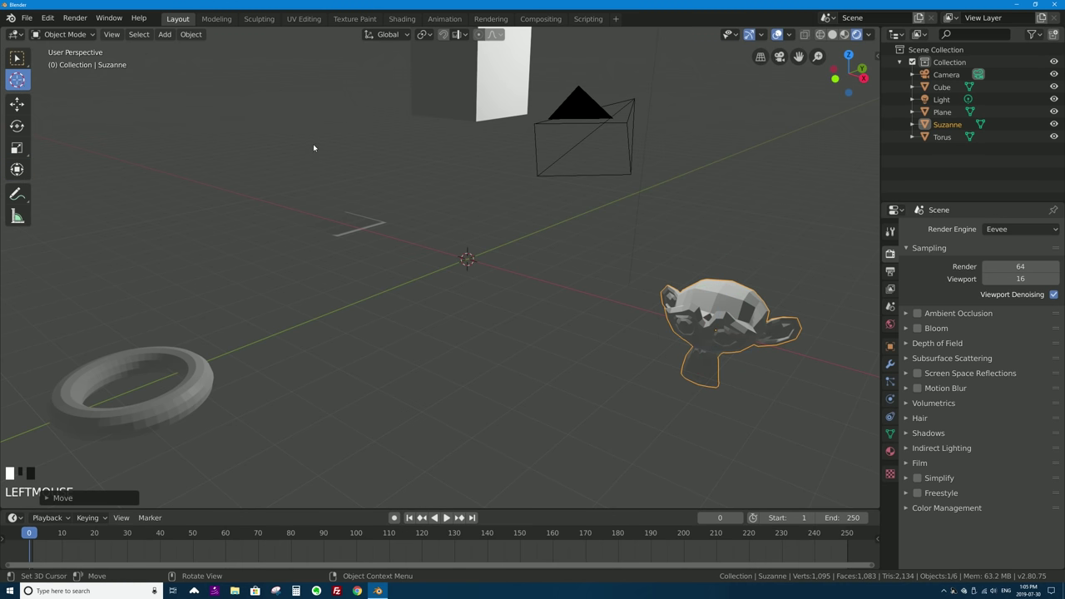
left_click_drag(314, 148, 661, 224)
left_click(165, 34)
mouse_move(173, 49)
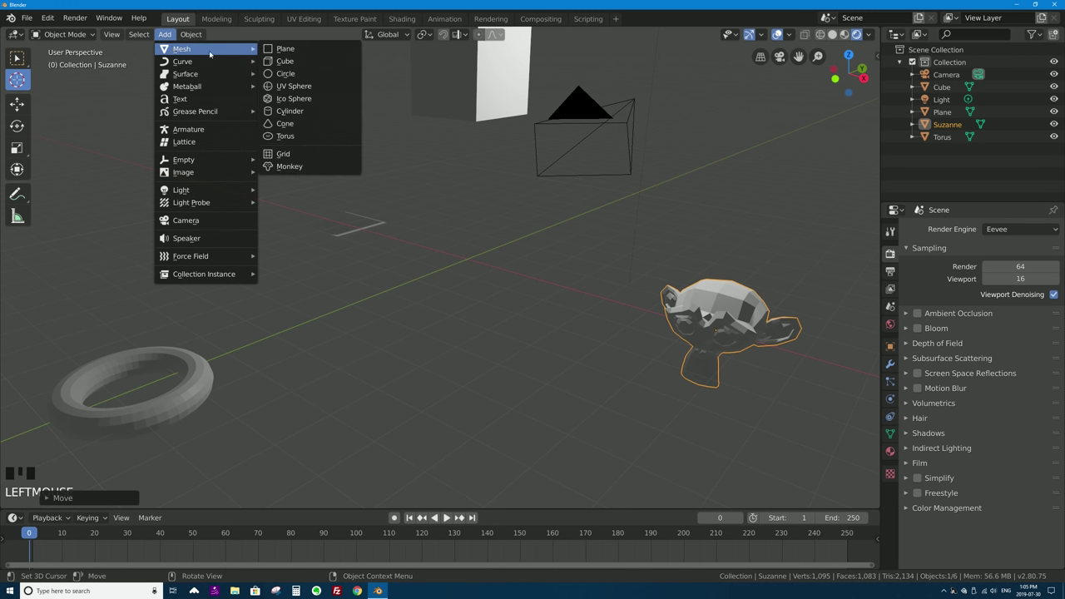
left_click(278, 87)
middle_click_drag(271, 89, 361, 140)
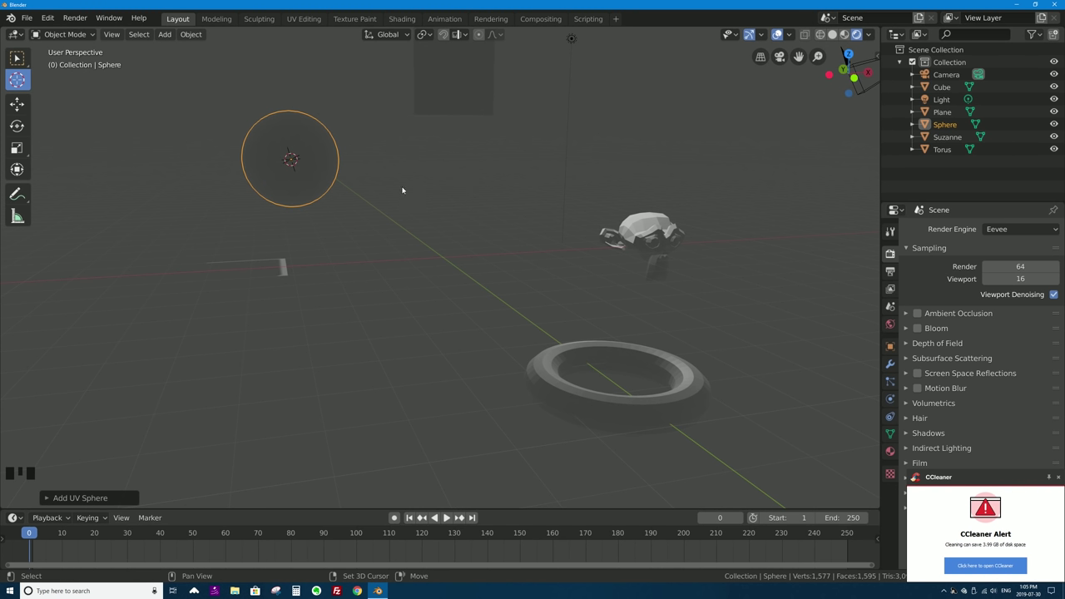
Step: Place the 3D cursor beside the monkey head and above the origin, and snap it back with Cursor to World Origin
right_click_drag(475, 157, 728, 235, "shift")
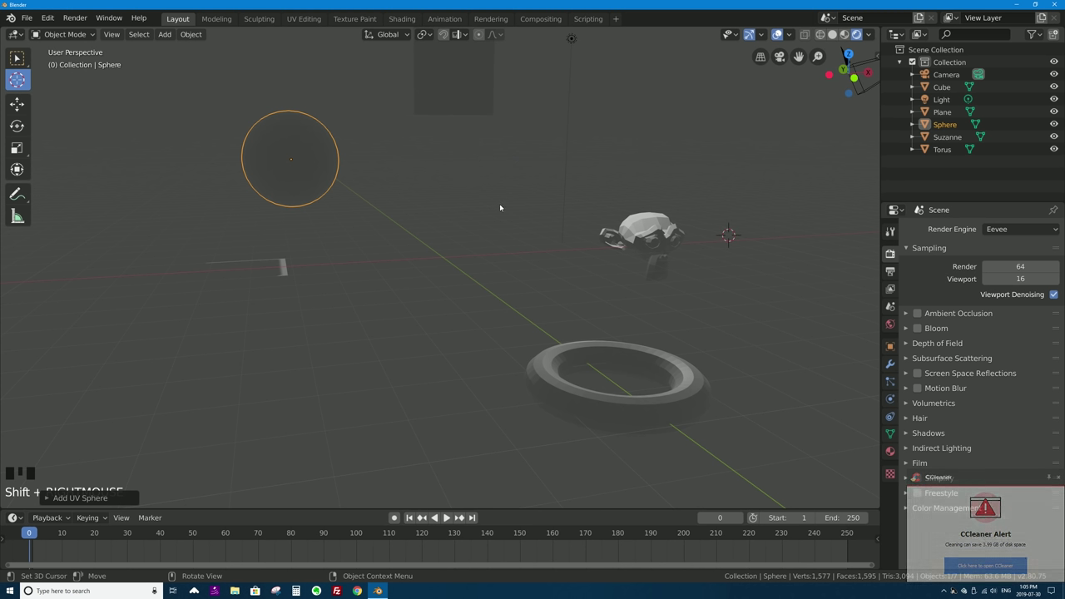
right_click(441, 208, "shift")
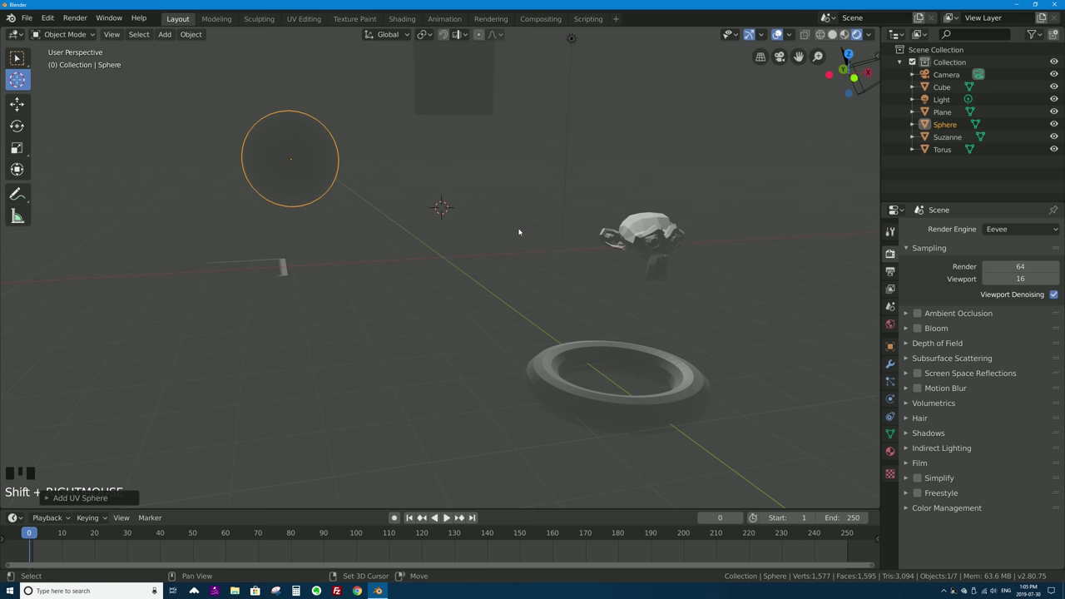
key("shift+s")
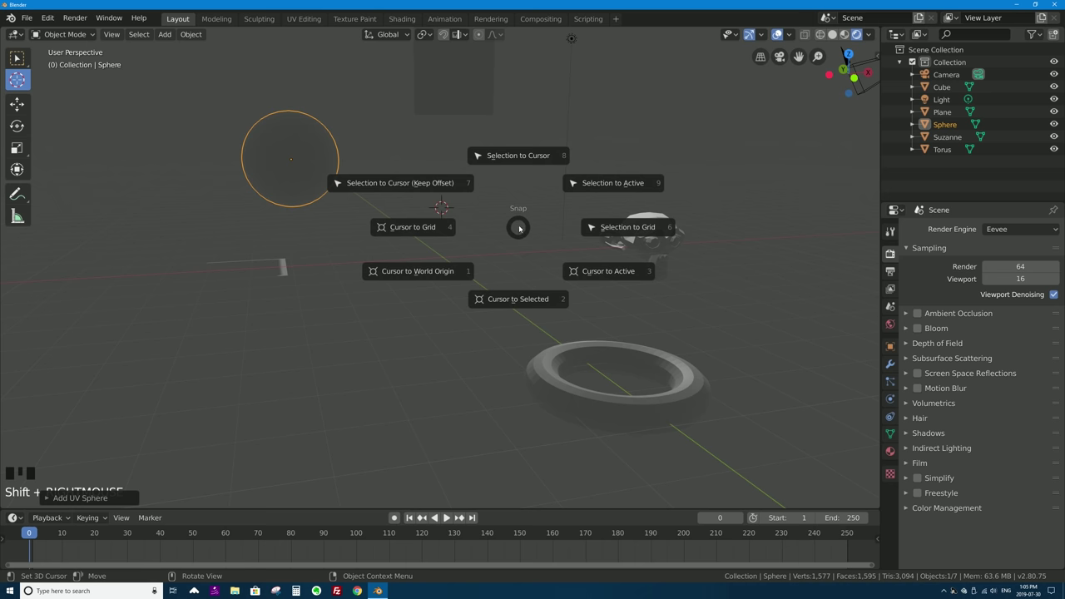
left_click(432, 271)
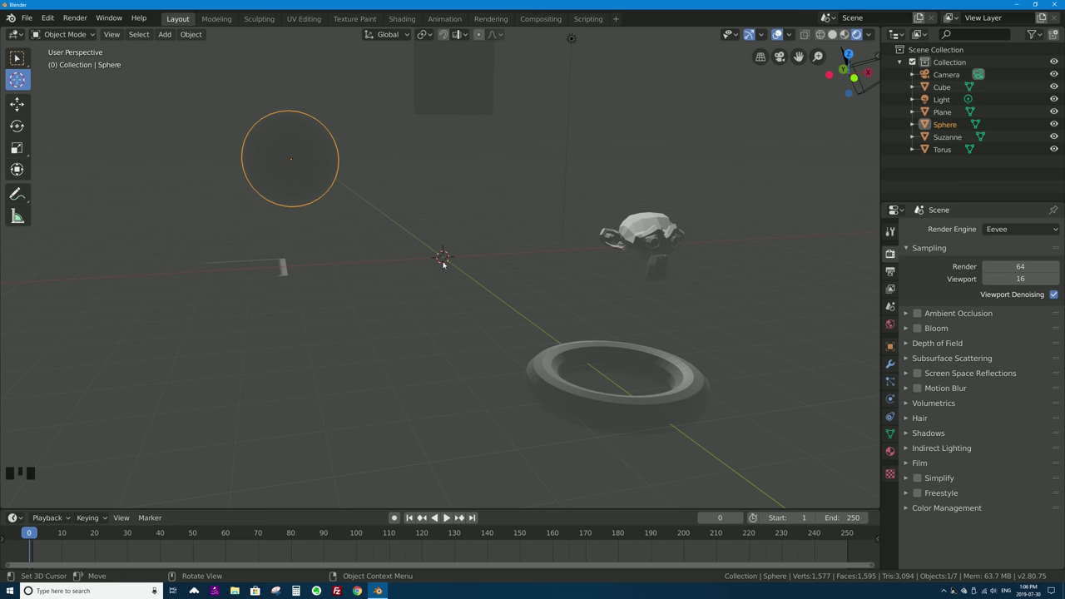
Step: Add a cylinder mesh at the world origin
left_click(165, 35)
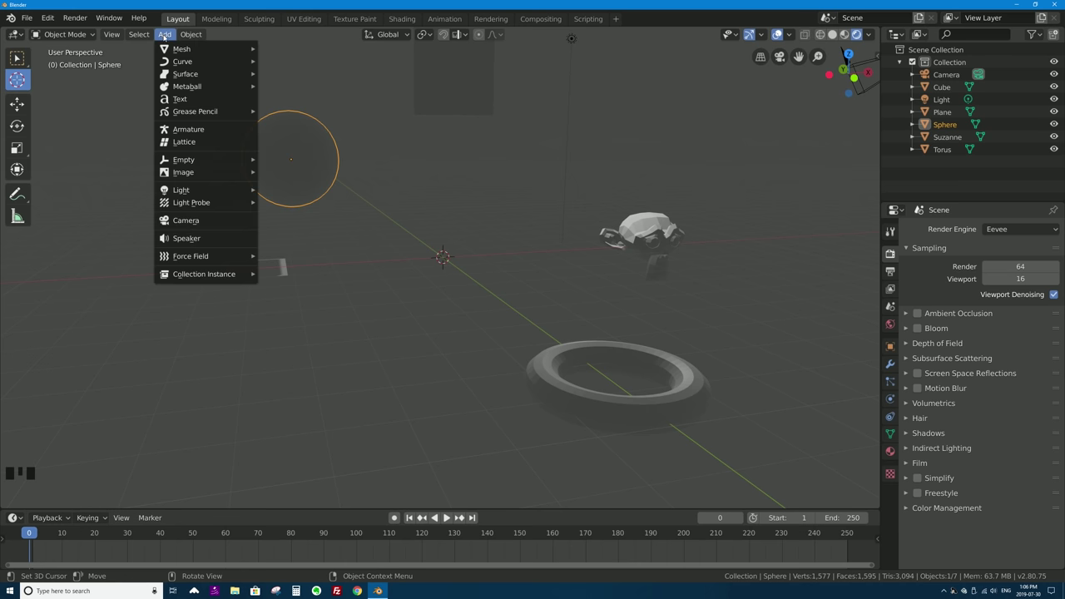
mouse_move(176, 50)
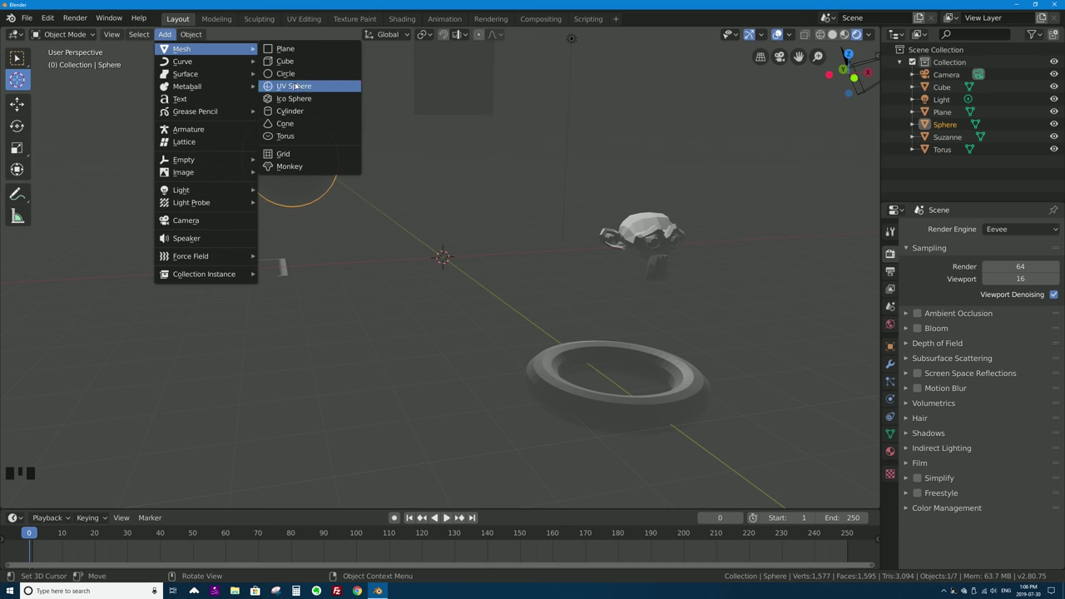
left_click(298, 111)
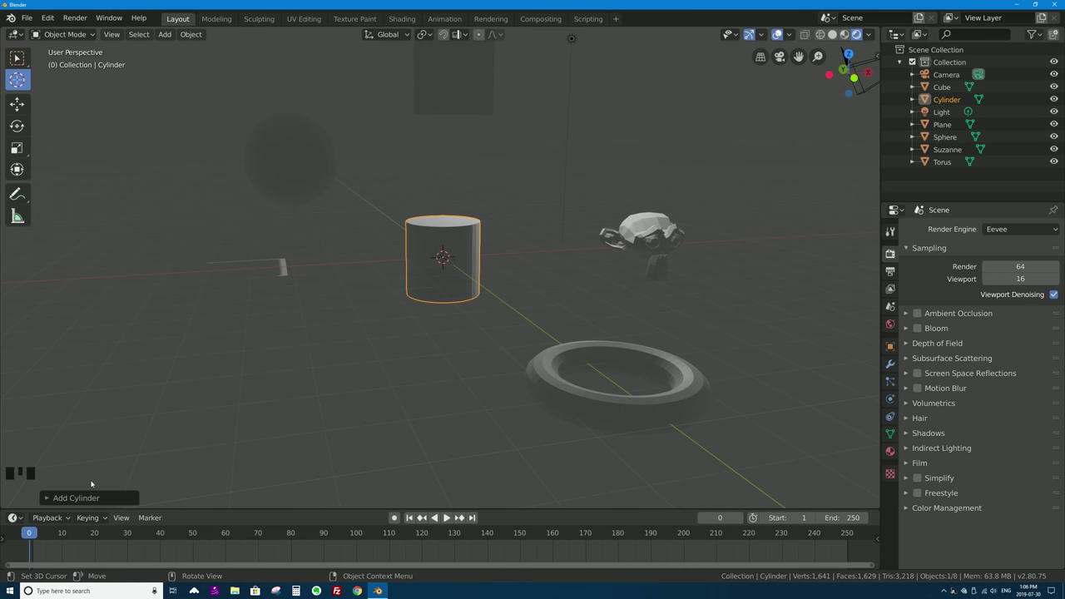
middle_click_drag(516, 226, 398, 233)
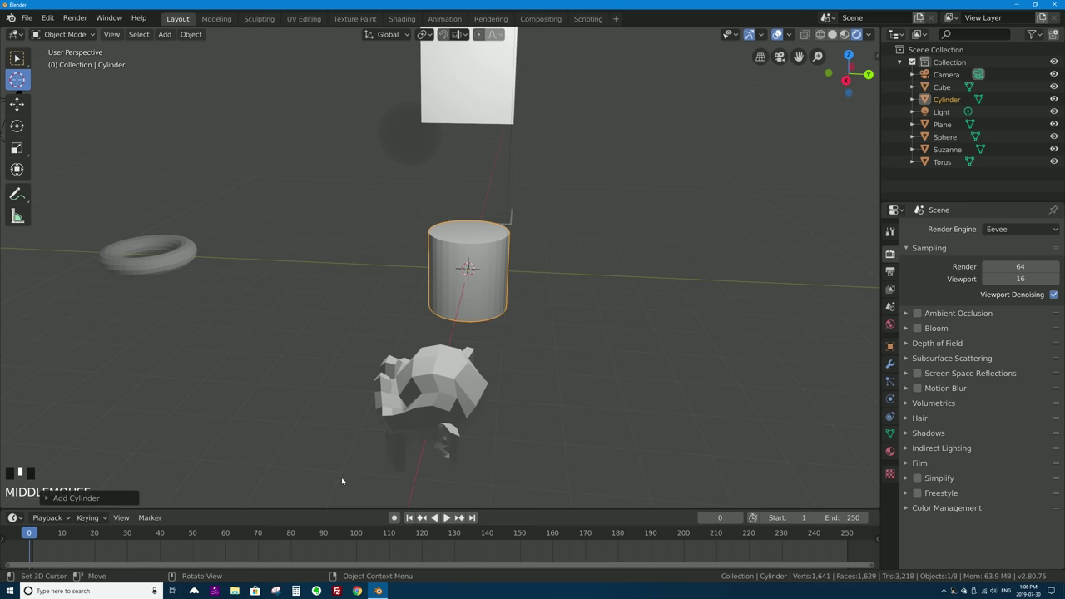
Step: Set the new cylinder to 50 vertices, radius 1.73 m and depth 2.64 m, located at X 0.64 m and Y -0.21 m
left_click(50, 498)
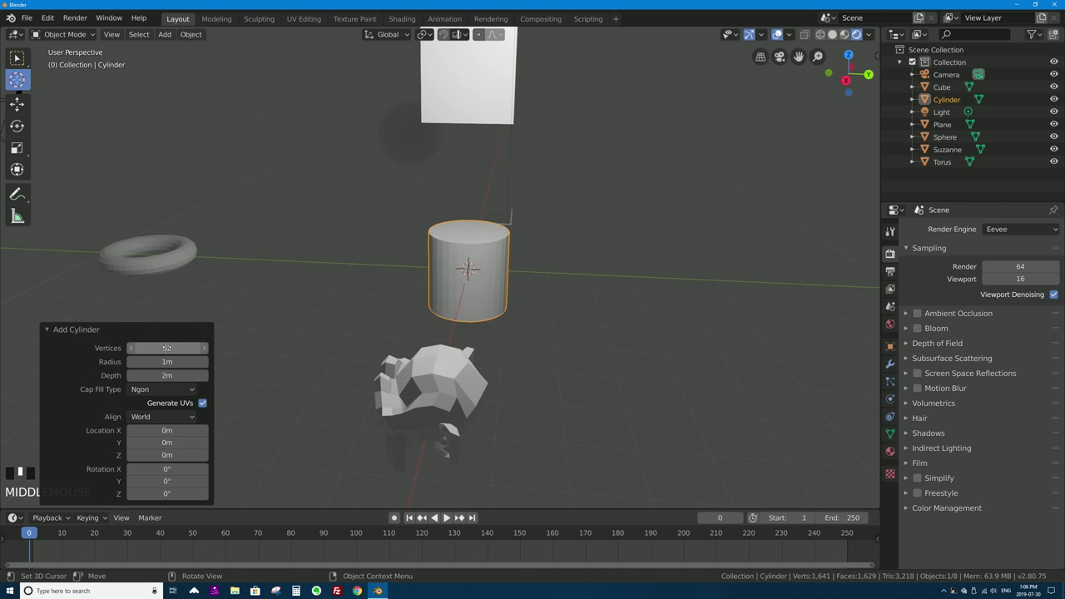
left_click_drag(169, 347, 191, 348)
left_click(162, 348)
type("50")
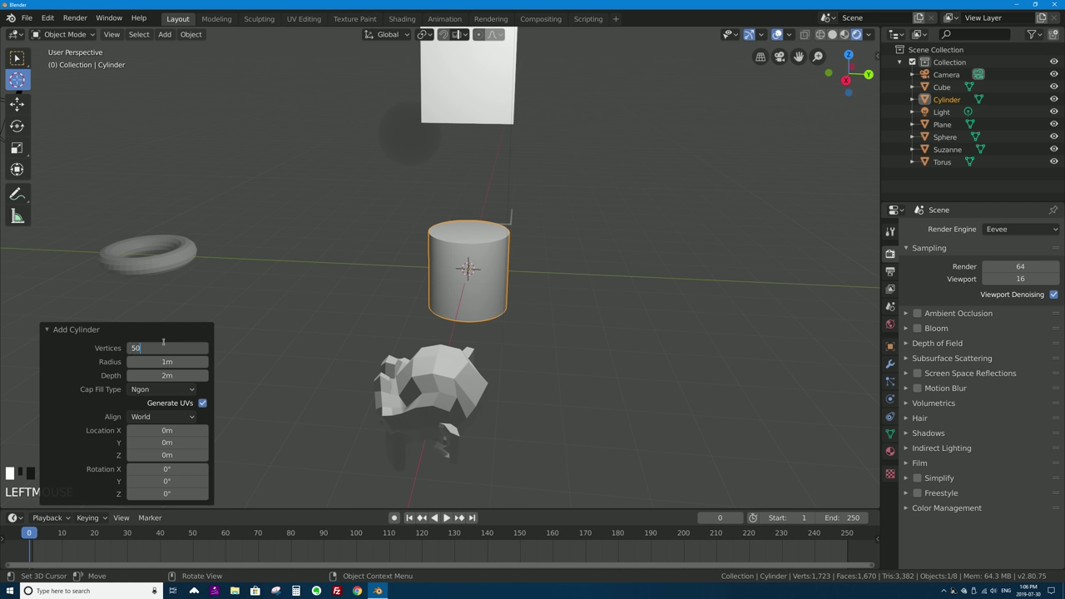
key("KP_Enter")
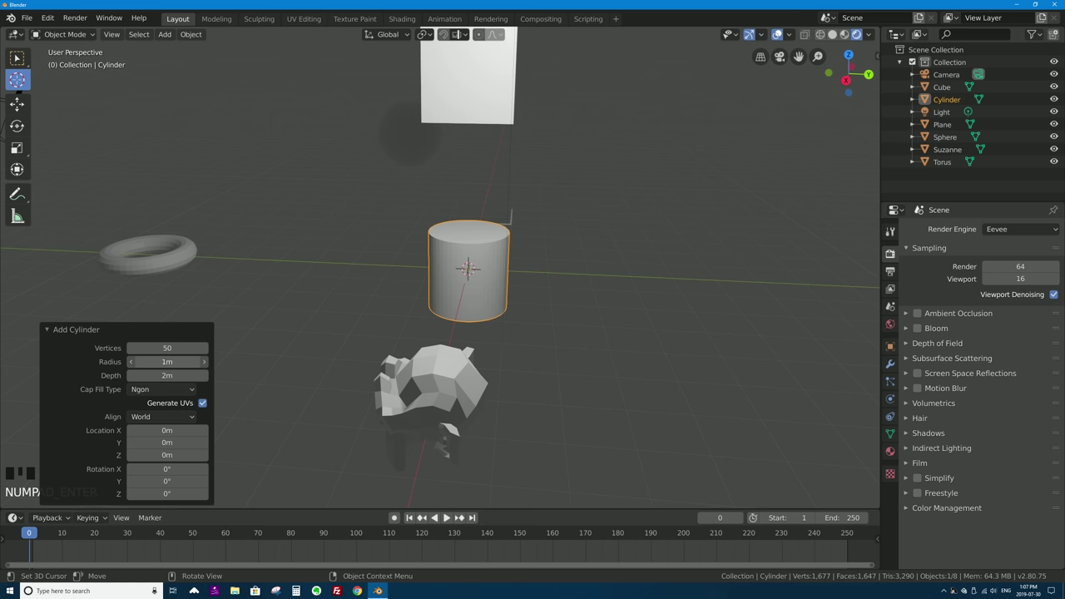
mouse_move(166, 361)
left_mouse_down()
mouse_move(187, 362)
mouse_move(154, 373)
mouse_move(171, 373)
left_mouse_up()
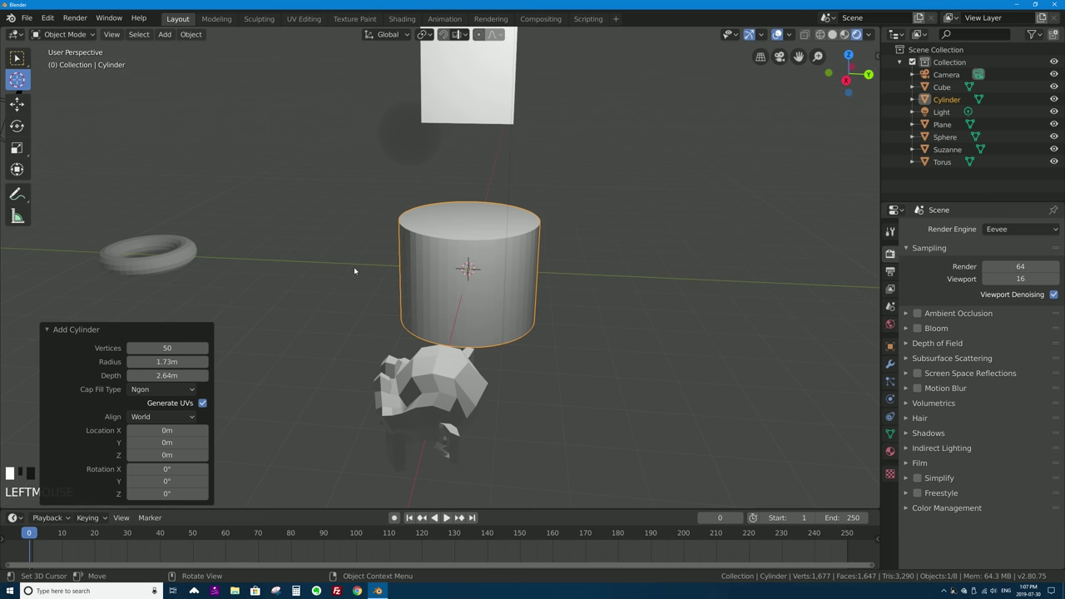
left_click_drag(167, 430, 142, 443)
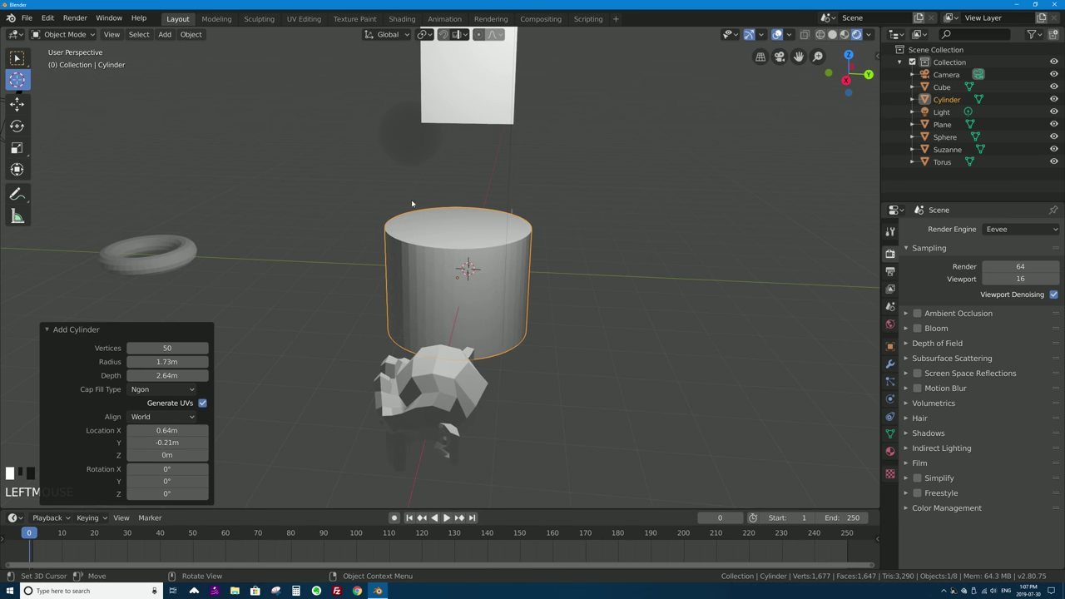
Step: Select the cylinder and move it about 5.04 m in the positive direction along the Y axis with the Move tool
key("shift+s")
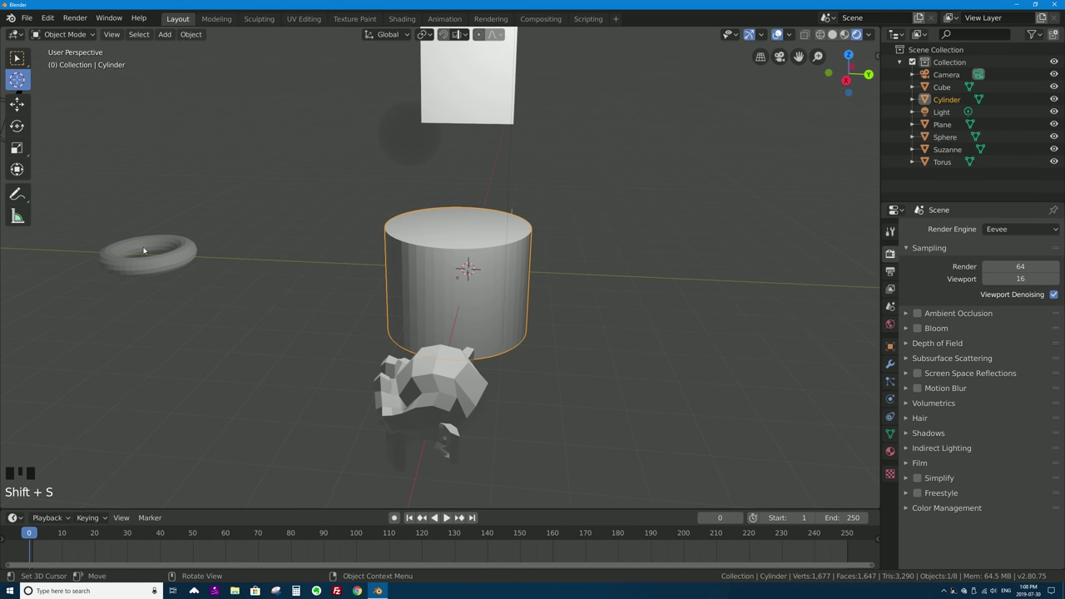
left_click(17, 57)
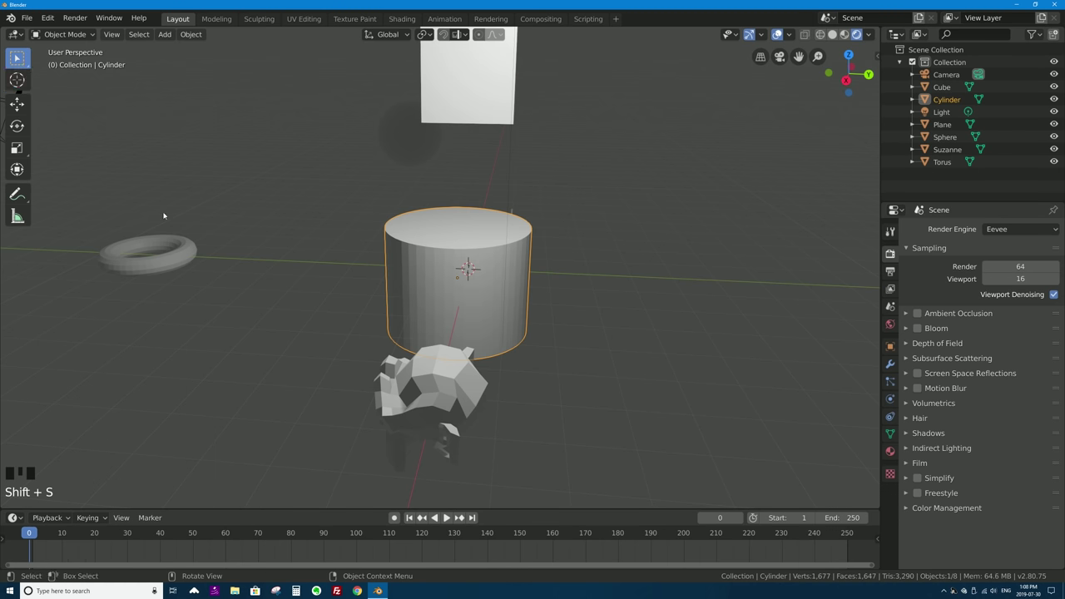
left_click(188, 246)
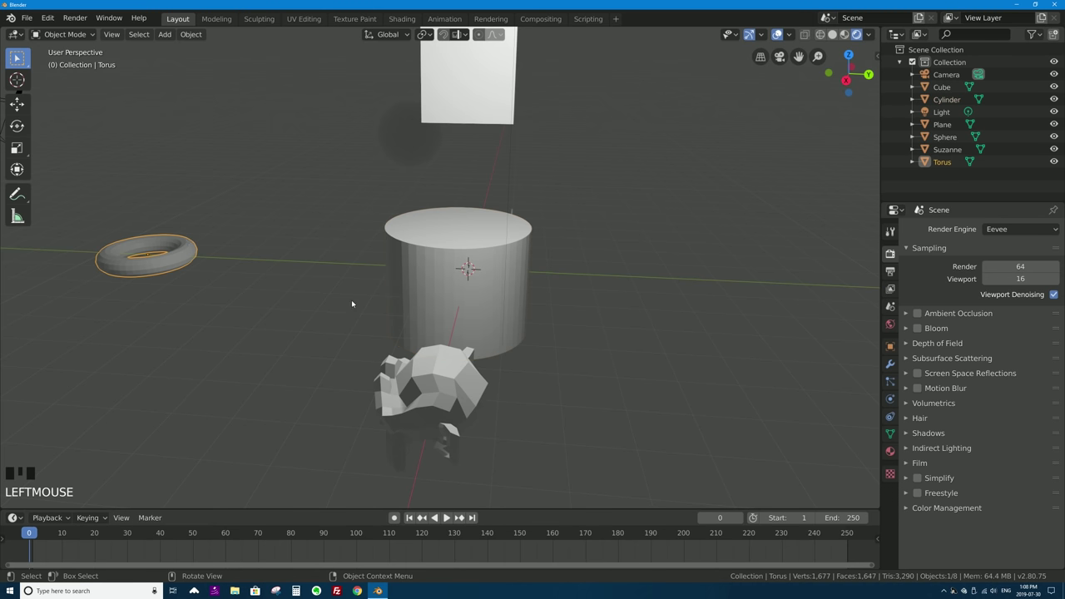
left_click(420, 231)
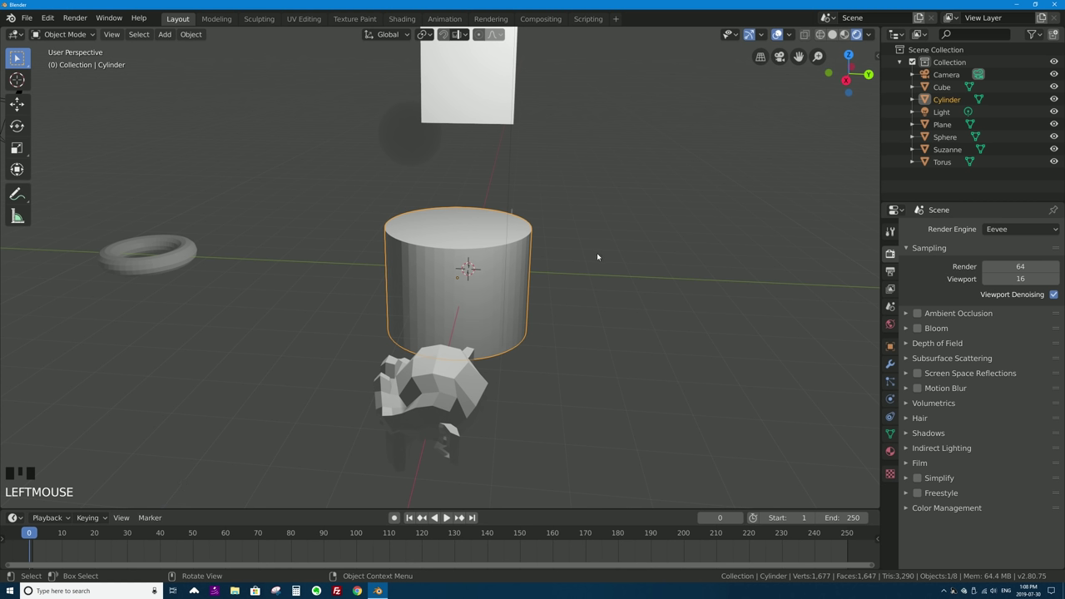
left_click(17, 103)
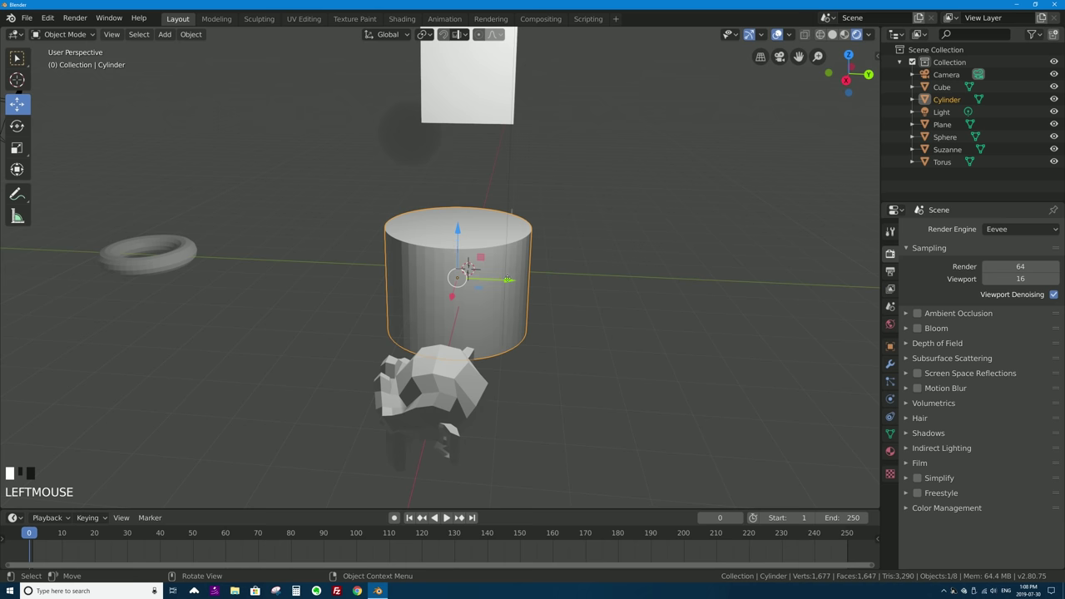
left_click_drag(521, 281, 722, 281)
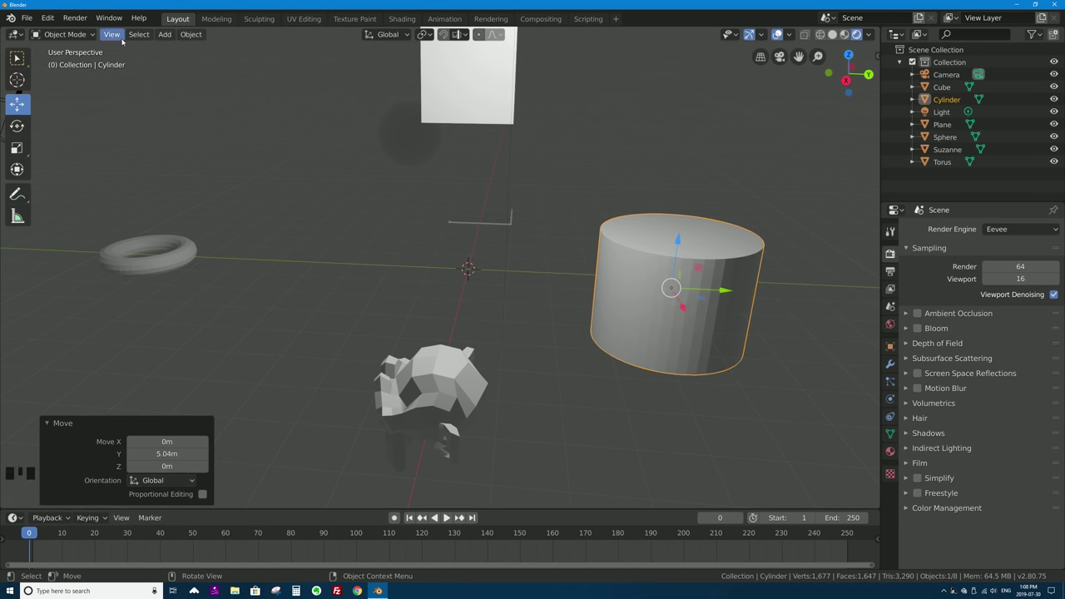
Step: Add a UV sphere at the world origin with 18 segments, 18 rings and a radius of 1.02 m
left_click(164, 34)
mouse_move(182, 51)
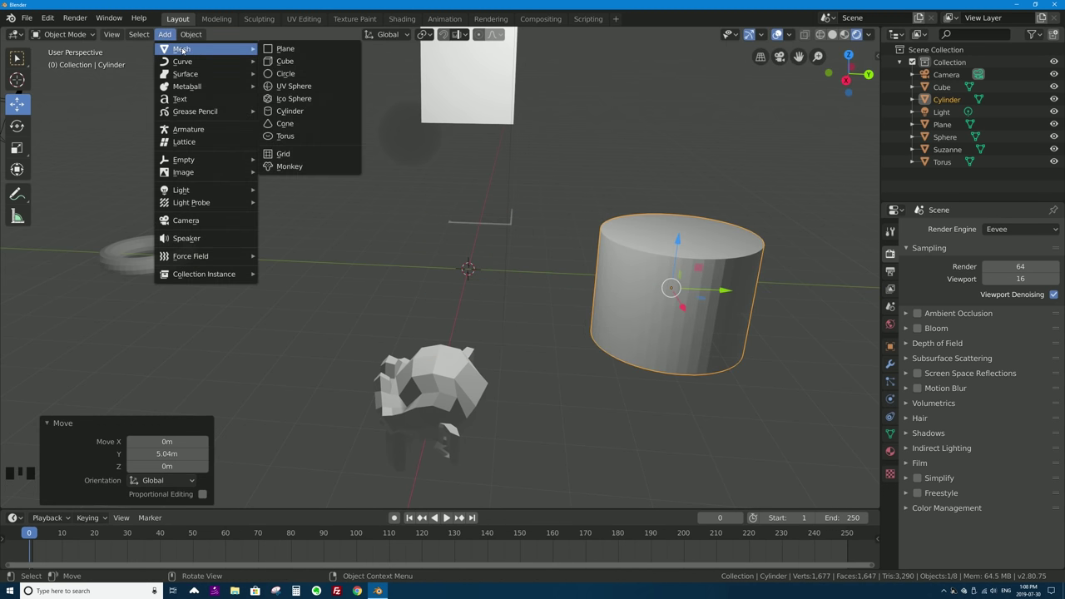
left_click(295, 86)
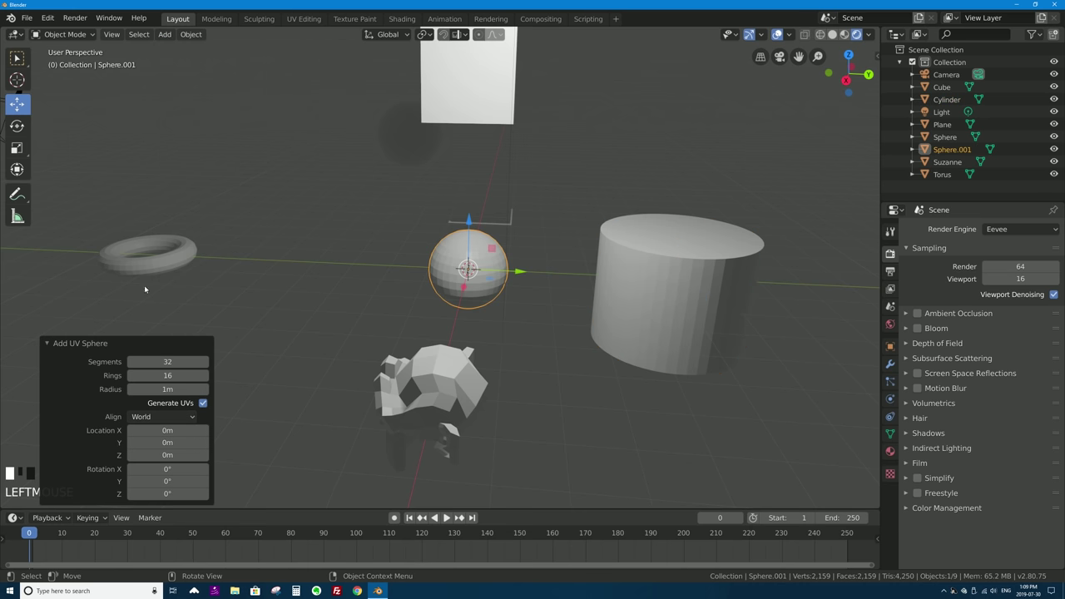
mouse_move(169, 362)
left_mouse_down()
mouse_move(134, 362)
mouse_move(141, 376)
mouse_move(165, 375)
left_mouse_up()
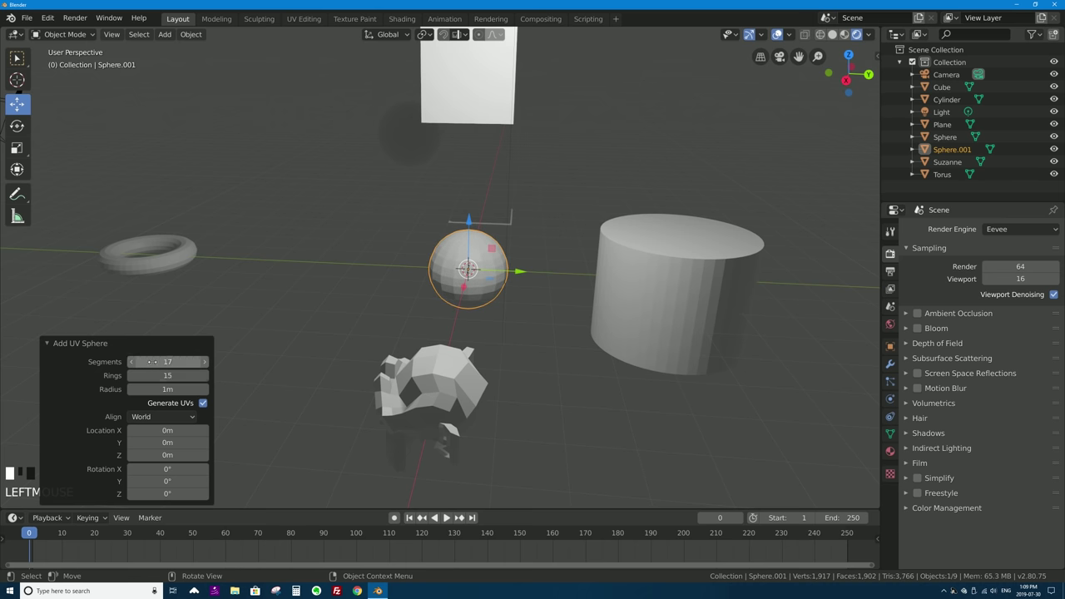
mouse_move(172, 374)
left_mouse_down()
mouse_move(139, 375)
mouse_move(167, 375)
left_mouse_up()
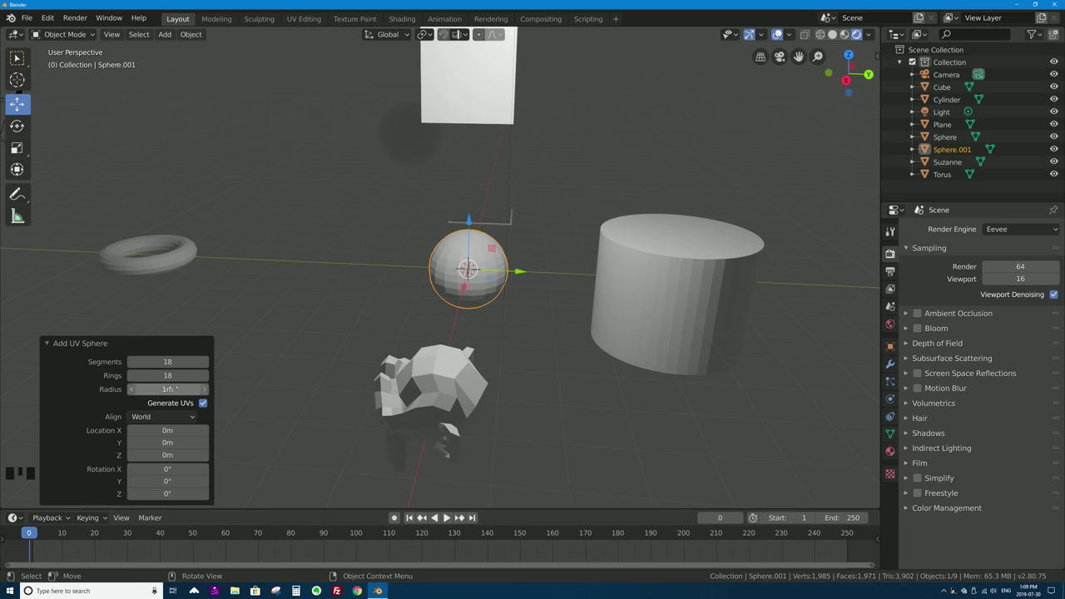
left_click_drag(175, 390, 180, 390)
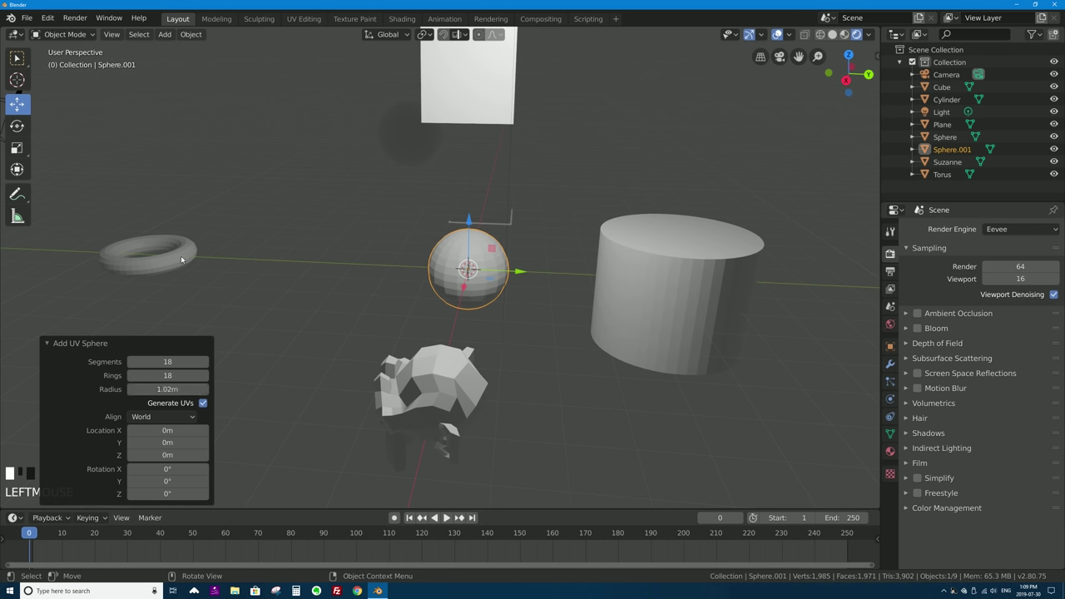
Step: Select the plane and view its Move, Rotate and Scale gizmos one after another
left_click(17, 57)
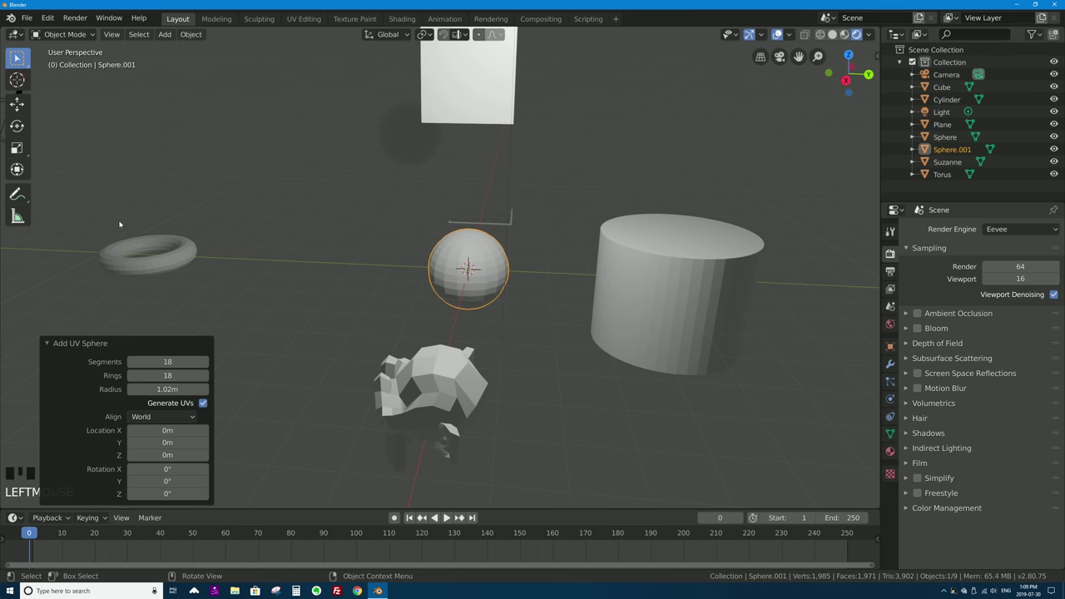
left_click(185, 249)
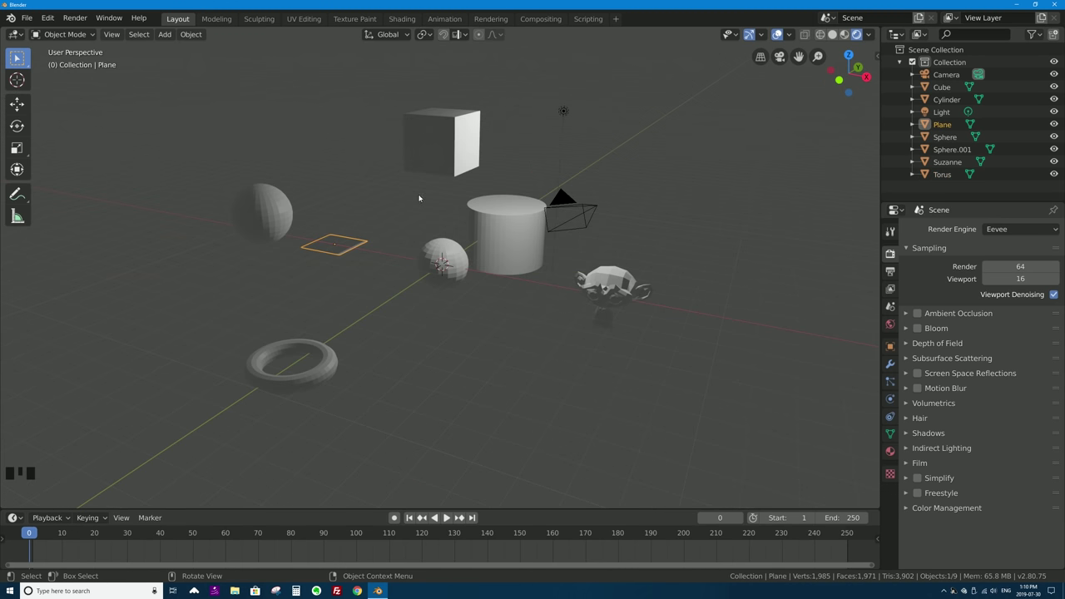
left_click(16, 104)
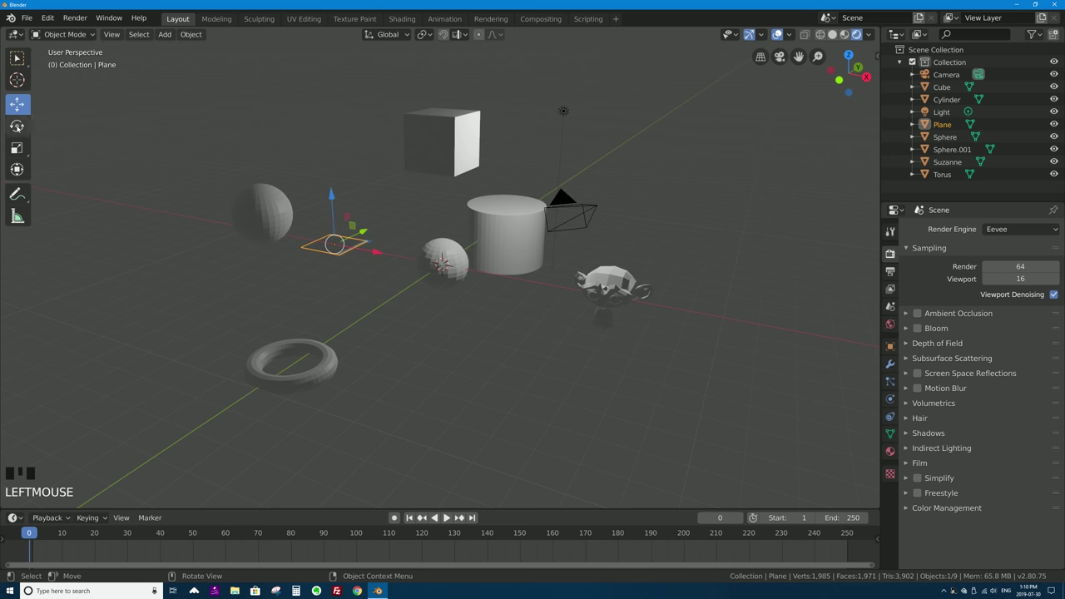
left_click(17, 125)
left_click(18, 148)
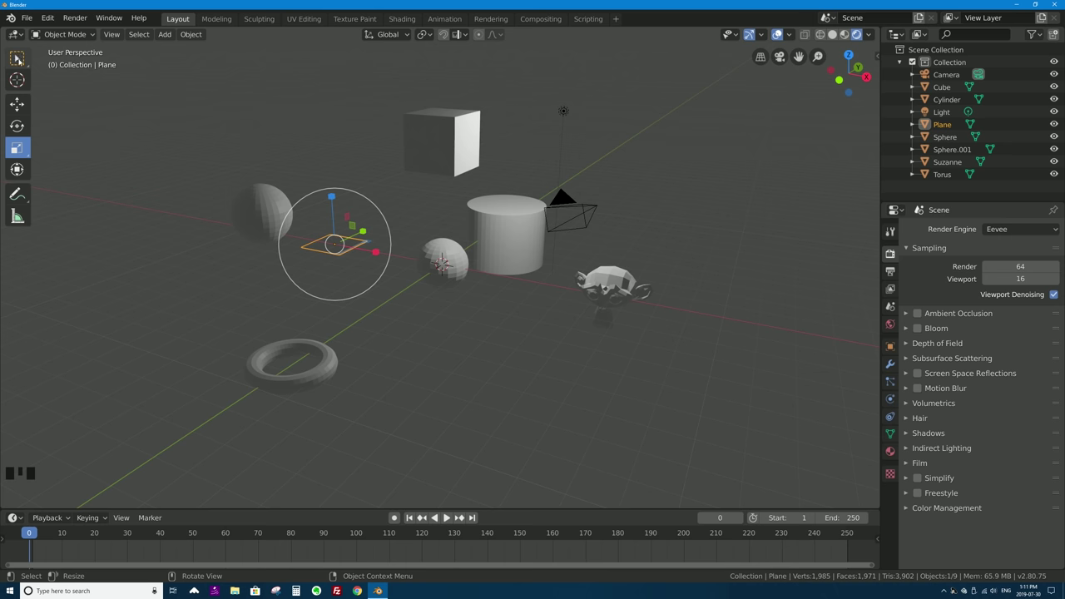
Step: Scale the plane up uniformly by about 16.33 so it extends beneath the other objects
left_click(16, 59)
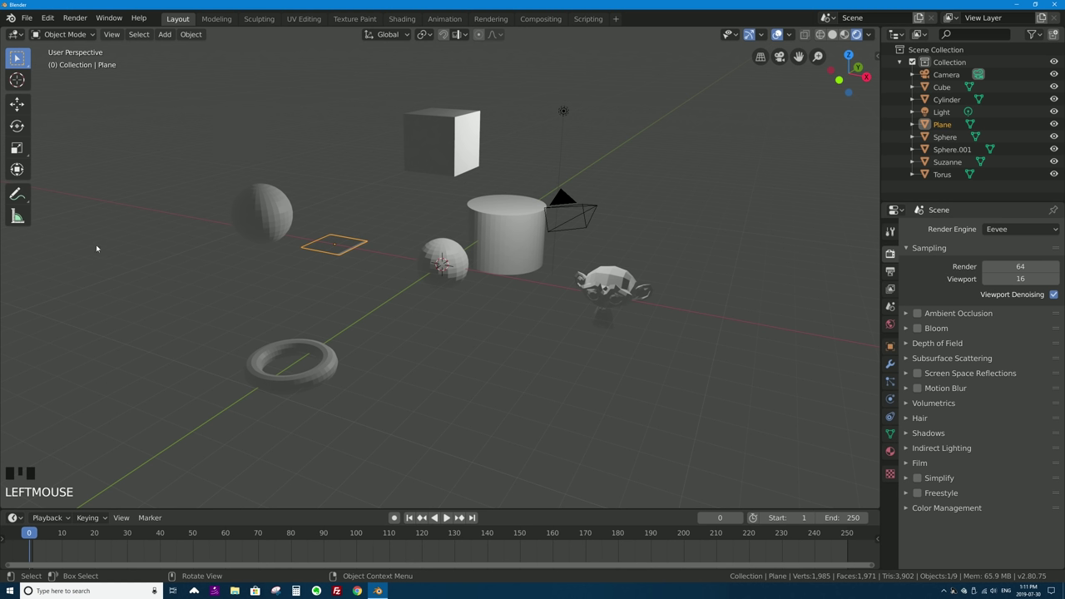
left_click(476, 154)
left_click(340, 250)
key("s")
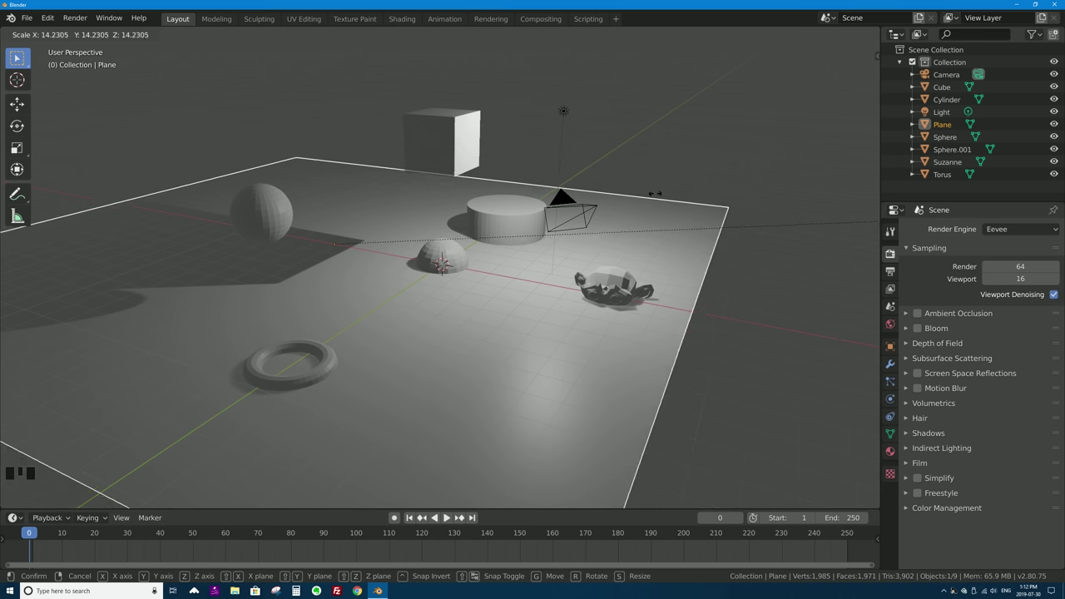
left_click(707, 237)
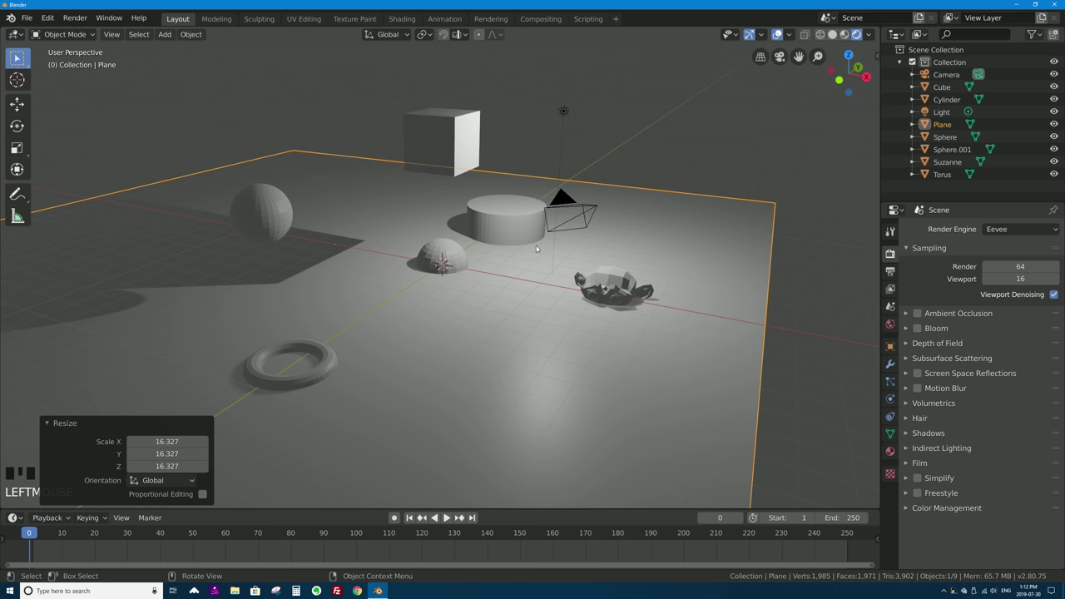
key("g")
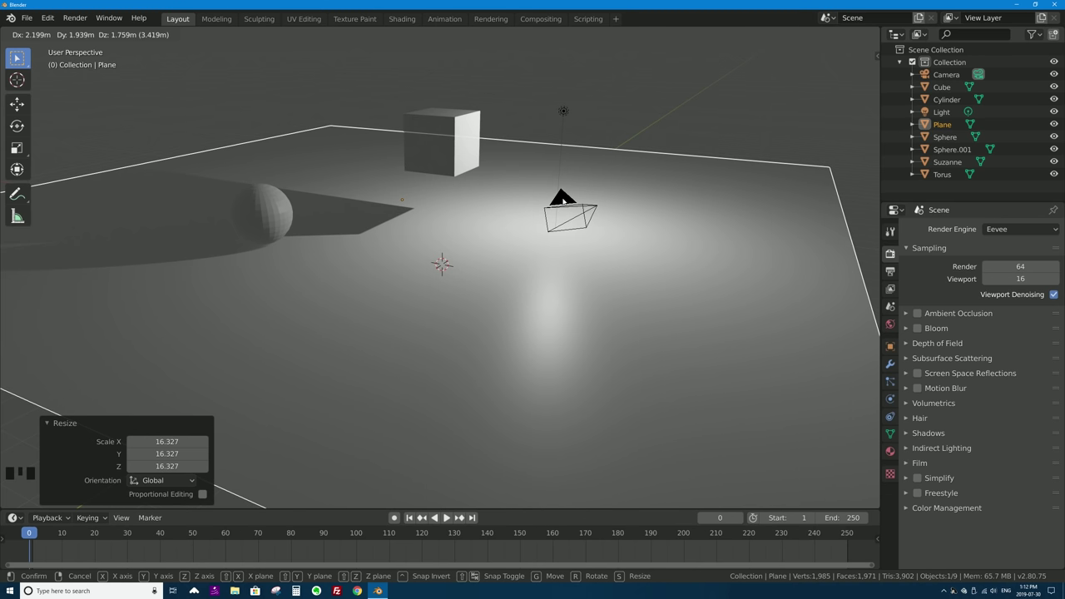
key("Escape")
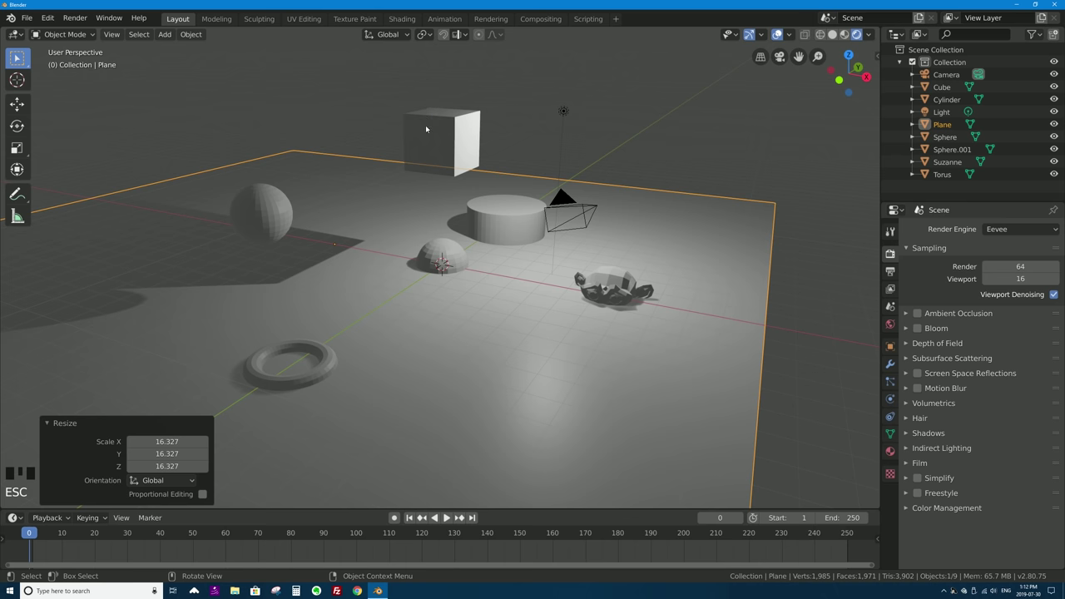
Step: In the Top view with Solid shading, move the off-centre sphere about 0.78 m in X and 6.53 m in Y
key("grave")
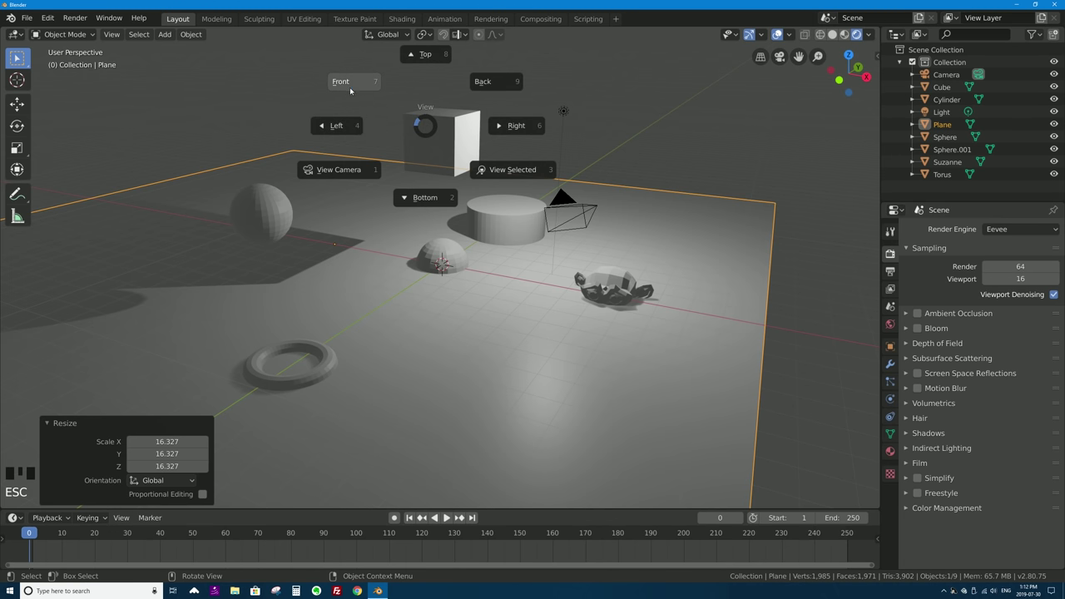
left_click(440, 55)
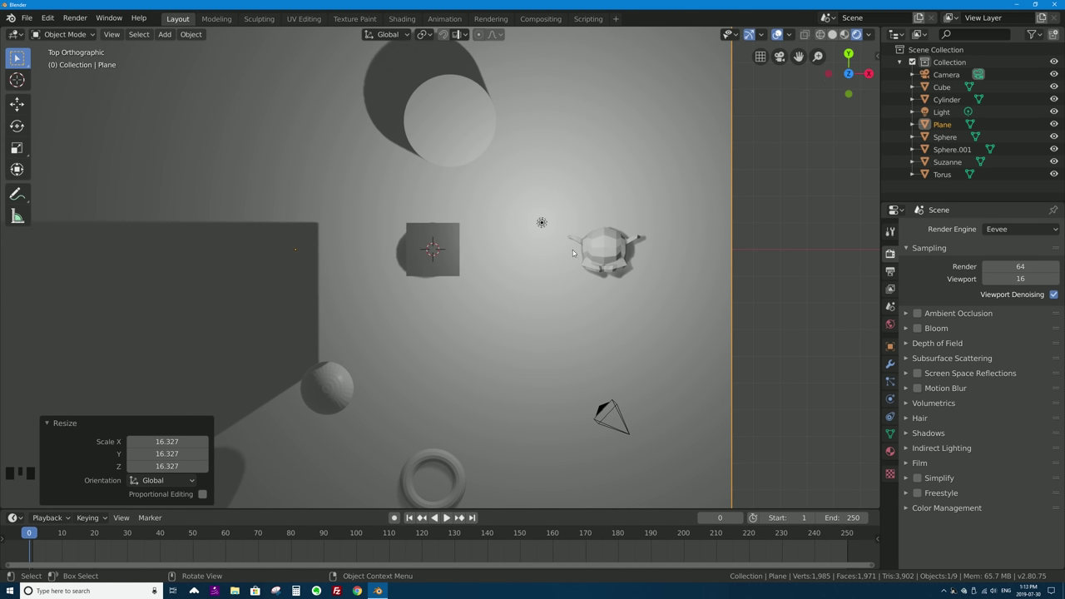
key("z")
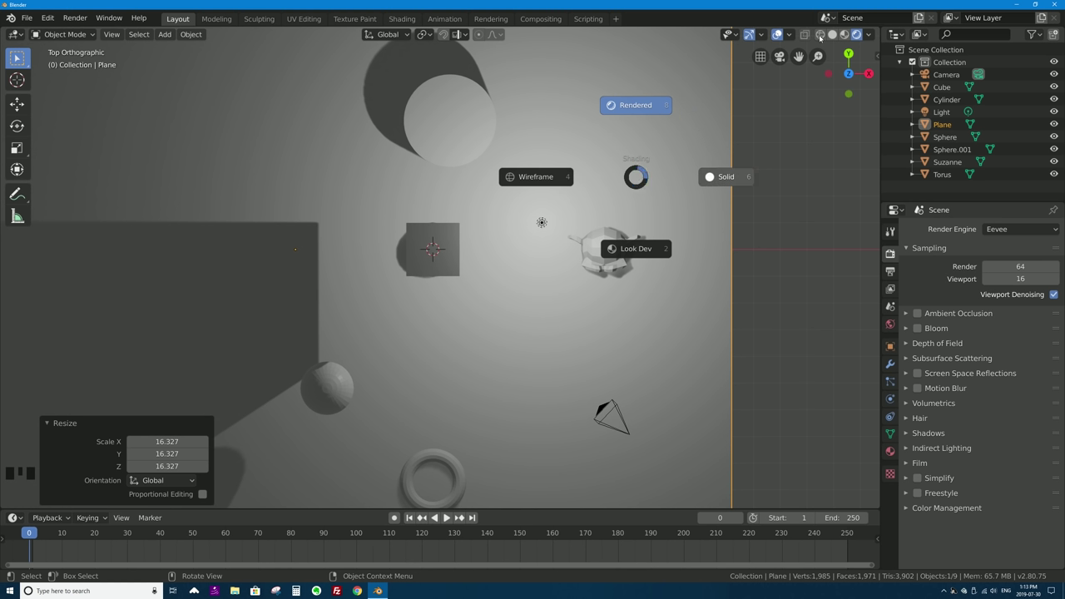
left_click(727, 182)
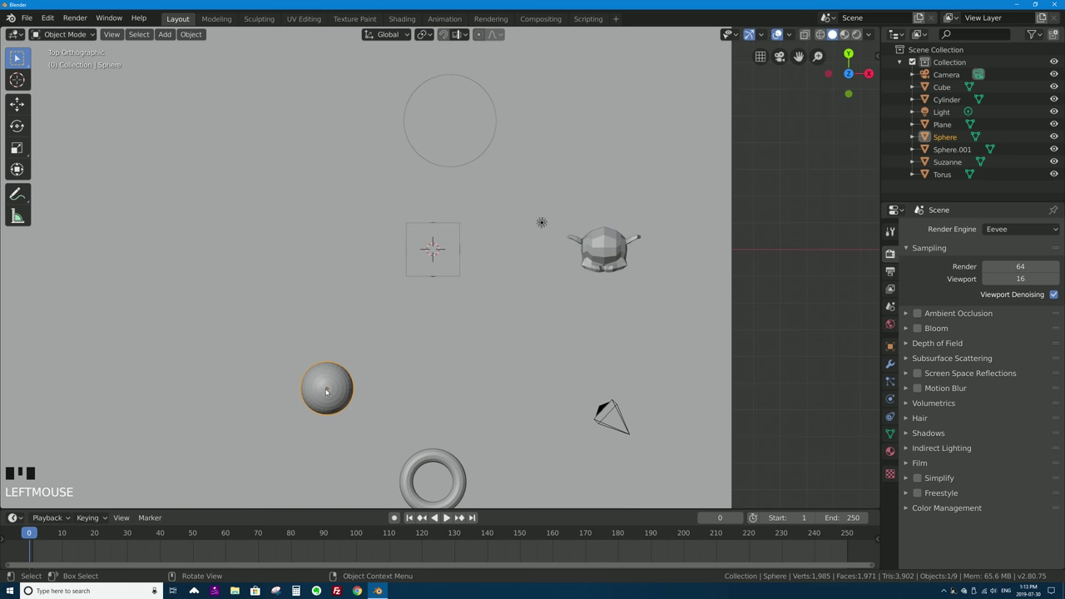
key("g")
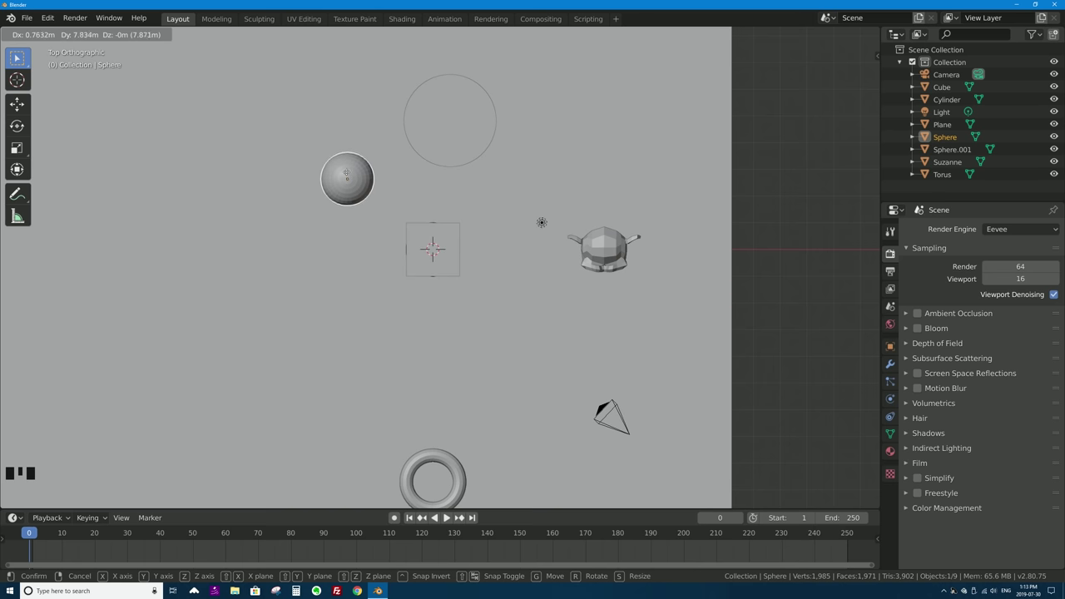
left_click(382, 221)
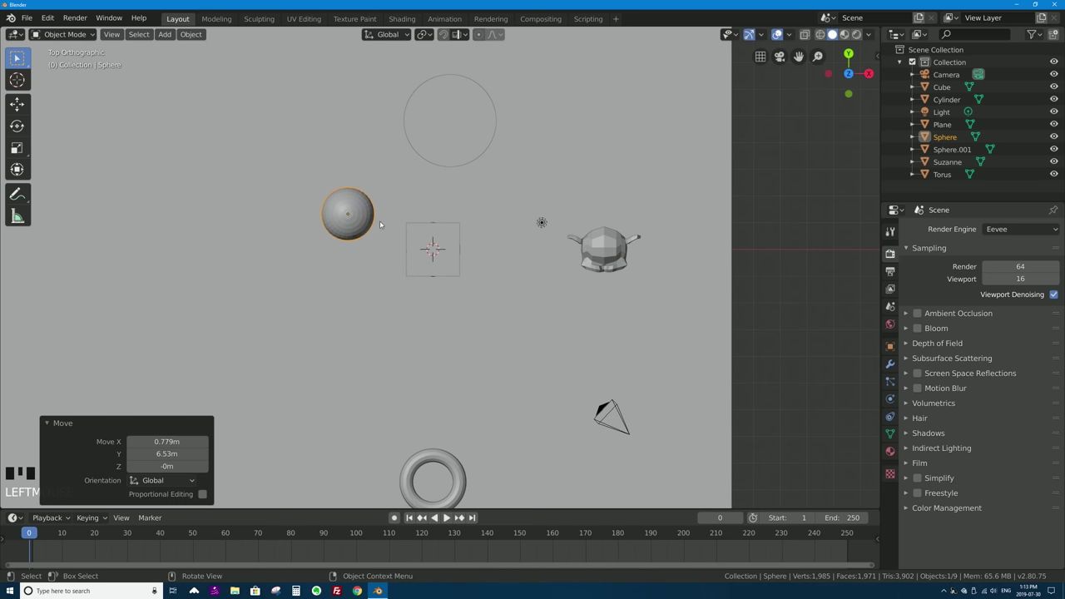
Step: In the Front view, move the off-centre sphere about 6.01 m in X, and move it again about -6.76 m in X and -0.98 m in Z
key("grave")
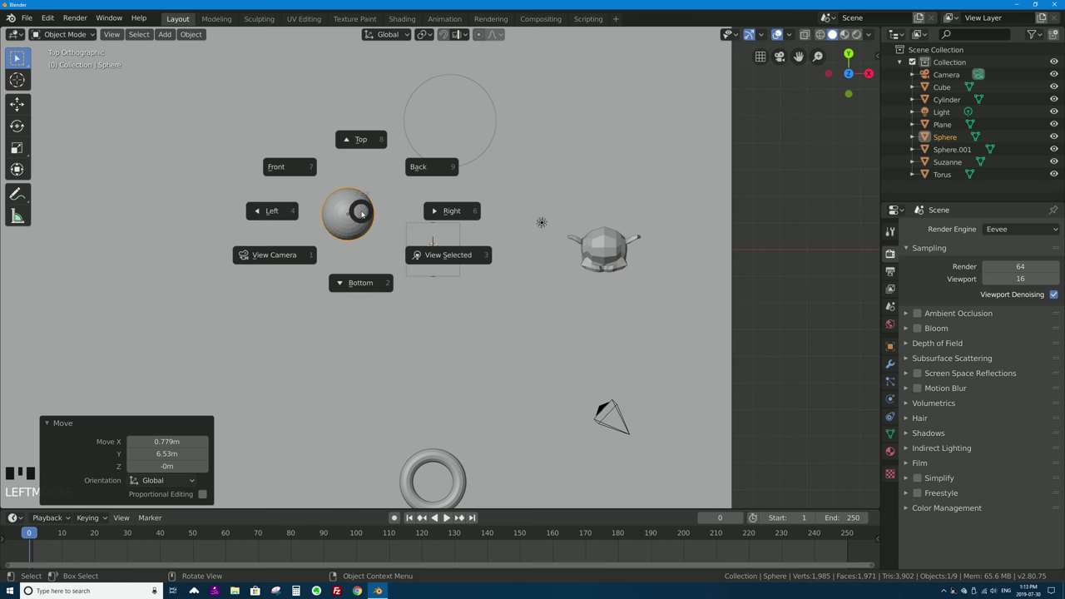
left_click(290, 170)
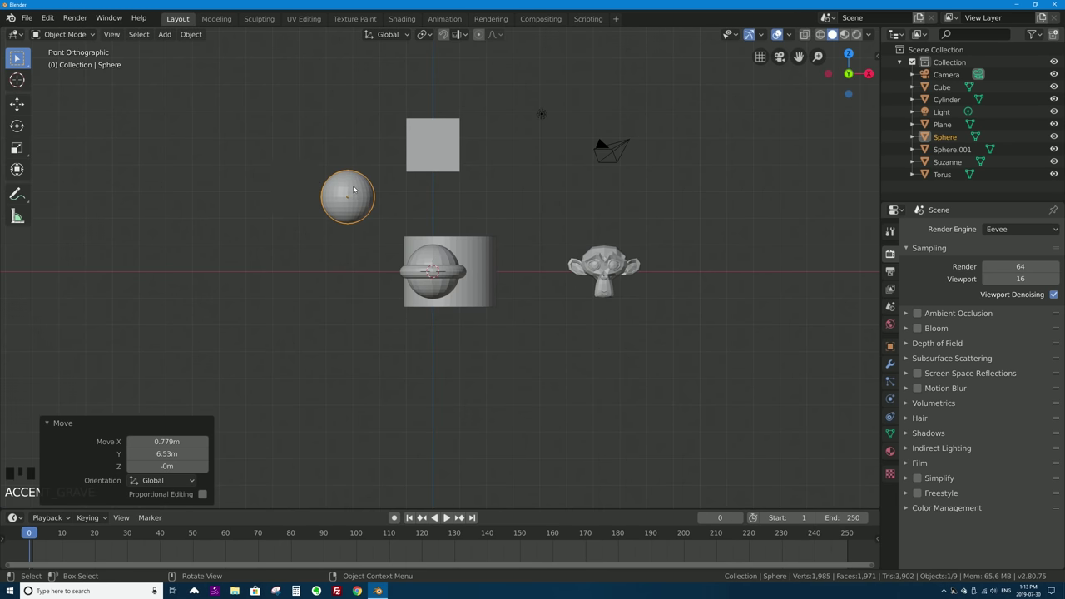
key("g")
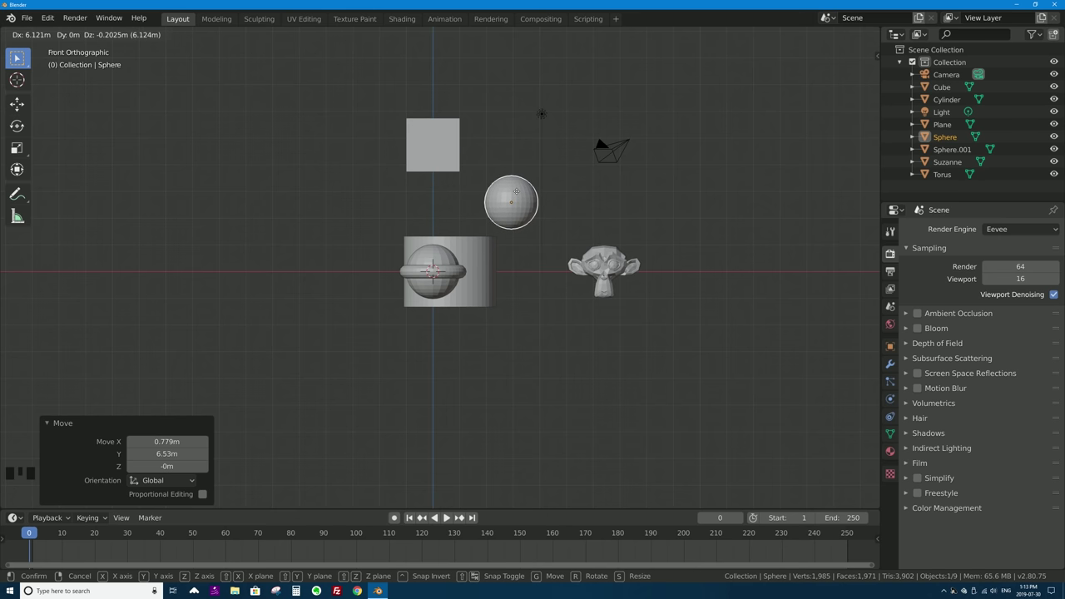
left_click(514, 193)
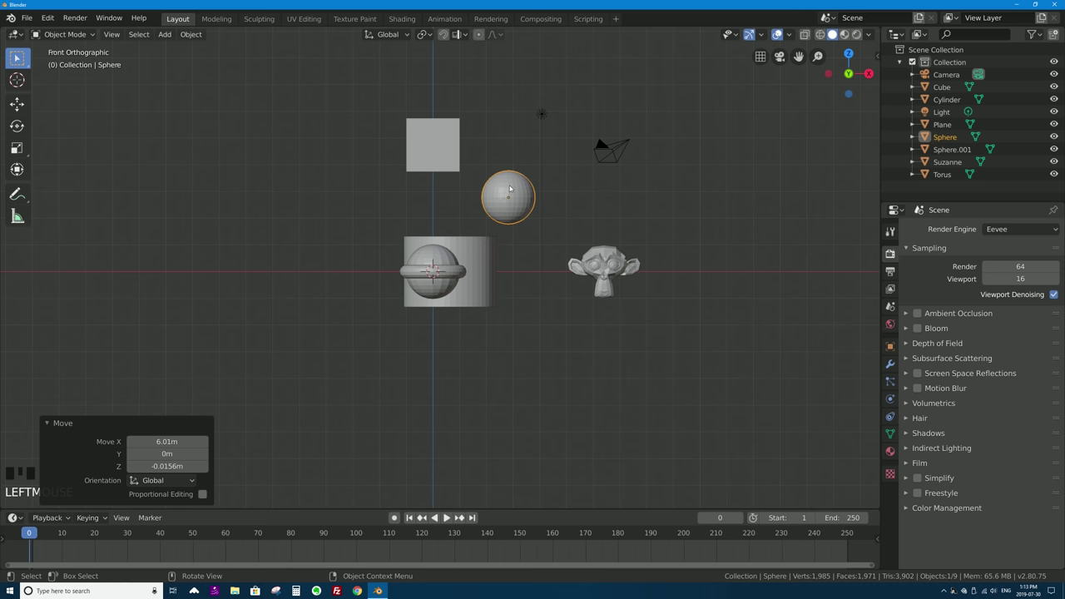
key("g")
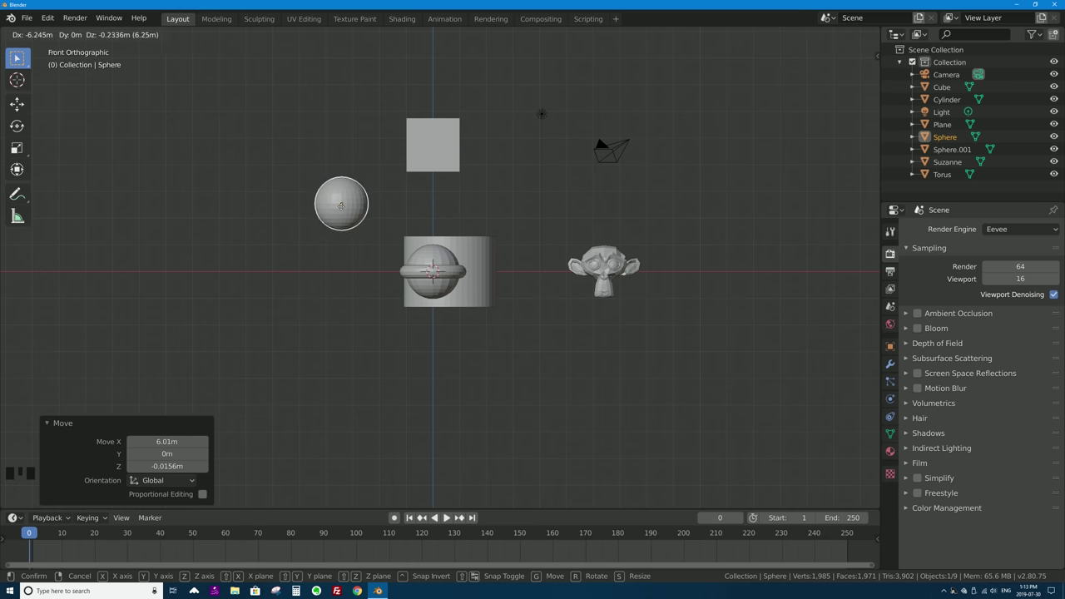
left_click(328, 227)
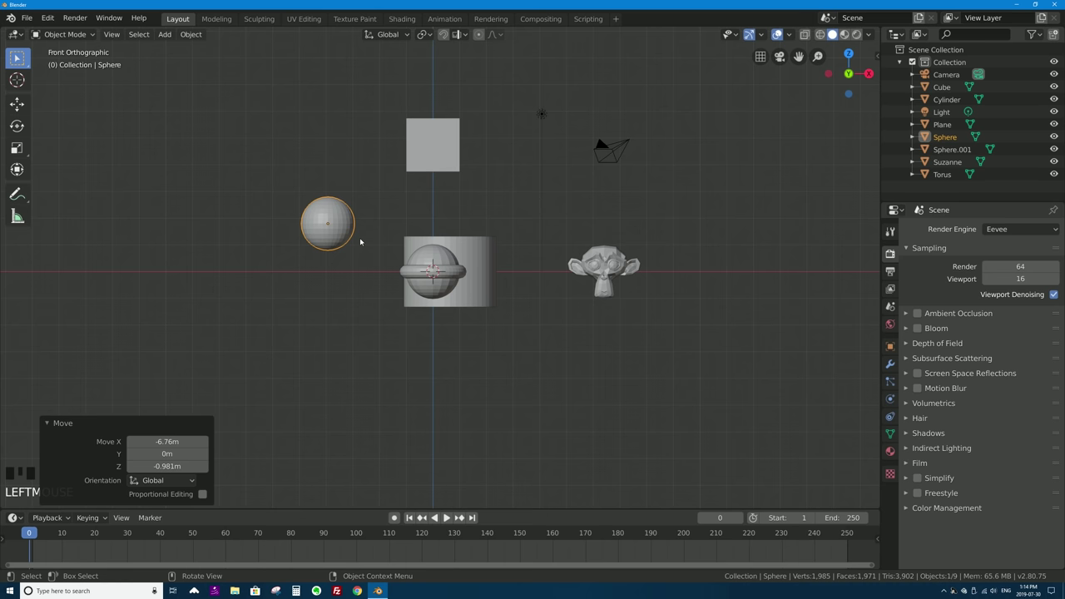
Step: Try moving the sphere 5 m along the global Z axis and undo the move
key("g")
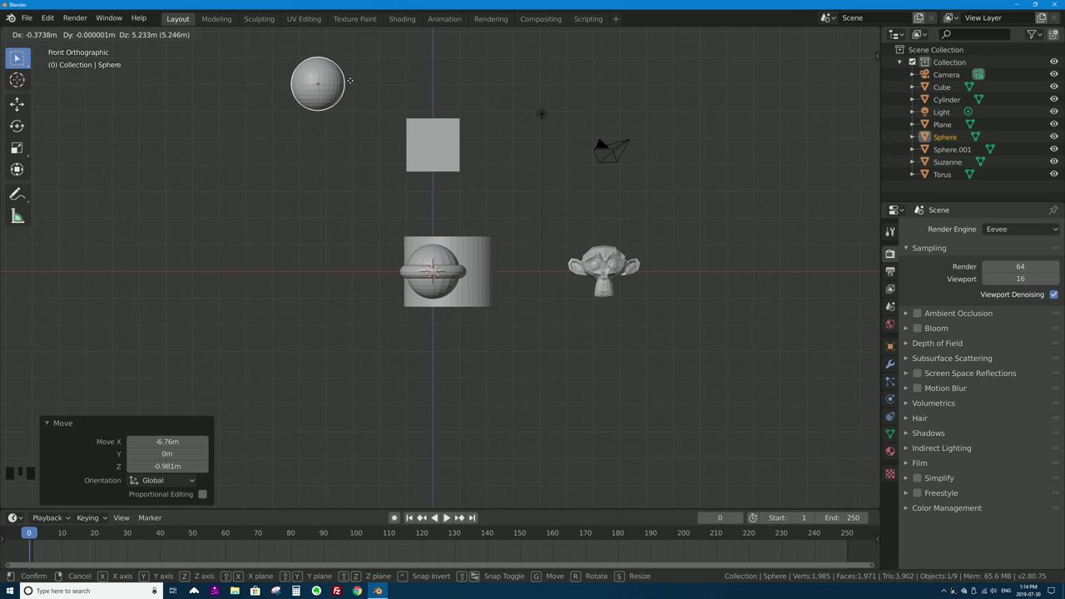
key("z")
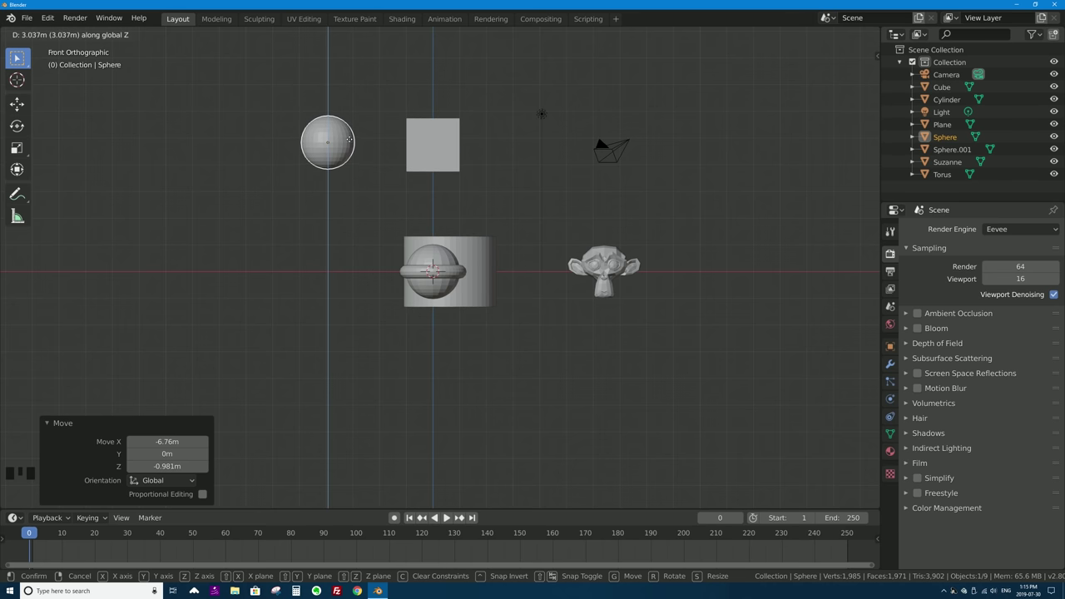
type("5")
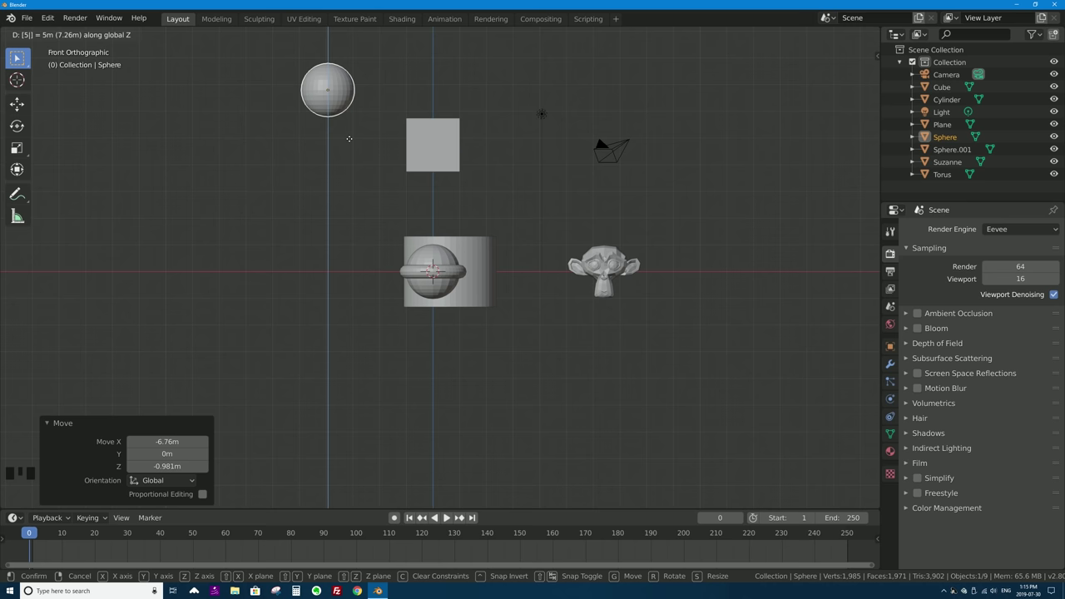
key("Return")
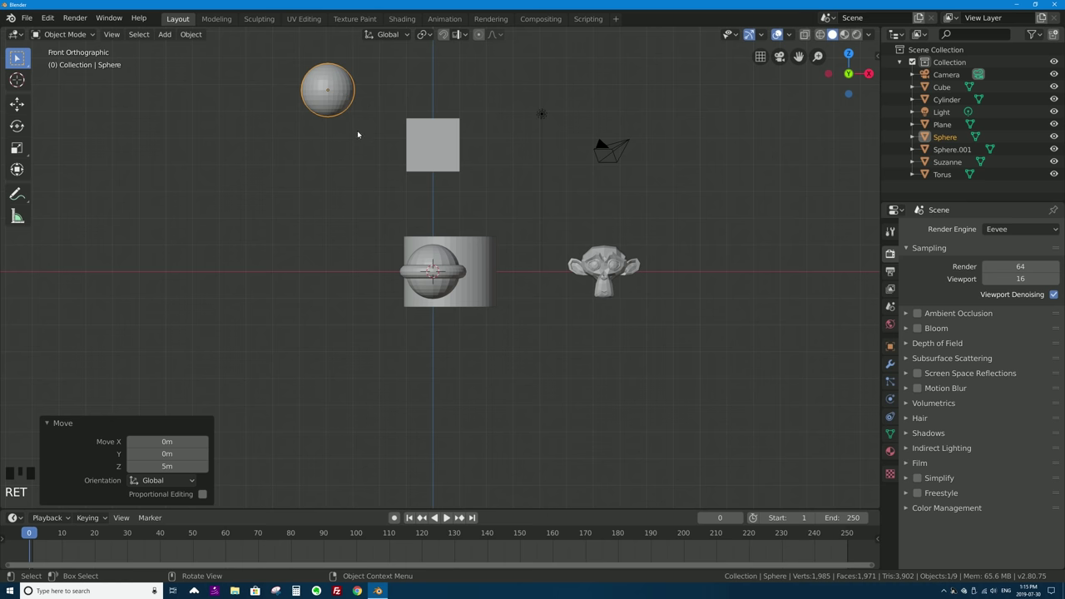
key("ctrl+z")
Step: Move the sphere -3 m along the global X axis
key("g")
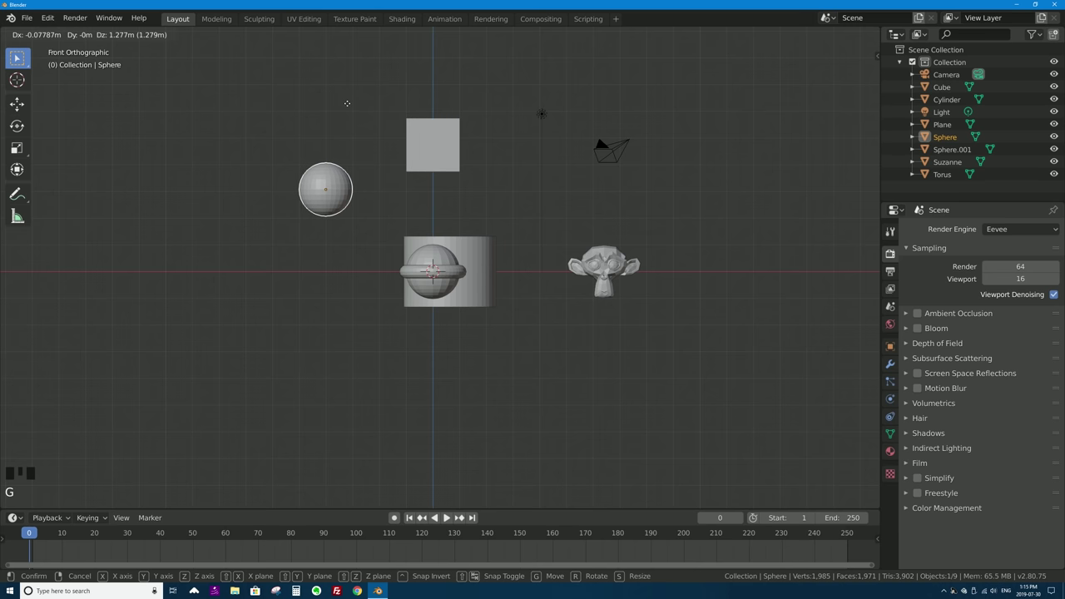
key("x")
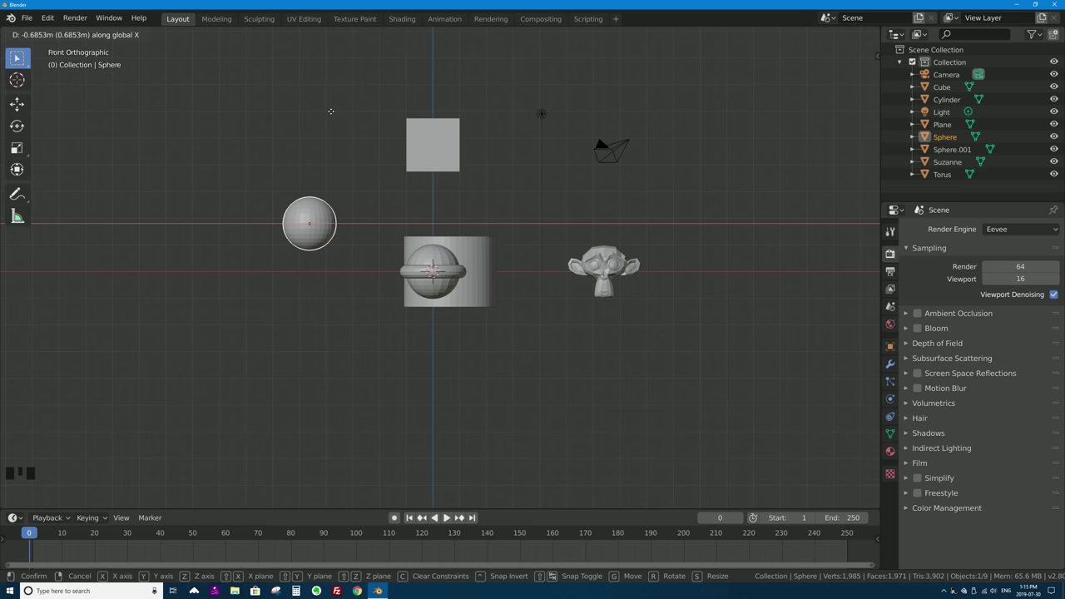
type("-3")
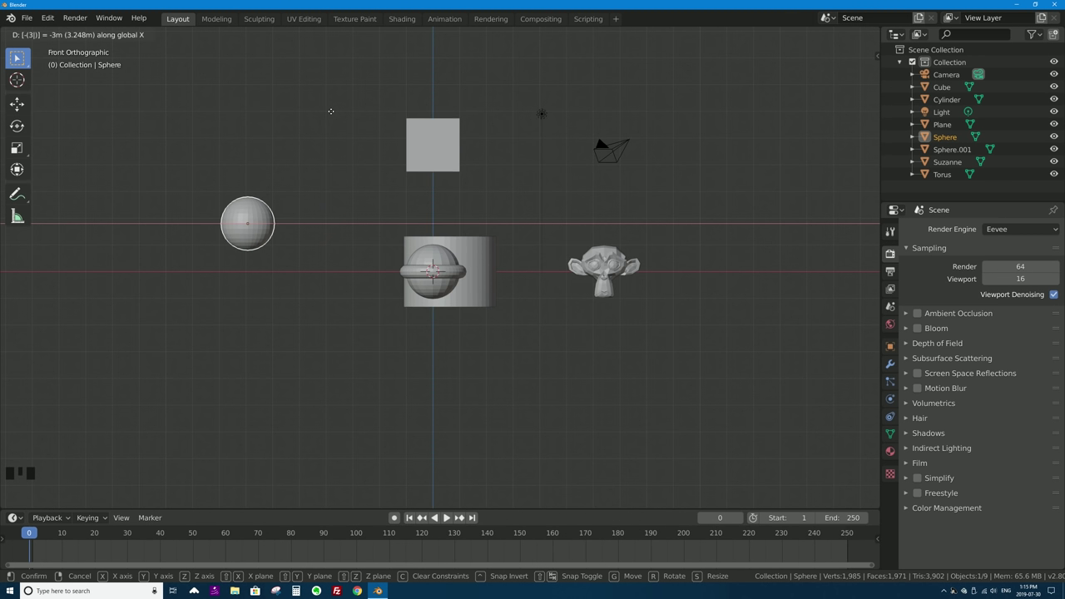
key("Return")
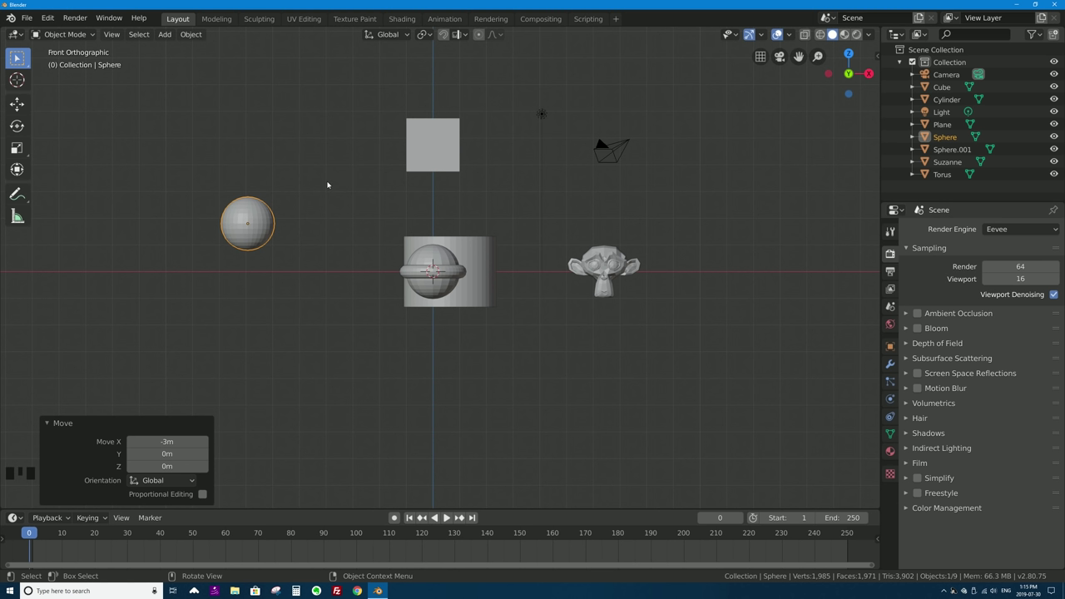
Step: Try scaling the Suzanne monkey head uniformly by a factor of 5 and undo the scaling
left_click(606, 269)
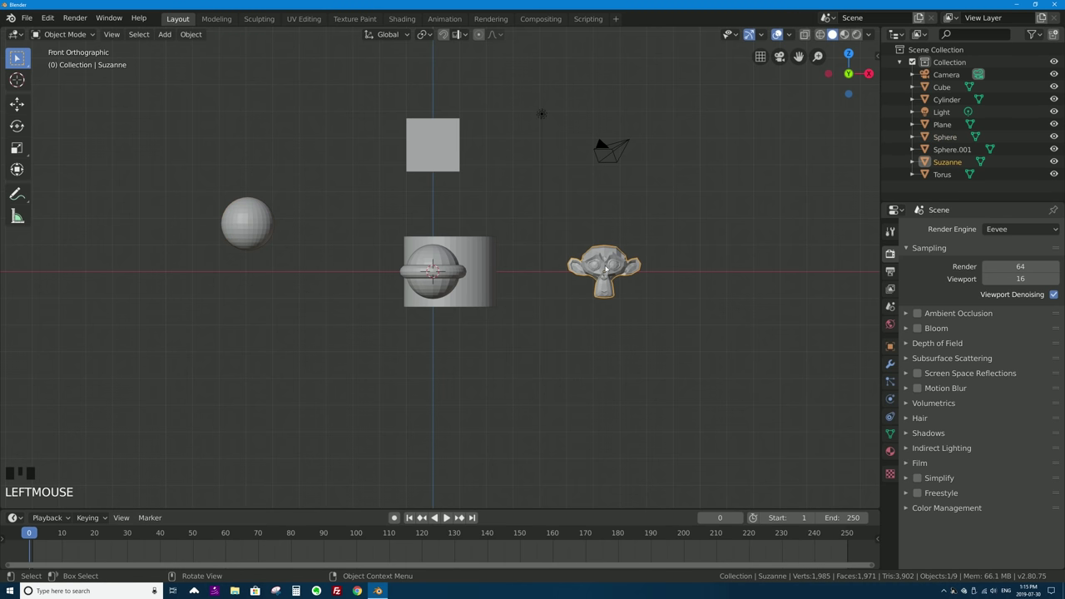
key("s")
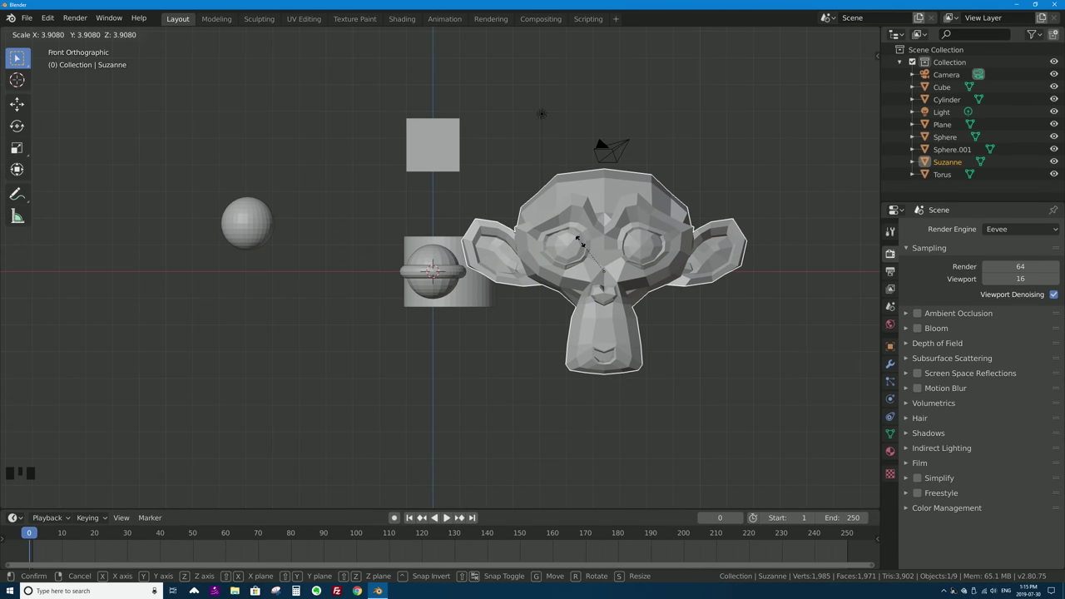
type("5")
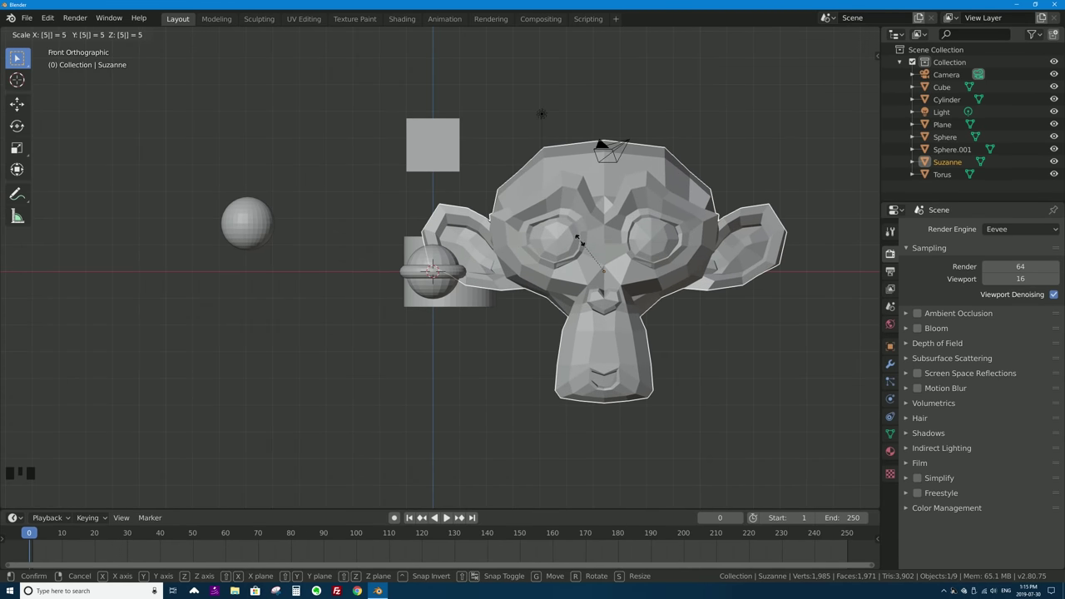
key("Return")
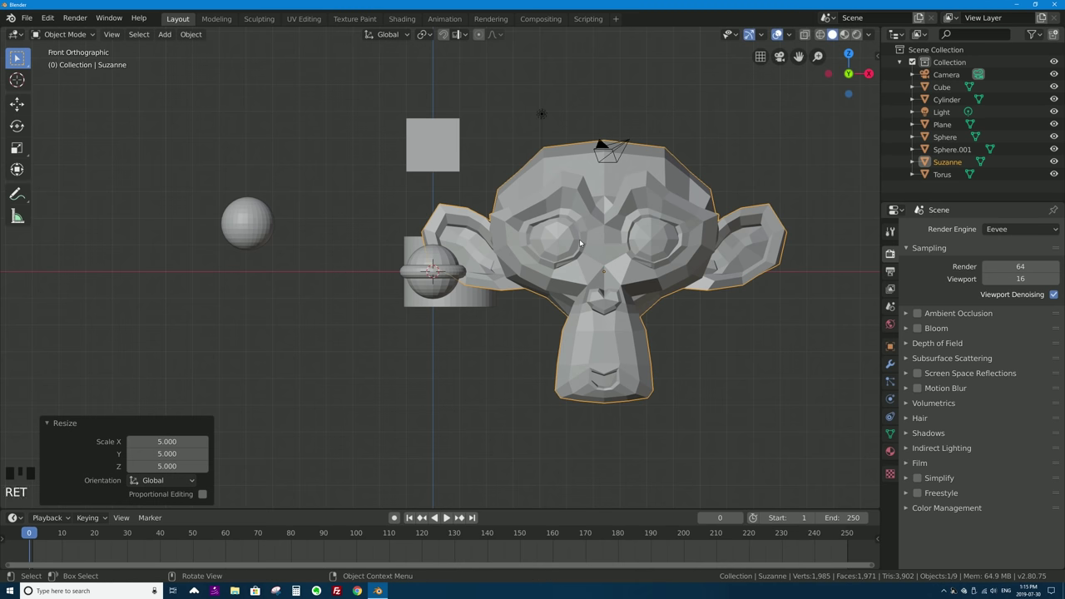
key("ctrl+z")
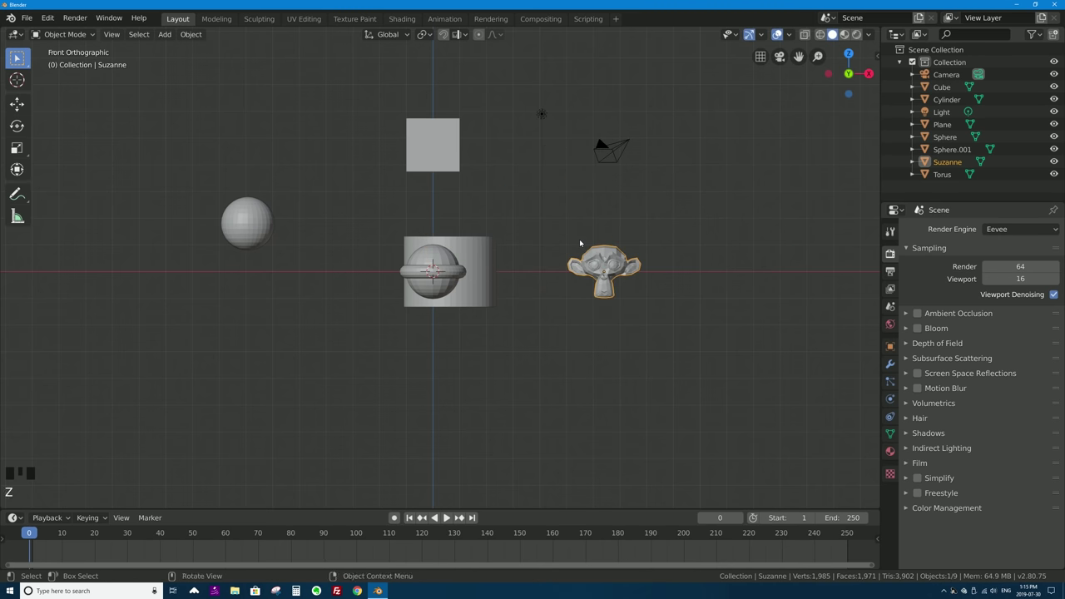
Step: Try scaling the monkey head by a factor of 10 along the global Z axis only, and undo the stretch
key("s")
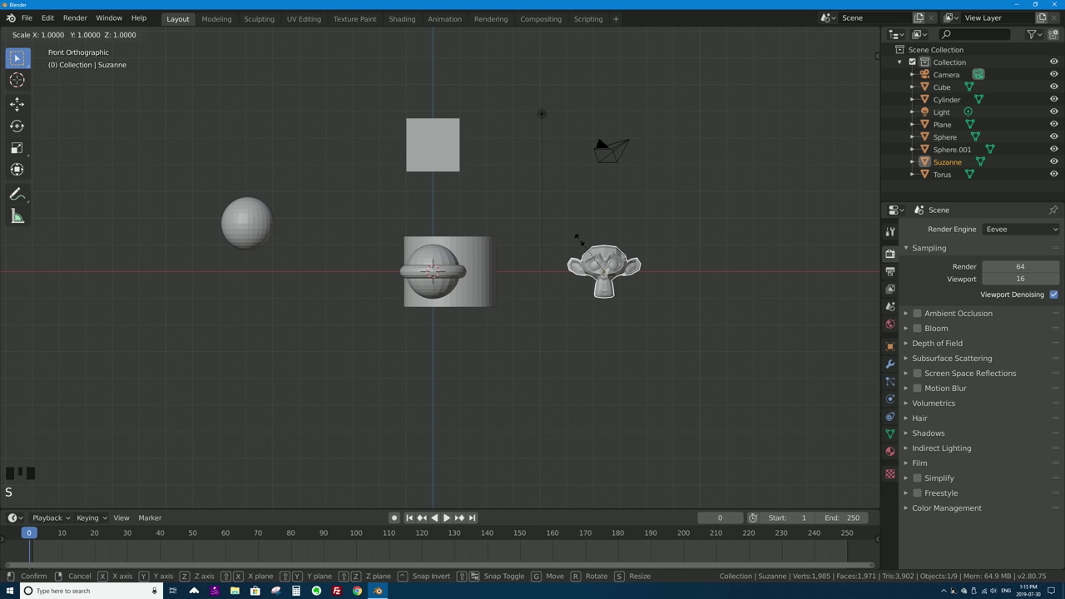
key("z")
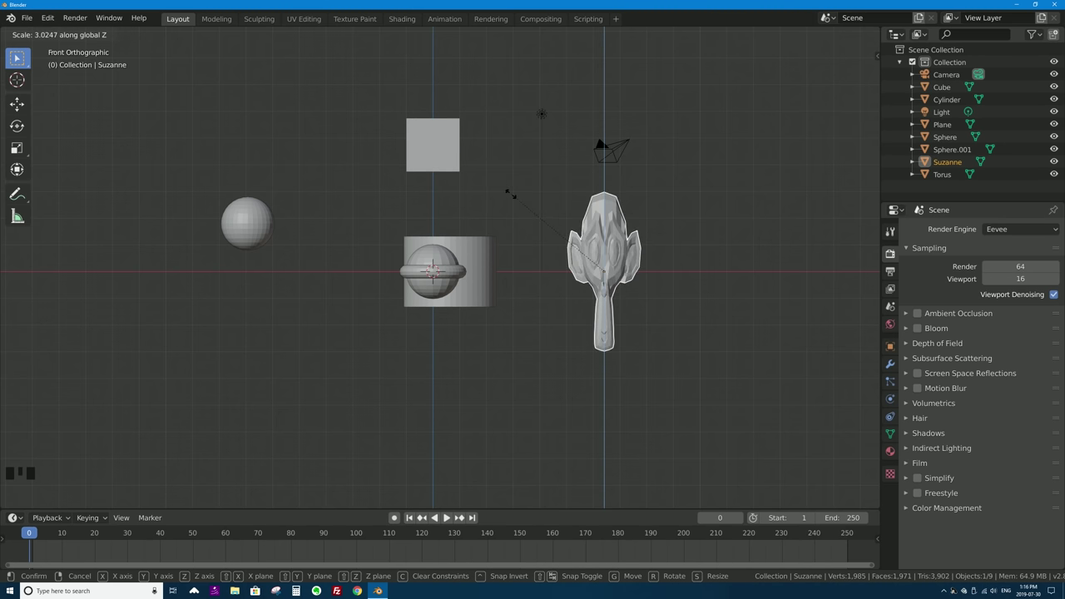
type("10")
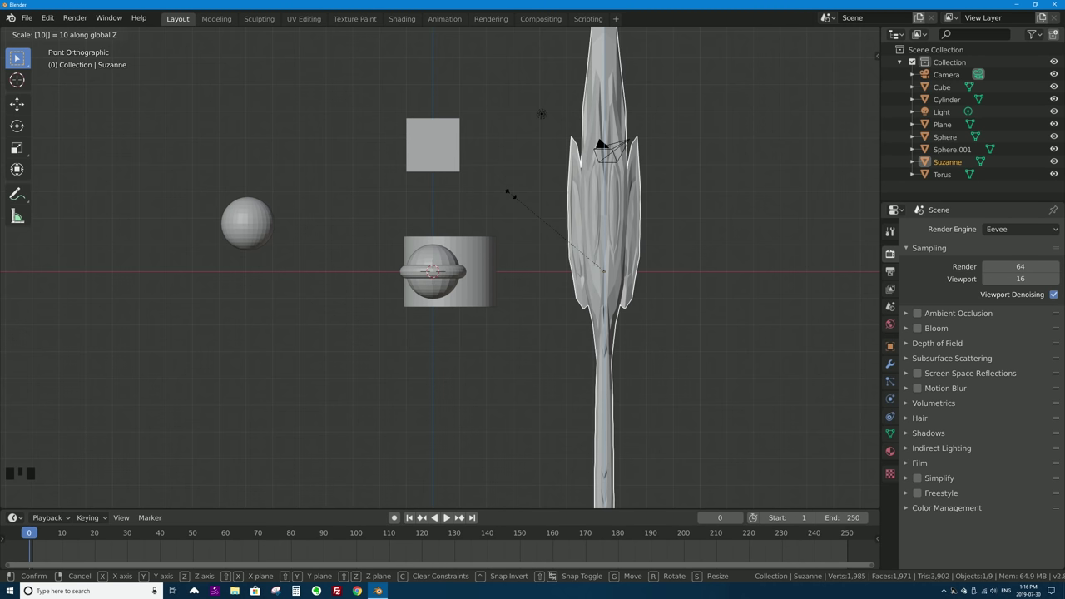
key("Return")
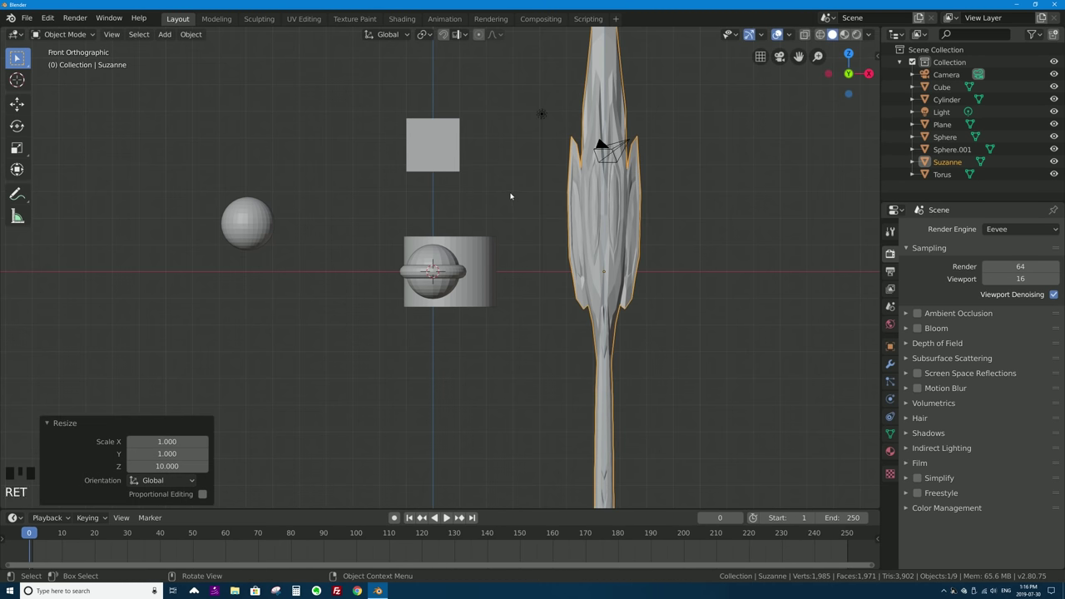
scroll(510, 194, "down", 4)
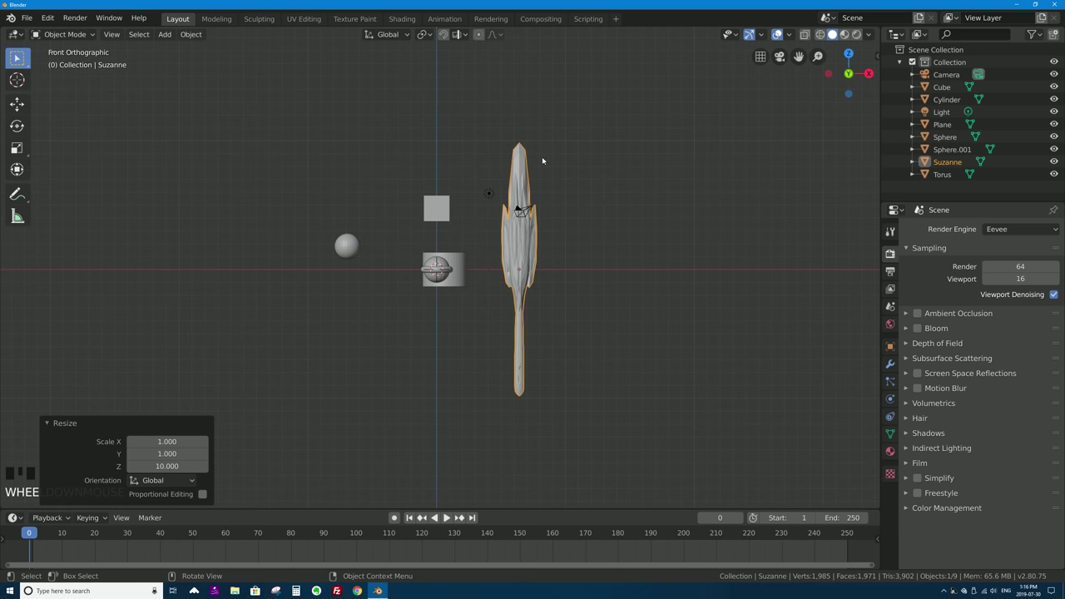
middle_click_drag(498, 258, 487, 308)
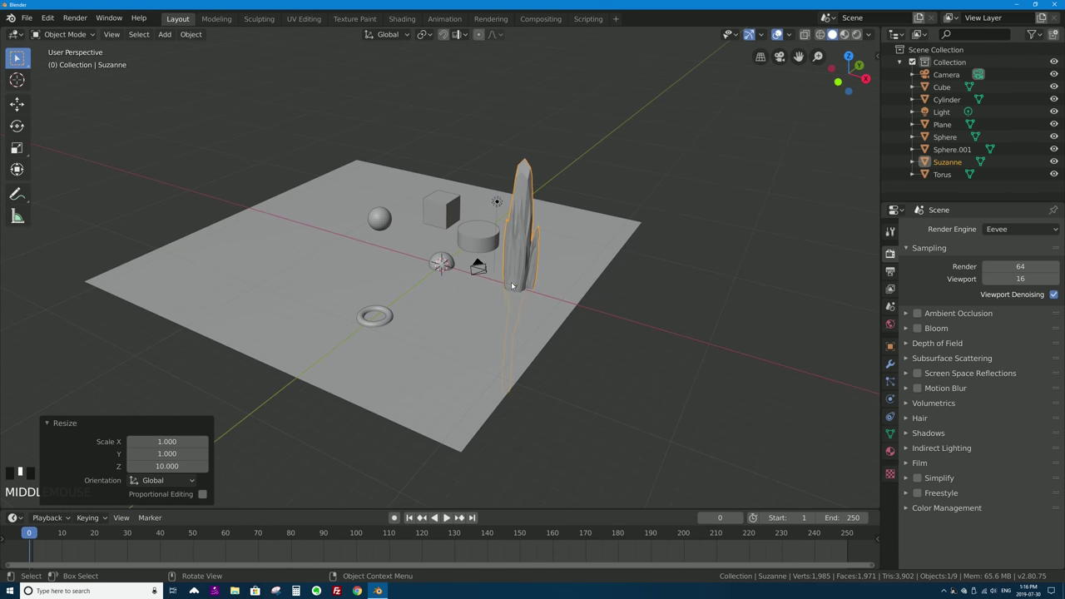
key("ctrl+z")
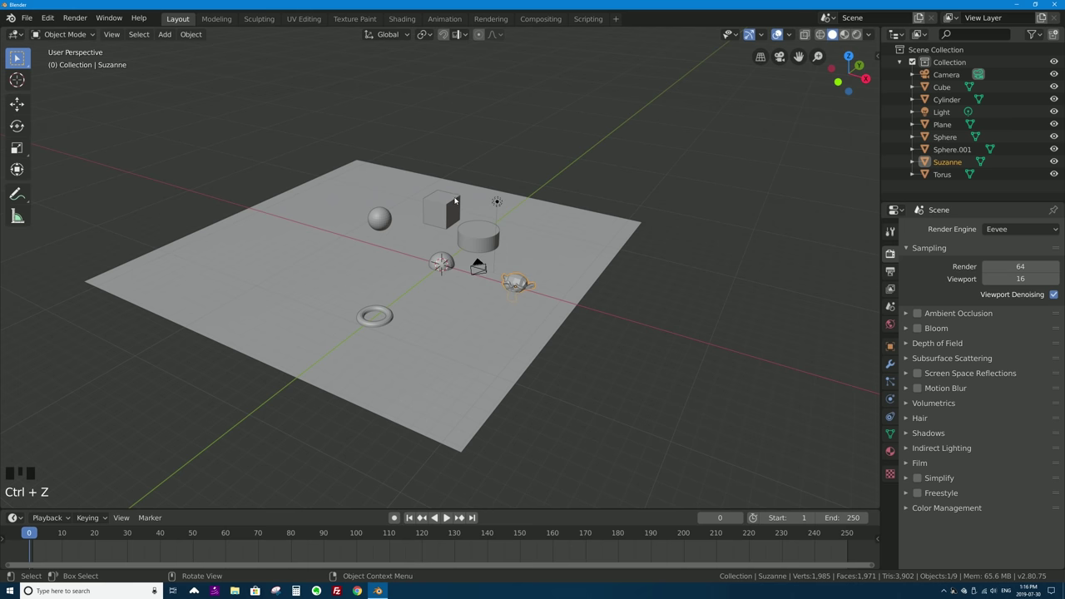
Step: Select the cube and rotate it freely by about 509° around the view axis
scroll(454, 200, "up", 5)
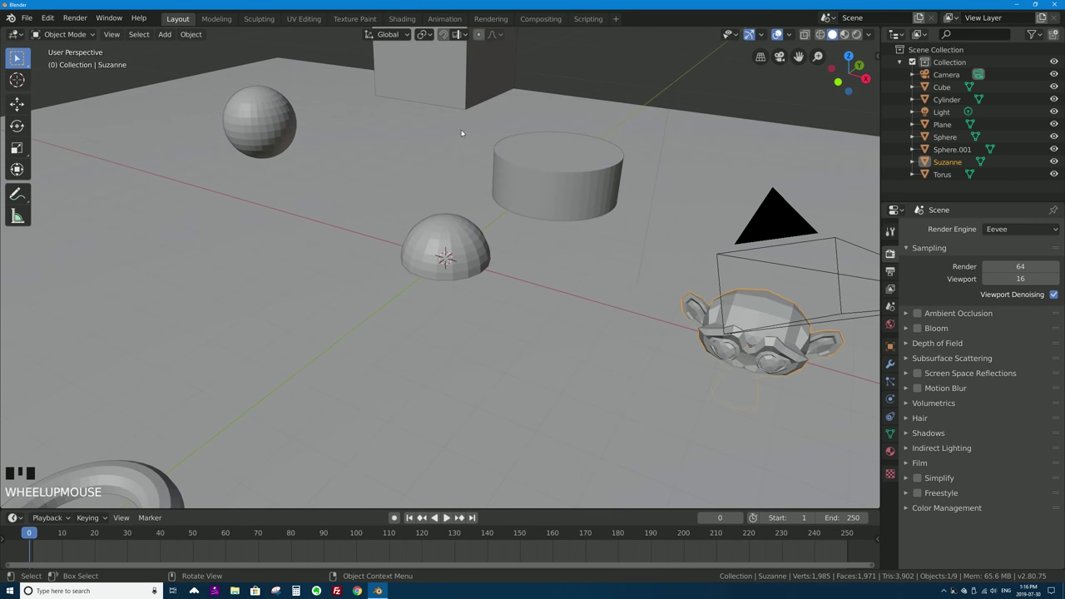
middle_click_drag(462, 133, 438, 238, "shift")
scroll(416, 155, "down", 2, "shift")
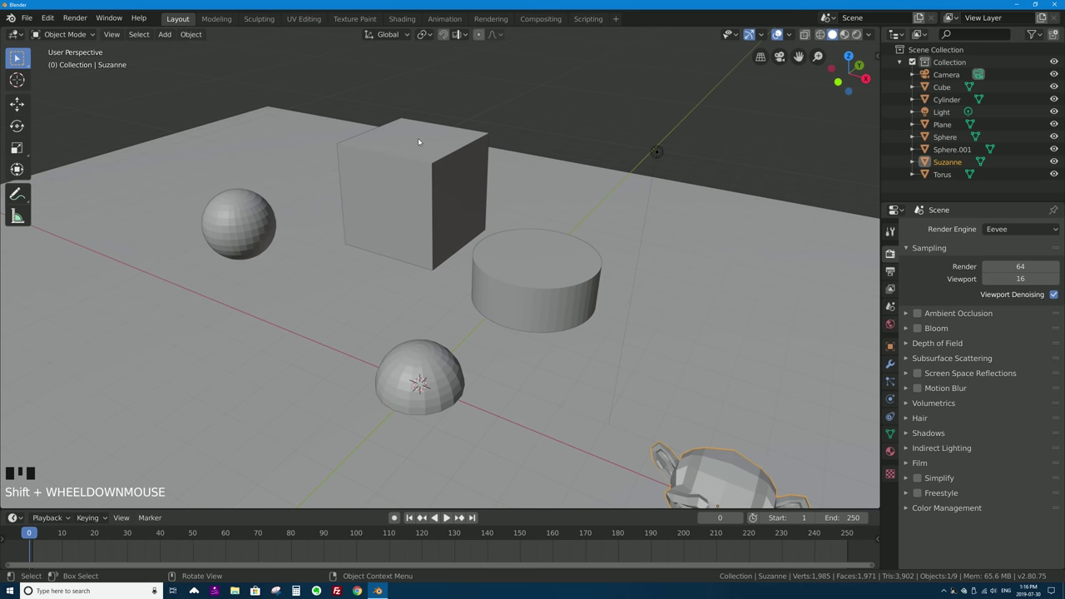
left_click(419, 141)
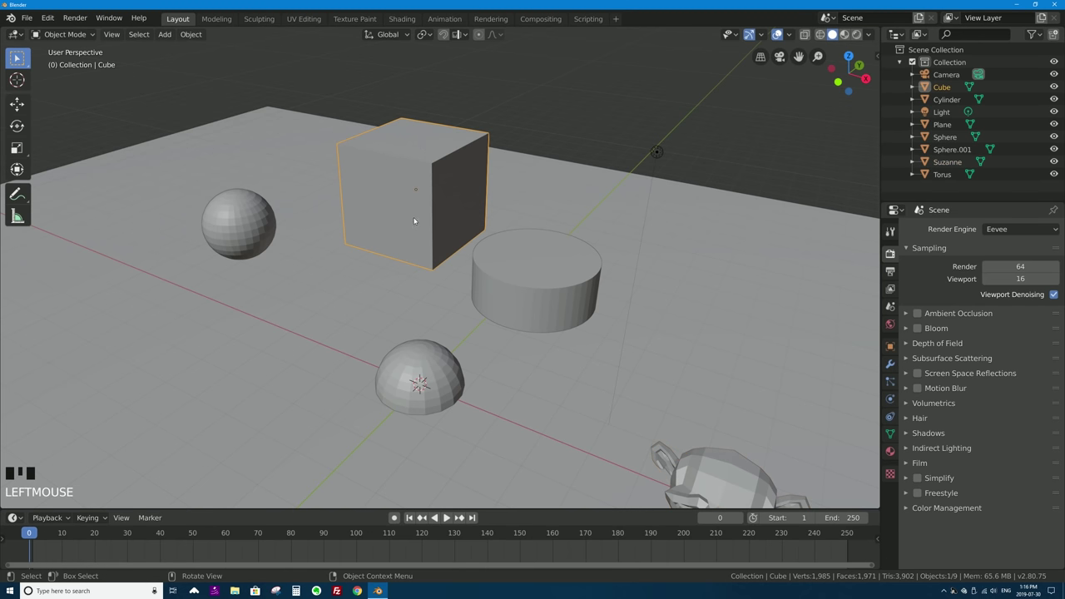
key("r")
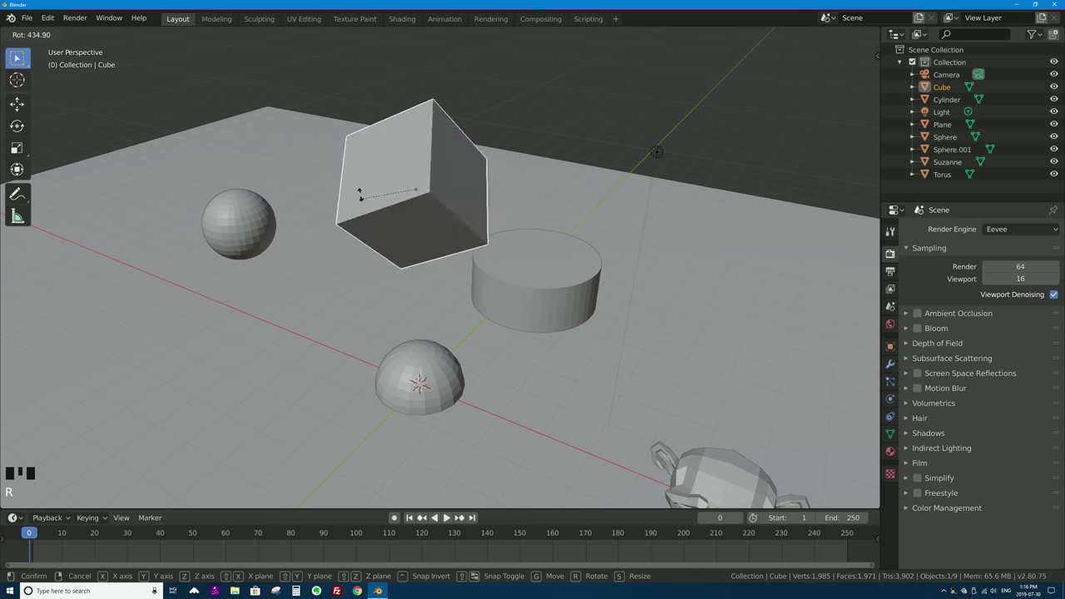
left_click(215, 77)
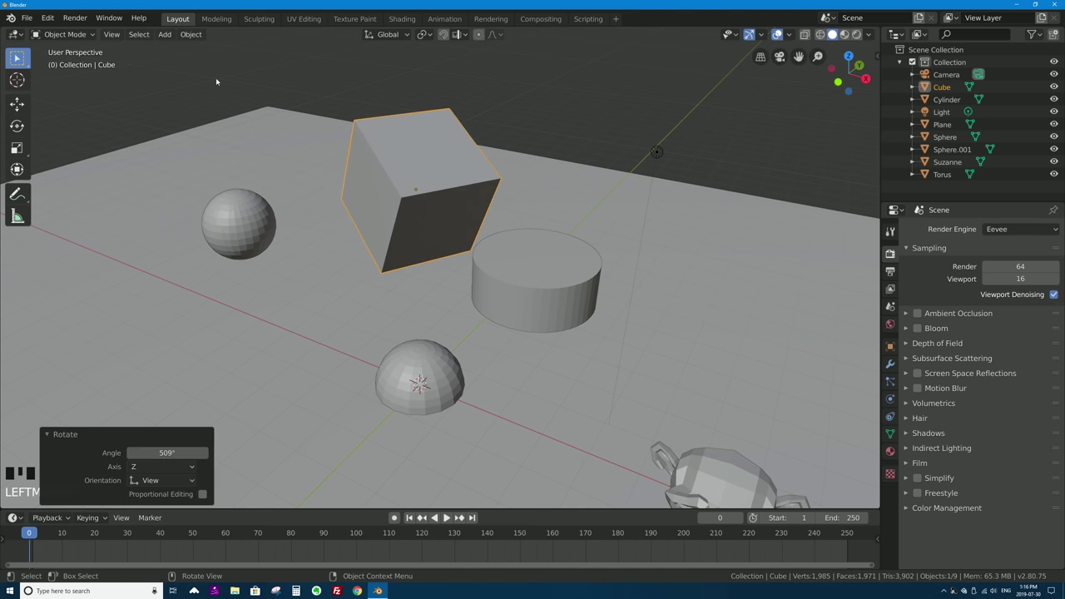
Step: Rotate the cube by exactly 45° around the global Z axis
middle_click_drag(298, 187, 365, 214)
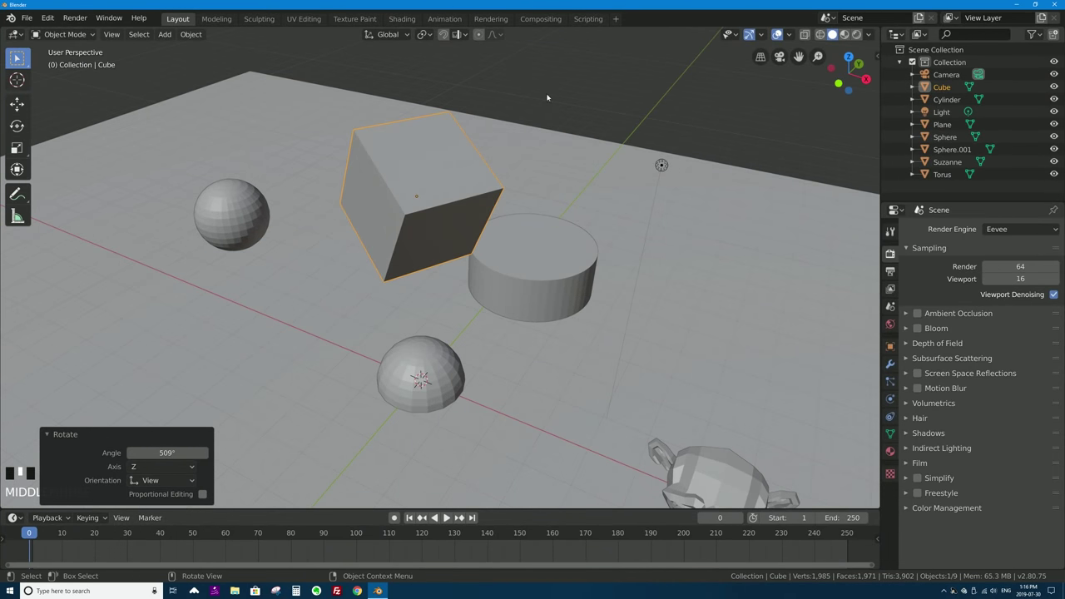
key("r")
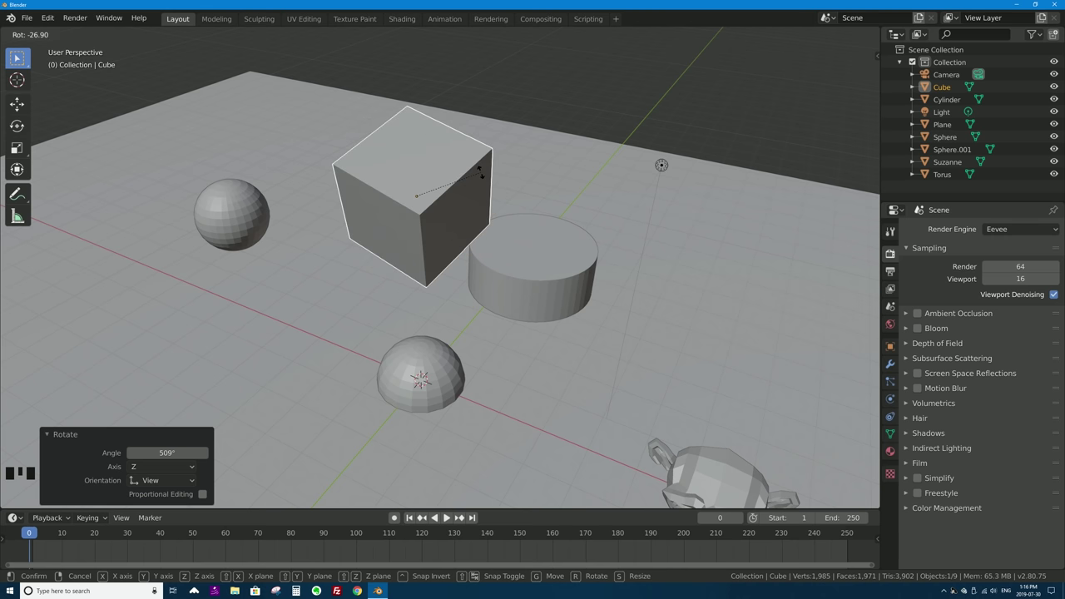
key("z")
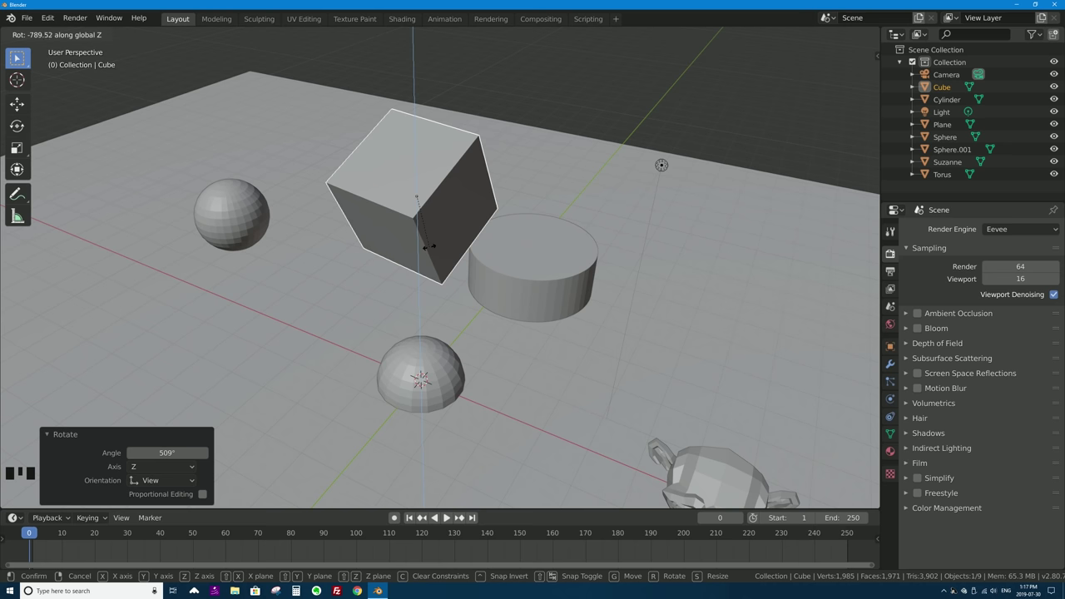
type("45")
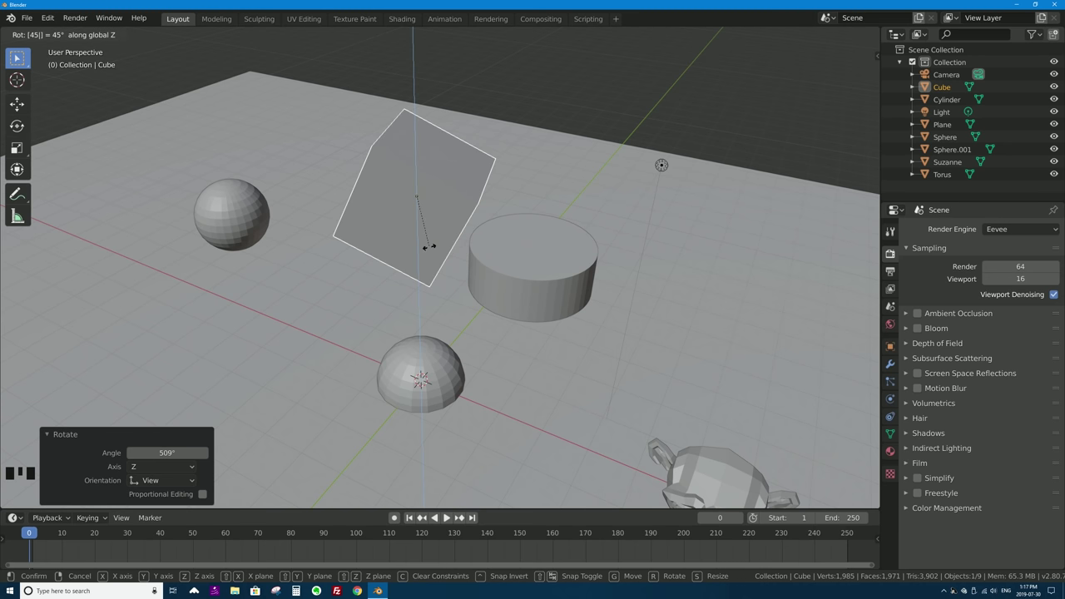
key("Return")
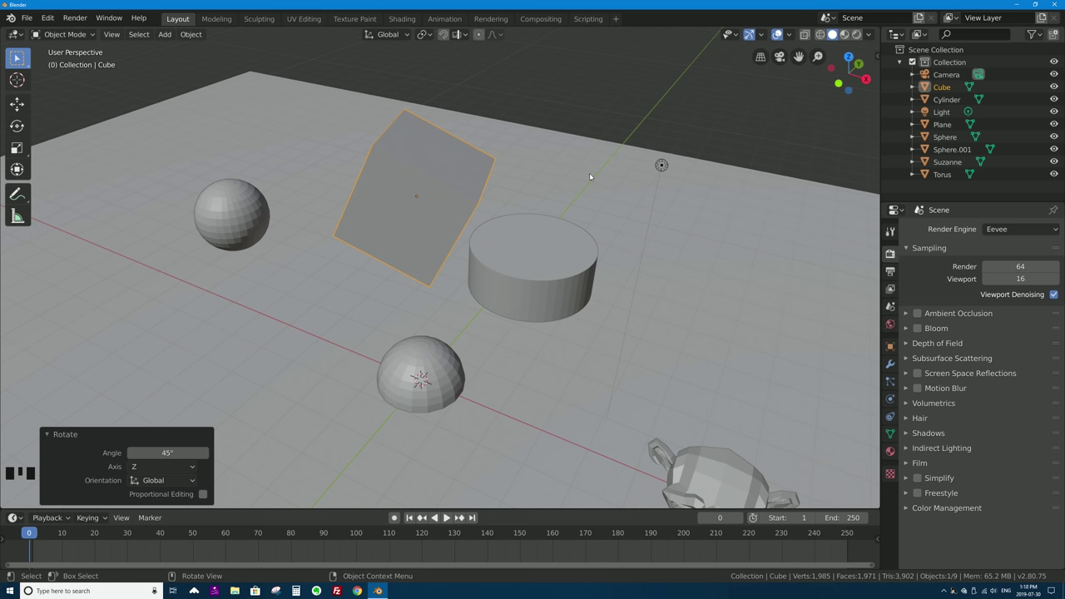
Step: Clear the cube's rotation, scale and location to reset its transforms to the defaults
key("alt")
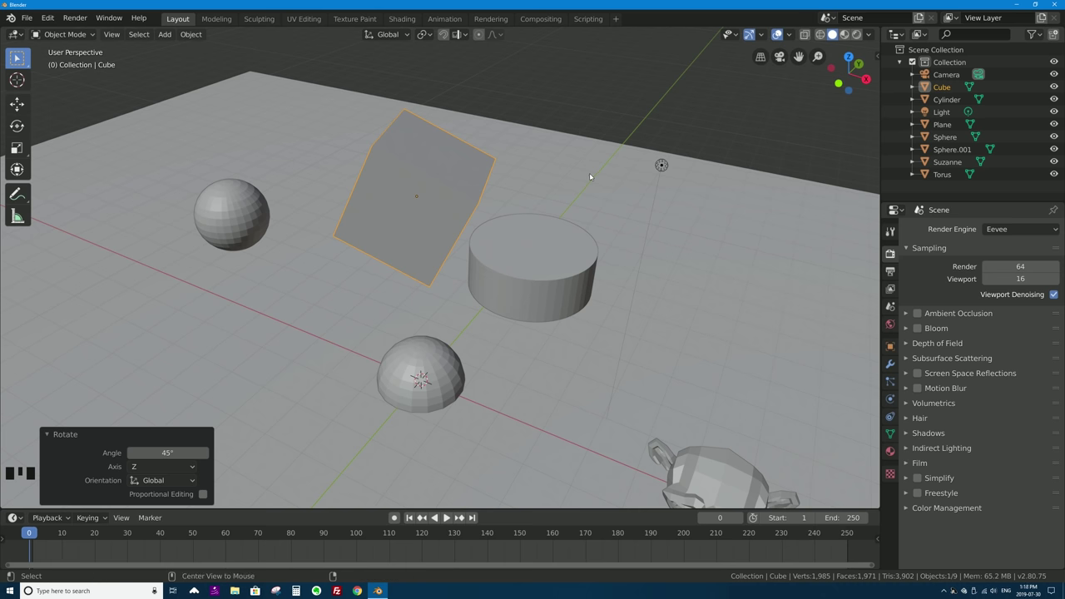
key("alt+r")
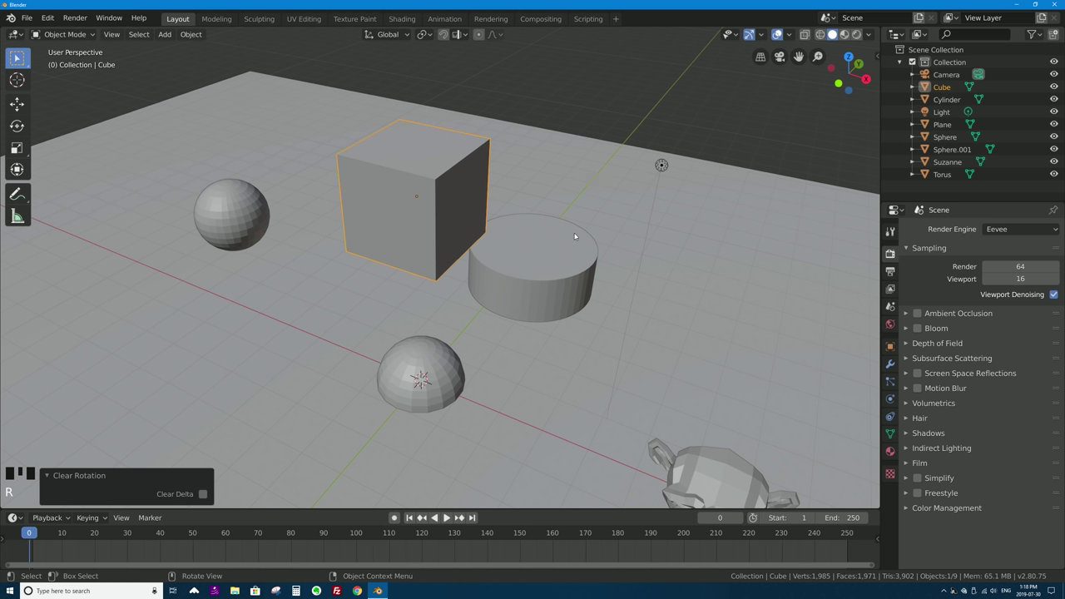
key("alt+s")
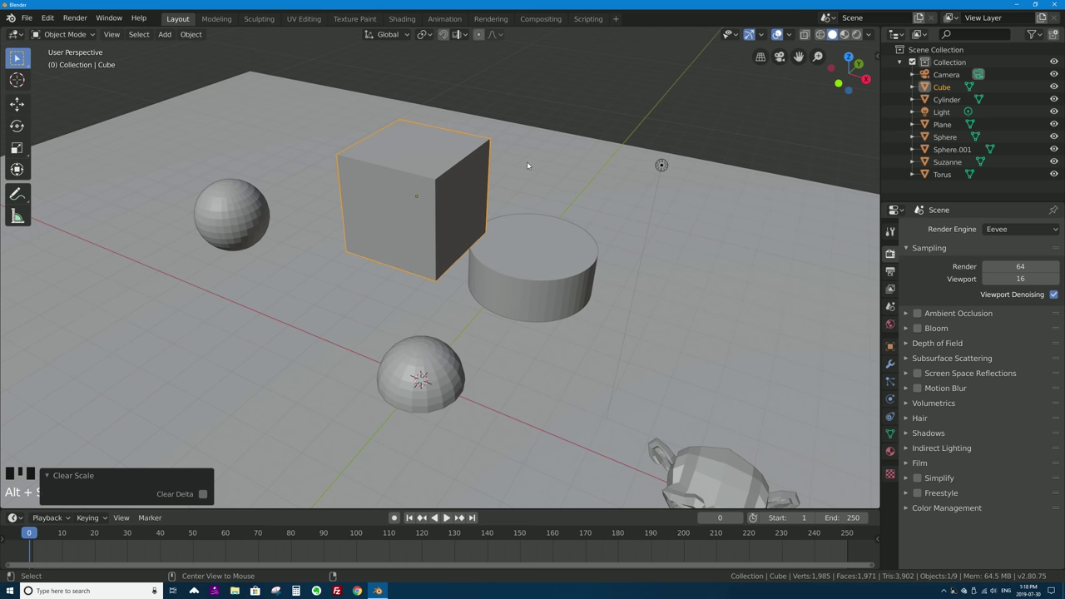
key("alt+g")
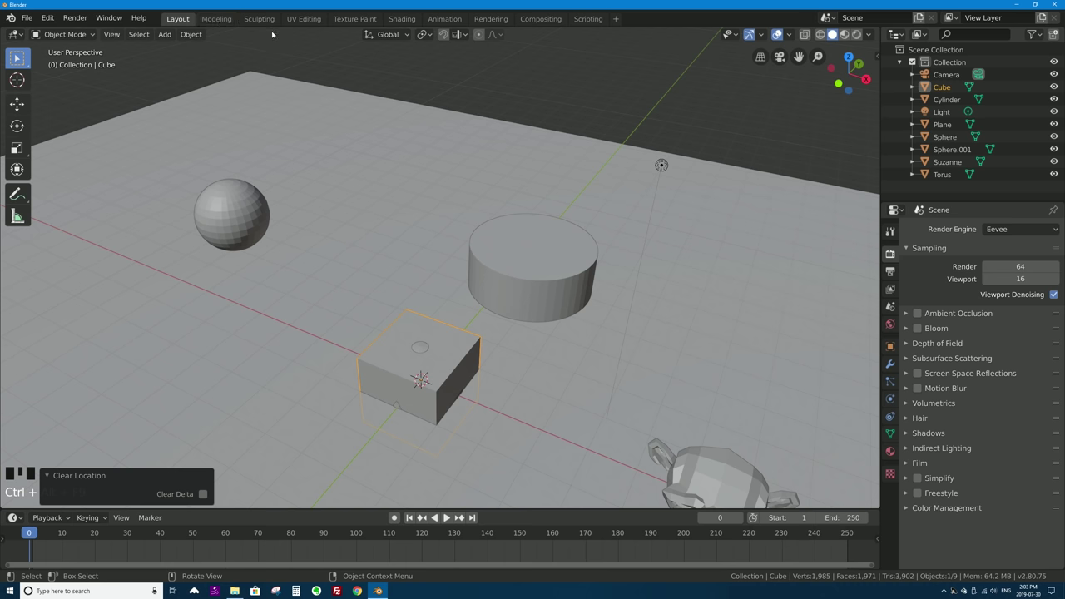
left_click(73, 34)
left_click(3, 378)
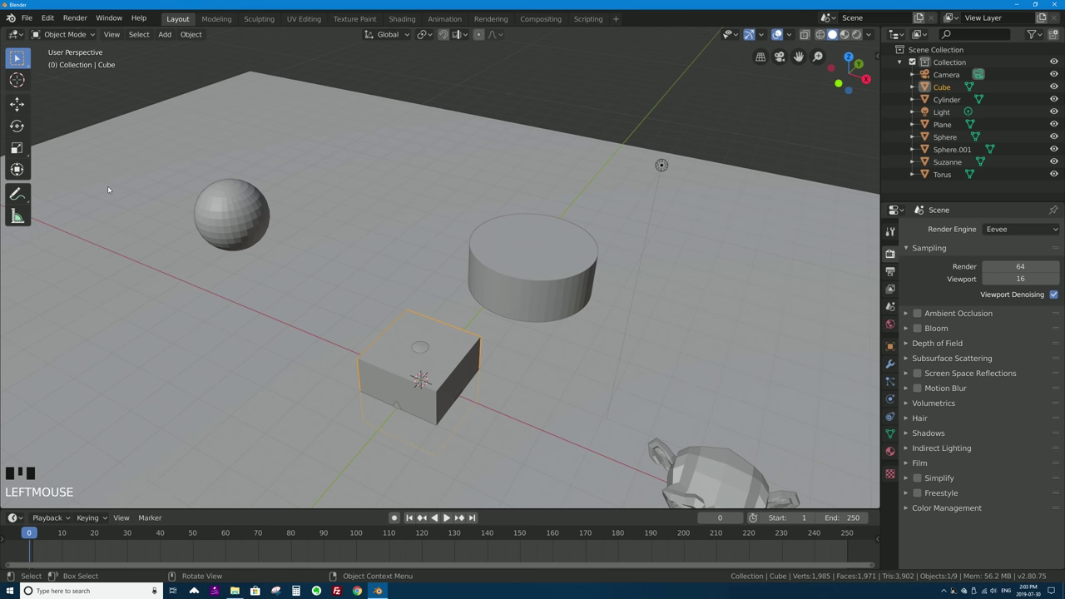
left_click(218, 18)
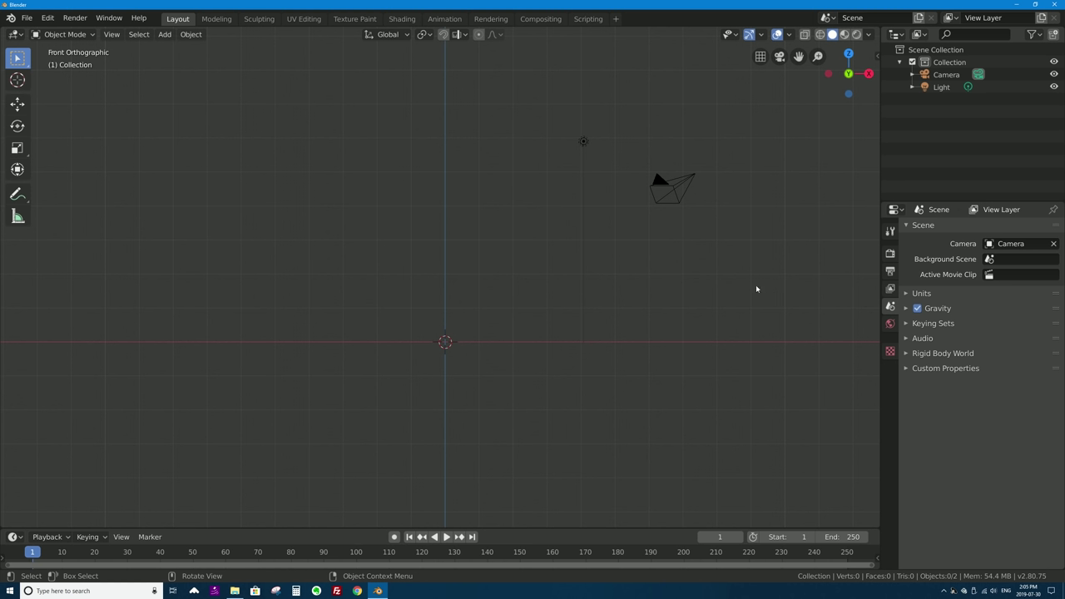
left_click(27, 17)
mouse_move(42, 34)
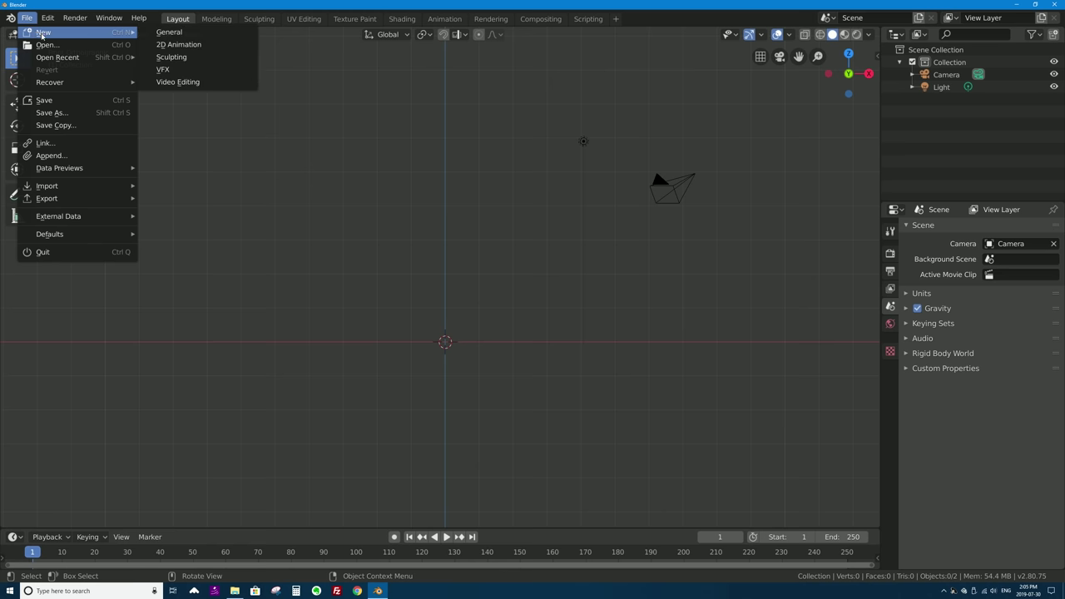
left_click(182, 35)
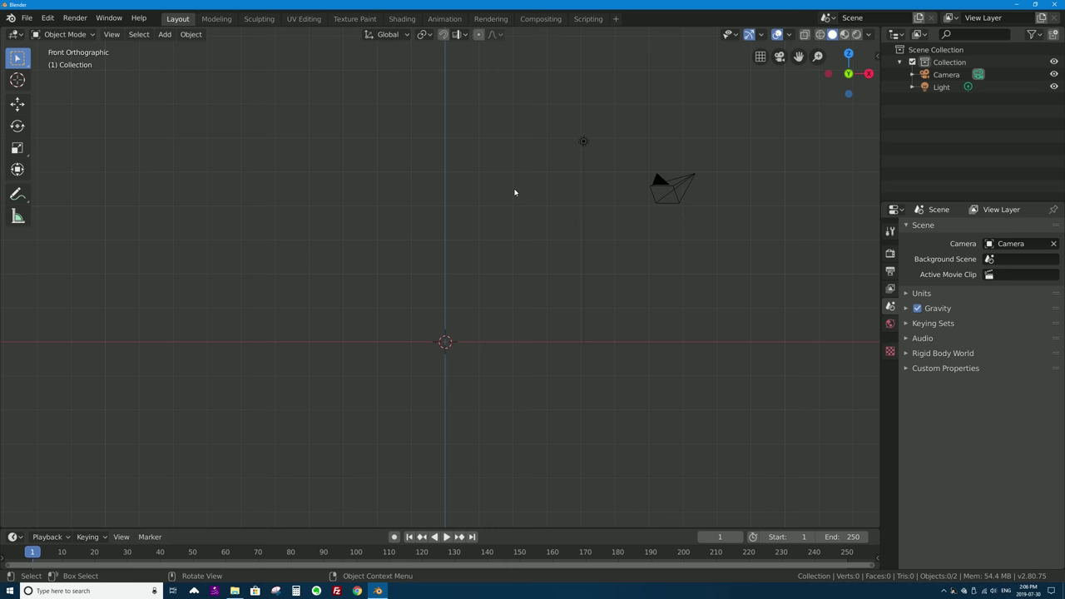
Step: Add a UV sphere mesh at the world origin of the scene
key("shift")
key("shift+a")
mouse_move(514, 191)
key("shift+a")
mouse_move(483, 147)
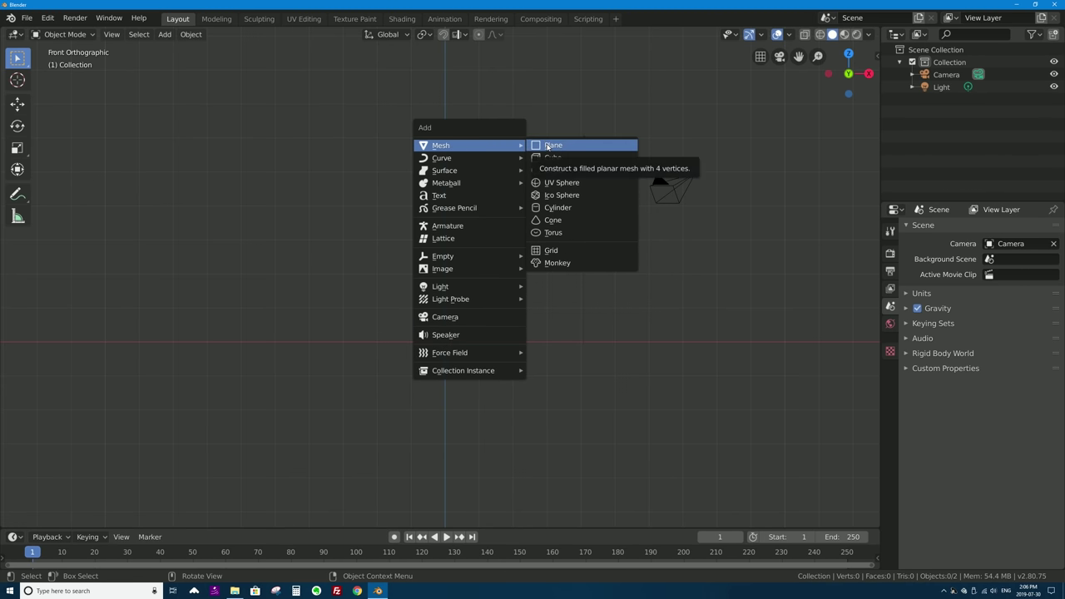
left_click(551, 182)
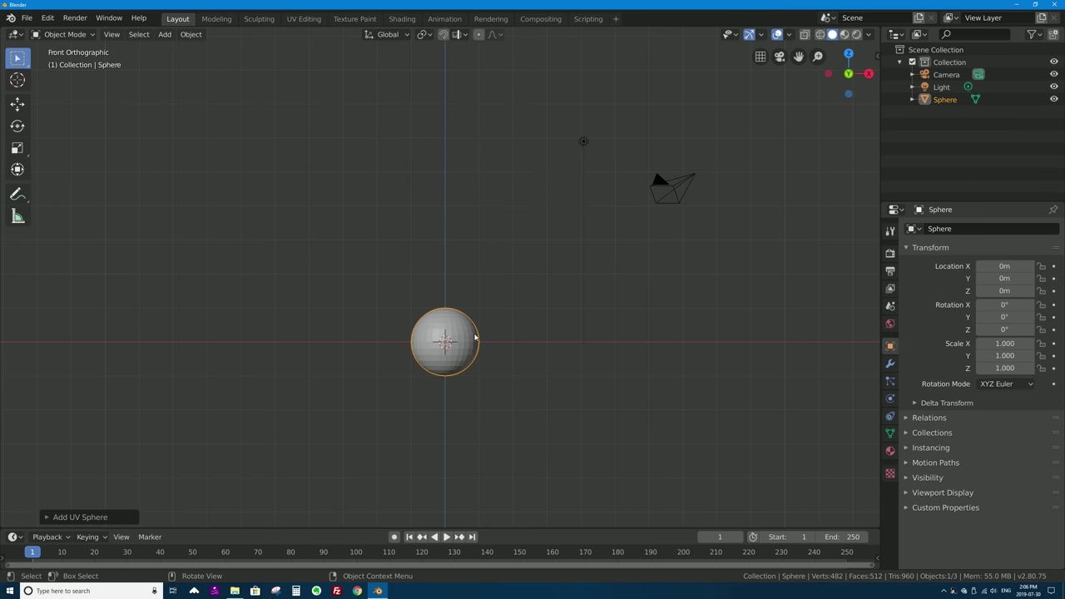
scroll(476, 335, "up", 1)
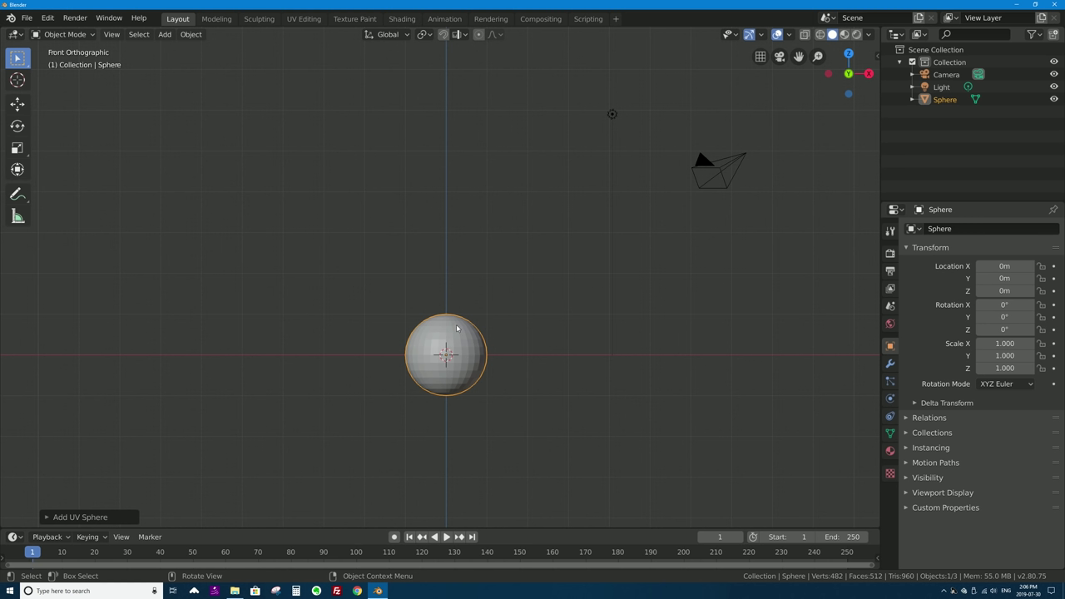
Step: Examine which context options are offered for the sphere, the light and the camera, including the sphere's duplicate commands
right_click(458, 327)
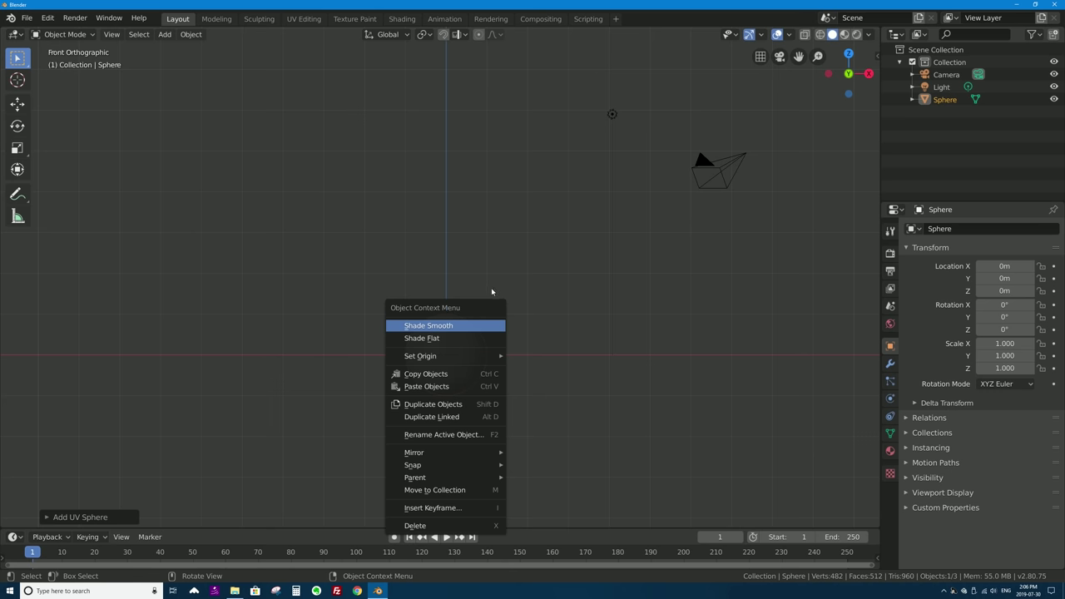
left_click(612, 115)
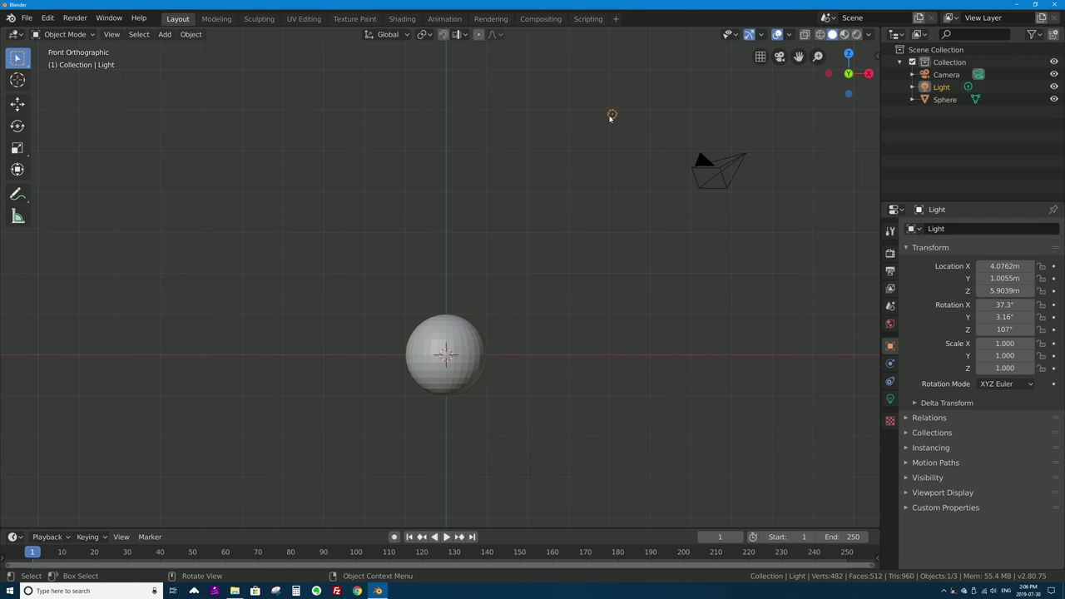
right_click(613, 116)
left_click(704, 163)
right_click(704, 163)
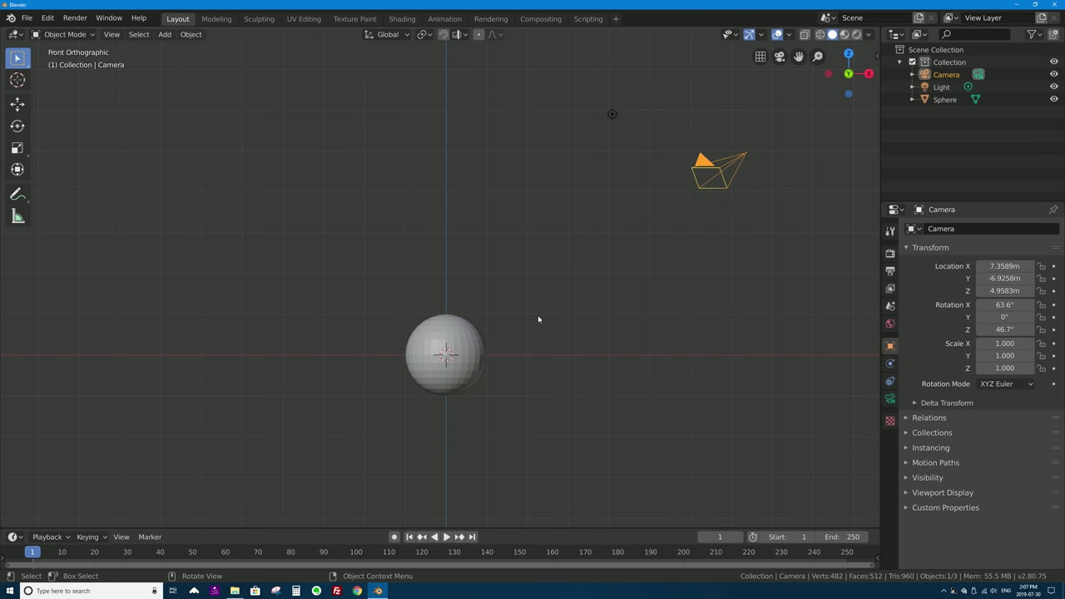
left_click(467, 350)
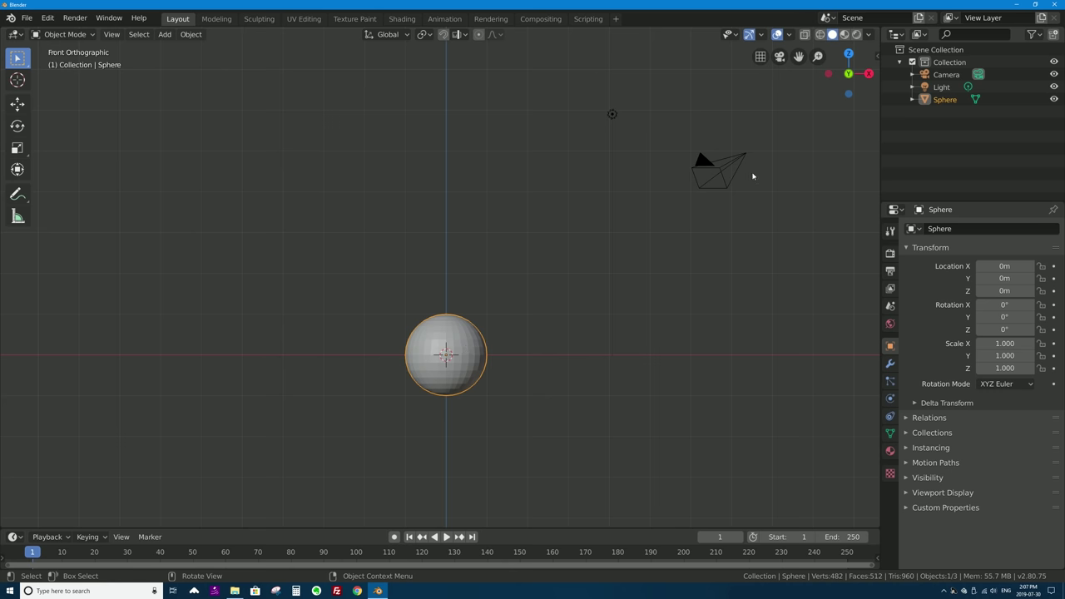
right_click(447, 333)
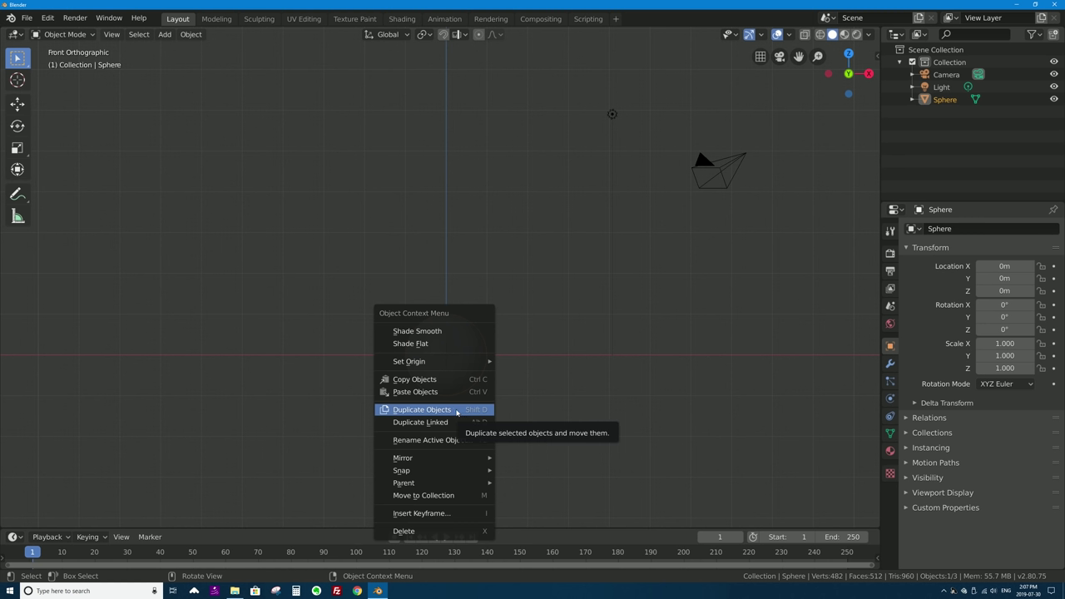
key("Escape")
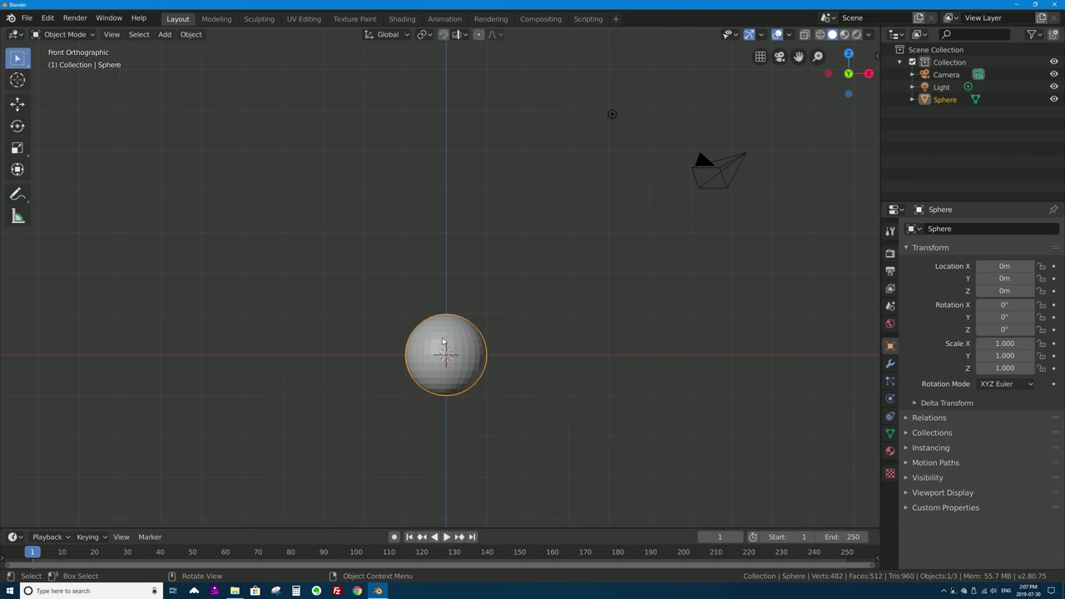
Step: Duplicate the sphere about 1.51 m up the global Z axis and scale the copy uniformly to about 0.8
right_click(456, 339)
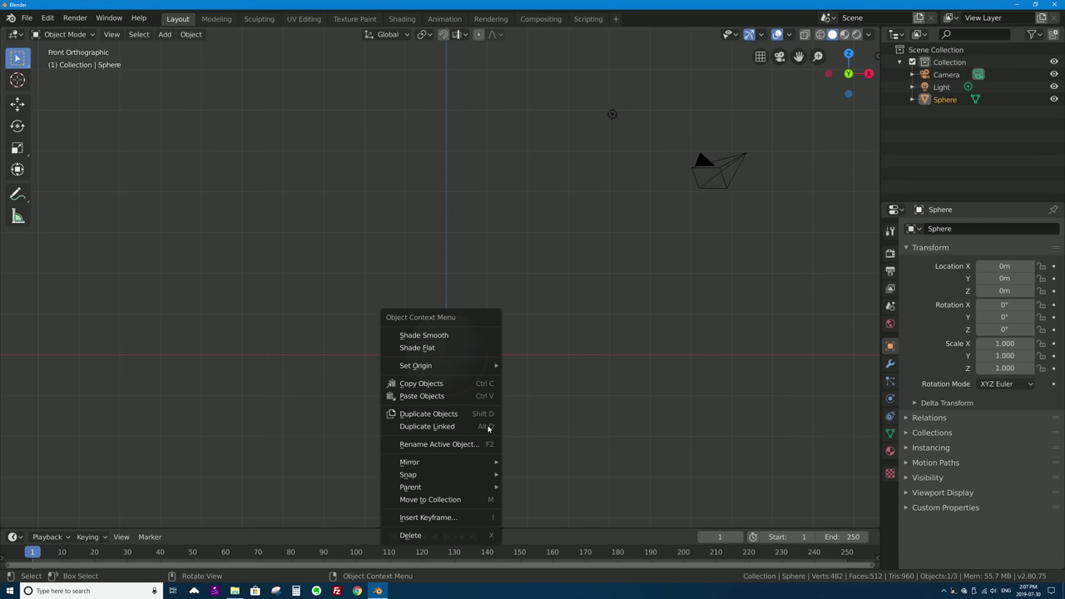
left_click(469, 415)
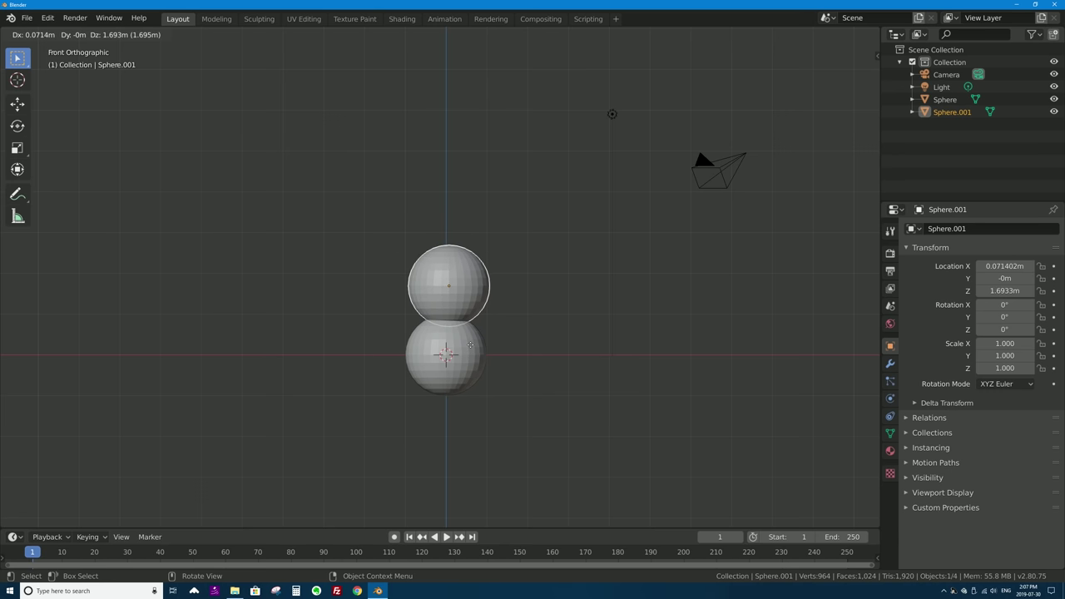
key("z")
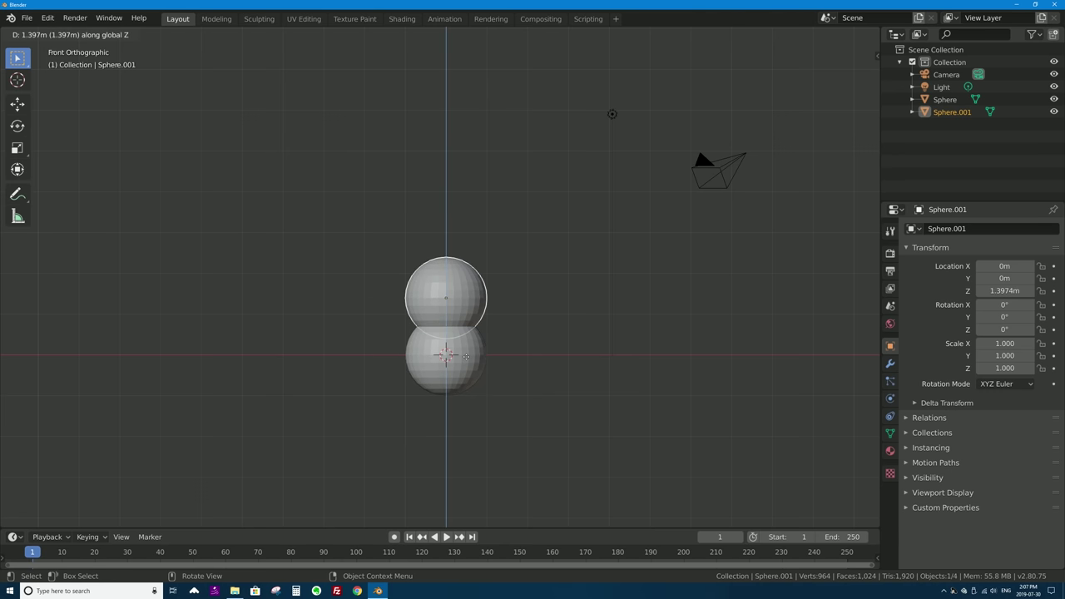
left_click(465, 353)
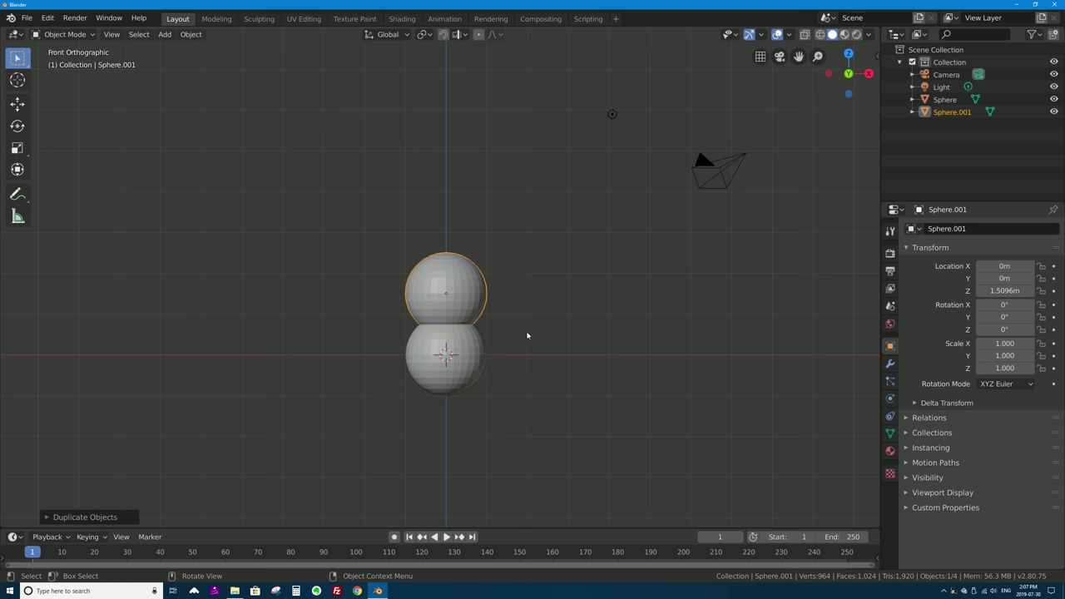
key("s")
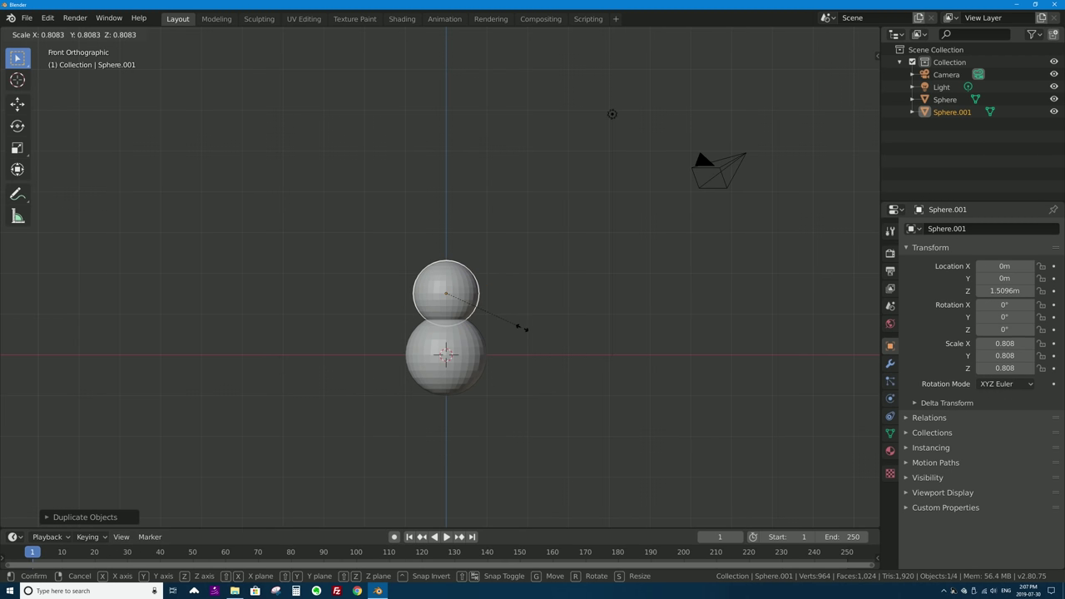
left_click(521, 326)
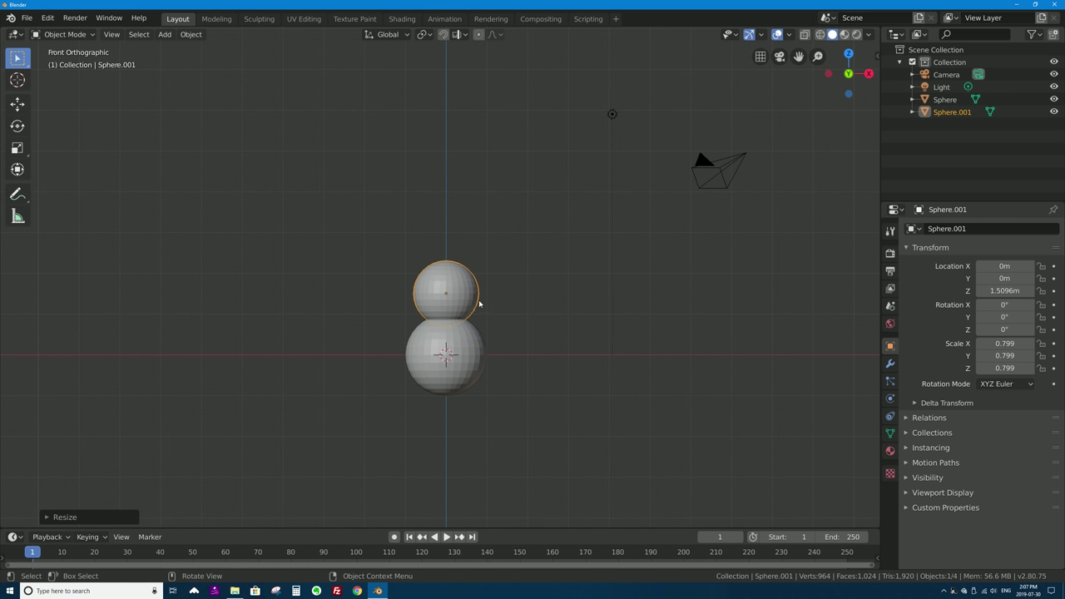
Step: Copy and paste the upper sphere, move the pasted copy up along Z onto the stack and scale it slightly smaller
key("ctrl+c")
key("ctrl+v")
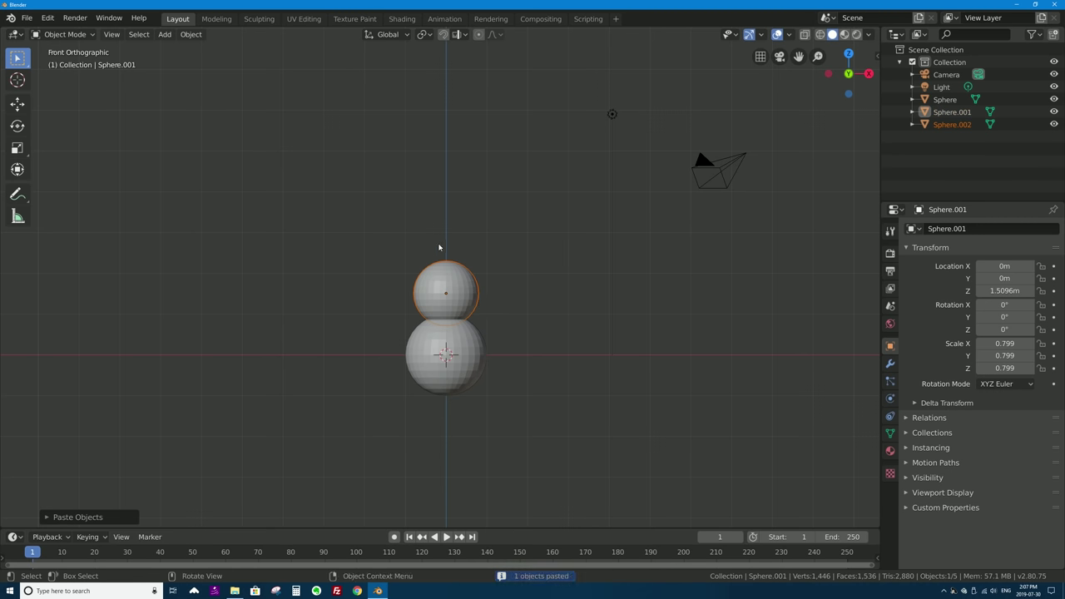
key("g")
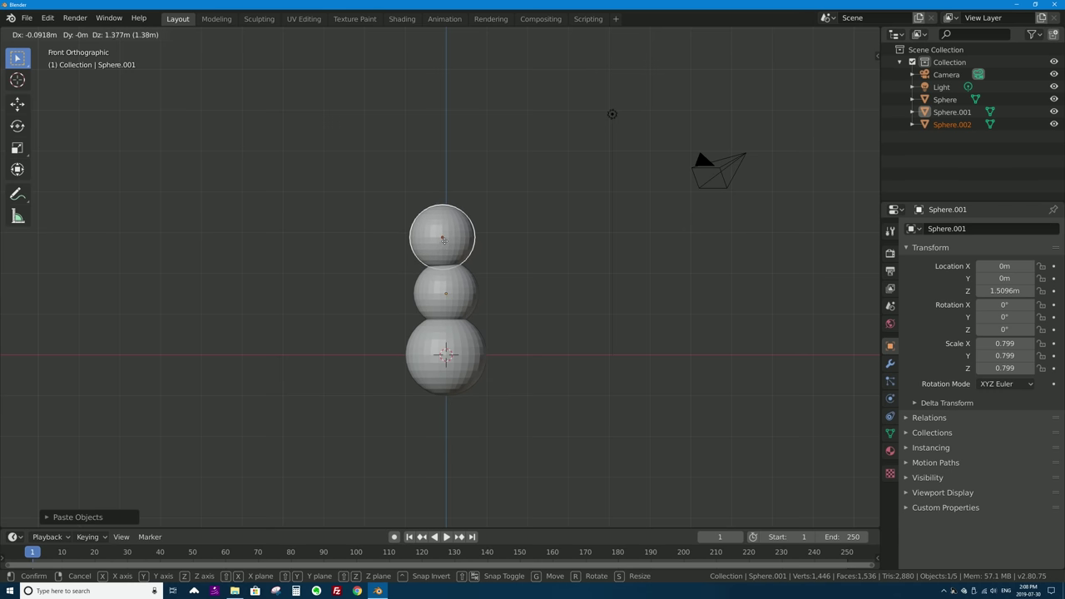
key("z")
left_click(450, 248)
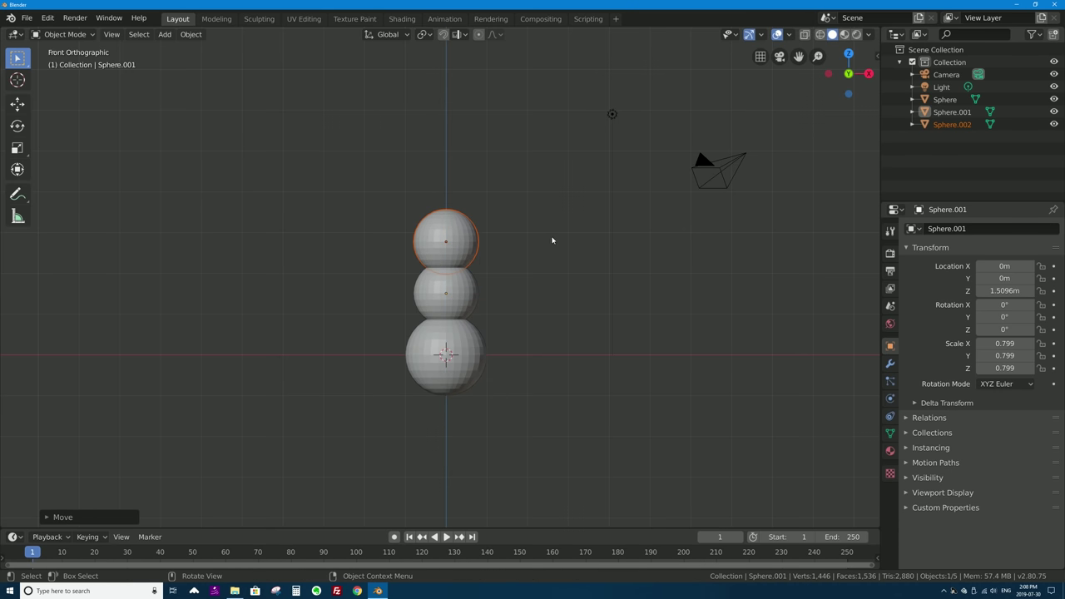
key("s")
left_click(522, 263)
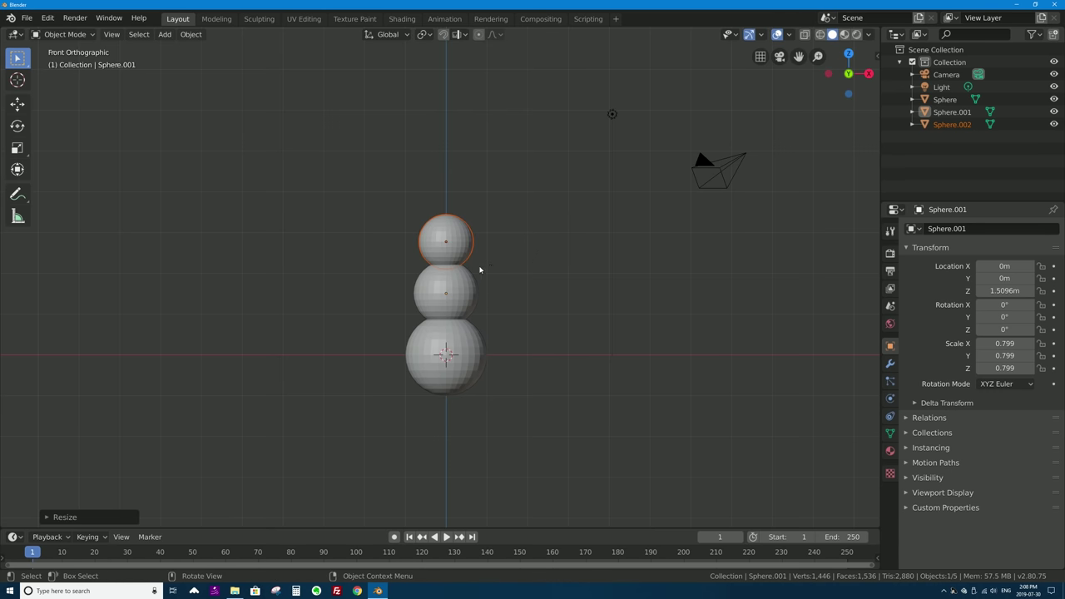
Step: Place the 3D cursor in the empty space just beside the top sphere, level with its centre
scroll(478, 258, "up", 5)
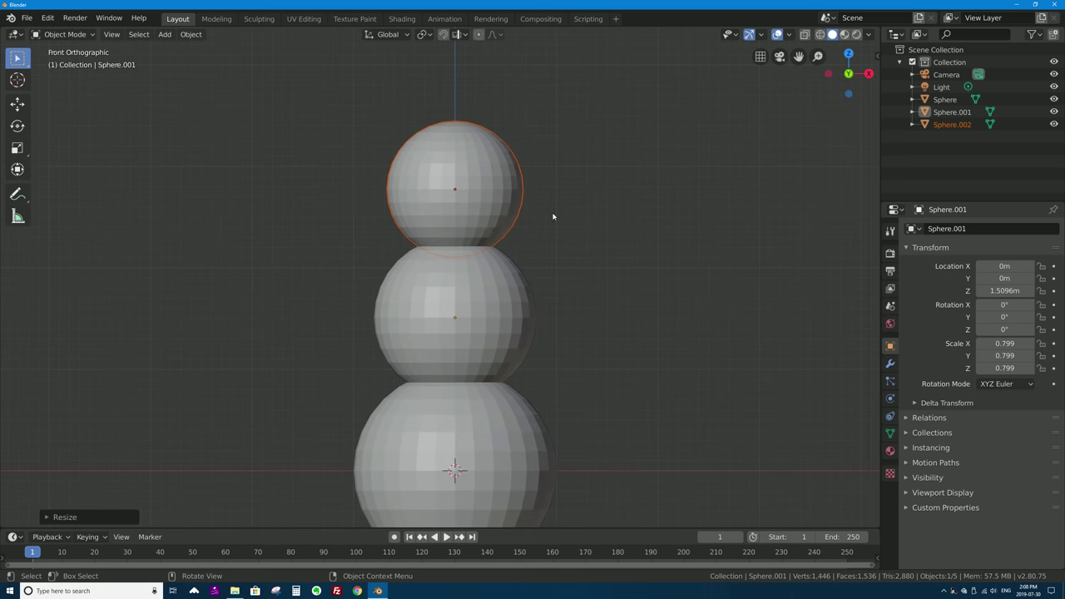
scroll(454, 437, "down", 1)
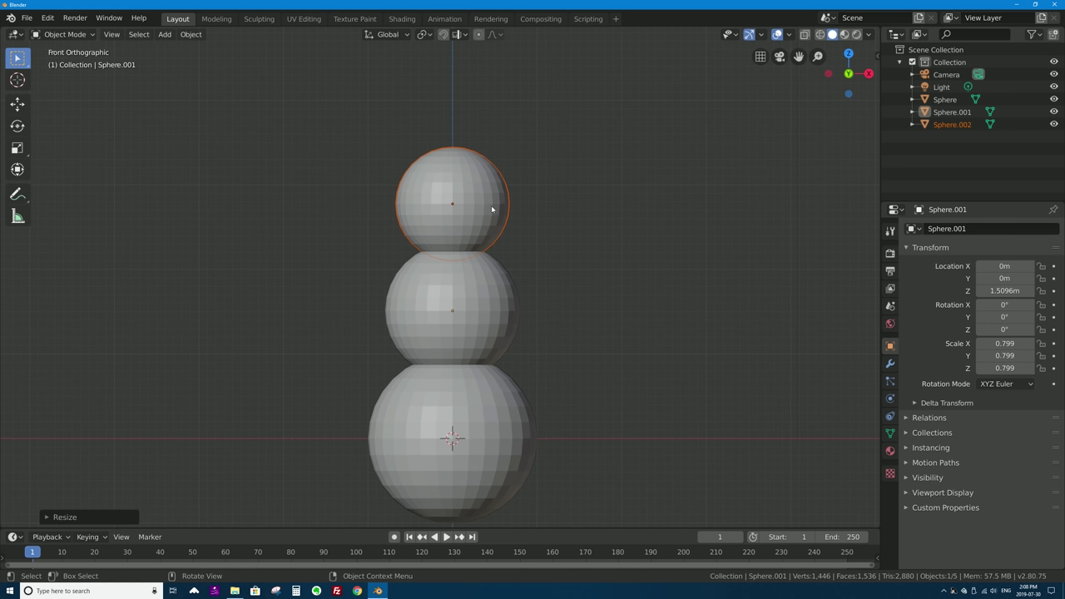
left_click(17, 80)
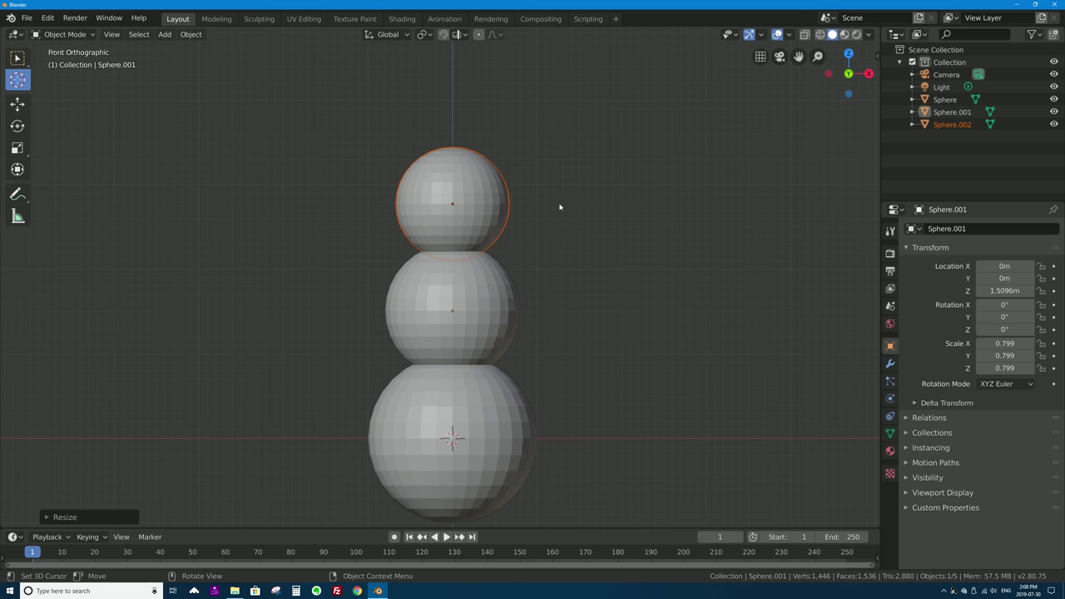
left_click(559, 203)
left_click(17, 58)
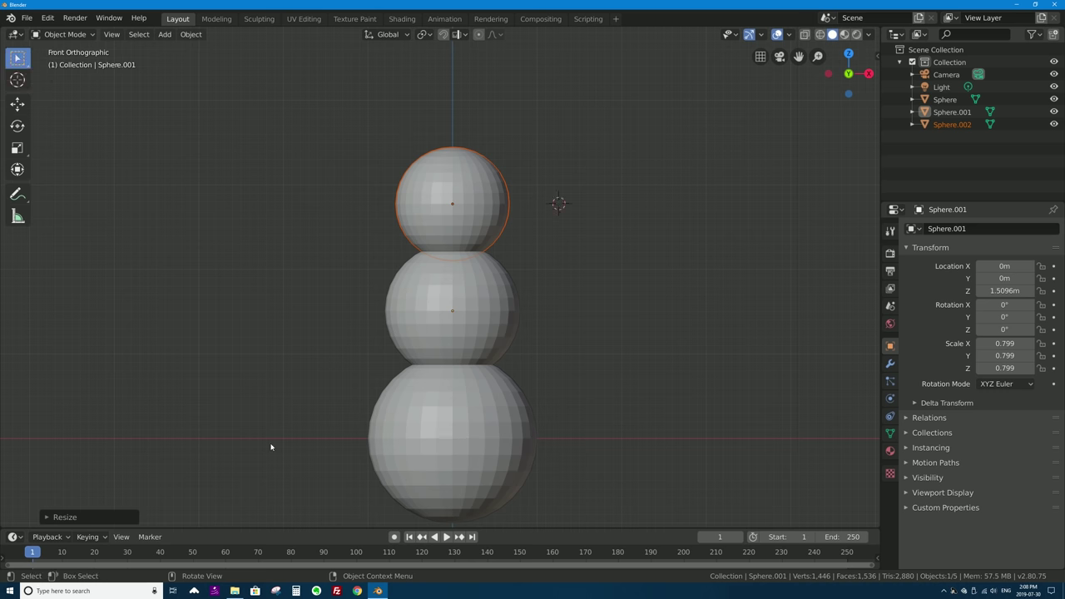
Step: Add a cone mesh at the 3D cursor and scale it uniformly to about 0.145
key("shift+a")
mouse_move(336, 299)
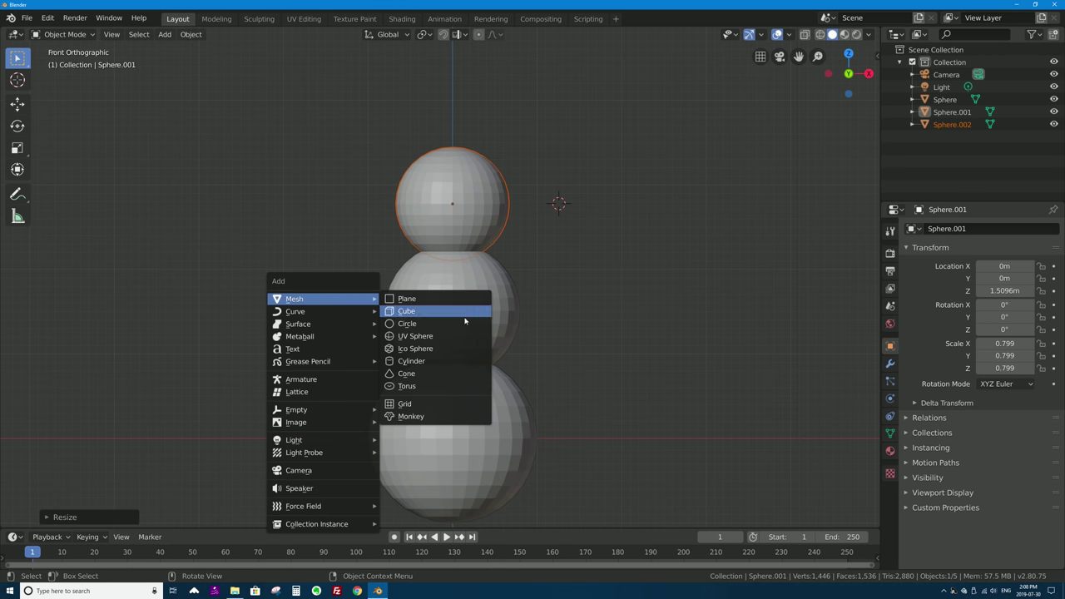
left_click(445, 376)
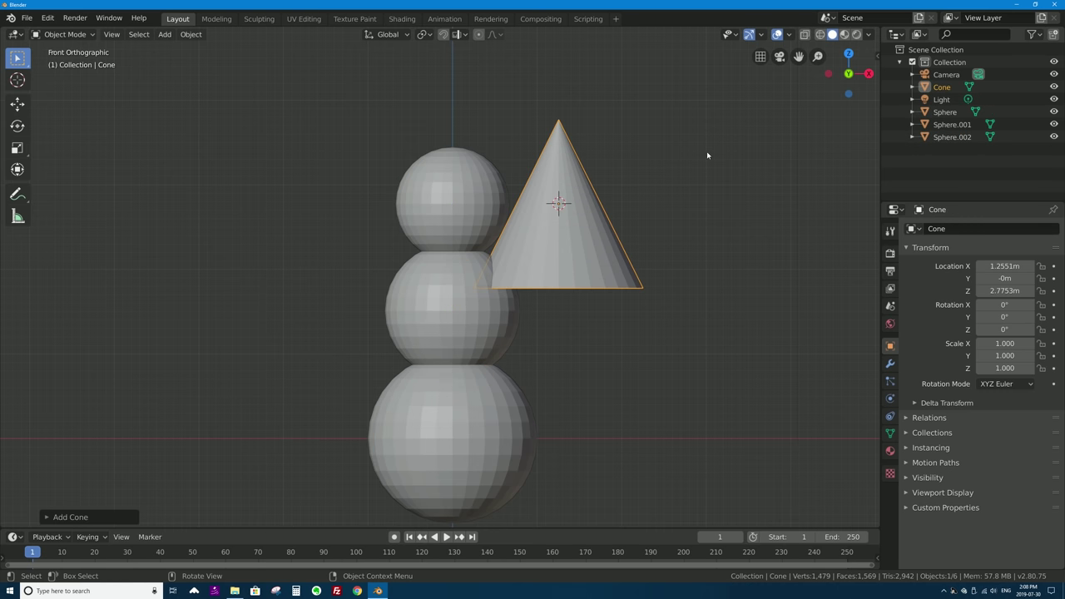
key("s")
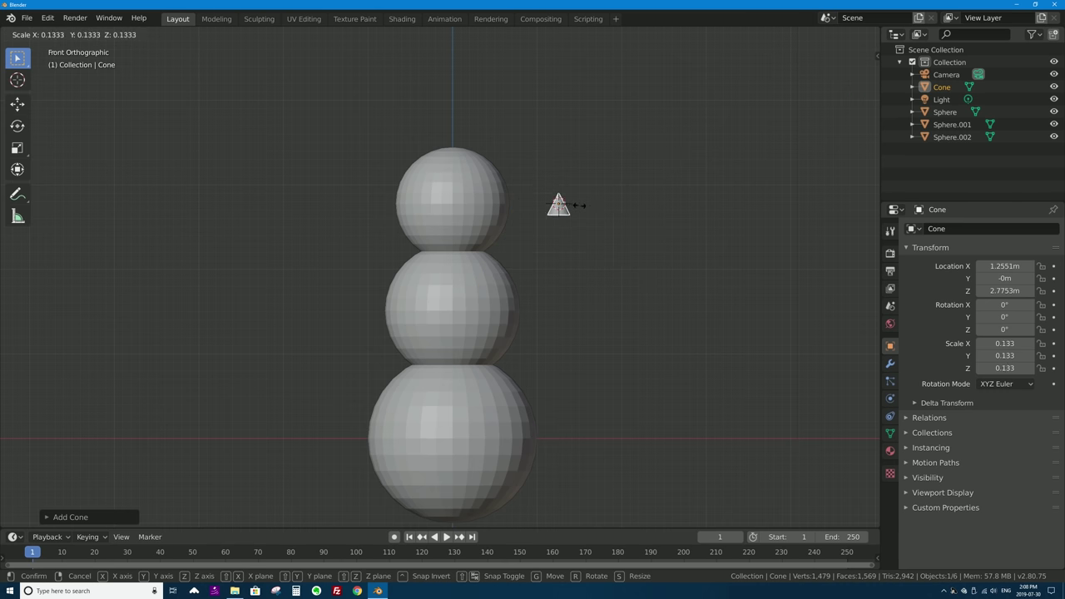
left_click(564, 225)
middle_click_drag(563, 228, 567, 222)
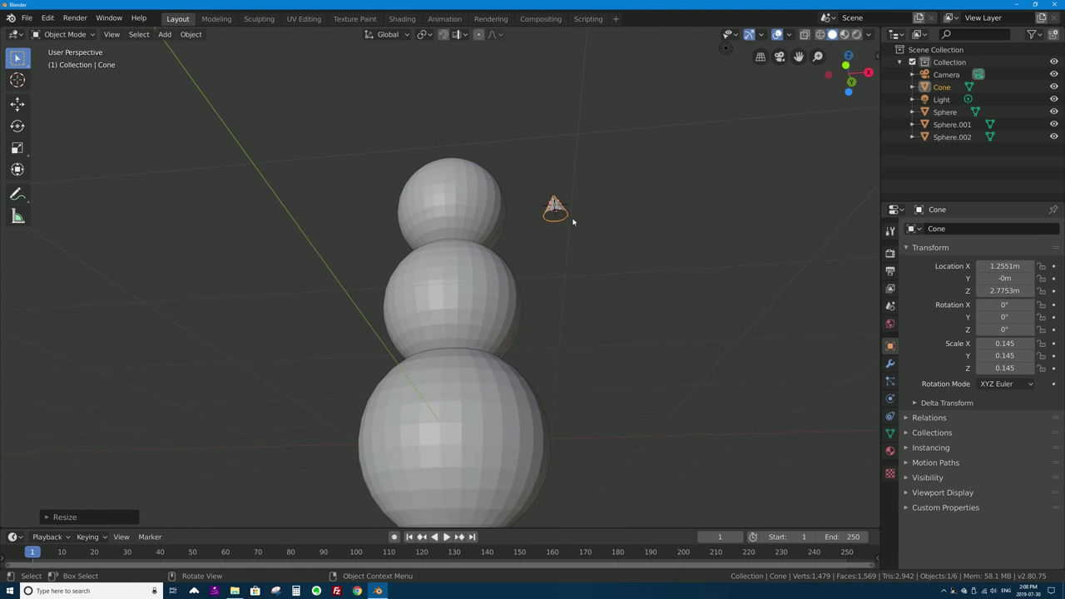
Step: Stretch the cone along the Z axis to a scale of about 0.431 and switch to the right side view
key("KP_1")
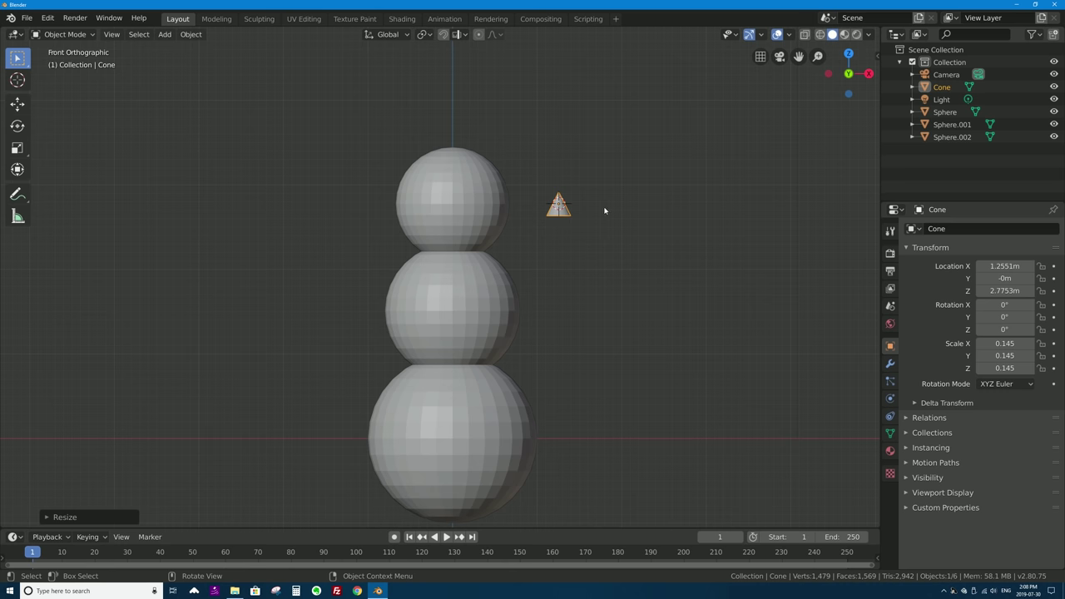
key("s")
key("z")
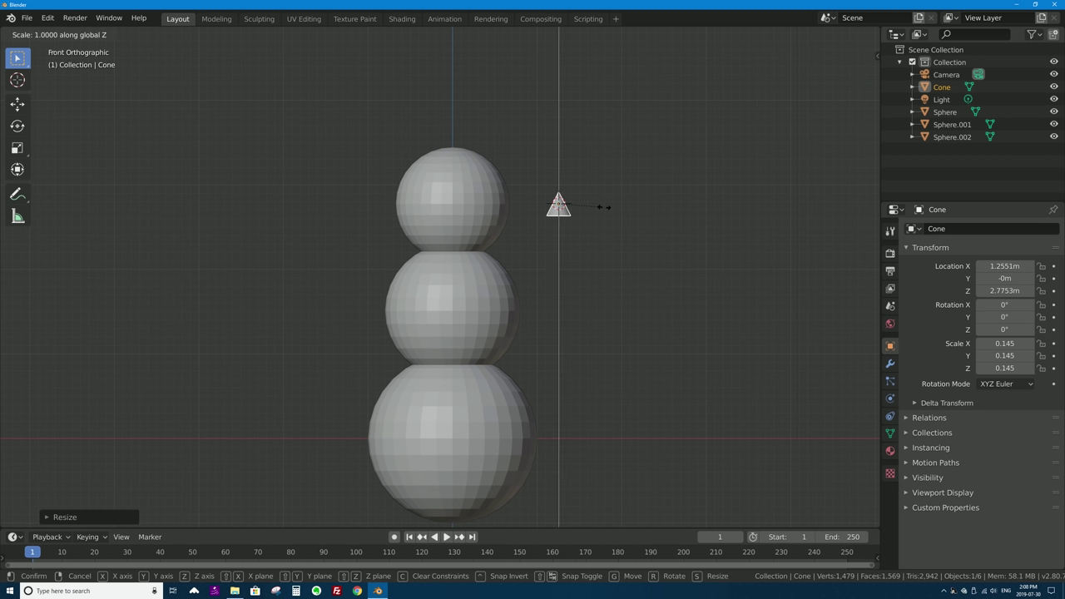
left_click(675, 207)
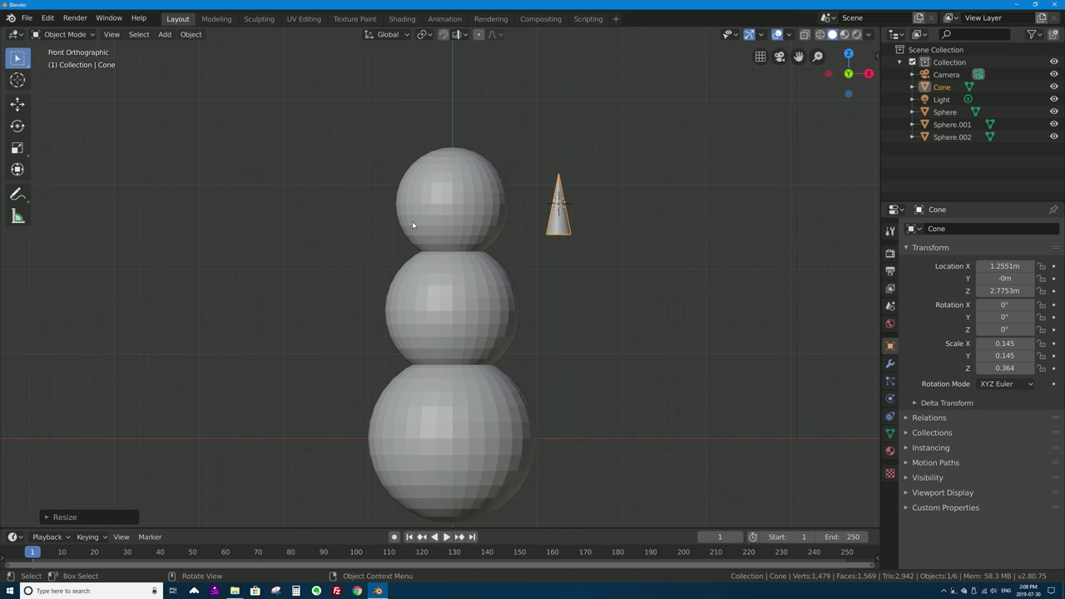
left_click(16, 147)
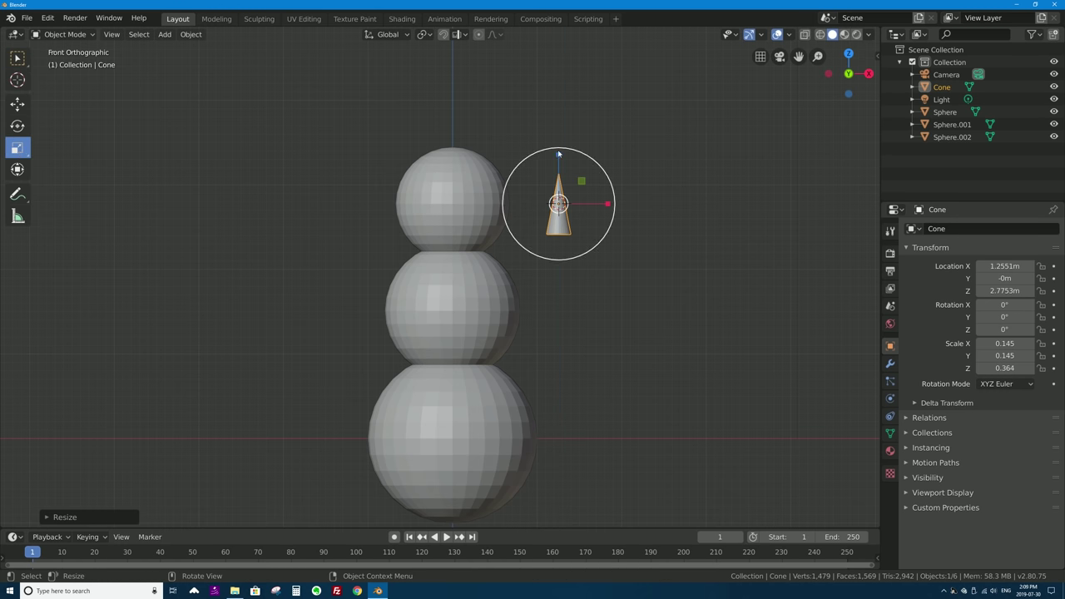
mouse_move(558, 154)
left_mouse_down()
mouse_move(561, 171)
mouse_move(566, 145)
left_mouse_up()
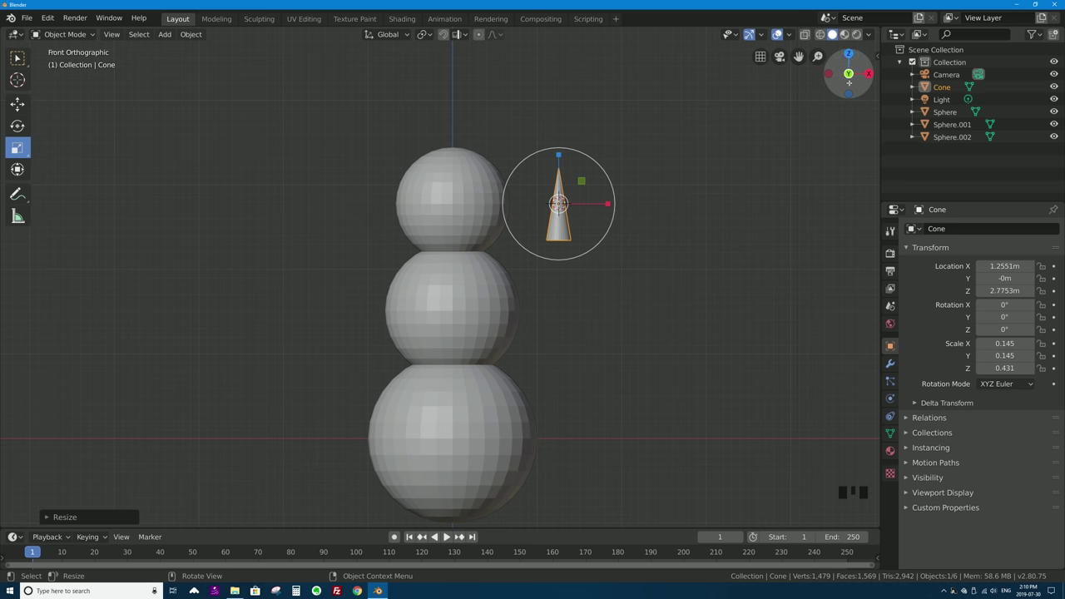
left_click(868, 73)
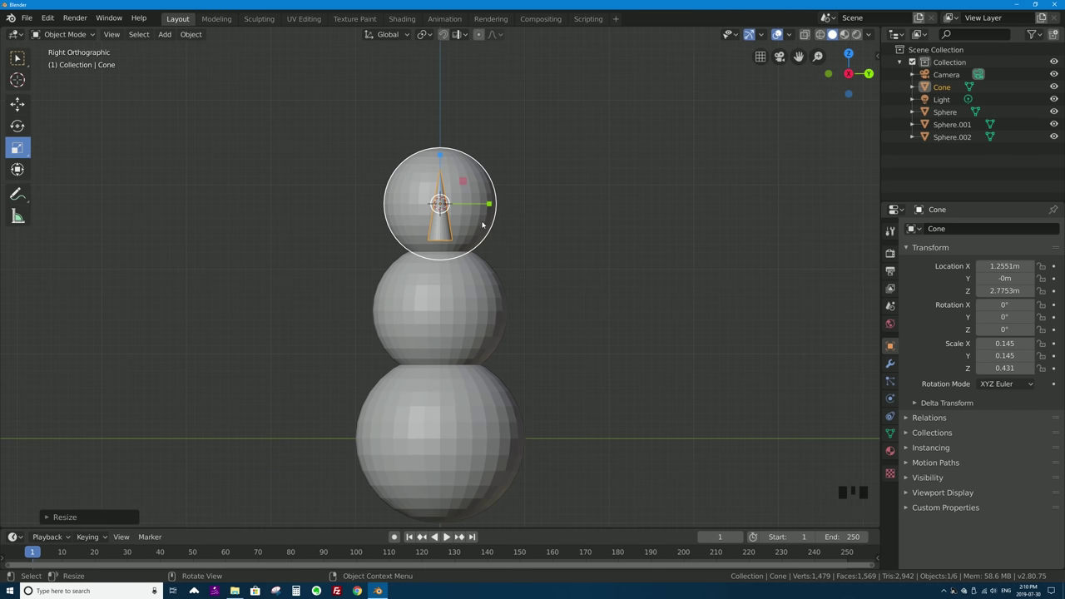
Step: Try rotating the cone by 90° in the side view, and undo that rotation
key("r")
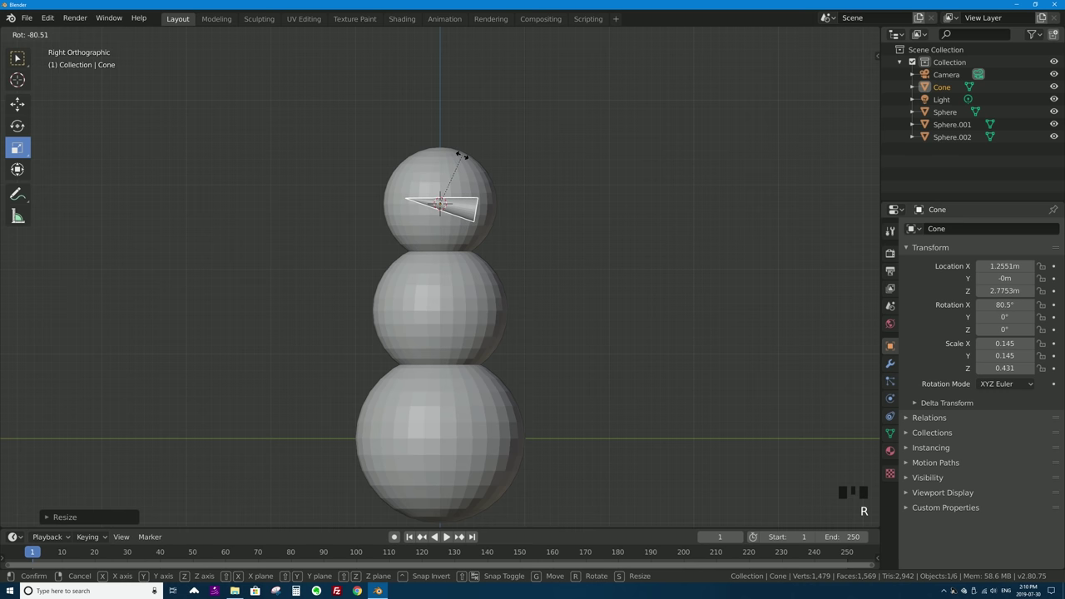
type("90")
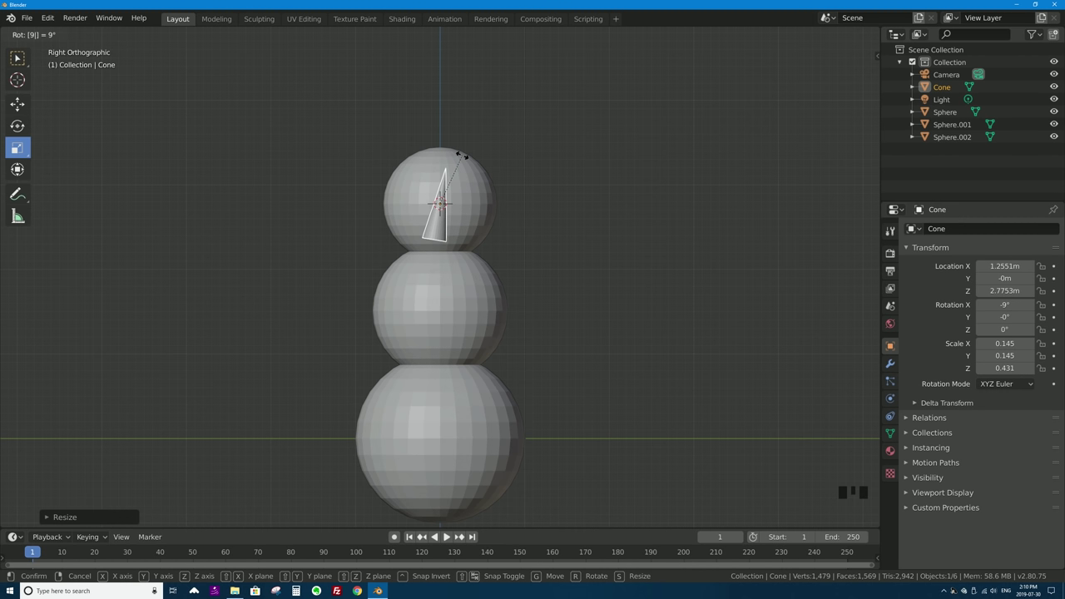
key("KP_Enter")
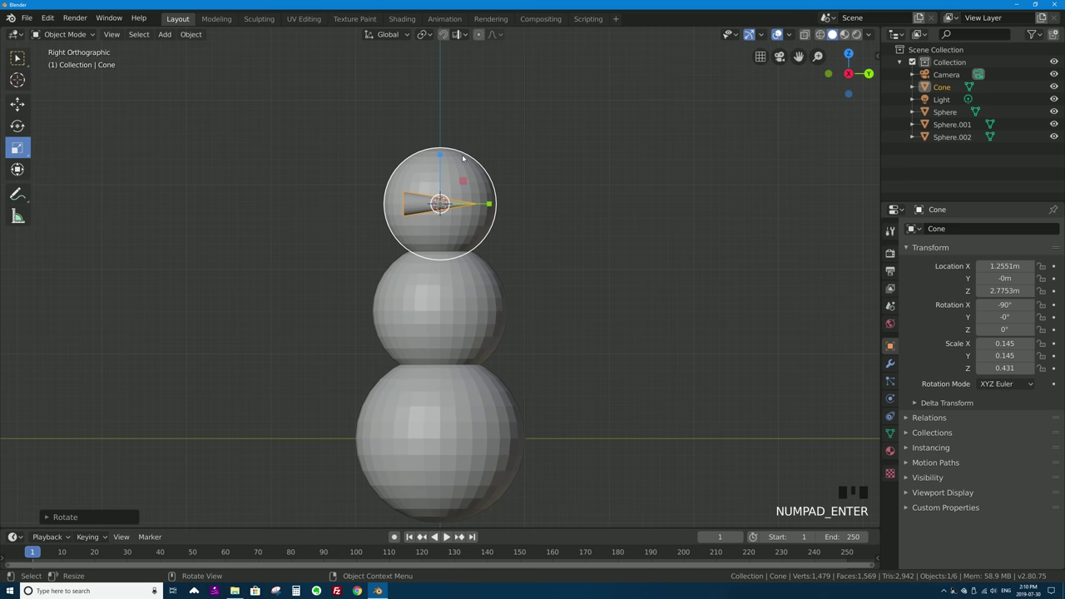
key("ctrl+z")
Step: Rotate the cone by -90° in the side view and move it to Y about -1.01 m, against the top sphere's front
key("r")
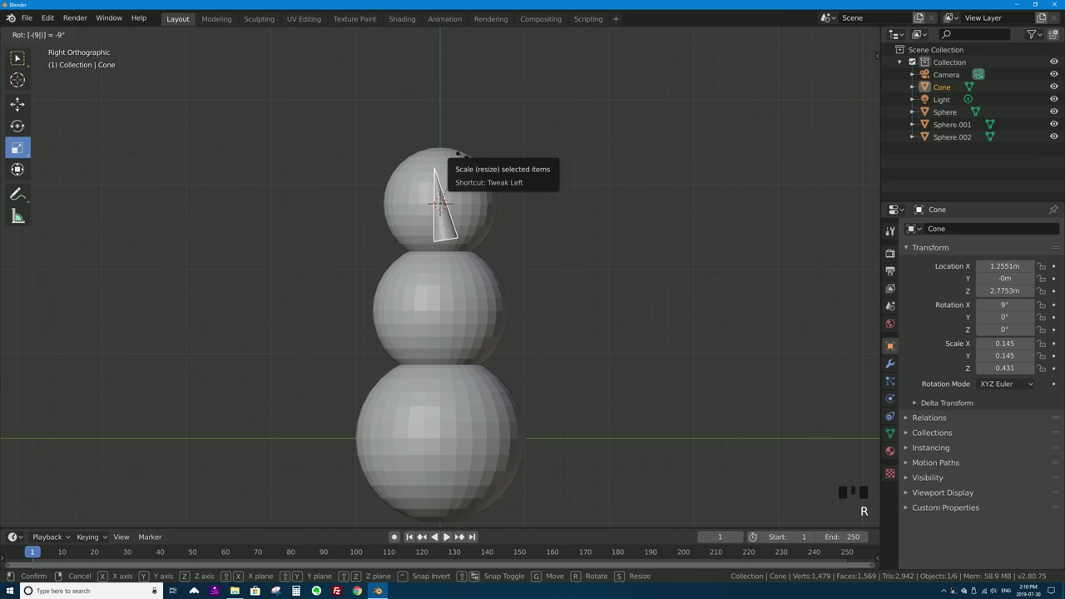
type("90")
key("KP_Enter")
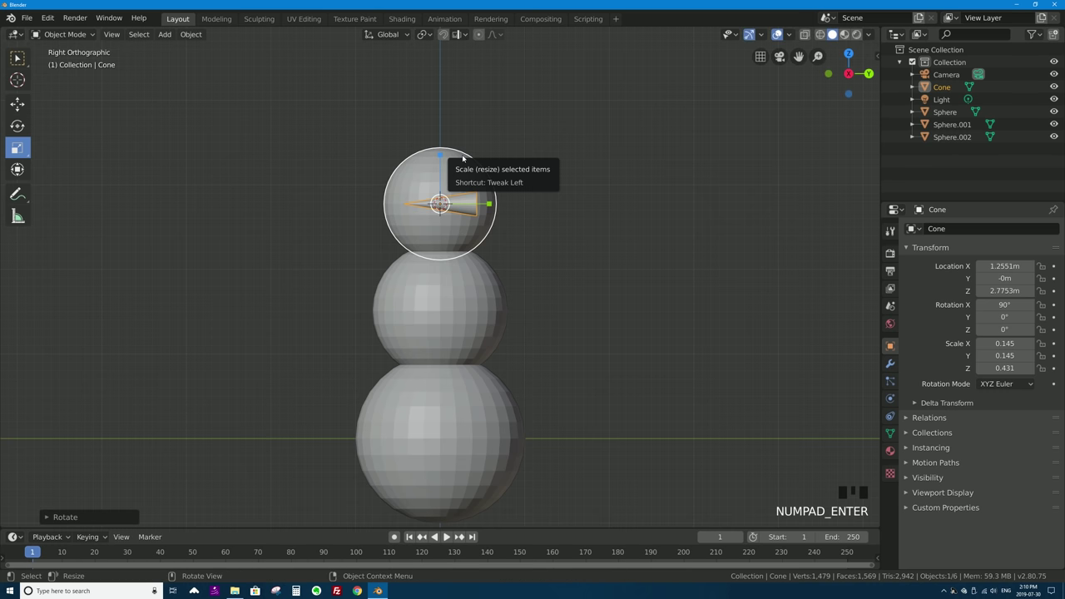
key("g")
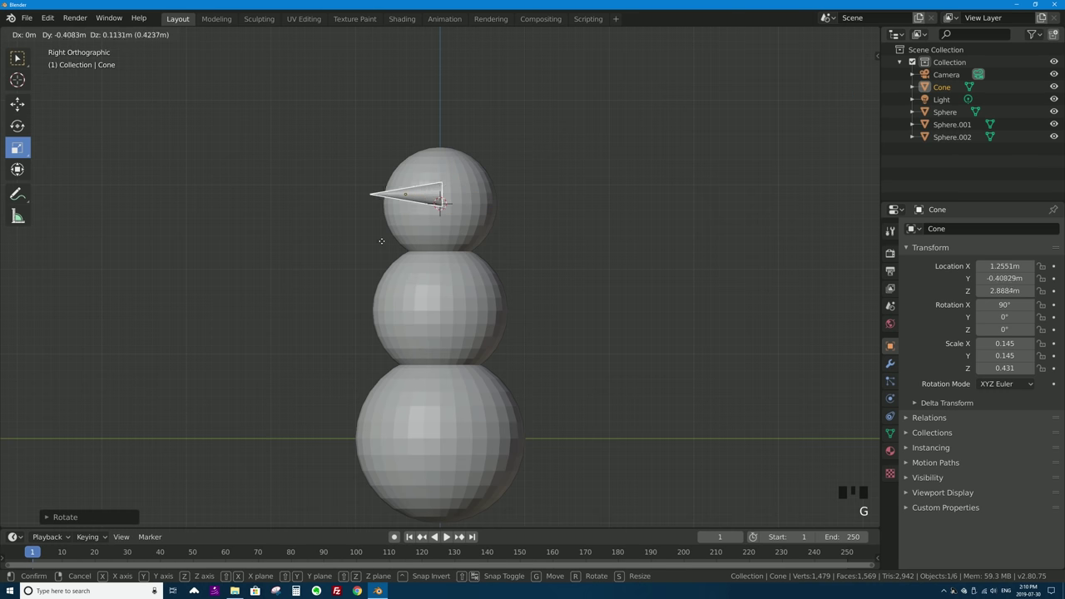
left_click(342, 252)
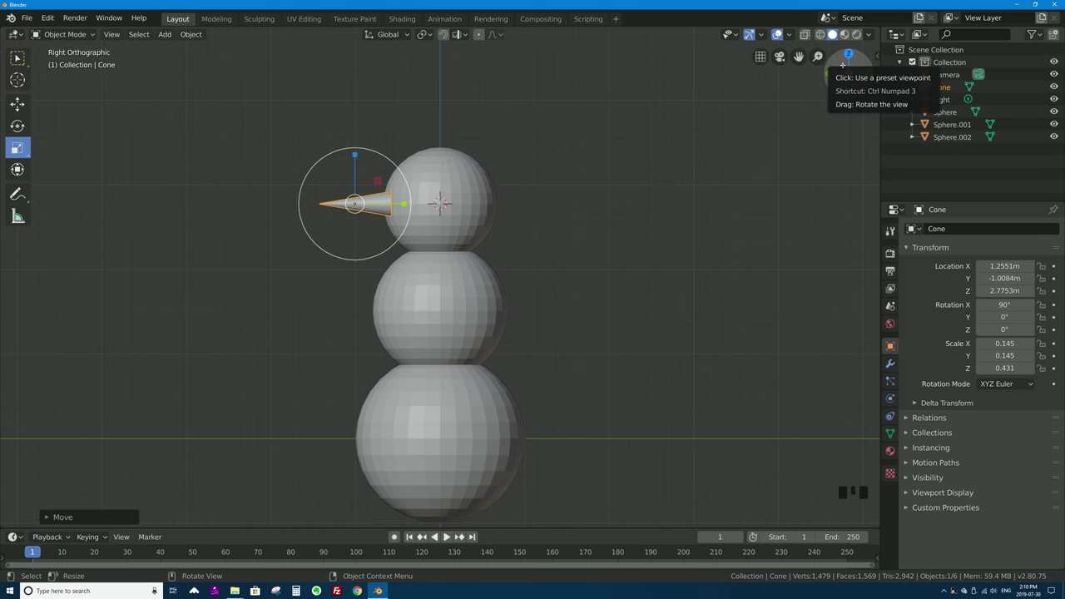
Step: Centre the cone on the top sphere as a nose, at X about 0.006 m and Z about 2.78 m
left_click(868, 74)
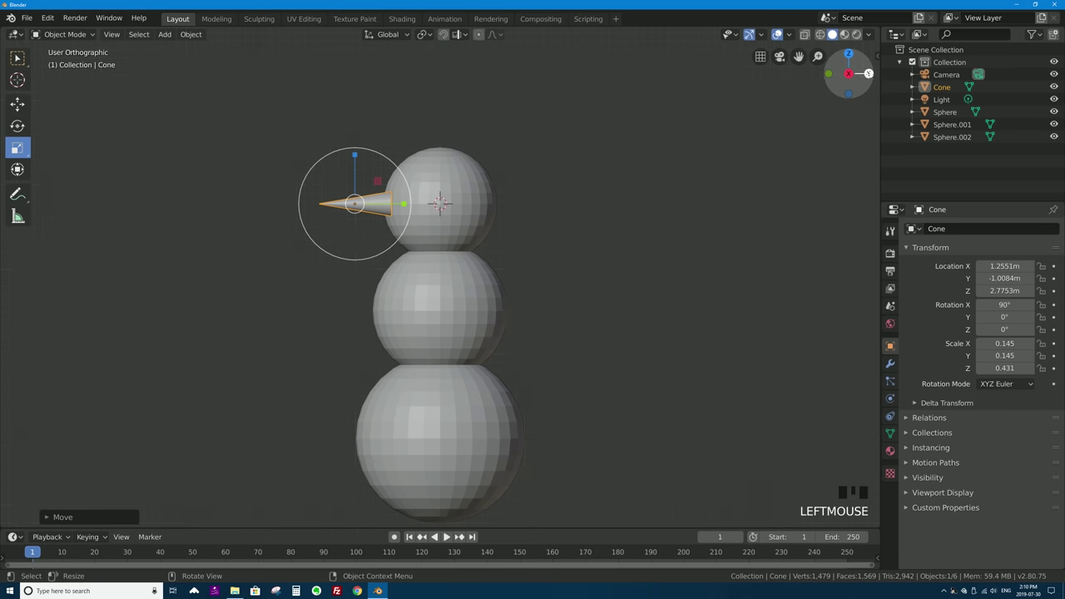
key("g")
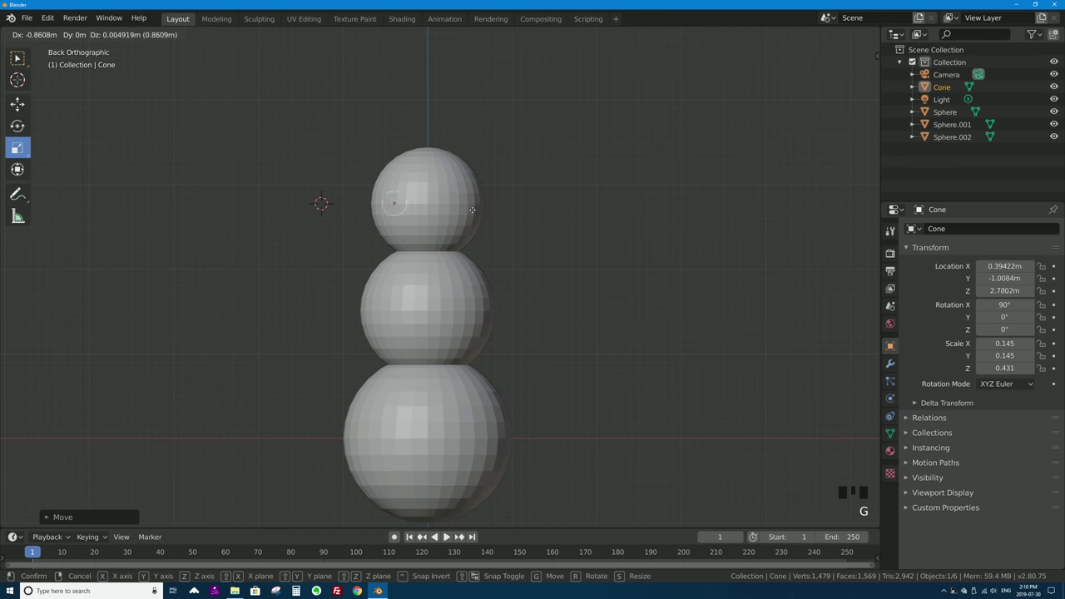
left_click(499, 209)
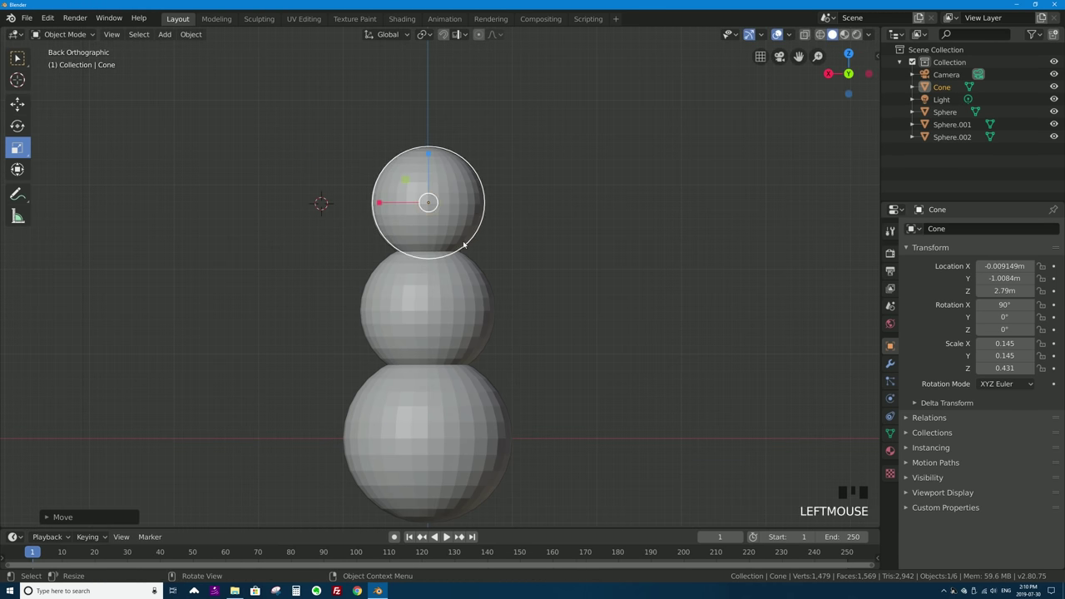
middle_click_drag(500, 209, 501, 285)
left_click(500, 284)
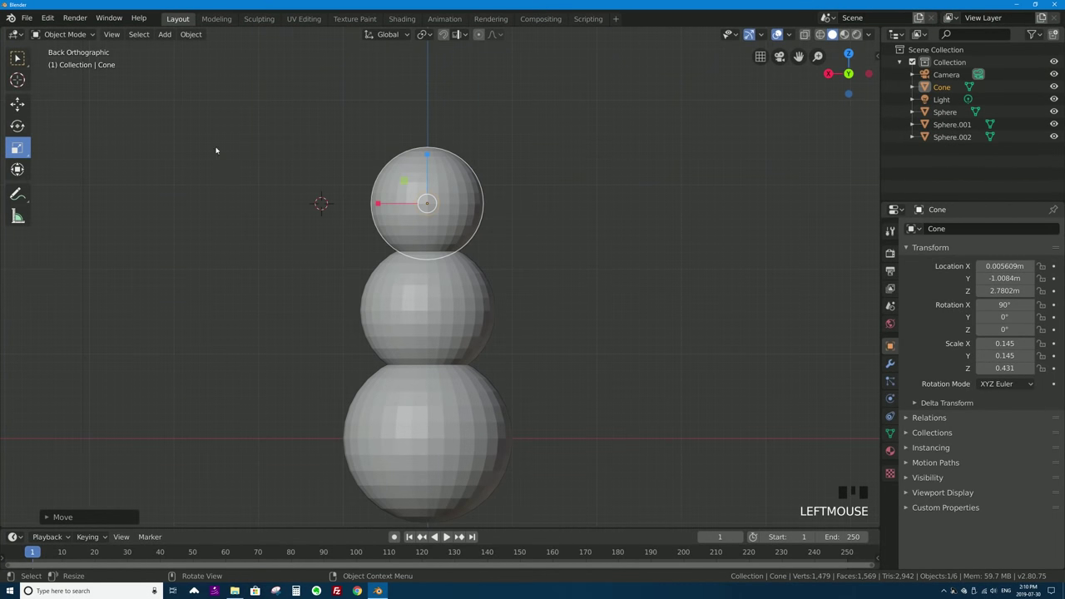
left_click(848, 74)
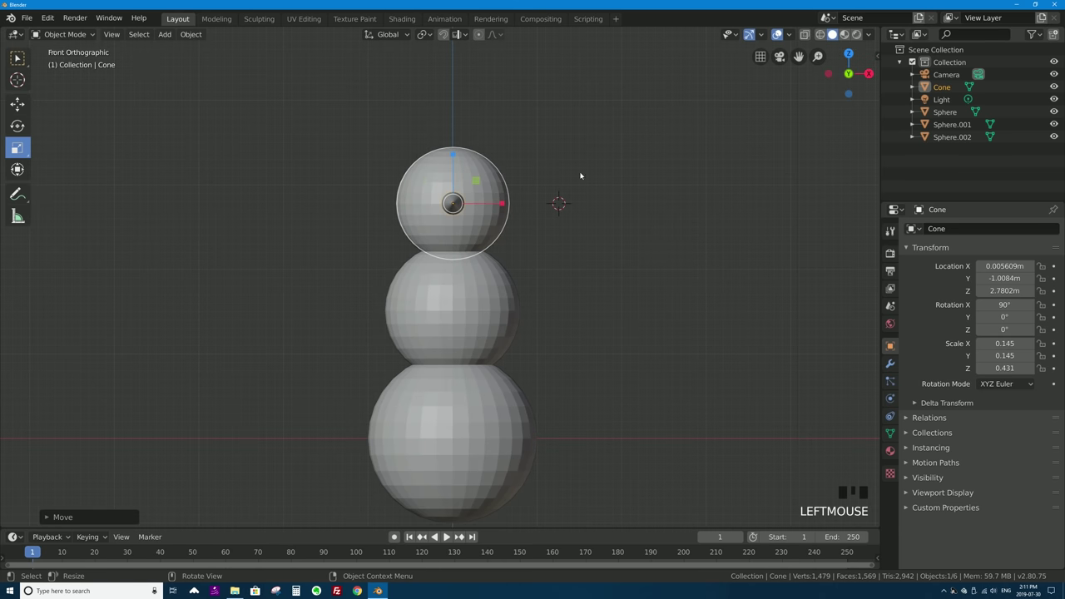
middle_click_drag(581, 176, 512, 187)
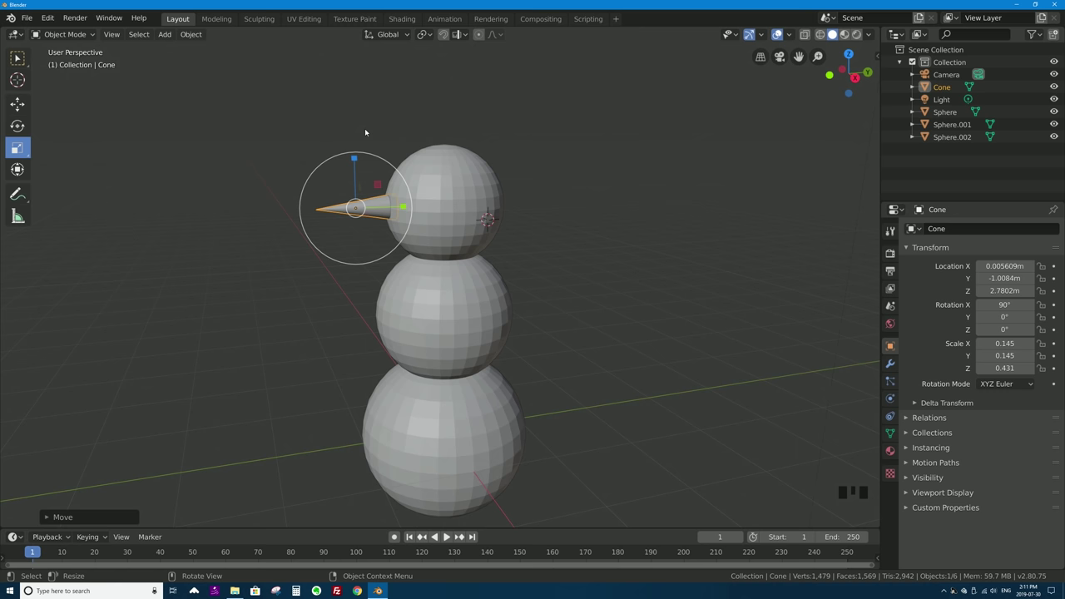
Step: Add an ico sphere at the 3D cursor and scale it uniformly to about 0.218 for an eye
key("grave")
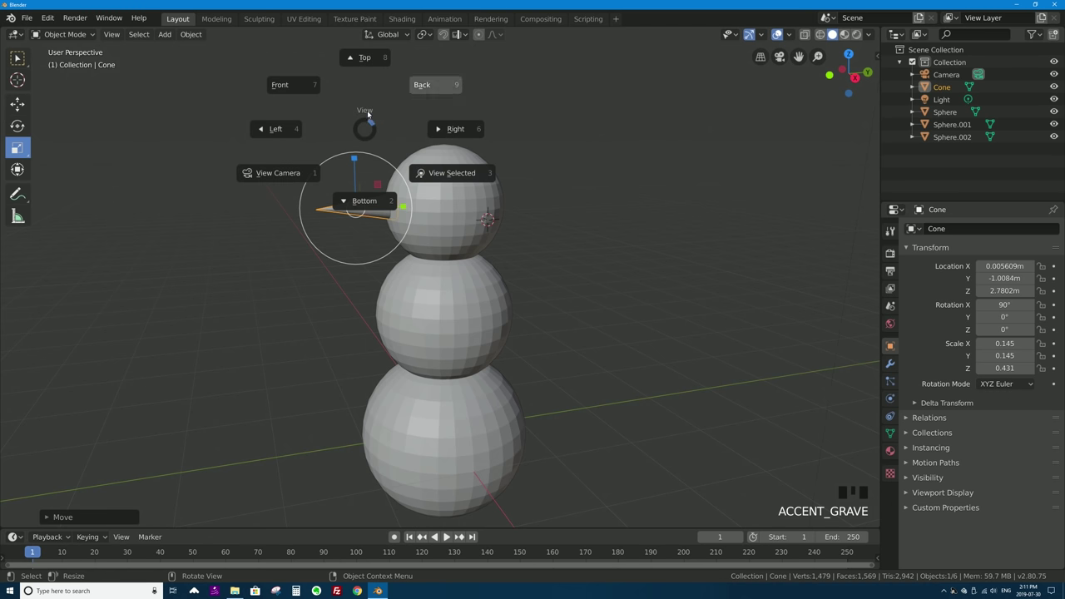
left_click(286, 87)
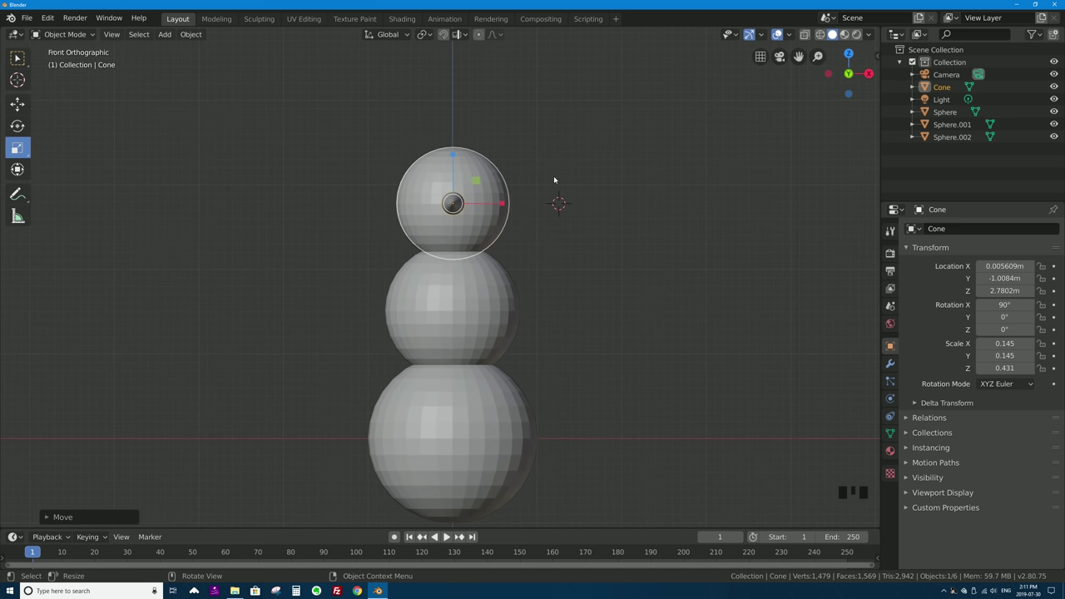
key("shift+a")
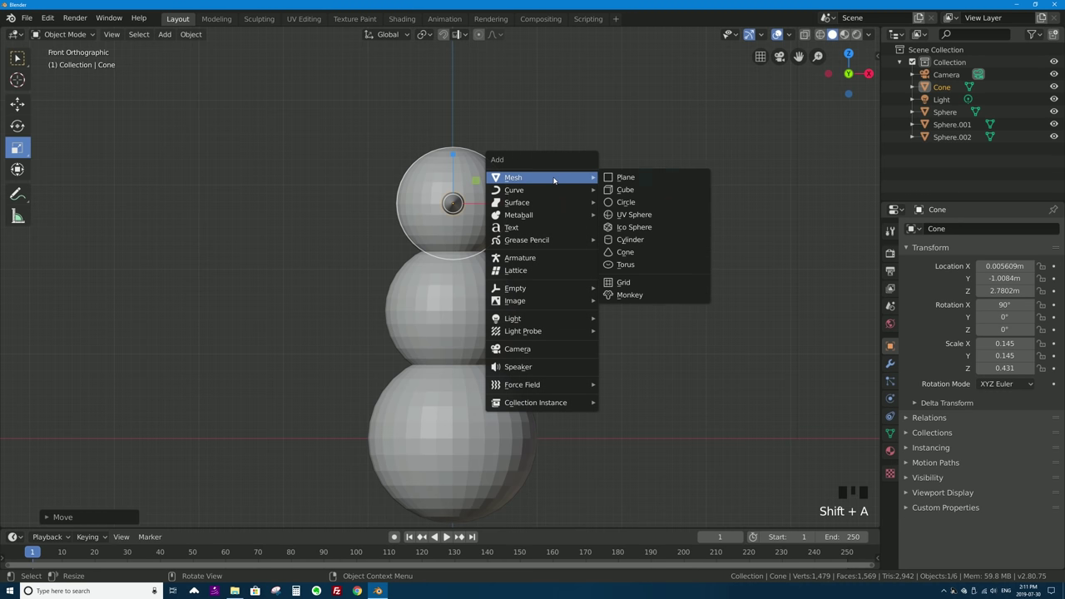
left_click(634, 227)
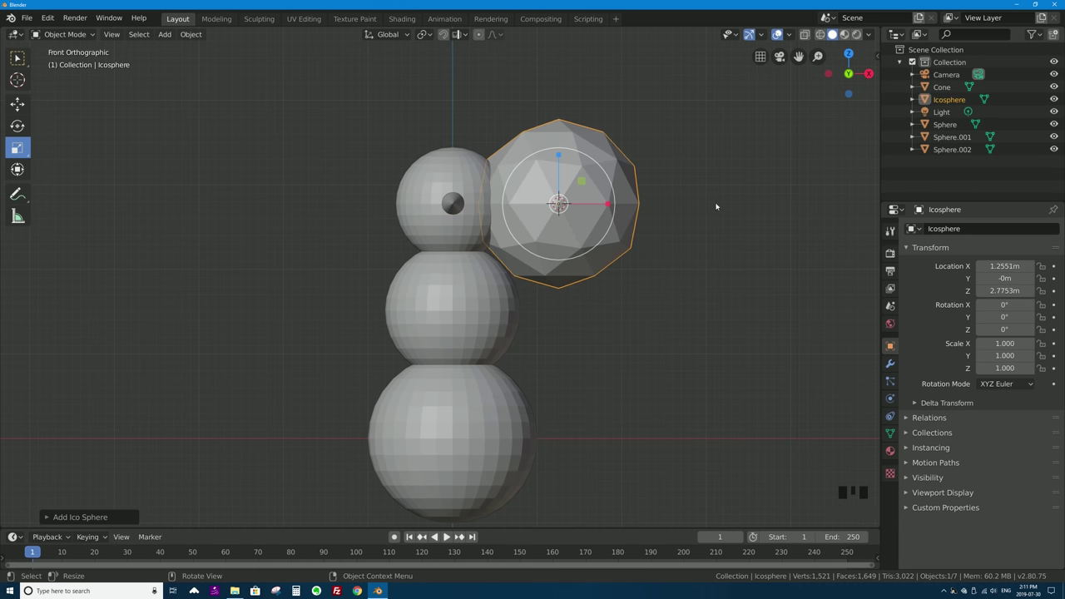
key("s")
left_click(589, 218)
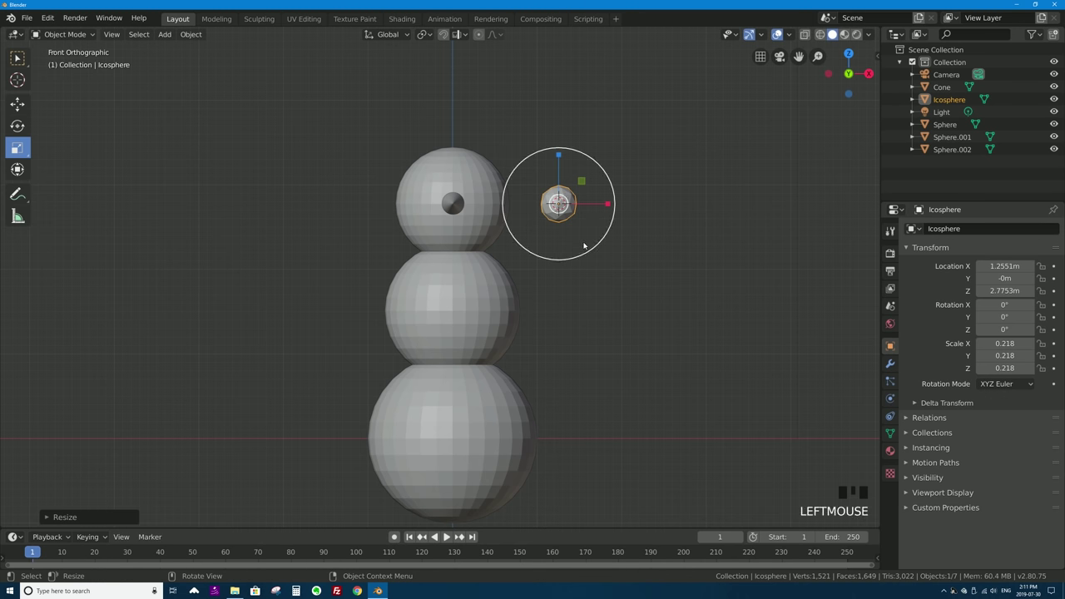
Step: Move the ico sphere onto the top sphere's front, at about X -0.265 m, Y -0.492 m and Z 3.139 m
key("g")
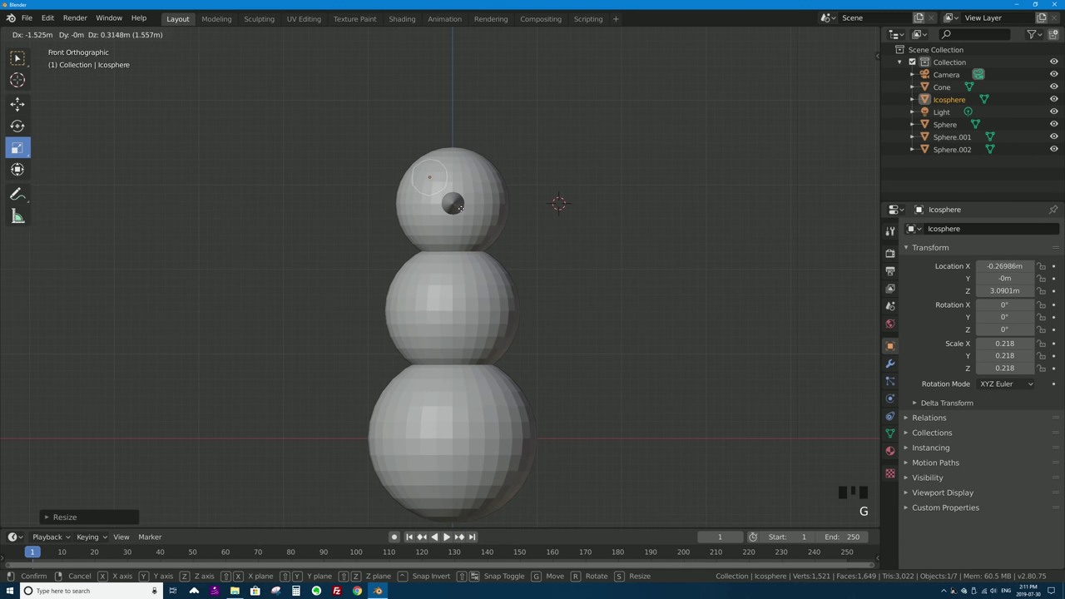
left_click(461, 210)
key("KP_3")
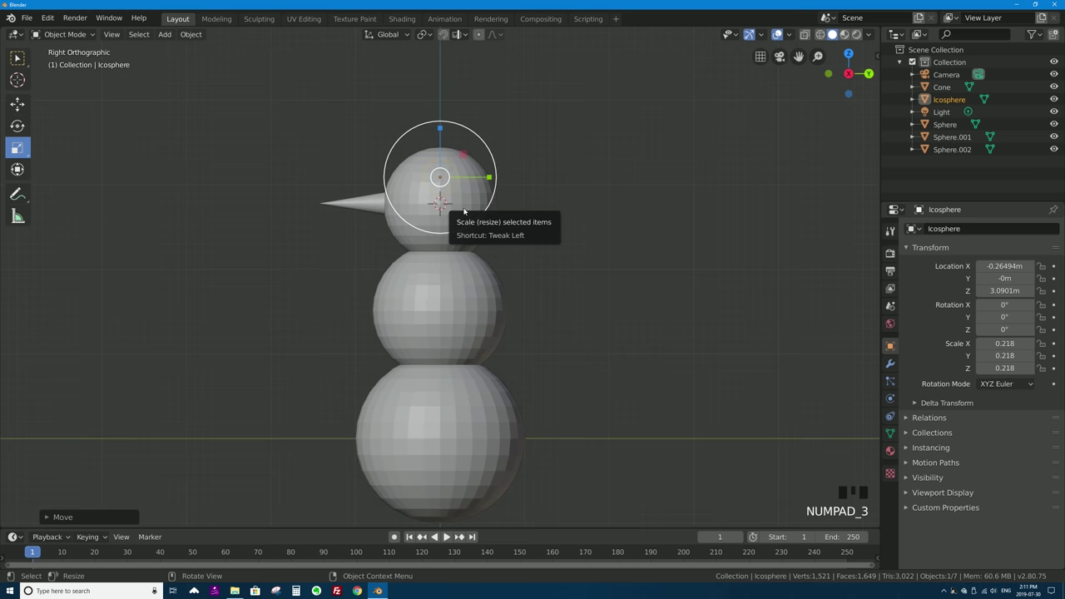
key("grave")
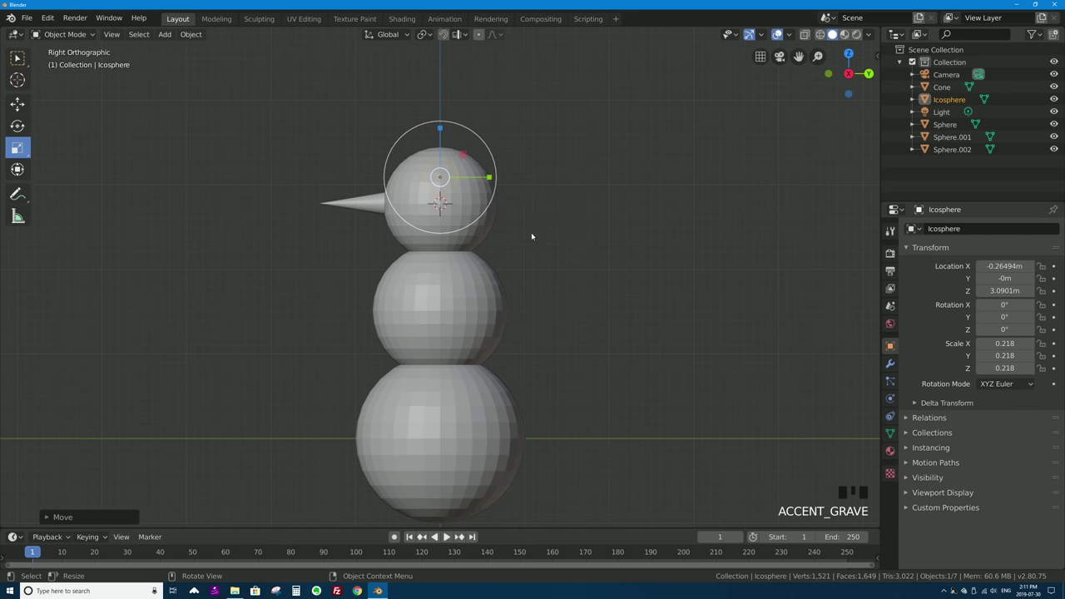
key("g")
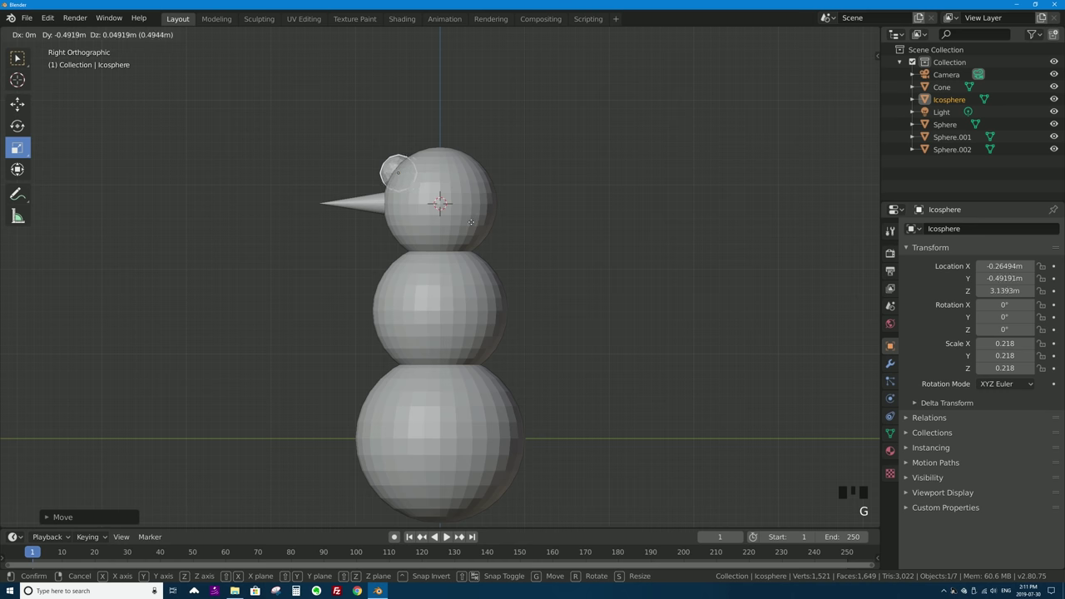
left_click(471, 222)
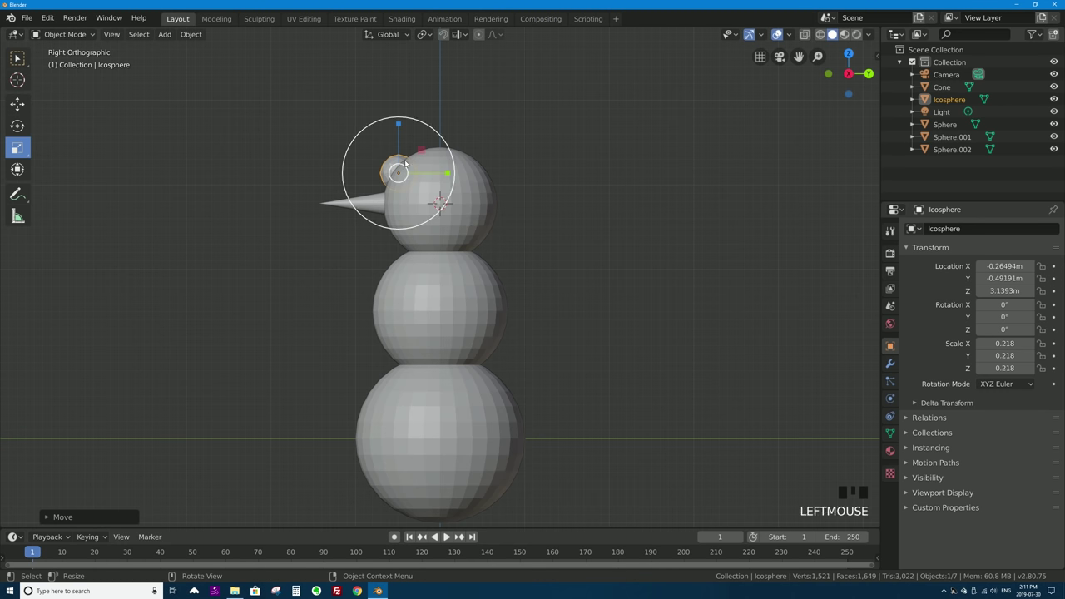
Step: Lower the ico sphere eye slightly in the front view, to about X -0.260 m and Z 3.066 m
key("grave")
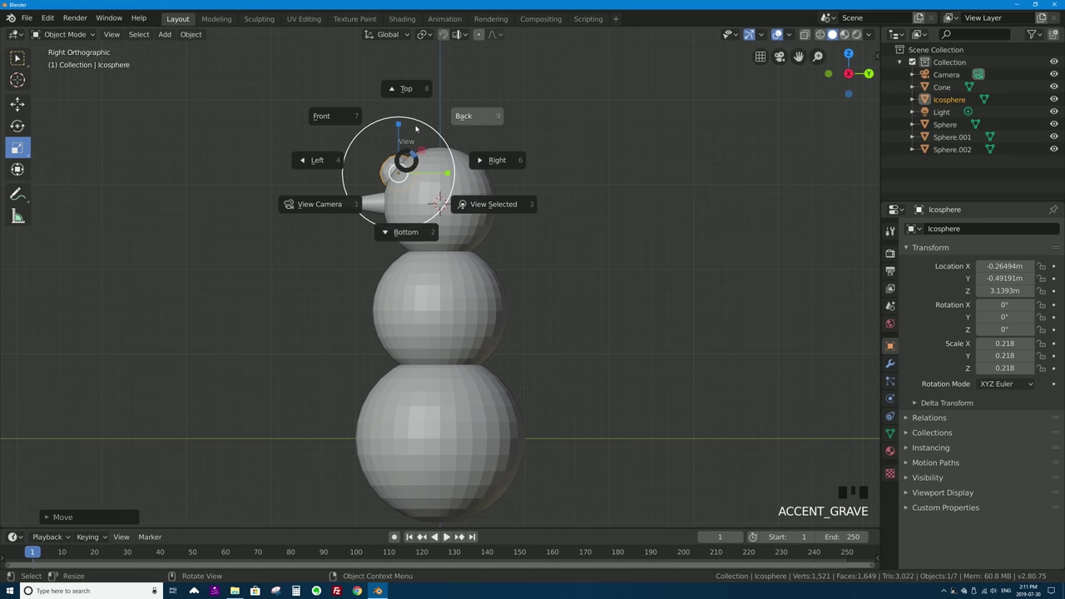
left_click(391, 160)
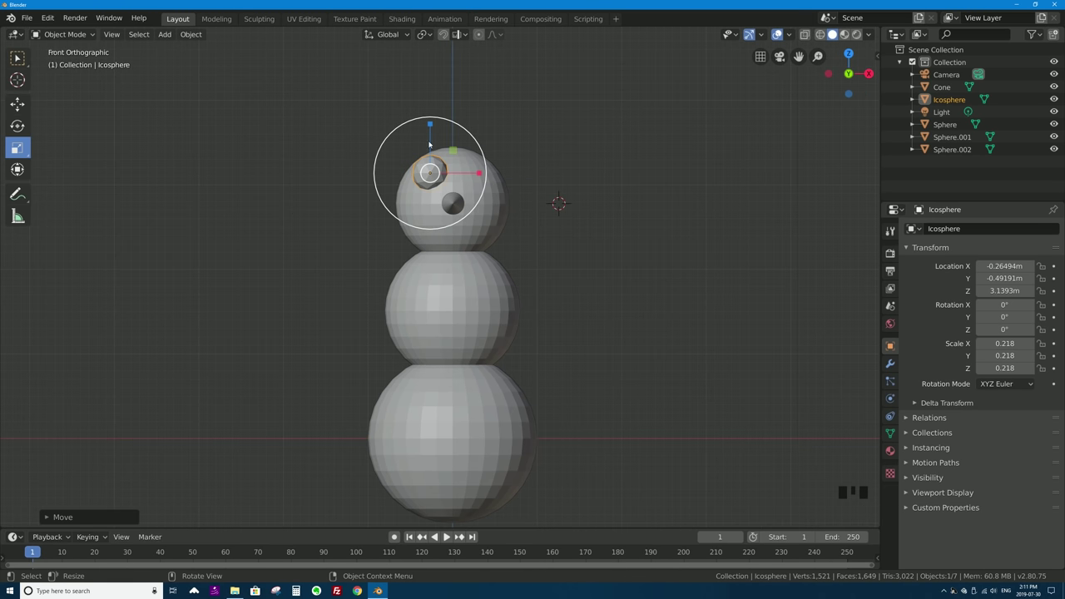
key("g")
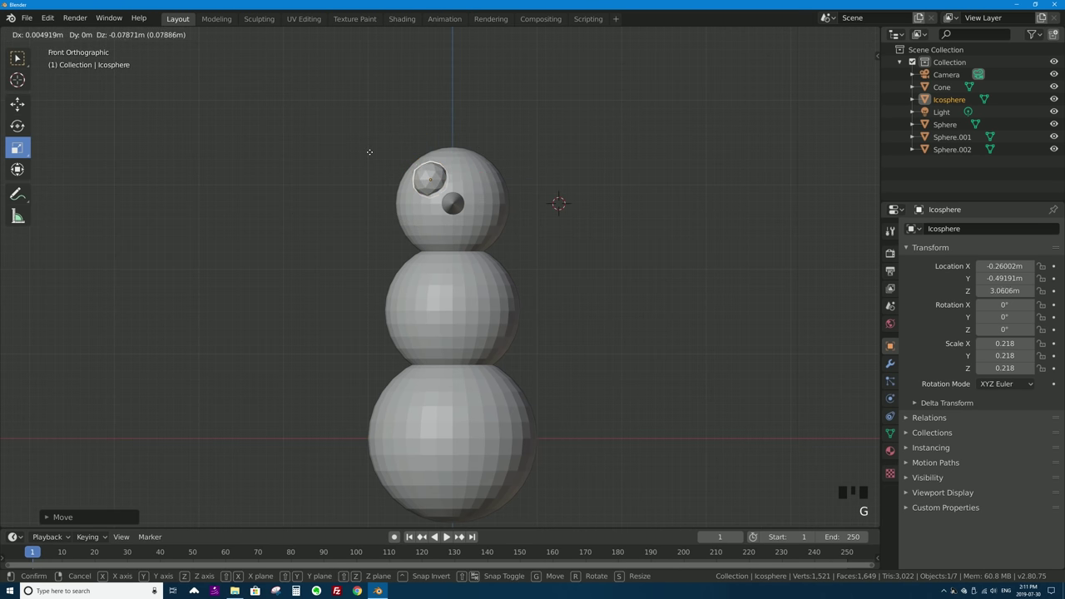
left_click(387, 151)
Step: Duplicate the ico sphere eye and place the copy across the nose, level with it, at X about 0.301 m
right_click(397, 170)
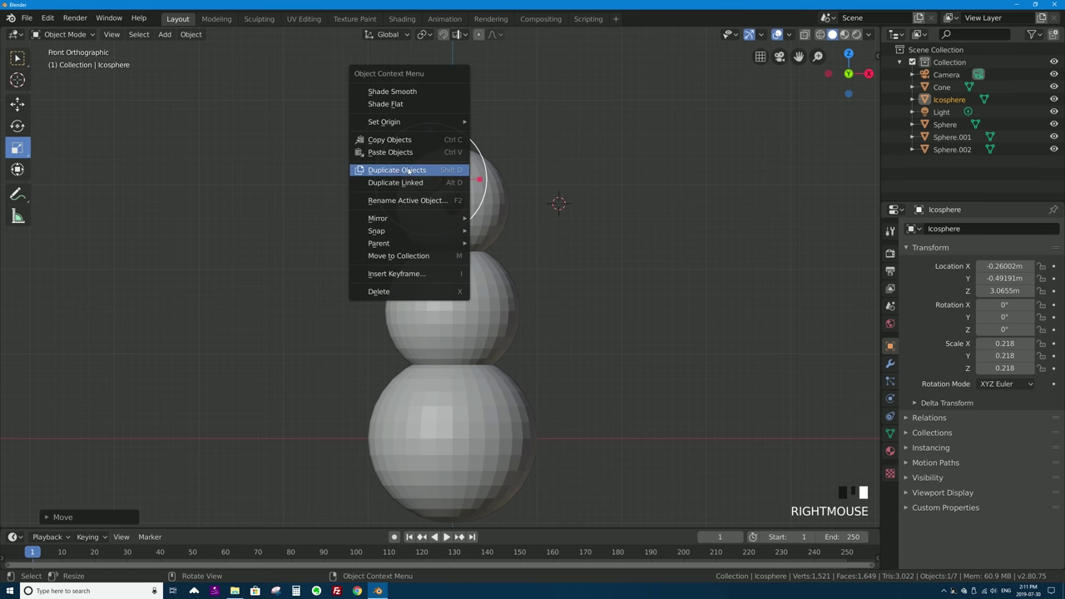
left_click(408, 170)
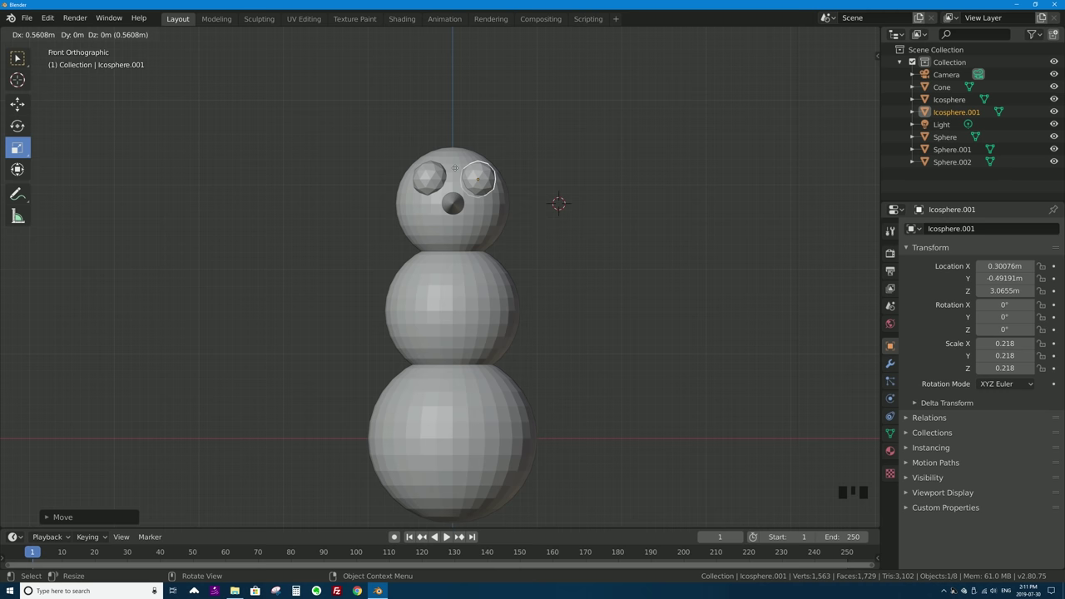
left_click(455, 168)
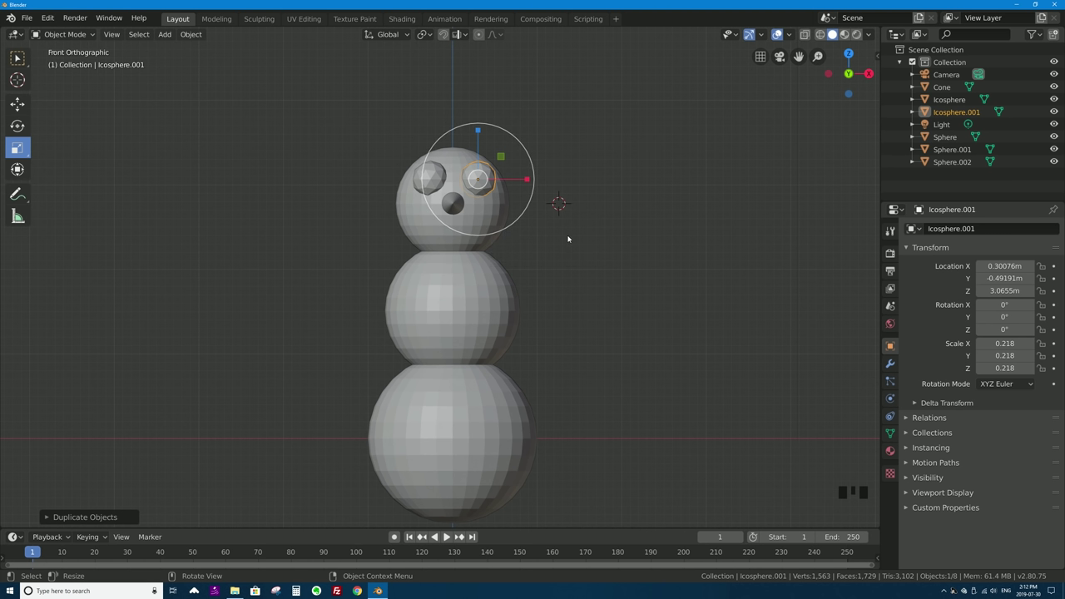
Step: Try flat shading on the snowman's top sphere, and set it to smooth shading
left_click(16, 57)
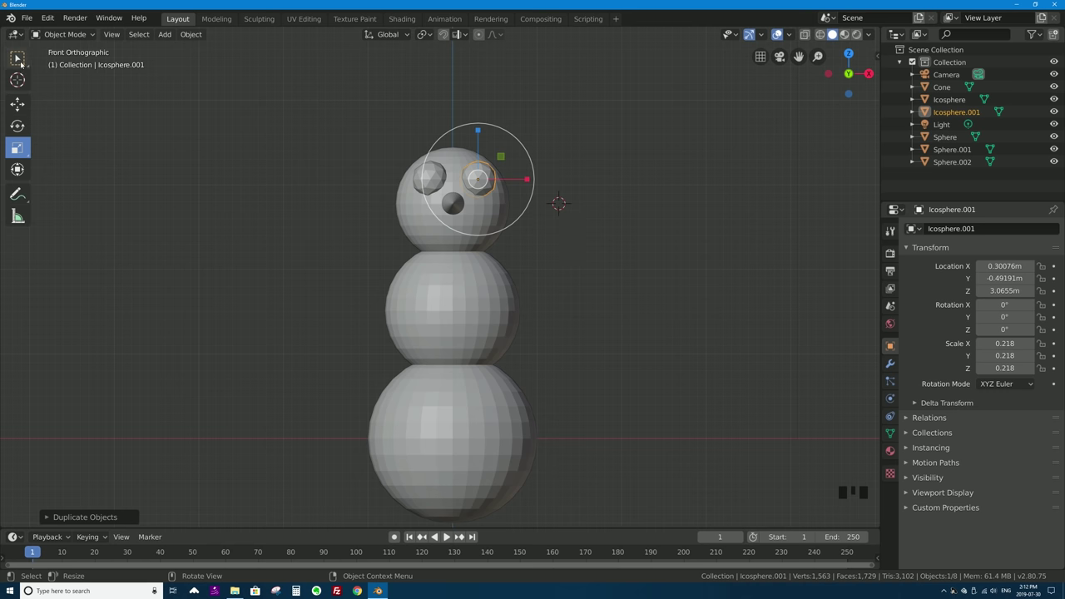
left_click(432, 214)
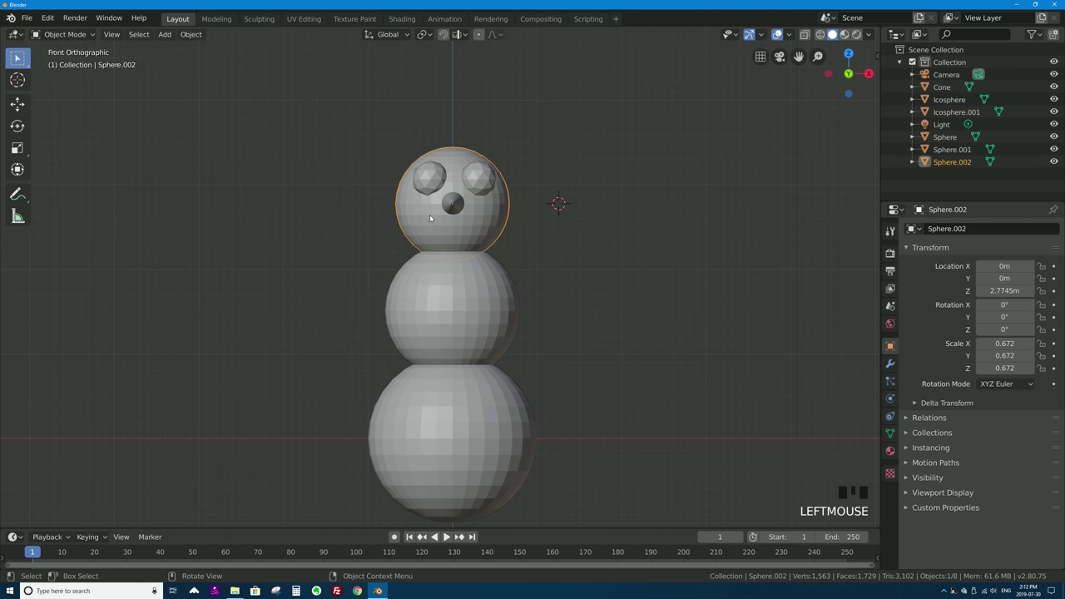
right_click(430, 218)
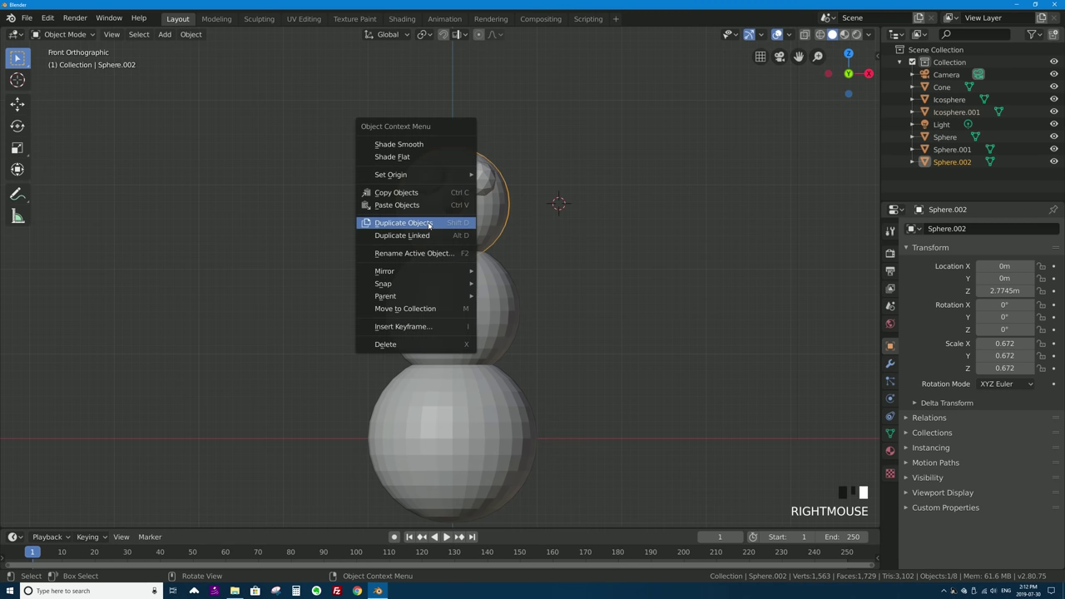
left_click(404, 159)
right_click(424, 218)
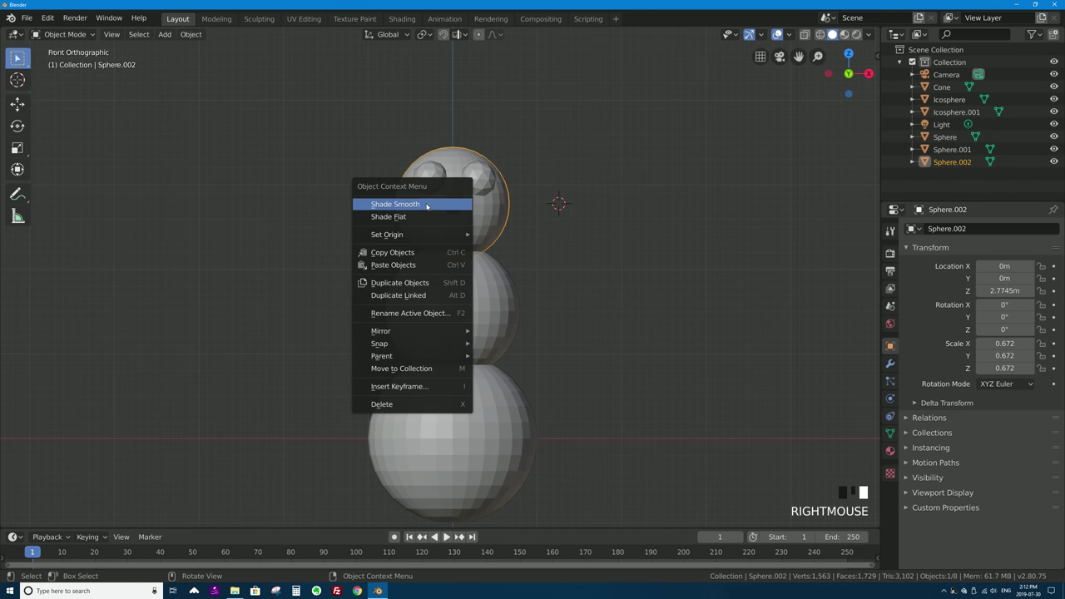
left_click(414, 206)
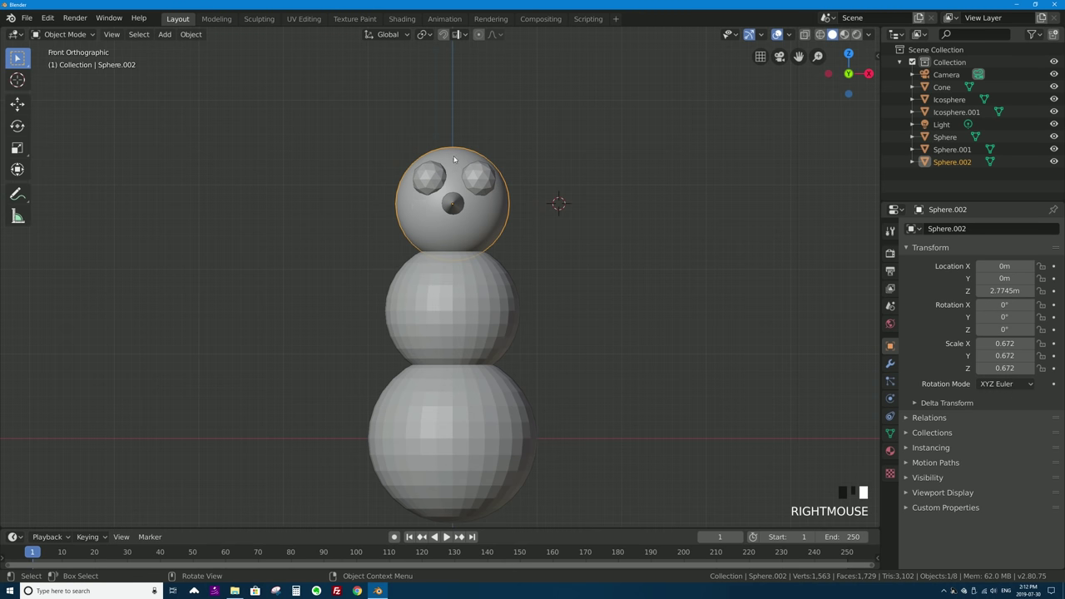
Step: Apply smooth shading to the snowman's middle and bottom spheres
left_click(494, 283)
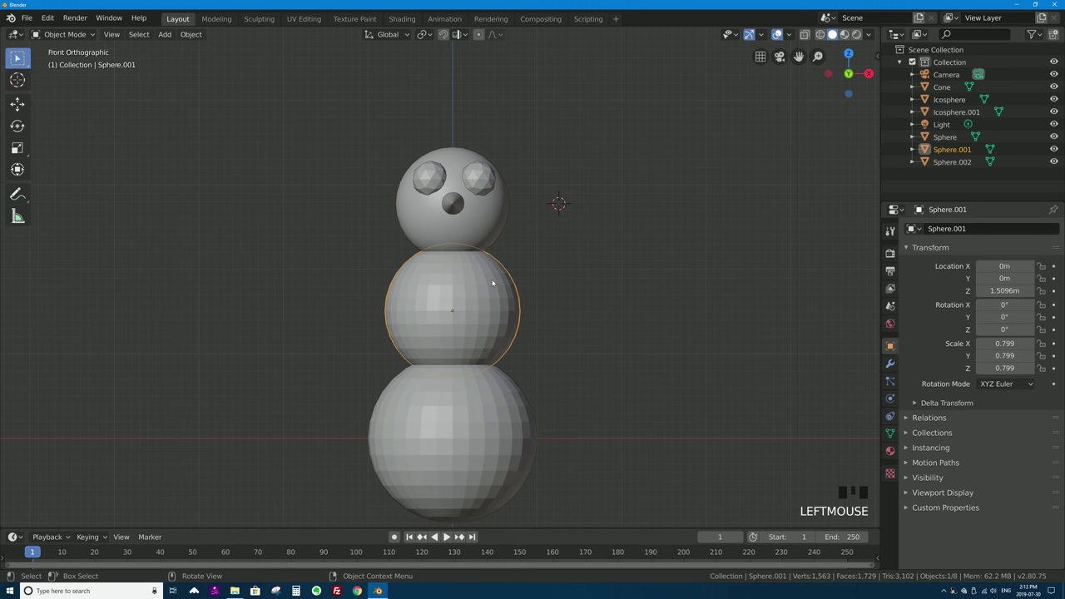
right_click(494, 283)
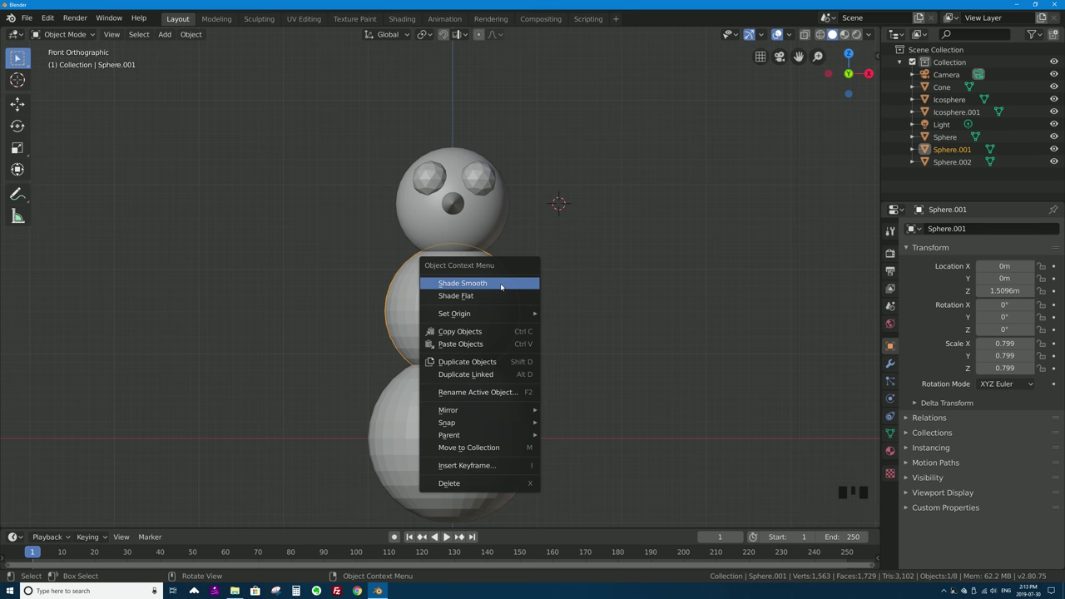
left_click(501, 287)
left_click(499, 388)
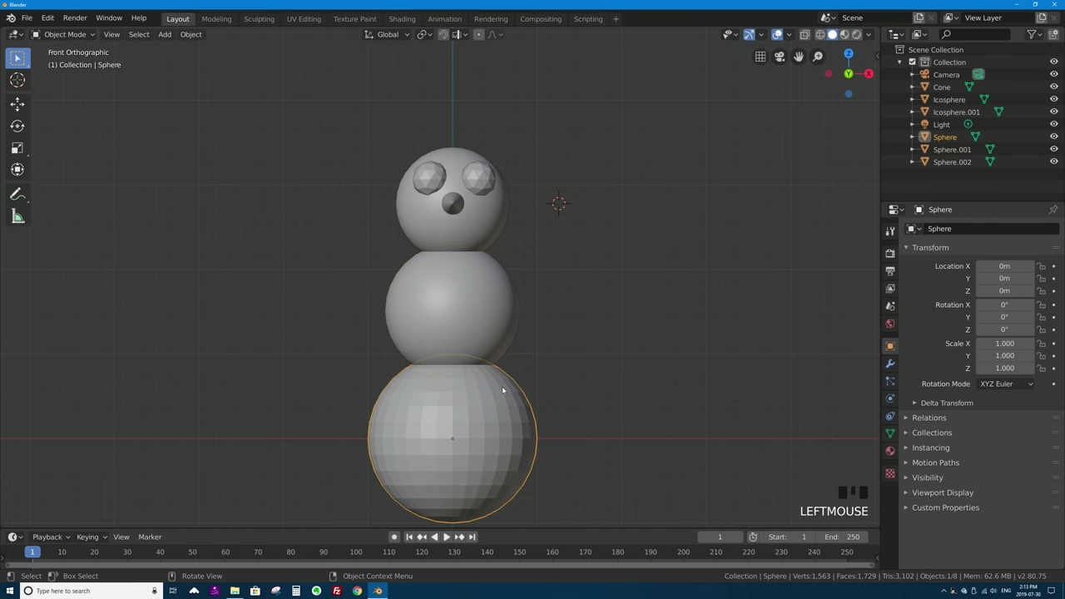
right_click(501, 393)
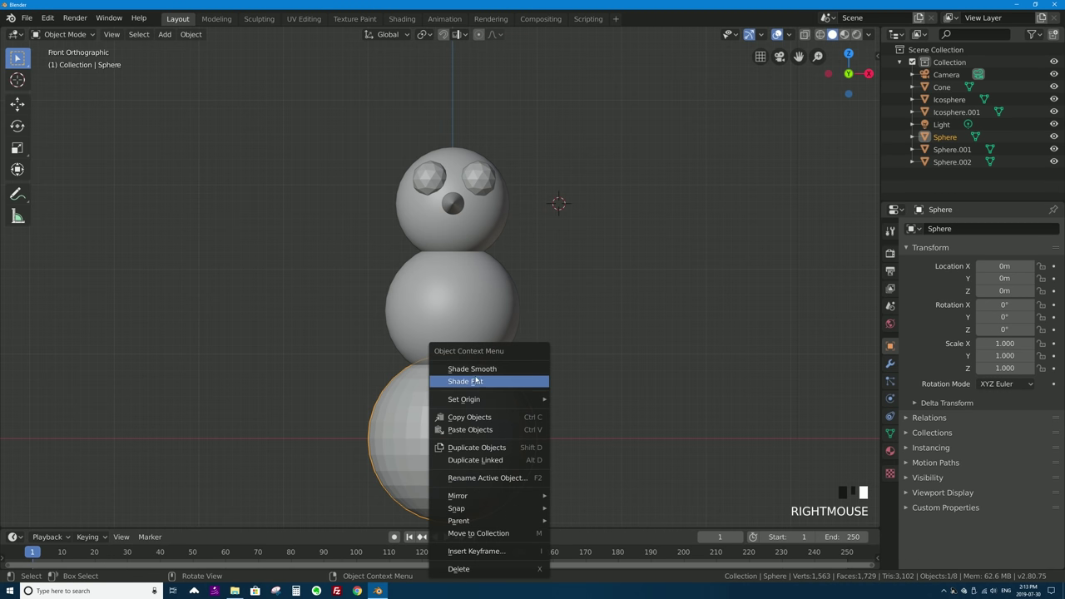
left_click(477, 373)
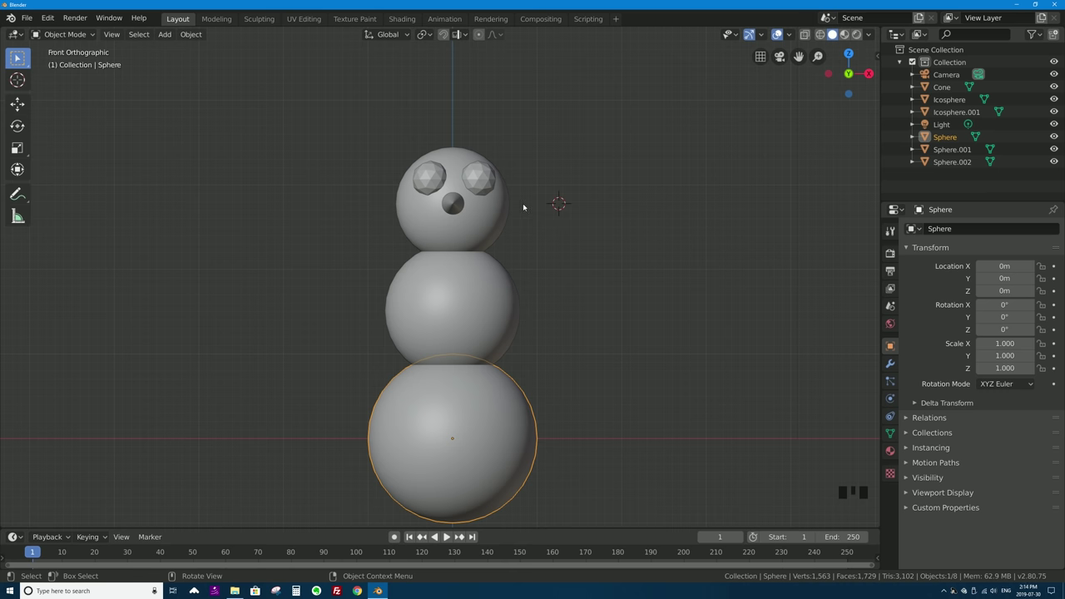
Step: Complete the snowman with a cylinder top hat, an ico sphere mouth and buttons, and branching cylinder arms
key("shift+a")
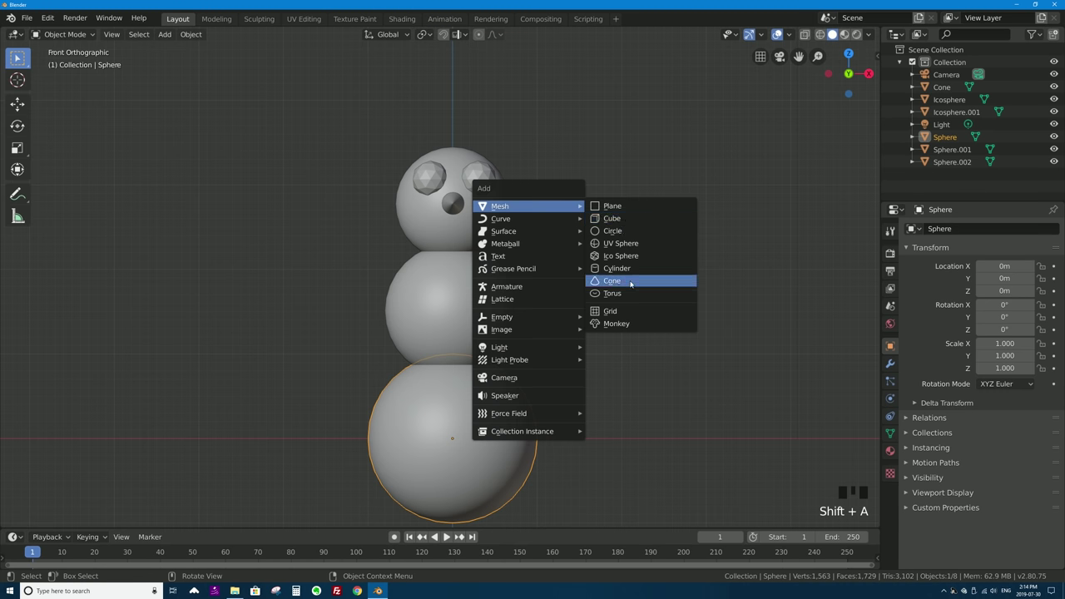
left_click(677, 278)
key("s")
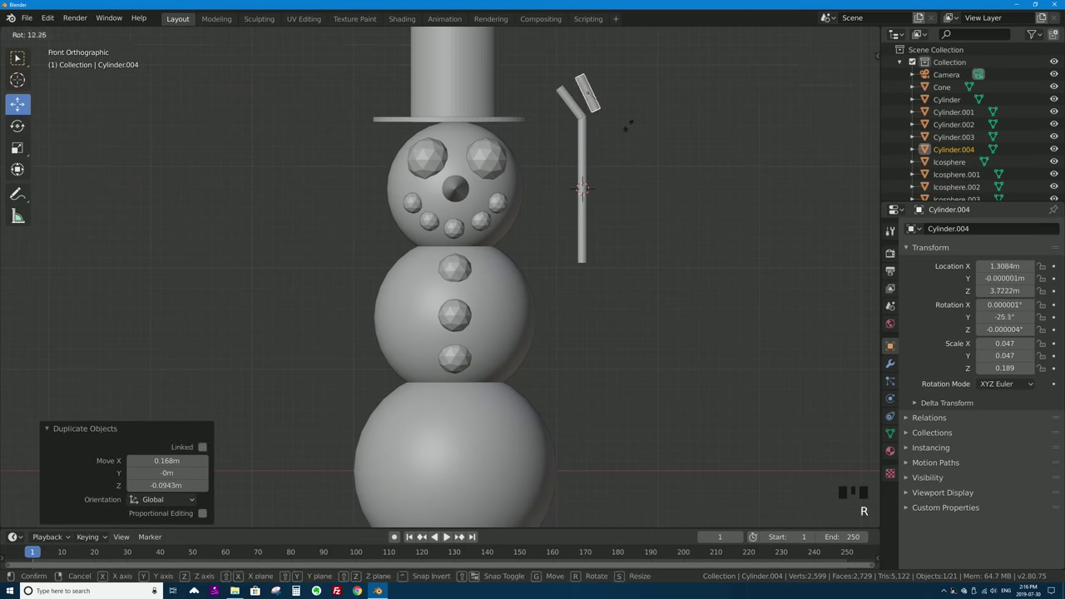
left_click(587, 131, "shift")
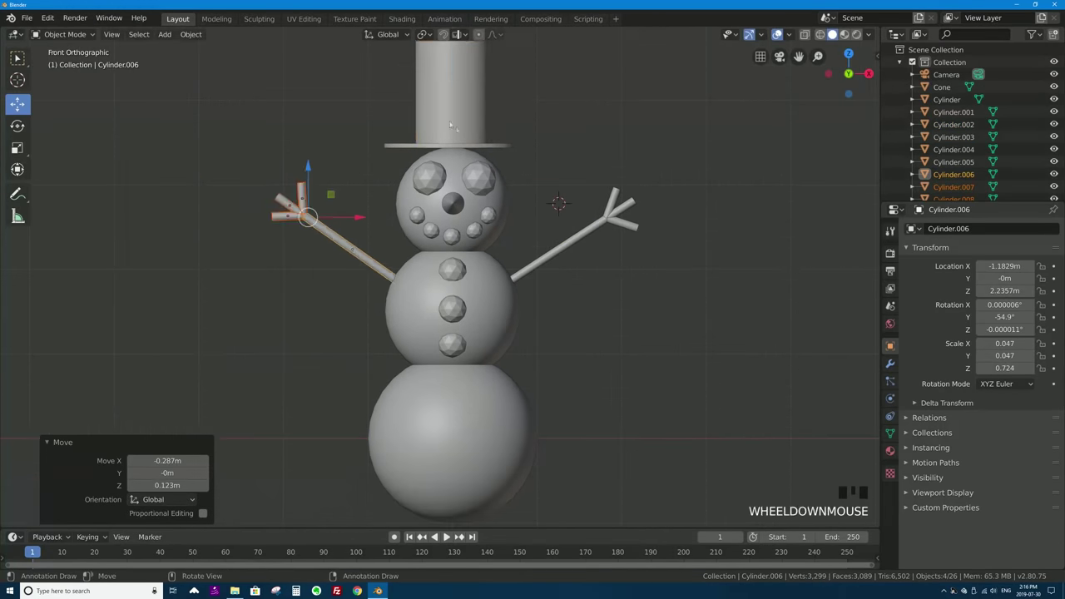
key("a")
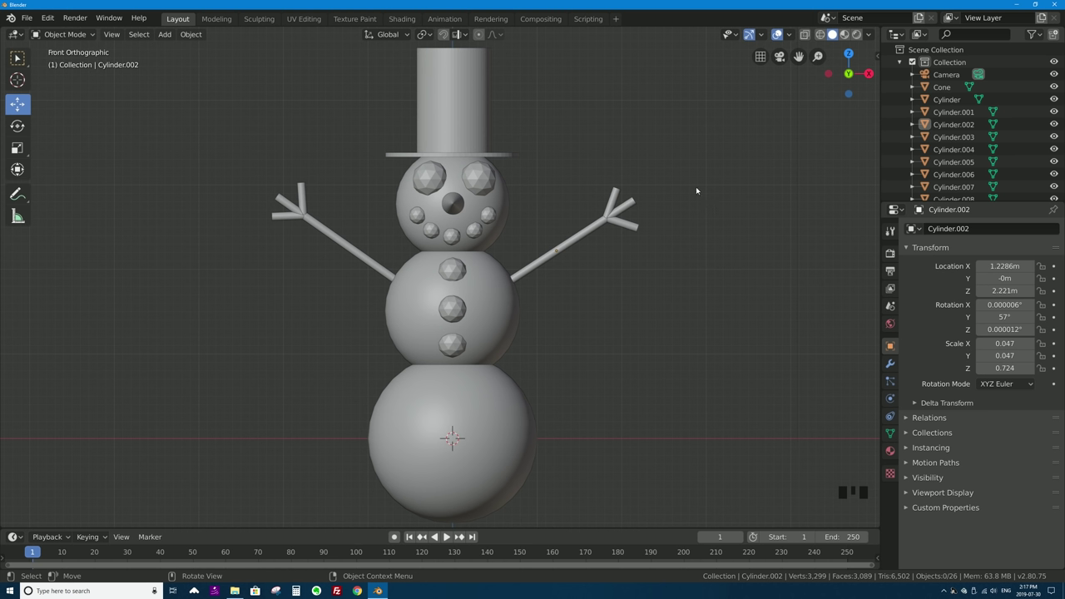
Step: Create a new material for the hat's tall cylinder and set its base colour to a bright yellow-green
left_click(16, 56)
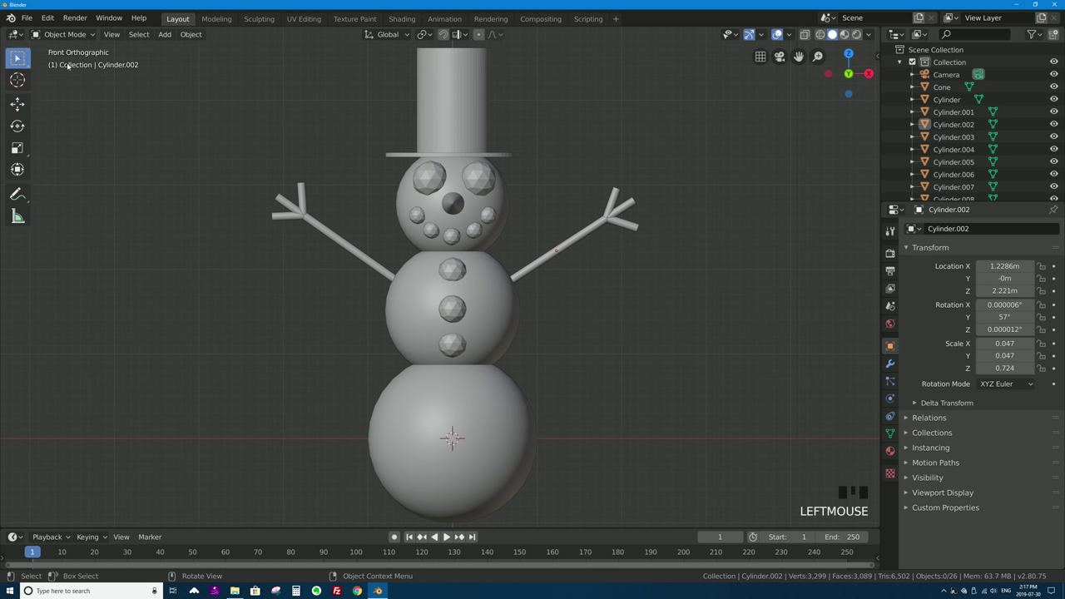
left_click(460, 72)
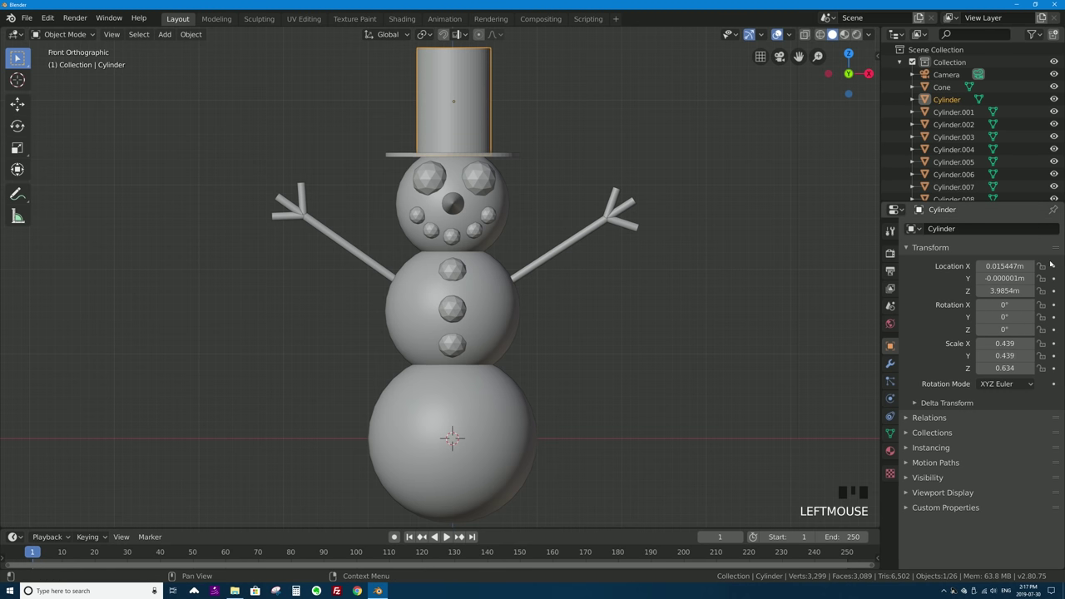
left_click(889, 451)
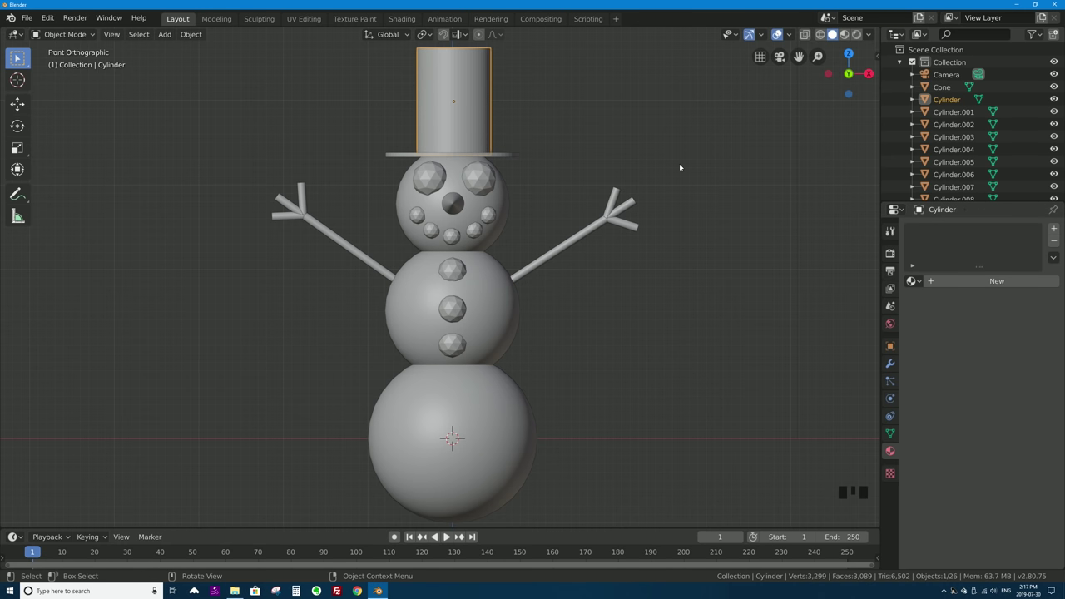
left_click(998, 281)
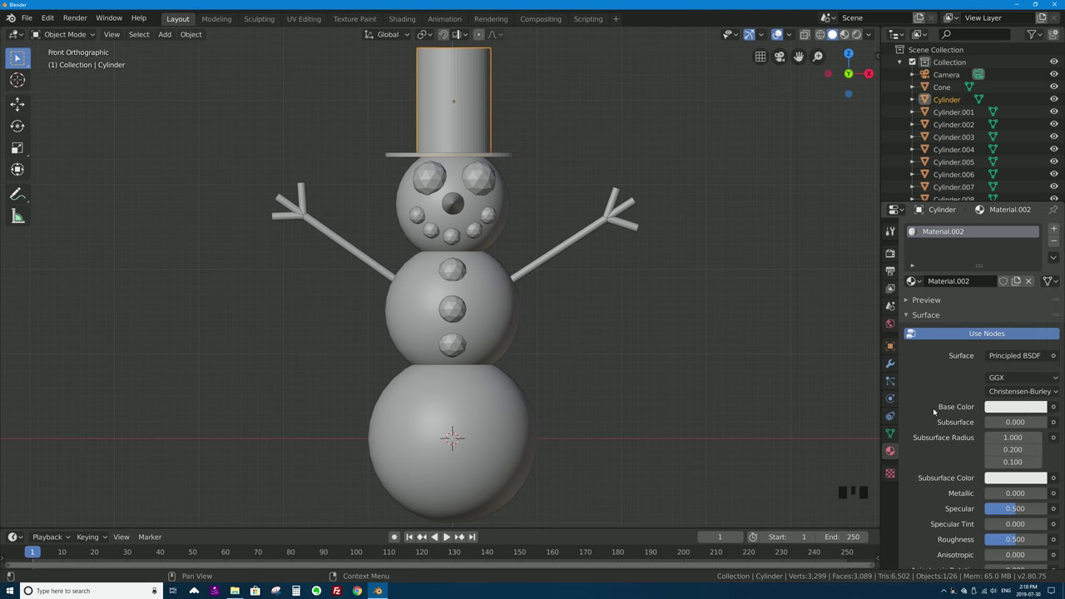
left_click(1022, 409)
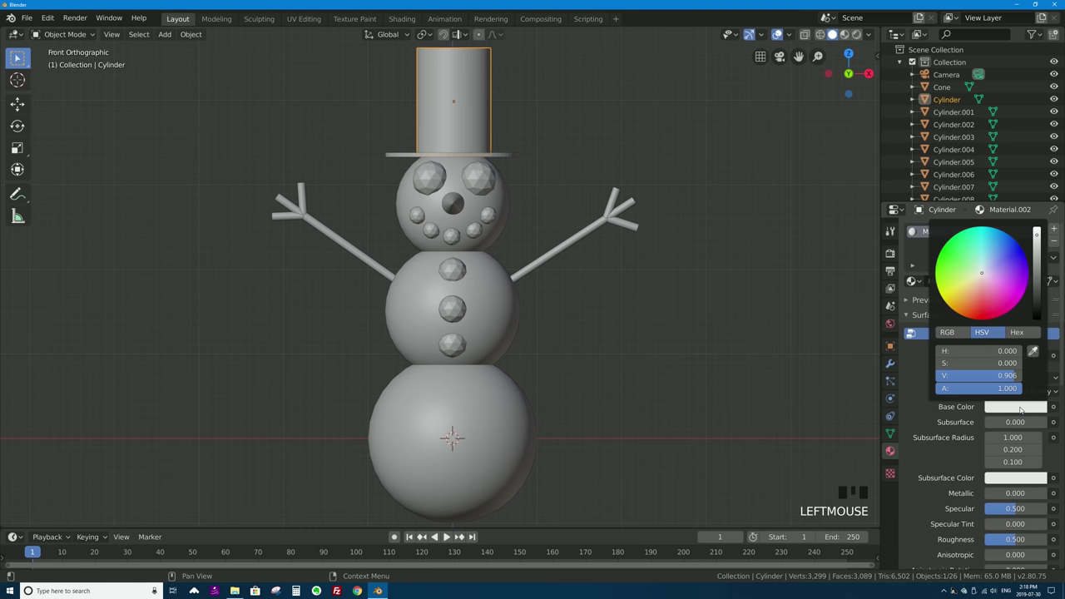
left_click(941, 280)
left_click_drag(941, 281, 935, 279)
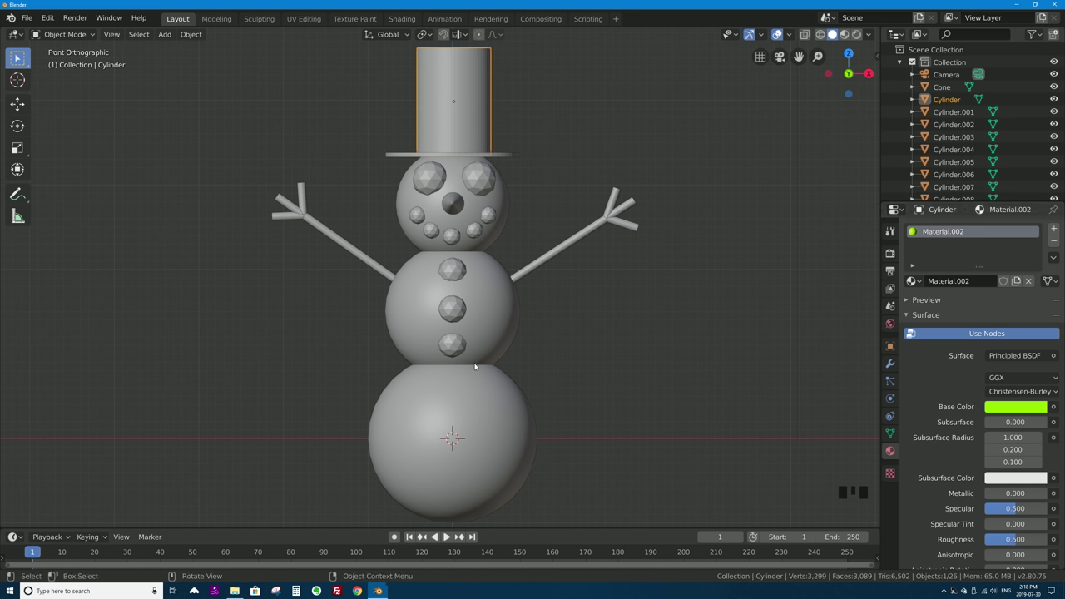
Step: Preview the hat's colour in rendered shading, and set the viewport to LookDev shading
left_click(844, 34)
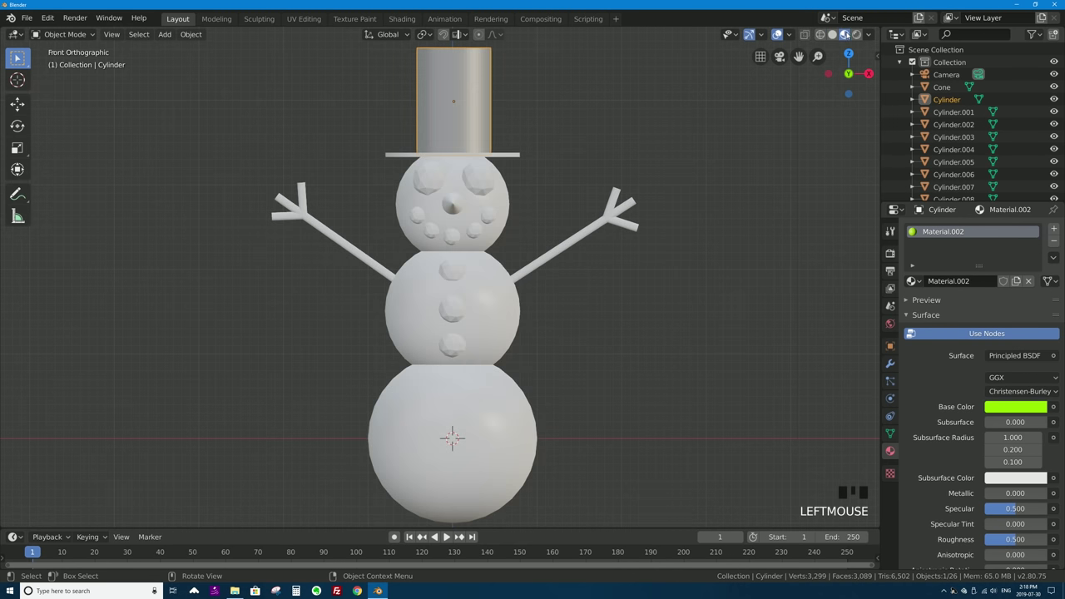
left_click(857, 35)
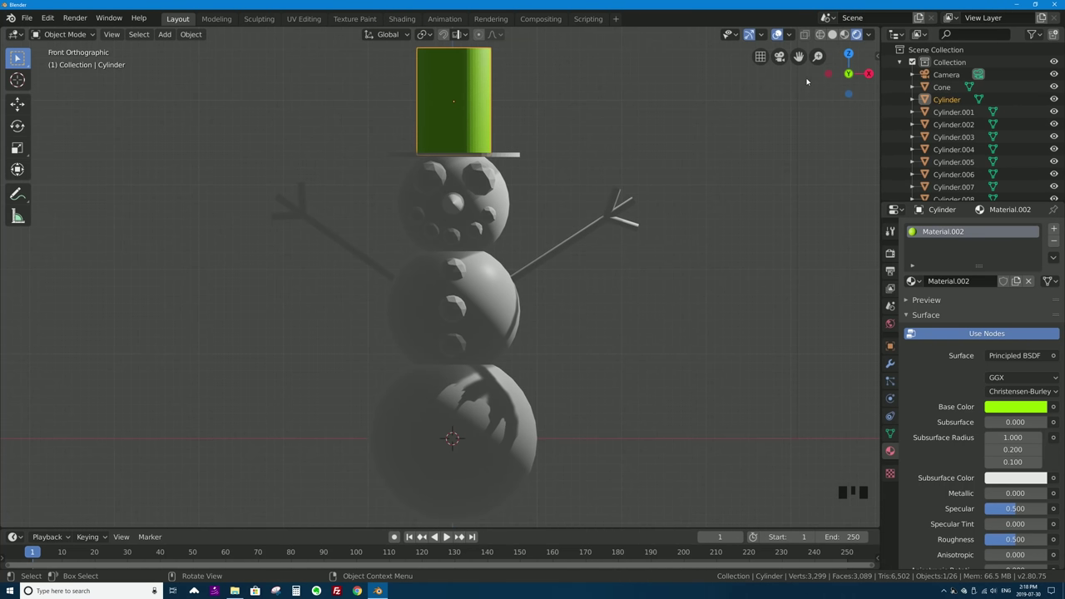
left_click(843, 34)
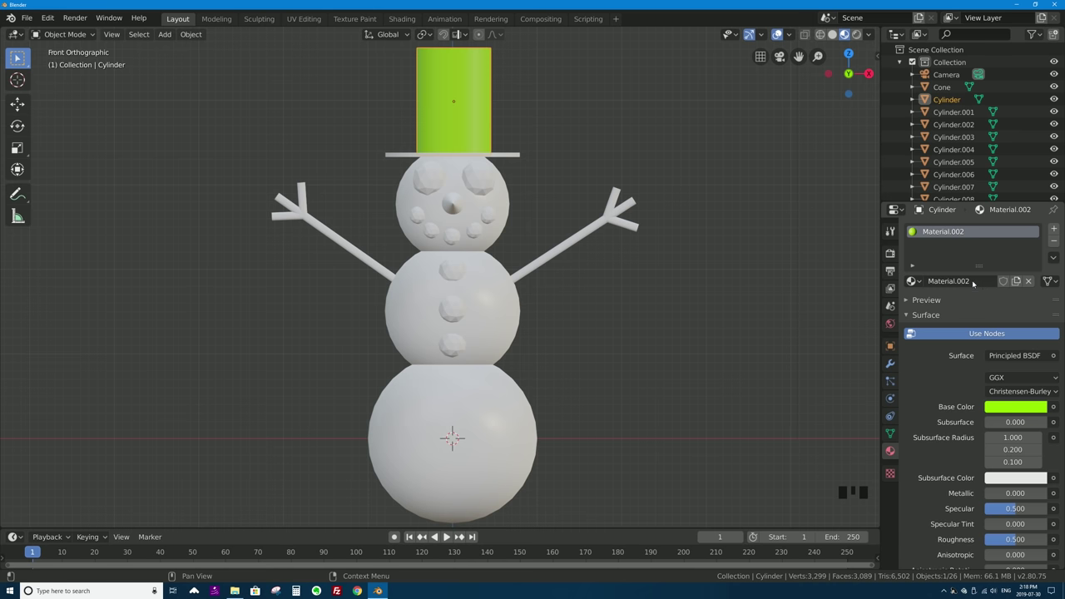
Step: Rename the hat cylinder's material as "hat green"
left_click(972, 283)
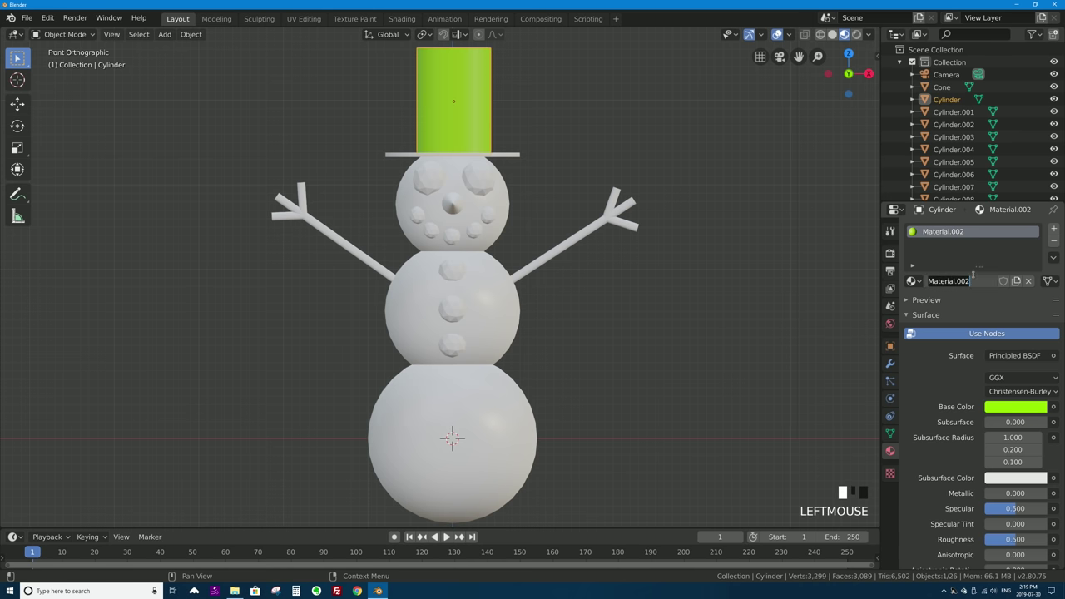
key("BackSpace")
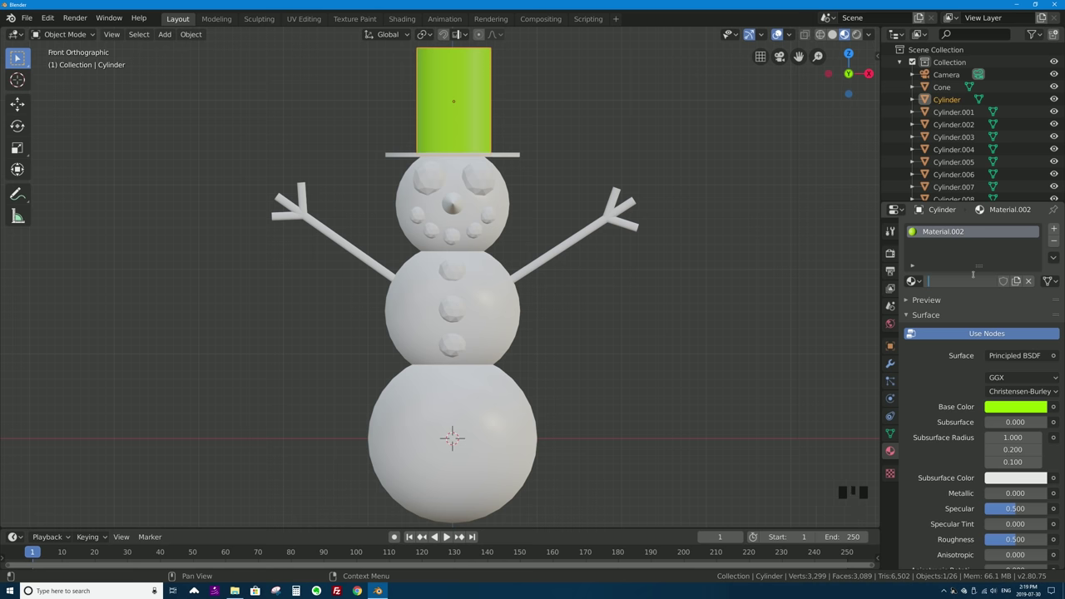
type("hat green")
key("Return")
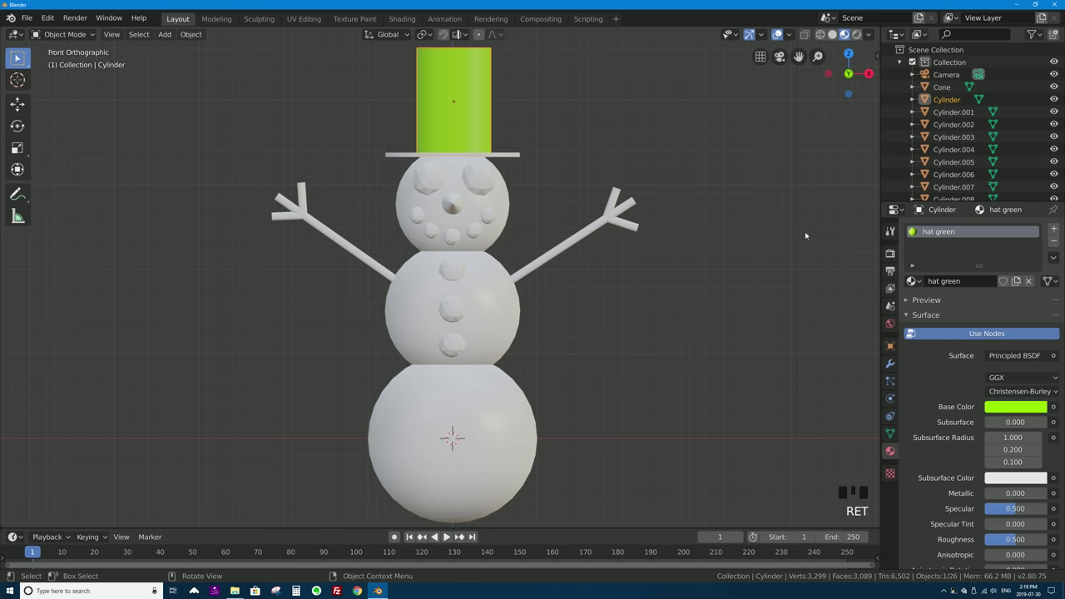
Step: Assign the hat green material to the hat's brim and change the material's base colour to magenta
left_click(400, 158)
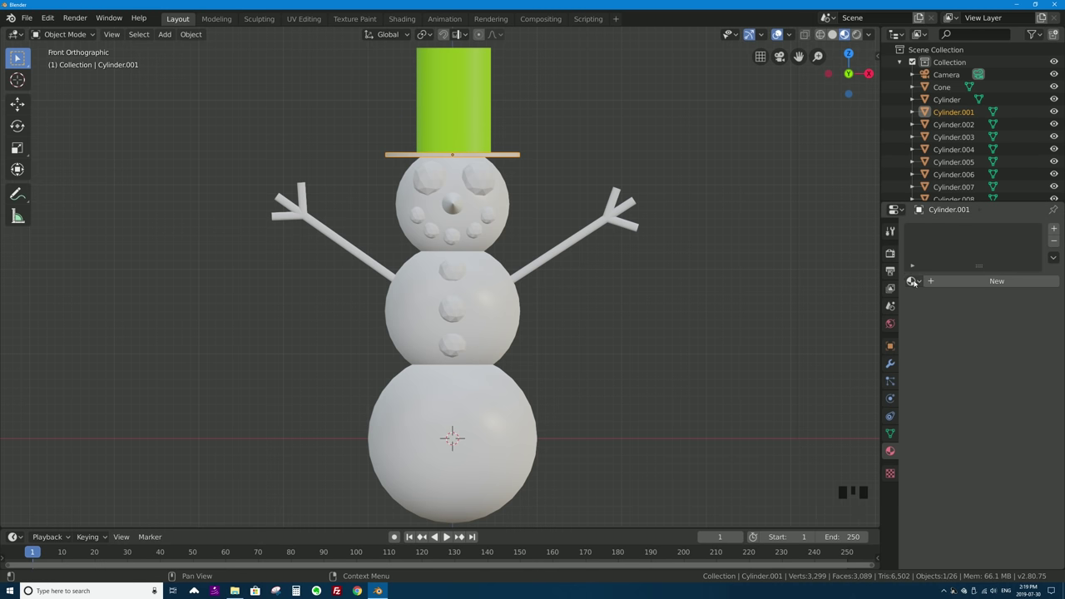
left_click(913, 282)
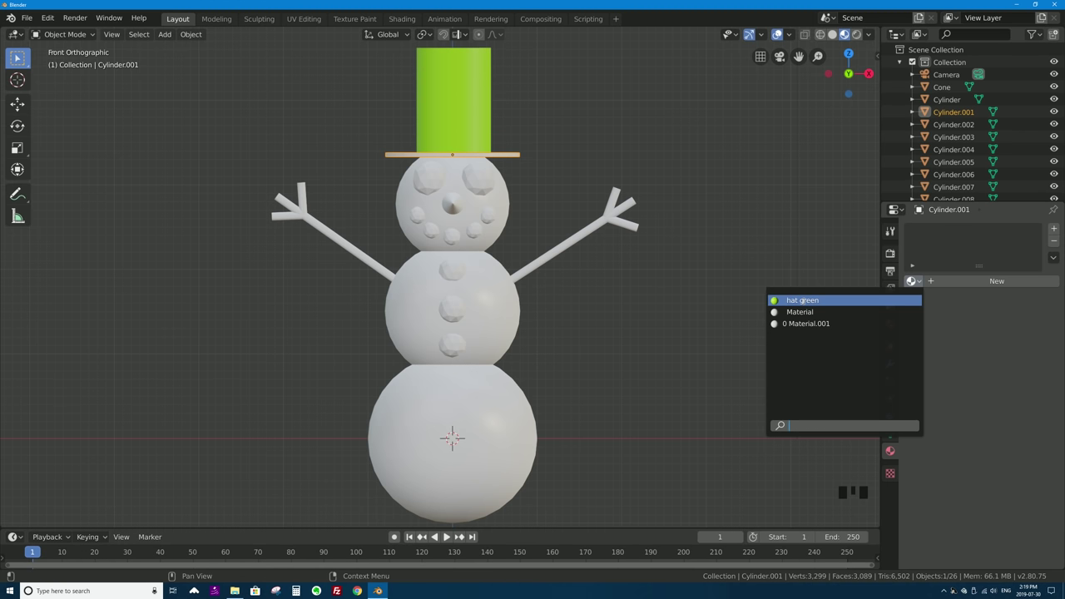
left_click(804, 301)
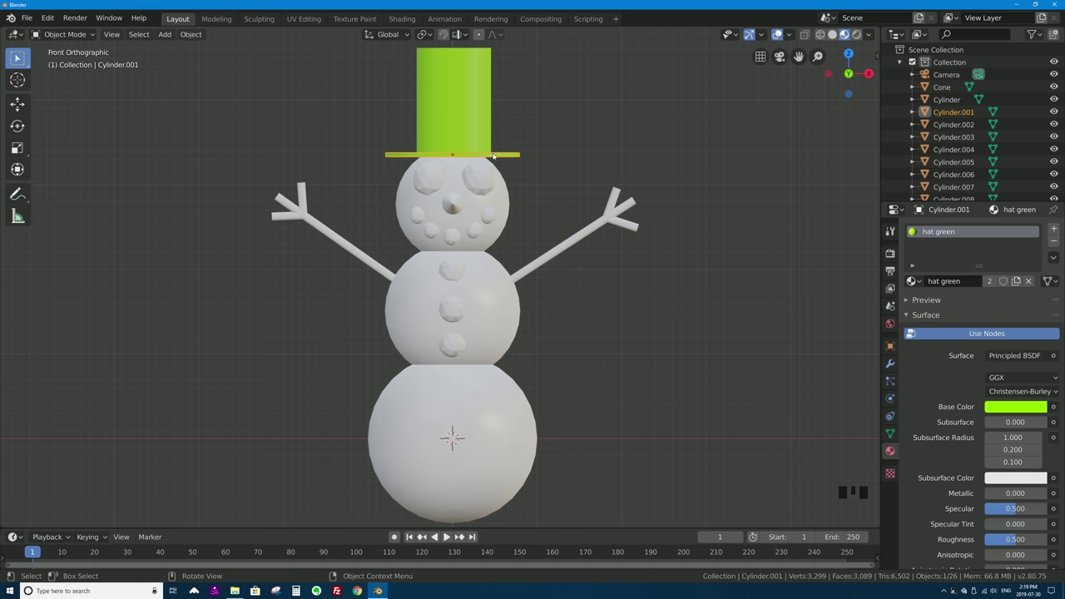
left_click(1015, 407)
left_click(1022, 295)
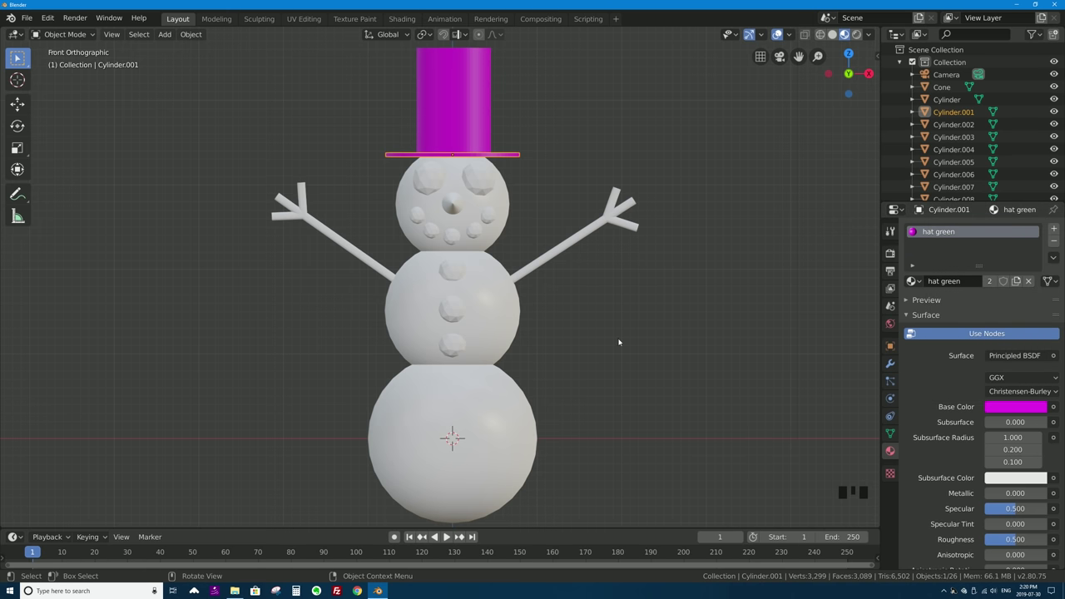
Step: Create a new material for the snowman's head sphere and set its base colour to pure white
left_click(406, 197)
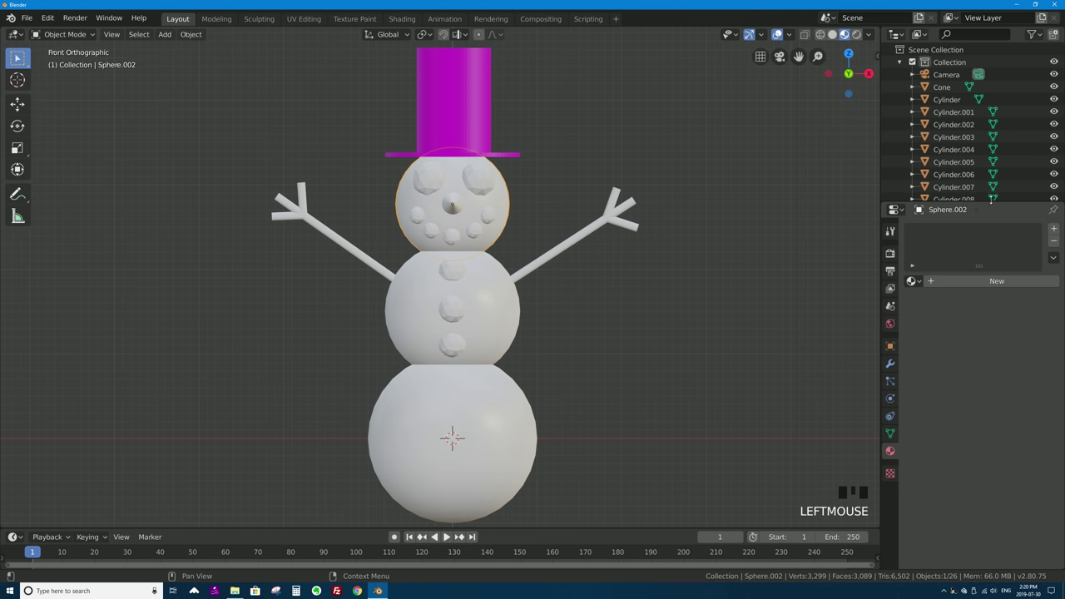
left_click(994, 282)
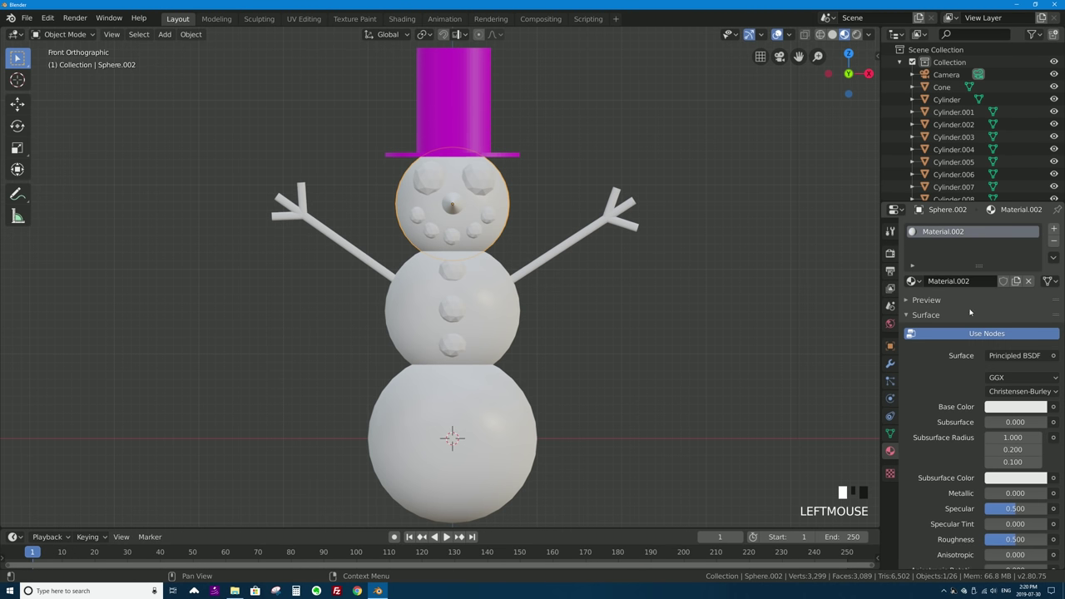
left_click(1022, 406)
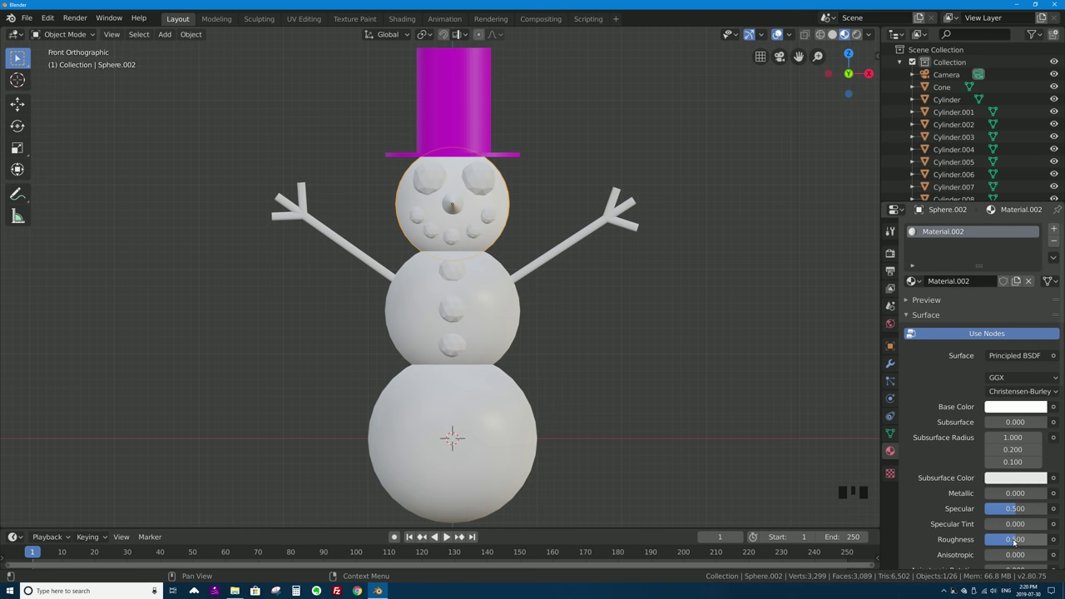
Step: Show the head material's preview, try roughness values of 0.224 and 0, and set the roughness to 1.000
left_click_drag(1016, 539, 999, 539)
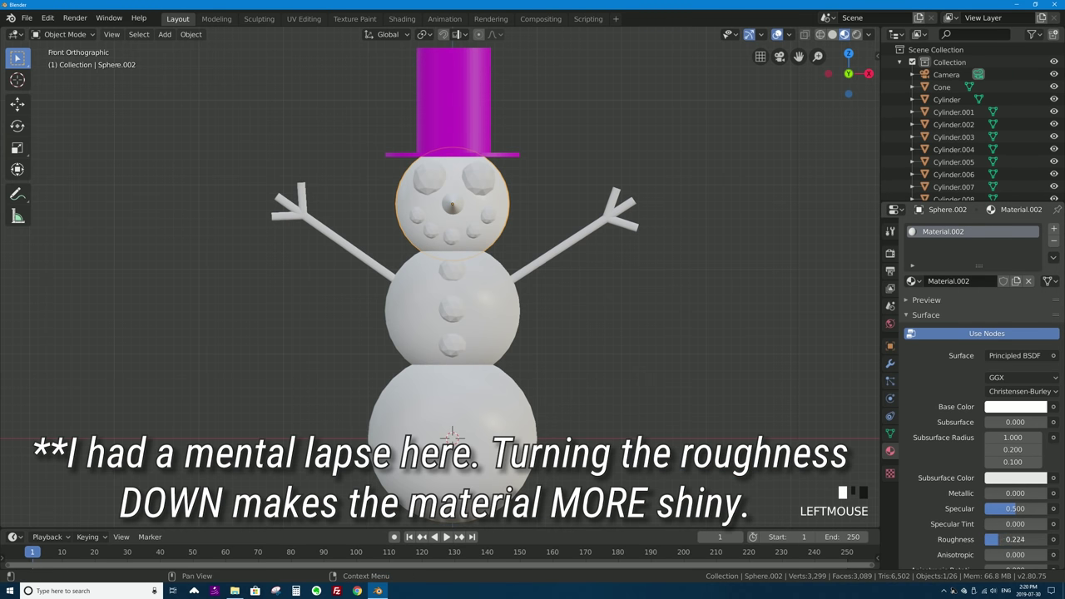
left_click(906, 301)
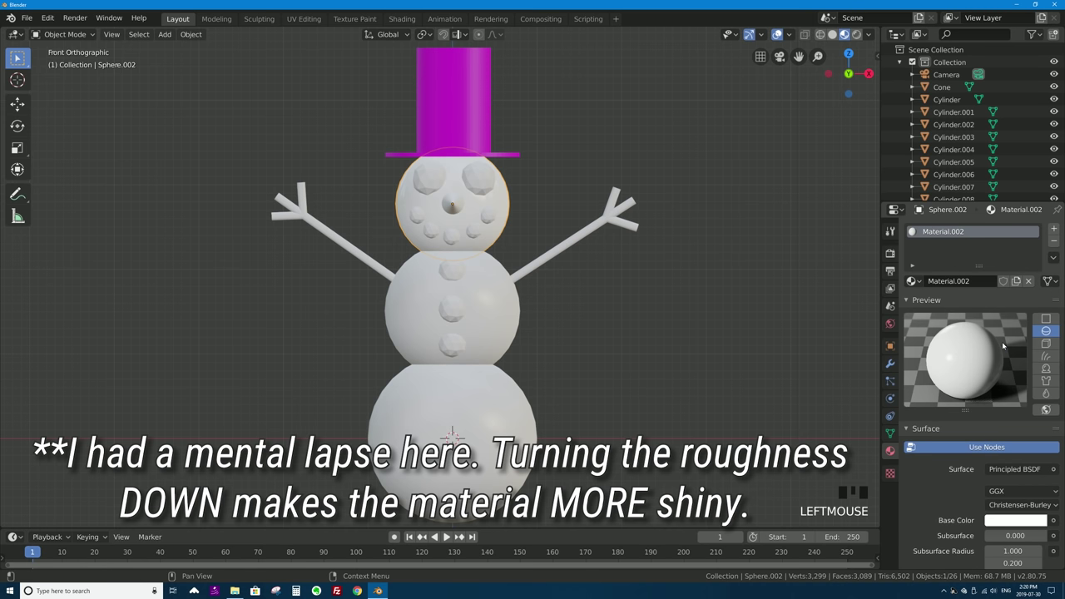
scroll(974, 339, "down", 2)
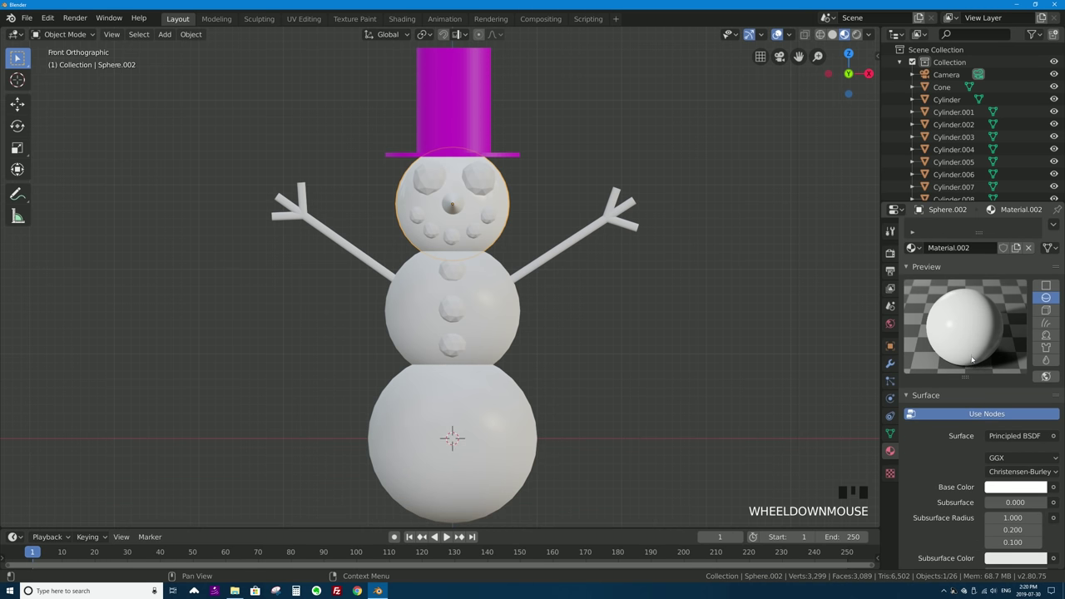
scroll(973, 366, "down", 1)
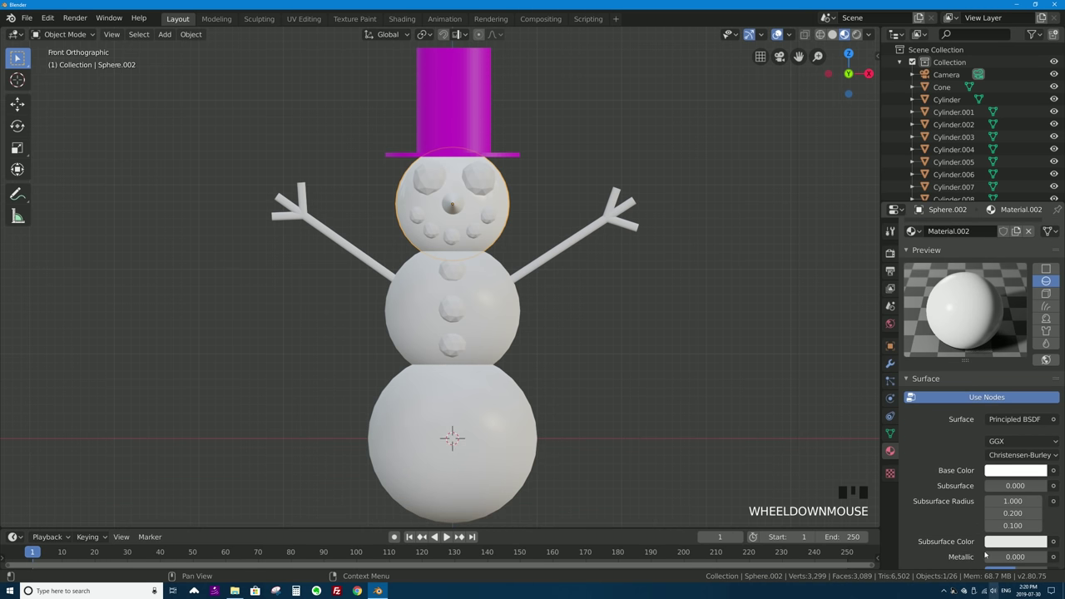
scroll(990, 405, "down", 2)
scroll(990, 533, "down", 3)
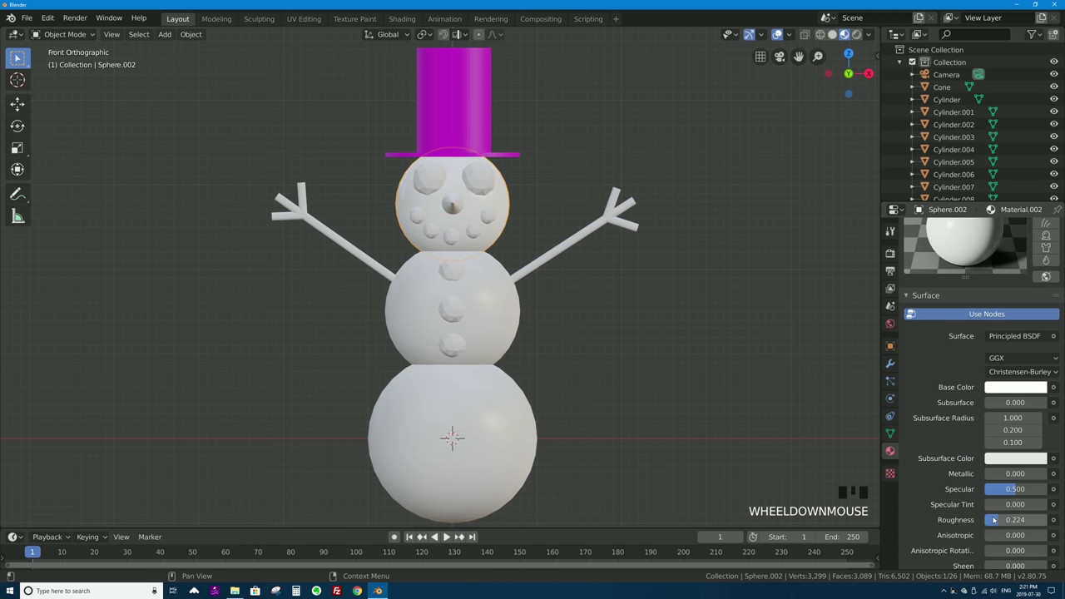
left_click(995, 520)
left_click_drag(995, 520, 969, 520)
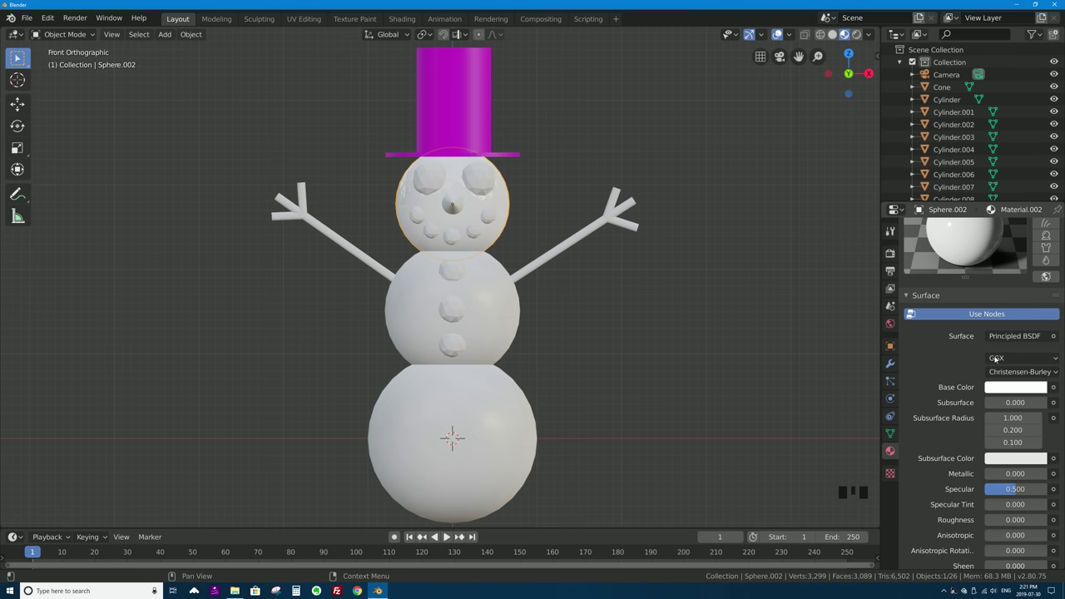
left_click_drag(995, 523, 1046, 523)
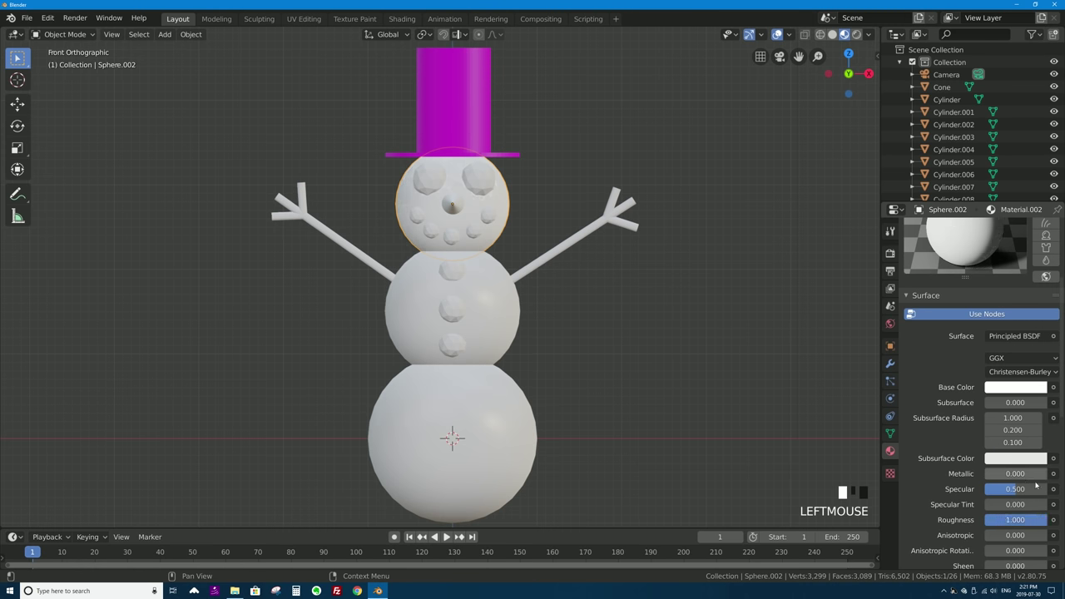
middle_click_drag(978, 261, 978, 308)
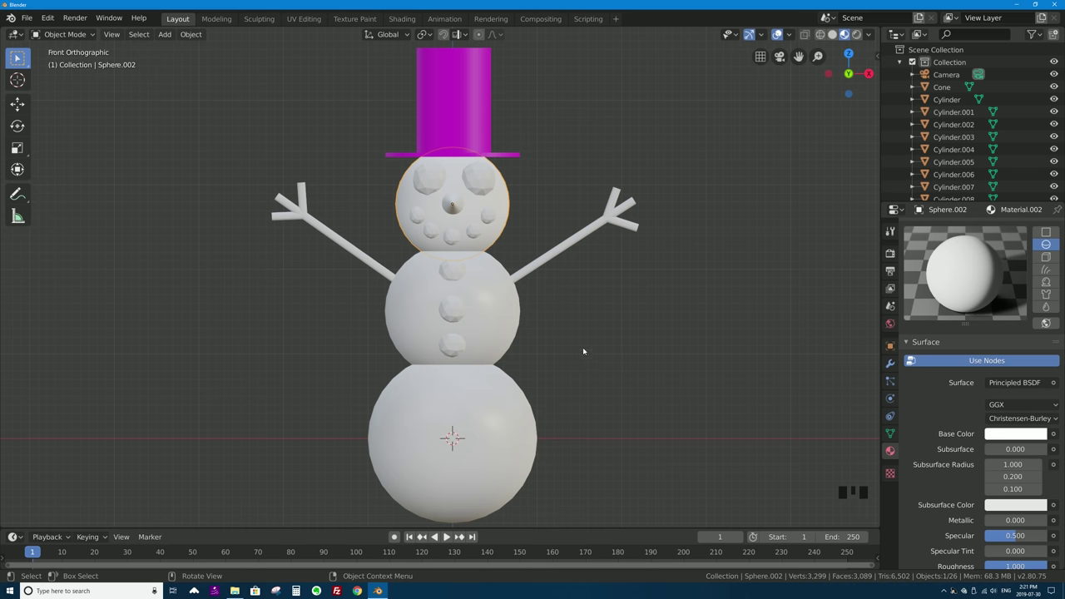
Step: Assign the snow material to the middle sphere and a brown material to both arms and their branches
left_click(555, 250)
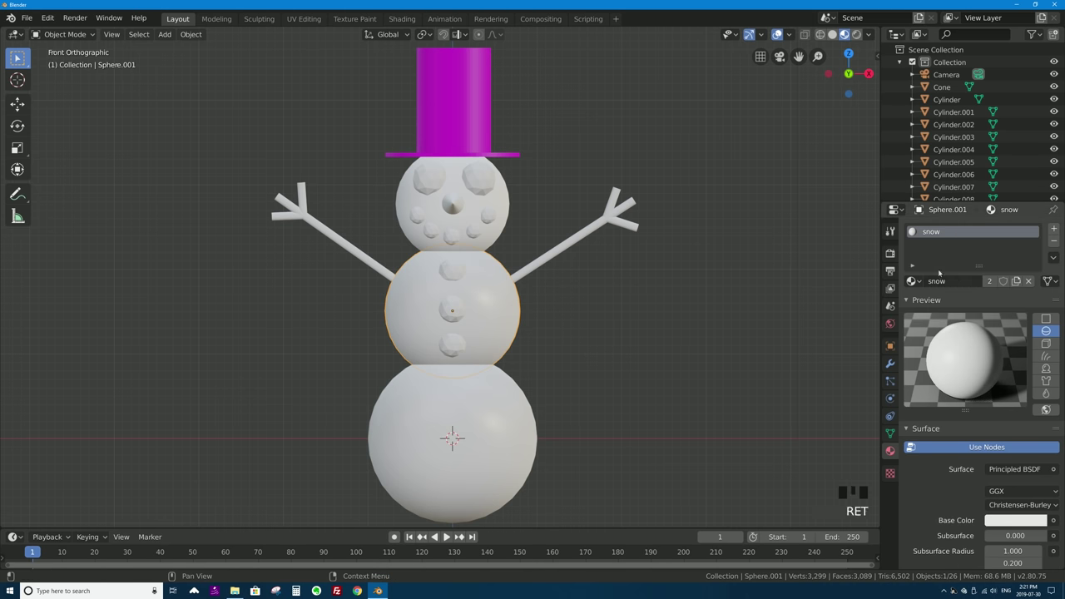
left_click(1015, 520)
left_click(966, 406)
scroll(966, 406, "down", 3)
left_click(345, 245)
left_click(291, 204, "shift")
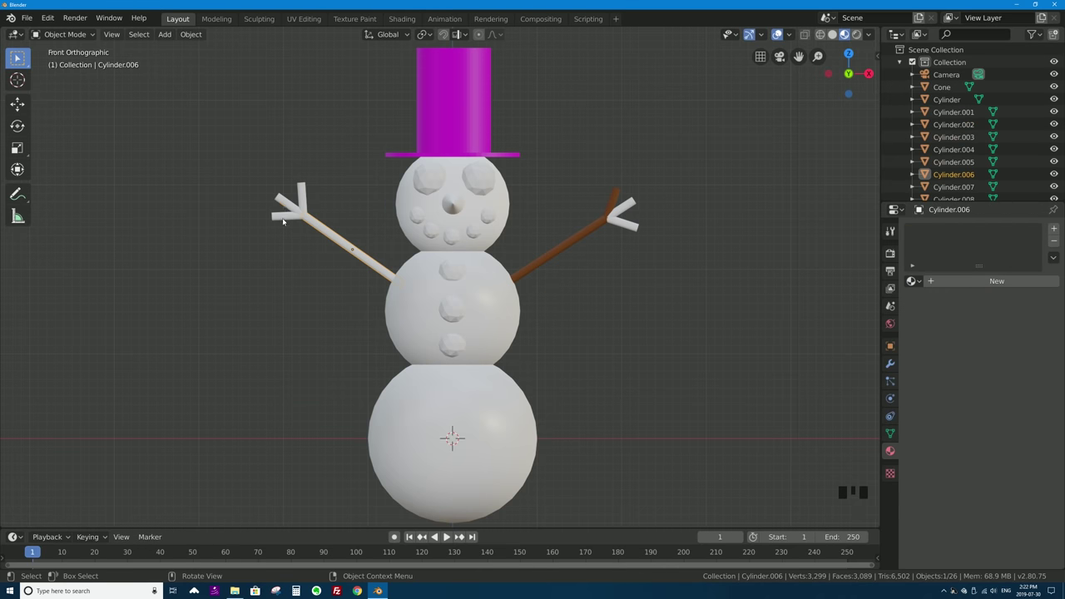
left_click(613, 195, "shift")
Step: Give the eyes a yellow-green material named "tennis ball" and the cone nose a new orange material
left_click(429, 177)
left_click(979, 280)
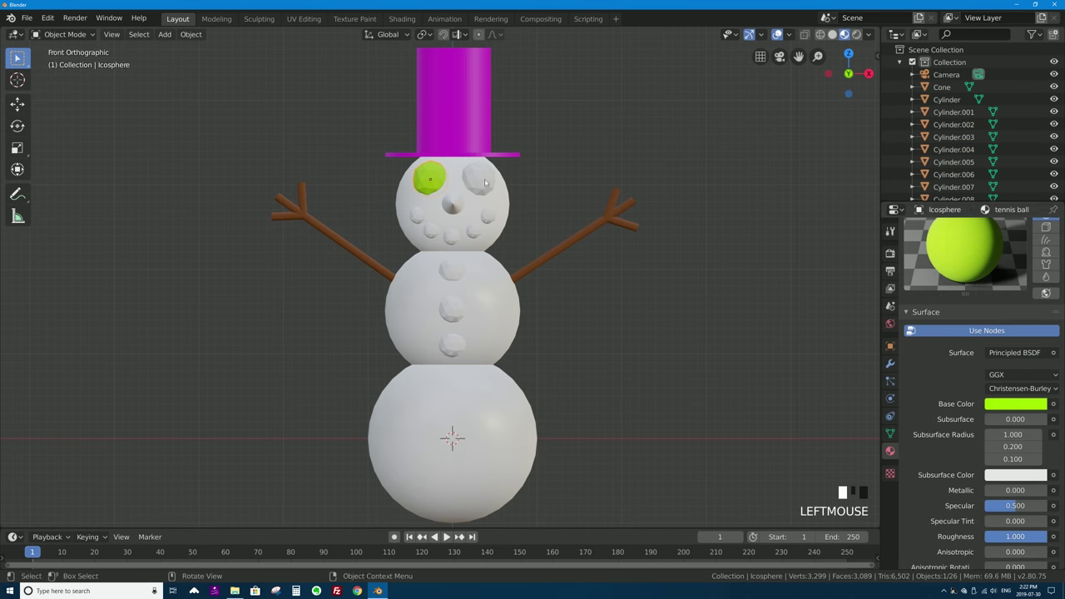
left_click(451, 203)
left_click(979, 280)
left_click(1014, 520)
left_click(956, 366)
Step: Set the base colour of one mouth piece to dark brown and link its material to the other mouth pieces
left_click(416, 215)
left_click(1014, 520)
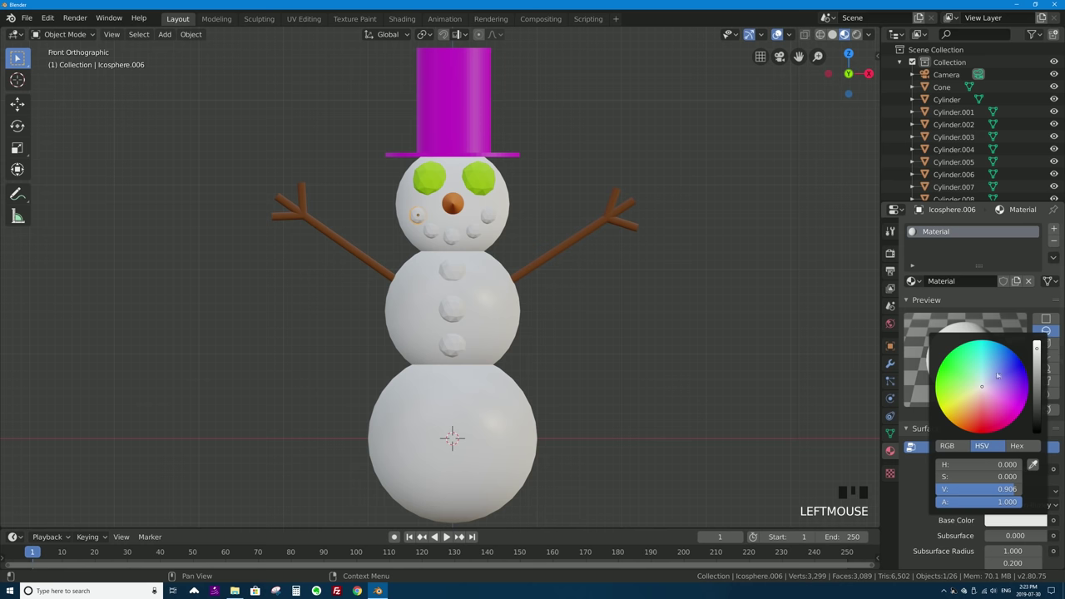
left_click(956, 366)
key("ctrl+l")
left_click(380, 208)
Step: Create a material for the snowman's top button and set its base colour to red
left_click(452, 270)
left_click(452, 308, "shift")
left_click(1015, 520)
left_click(990, 358)
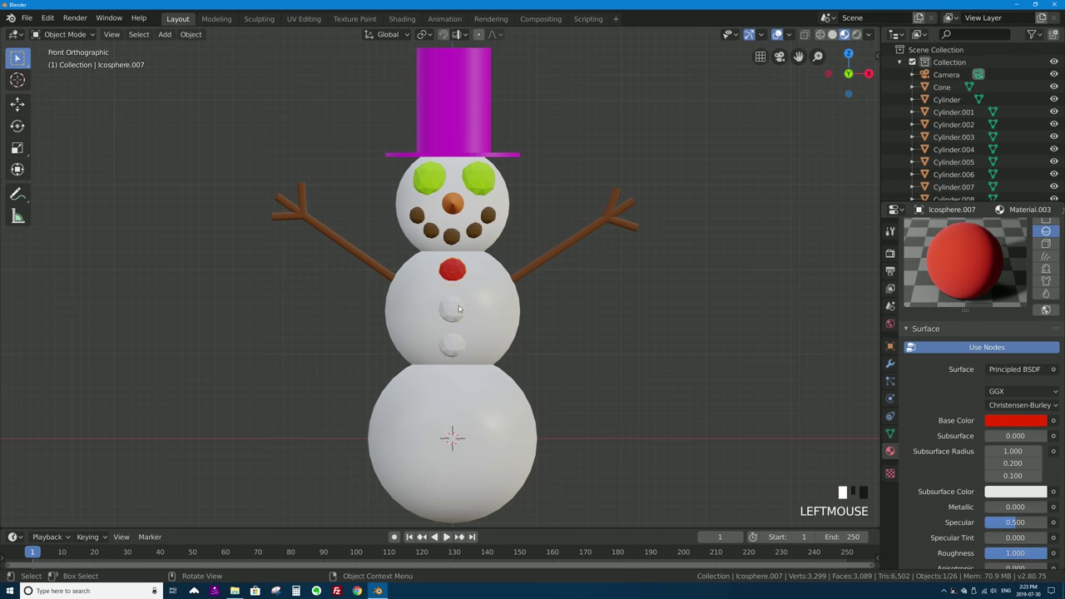
Step: Name the red material "buttons" and assign it to the remaining buttons on the middle sphere
type("buttons")
key("Return")
left_click(452, 344)
left_click(915, 281)
left_click(786, 302)
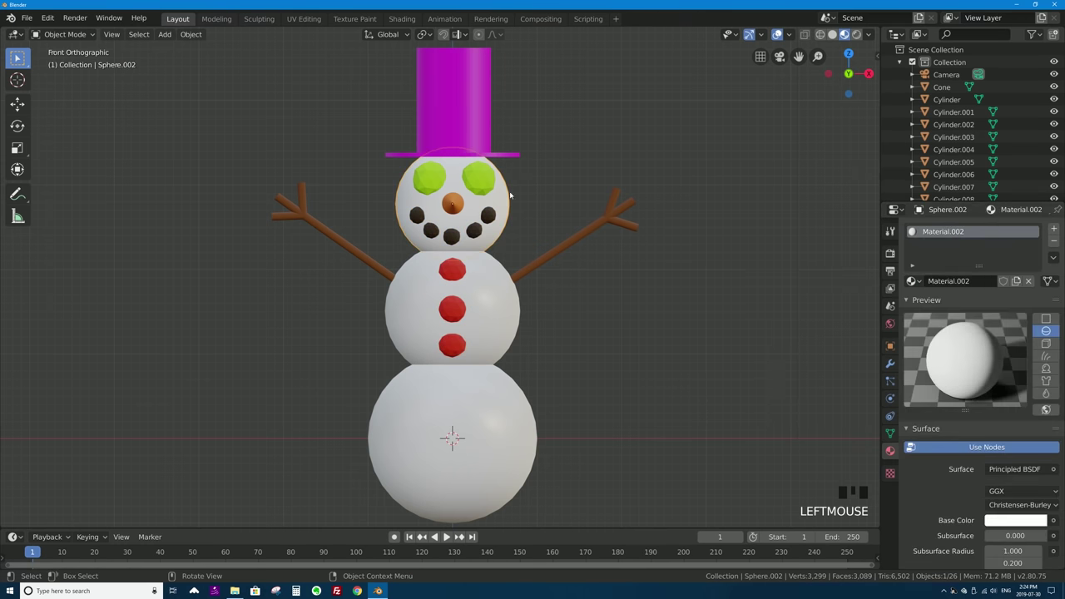
left_click(466, 200)
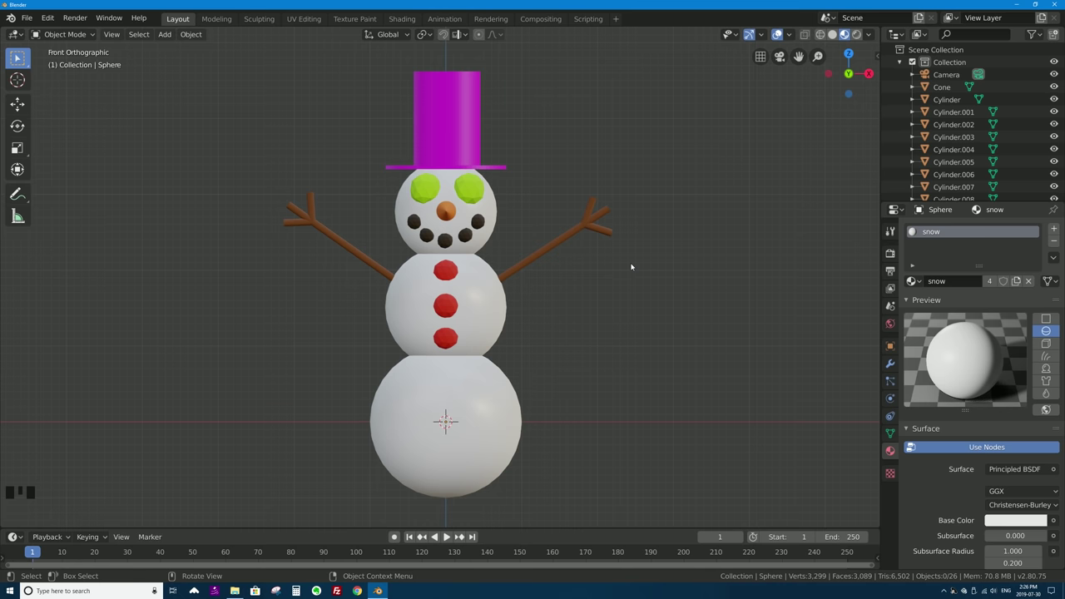
Step: Inspect the coloured snowman from an angle and through the scene camera, and return to the perspective view
middle_click_drag(629, 266, 561, 261)
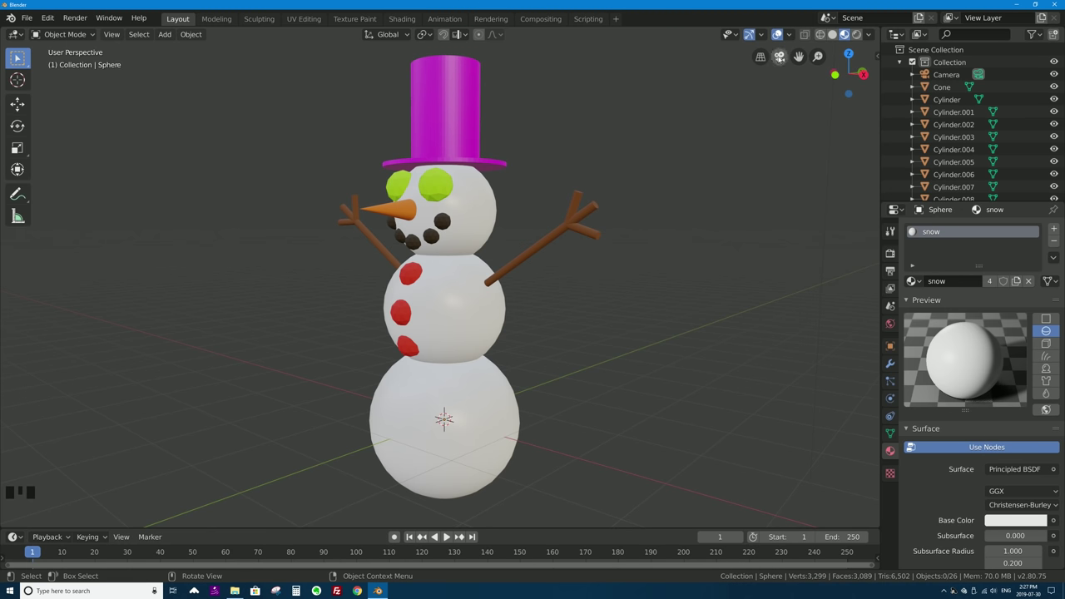
key("grave")
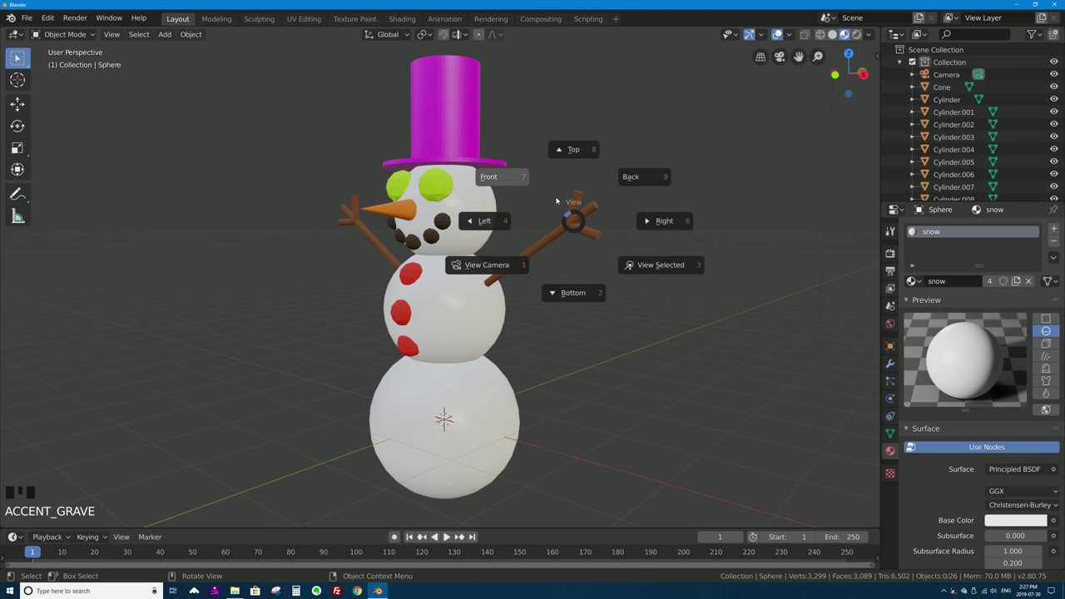
key("Escape")
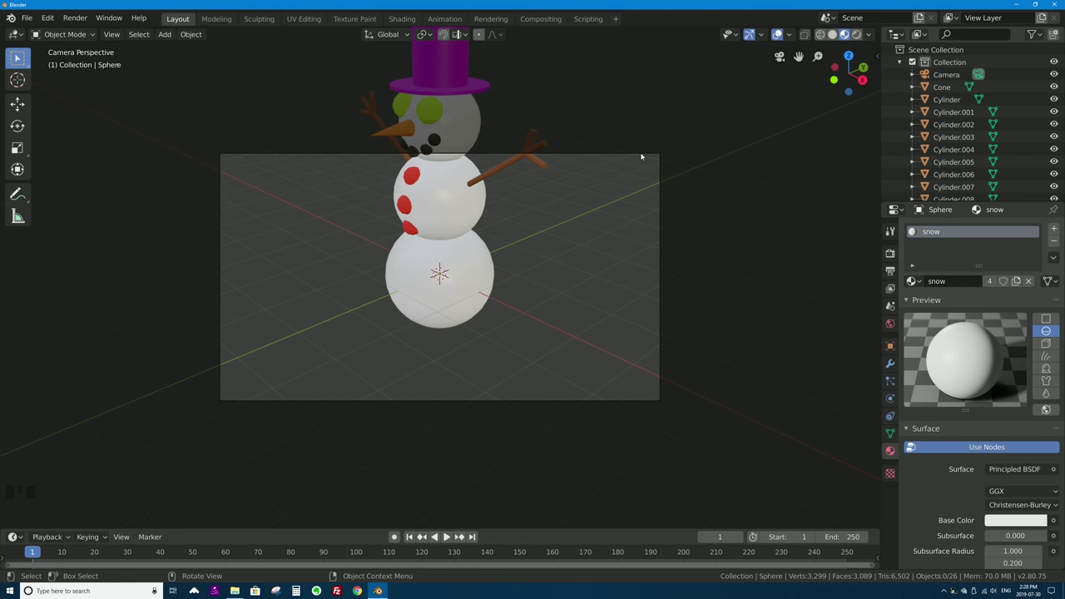
key("KP_0")
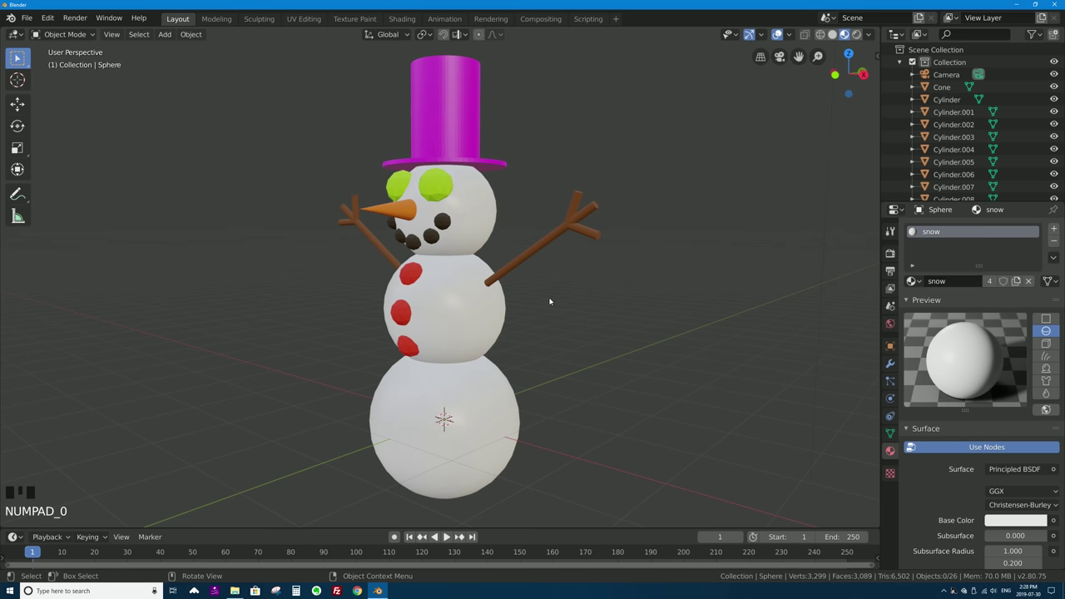
Step: Select the scene camera and move it up about 0.8 m along the Z axis with the Transform tool
scroll(544, 291, "down", 5)
middle_click_drag(454, 237, 485, 237)
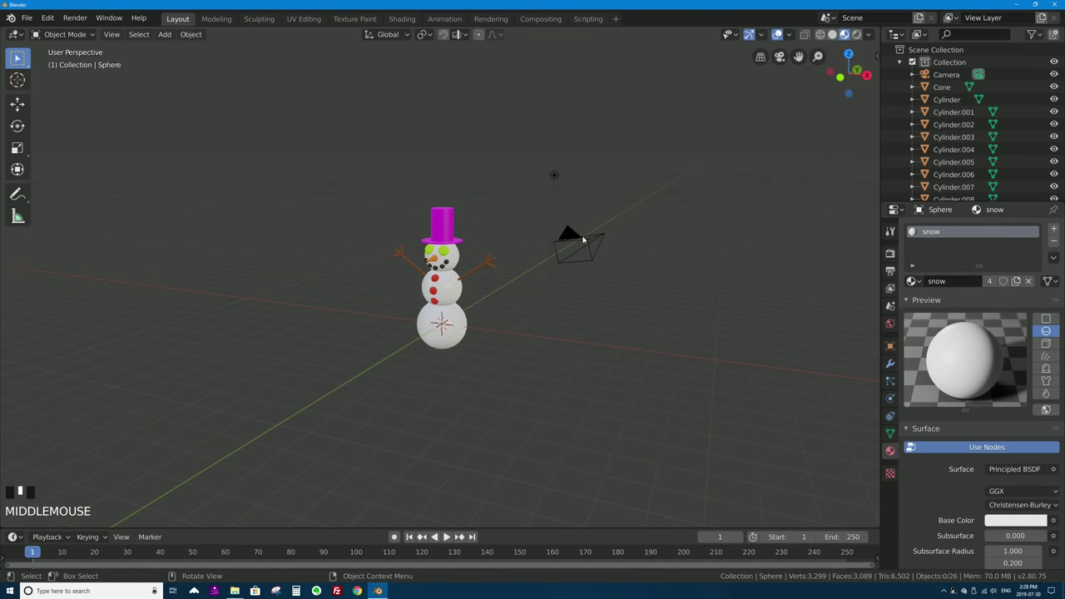
left_click(580, 241)
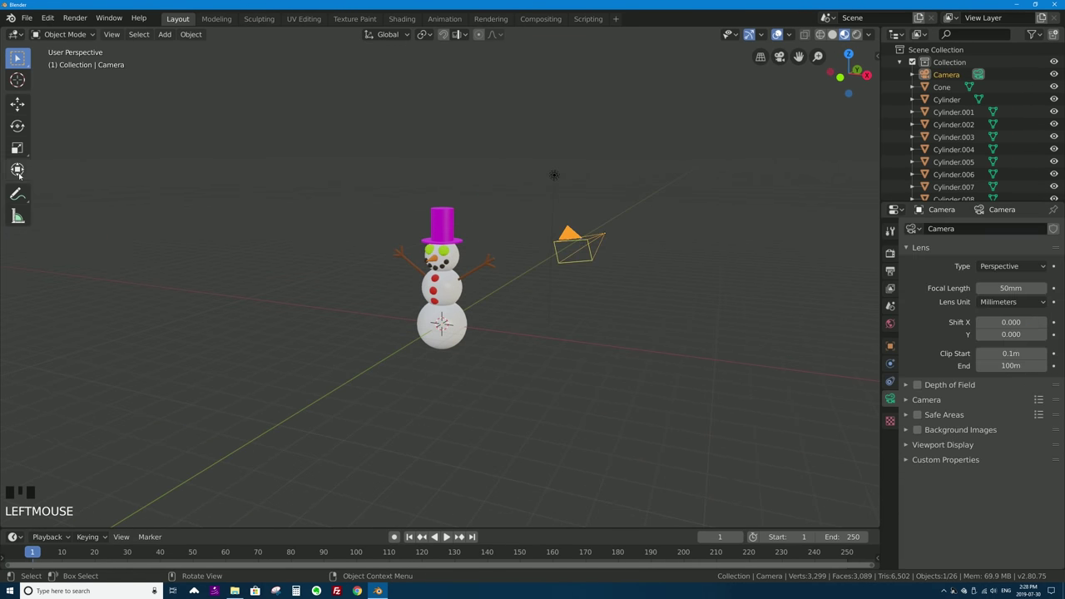
left_click(17, 169)
left_click_drag(609, 163, 609, 143)
middle_click_drag(611, 149, 672, 235)
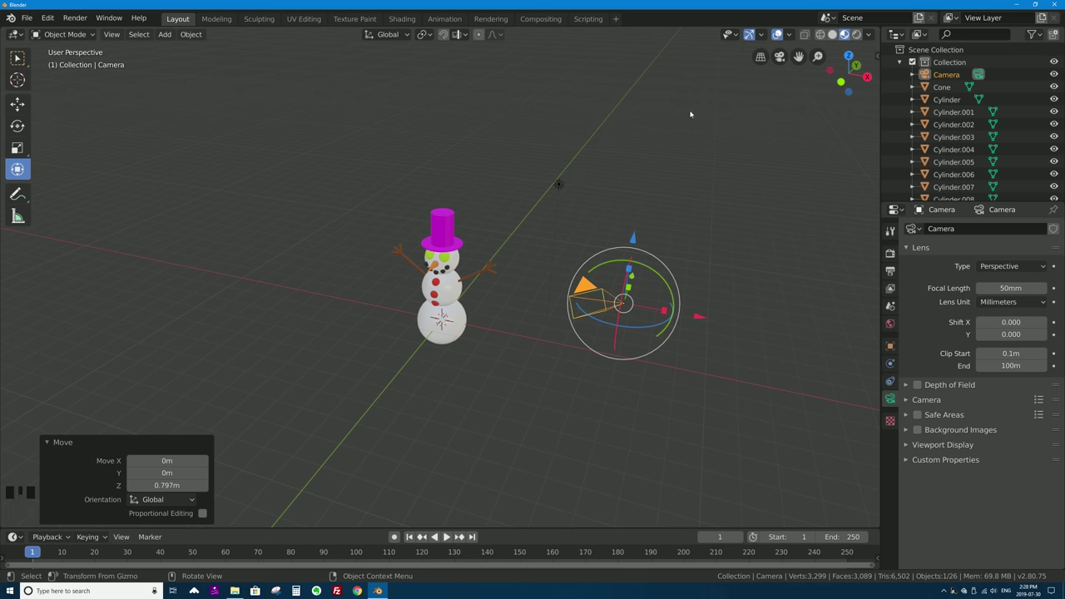
Step: Check through the raised camera how the snowman fits inside the frame
left_click(780, 57)
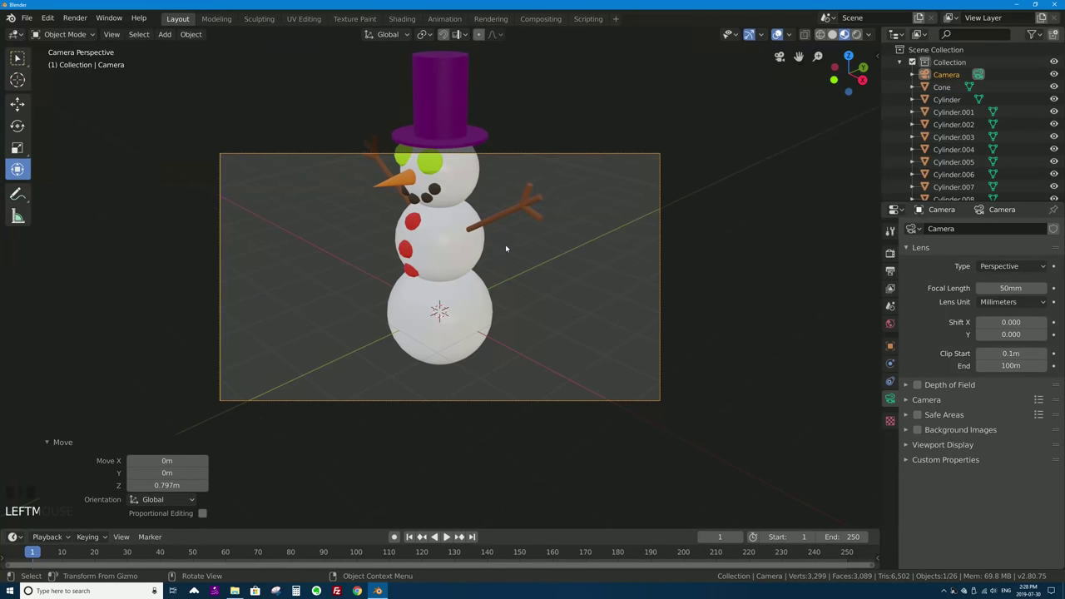
middle_click_drag(505, 244, 493, 216)
scroll(546, 202, "down", 1)
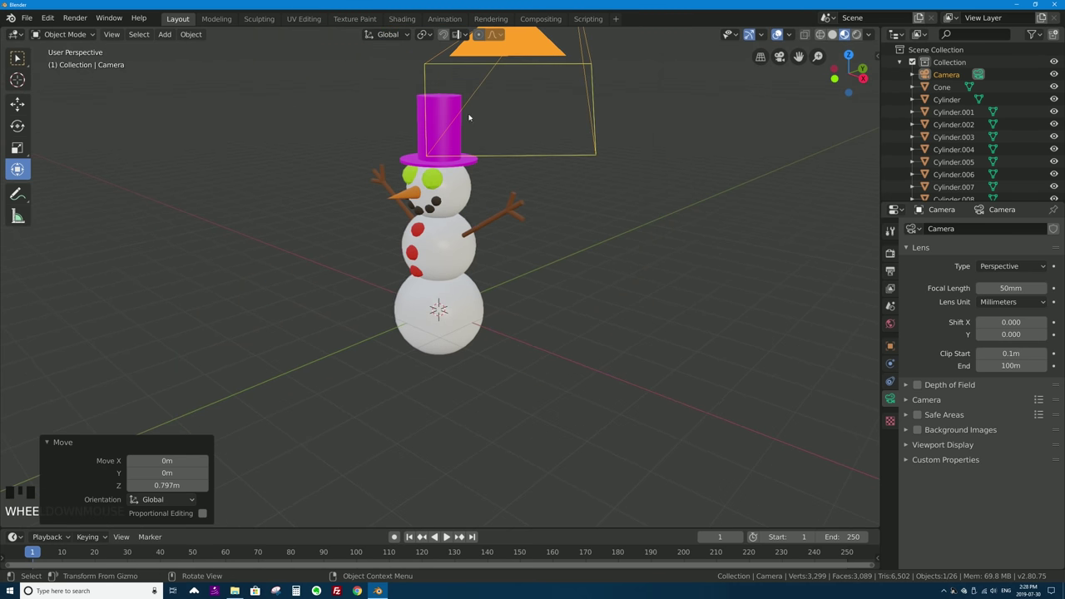
key("KP_0")
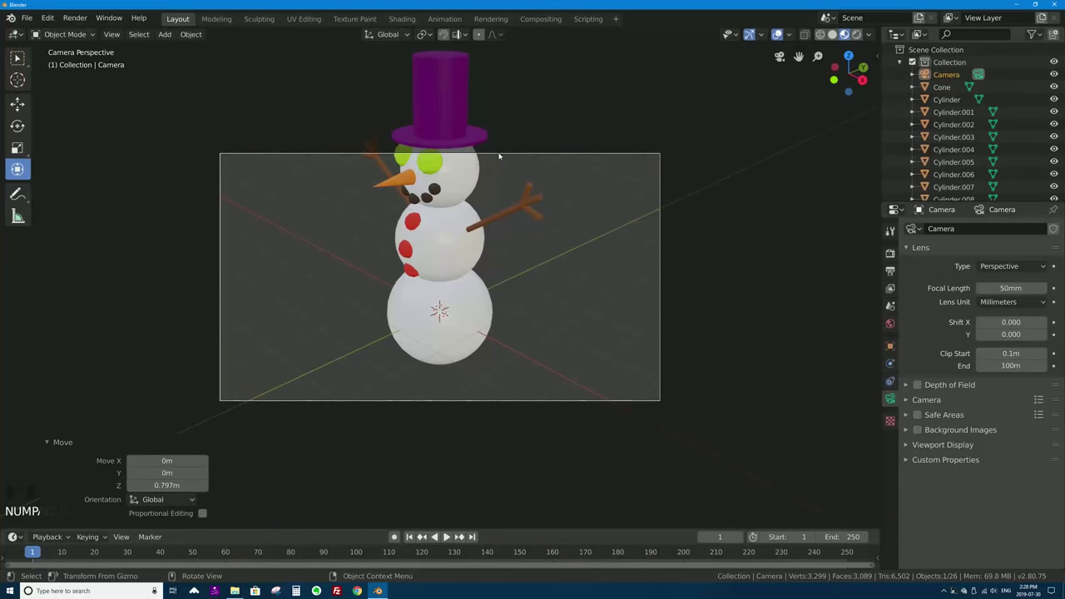
Step: Move the scene camera freely by about -0.507 m in X, -0.05 m in Y and 0.673 m in Z to centre the snowman
left_click(570, 154)
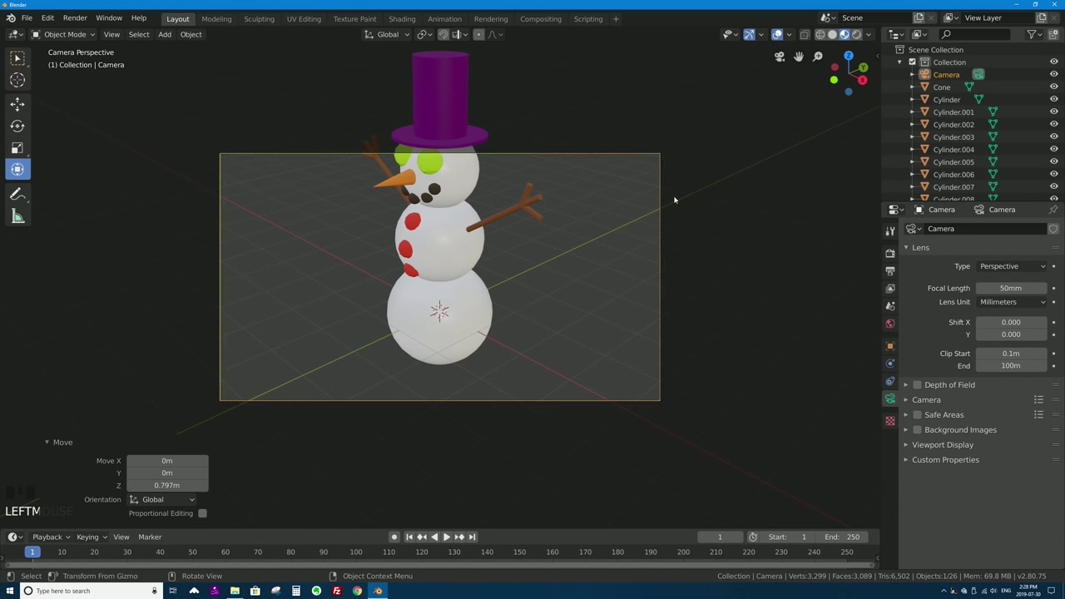
key("g")
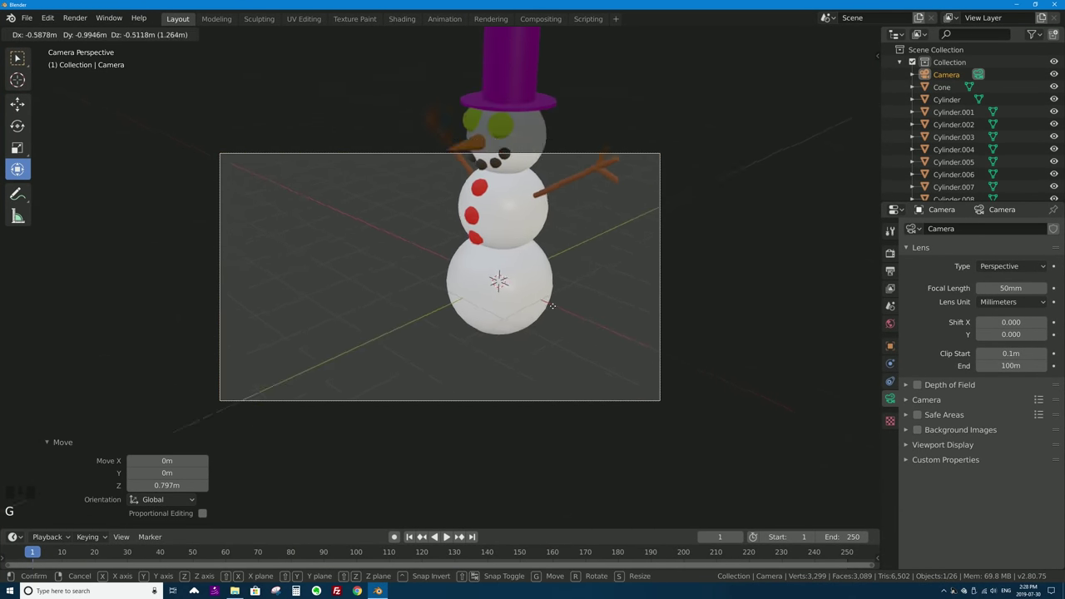
left_click(600, 158)
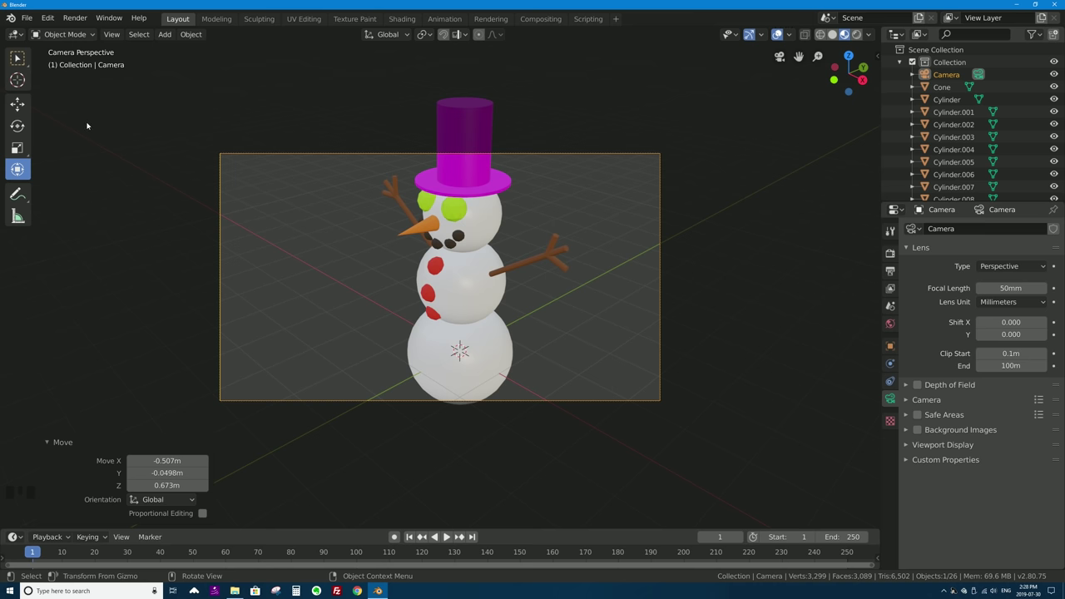
Step: Enable Lock Camera to View so that viewport navigation moves the scene camera
key("t")
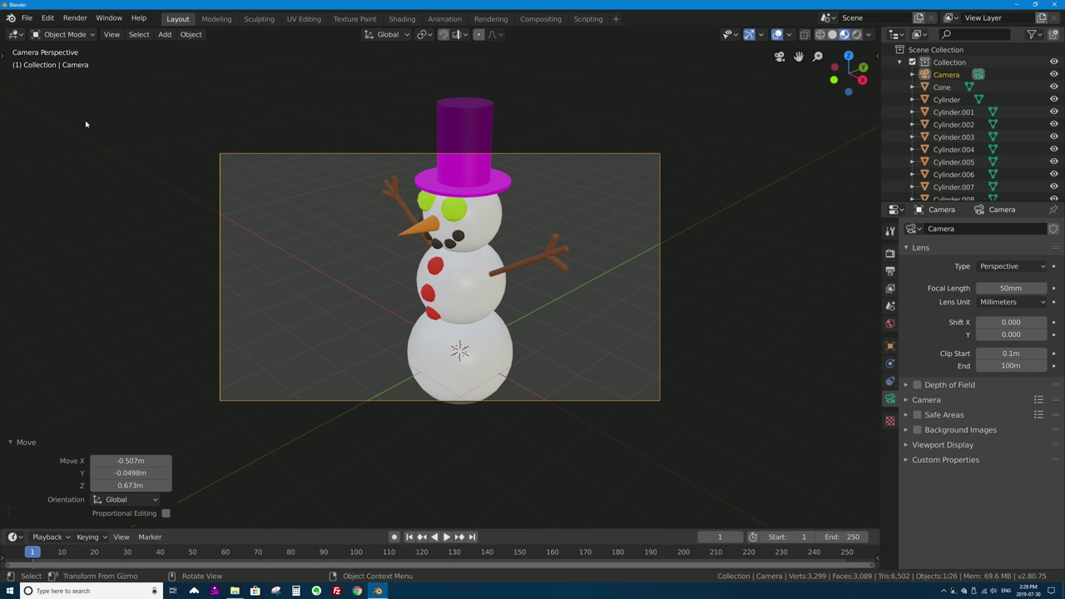
key("t")
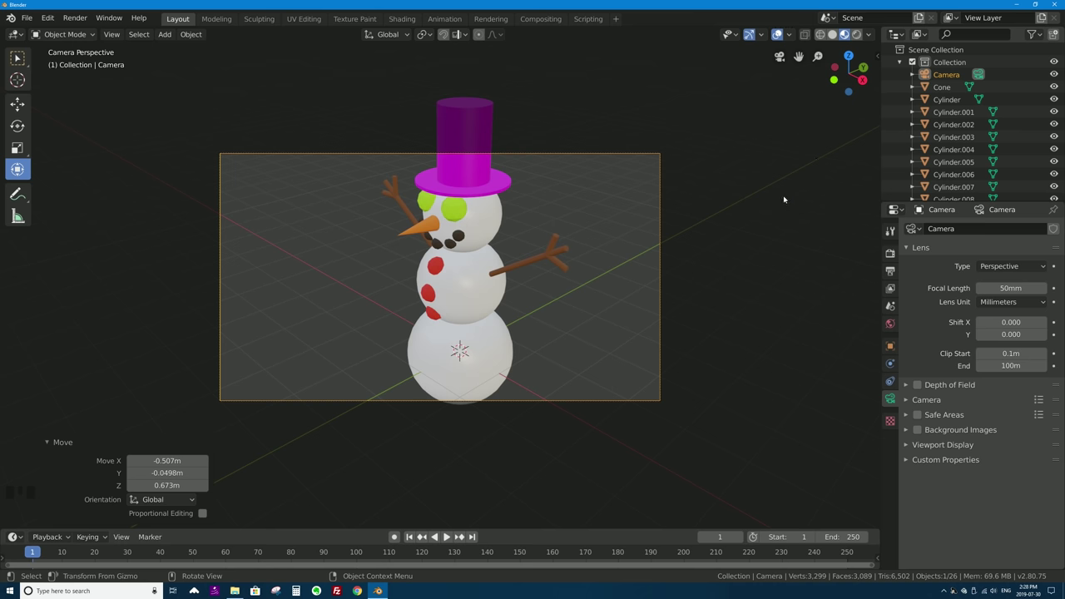
key("n")
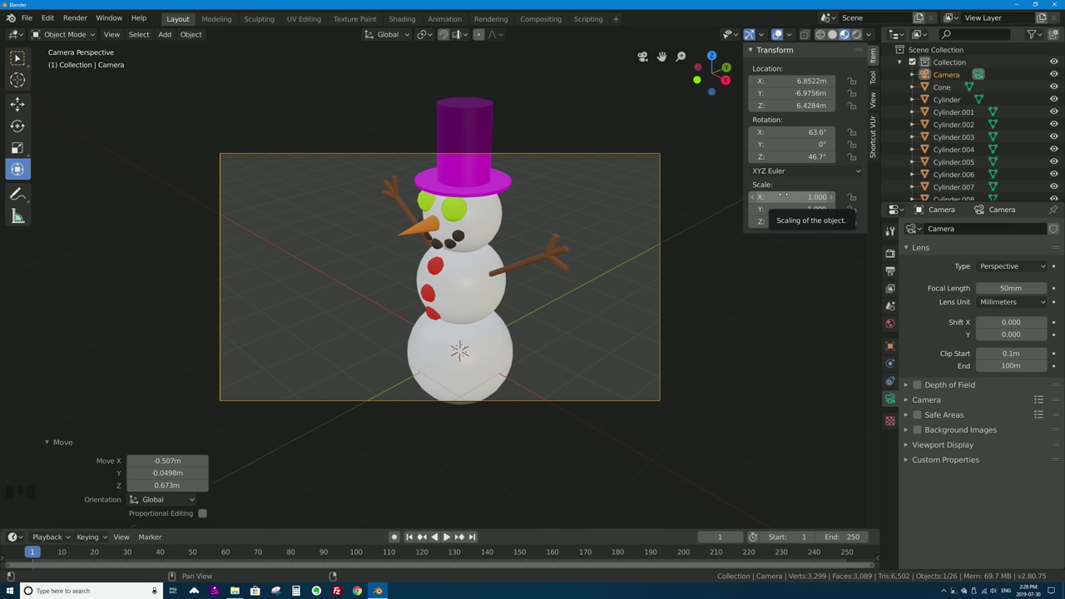
left_click(873, 77)
left_click(873, 100)
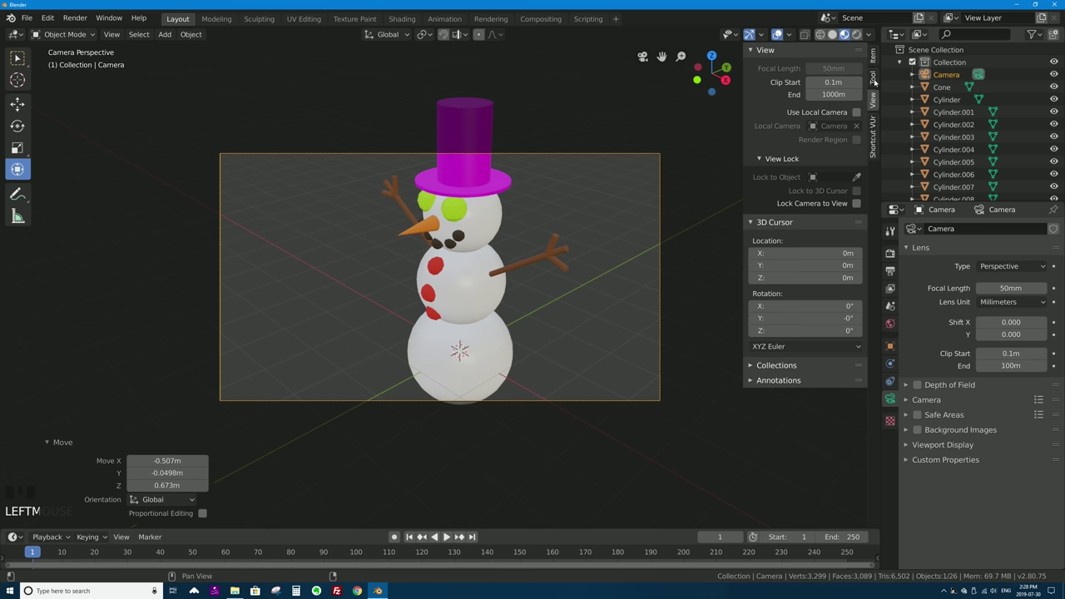
left_click(873, 78)
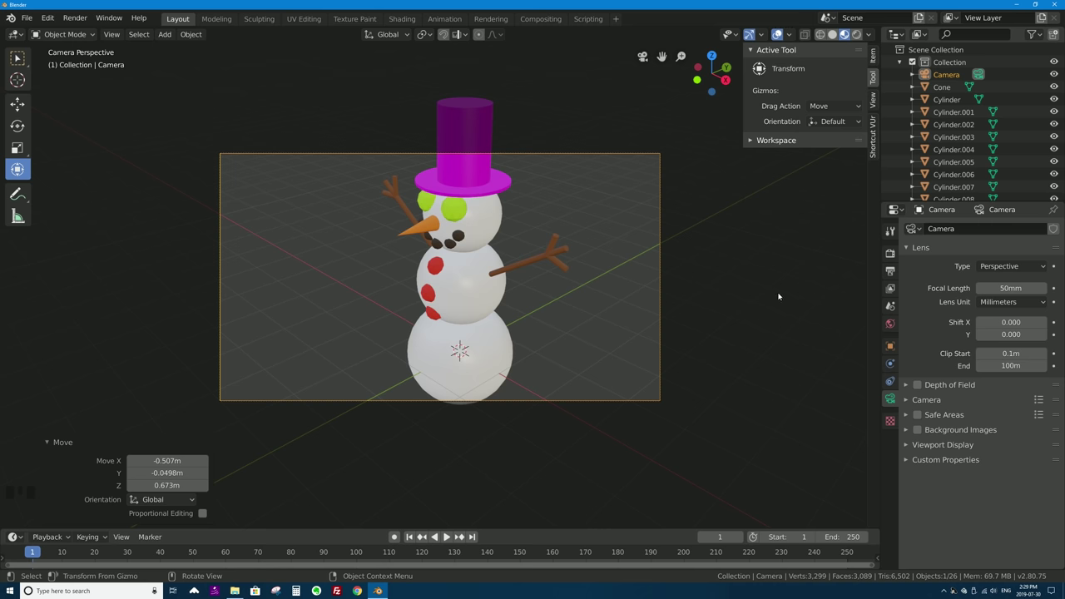
left_click(872, 58)
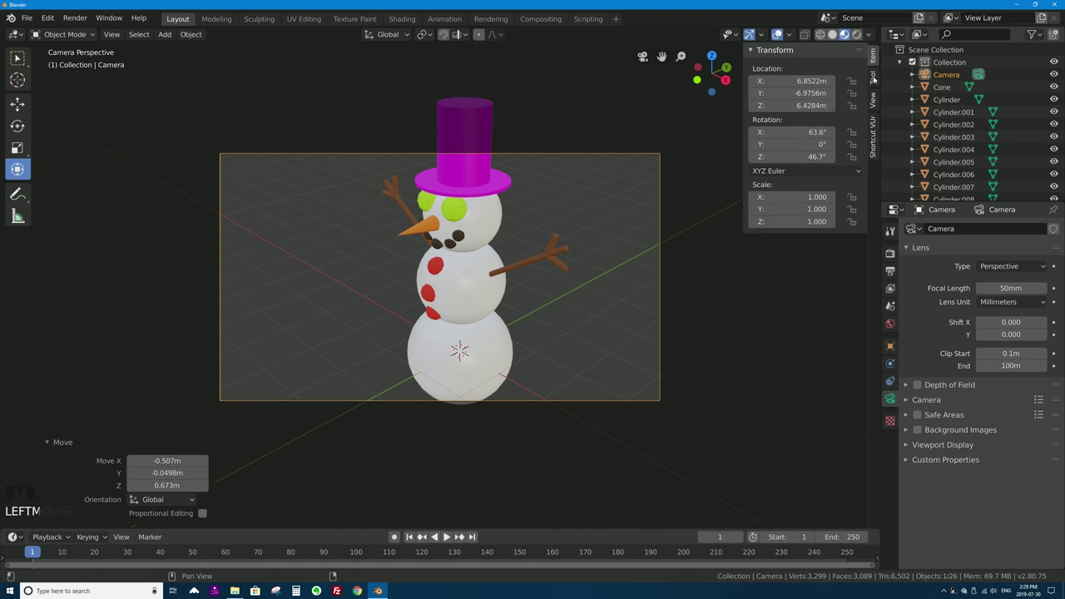
left_click(872, 77)
left_click(872, 100)
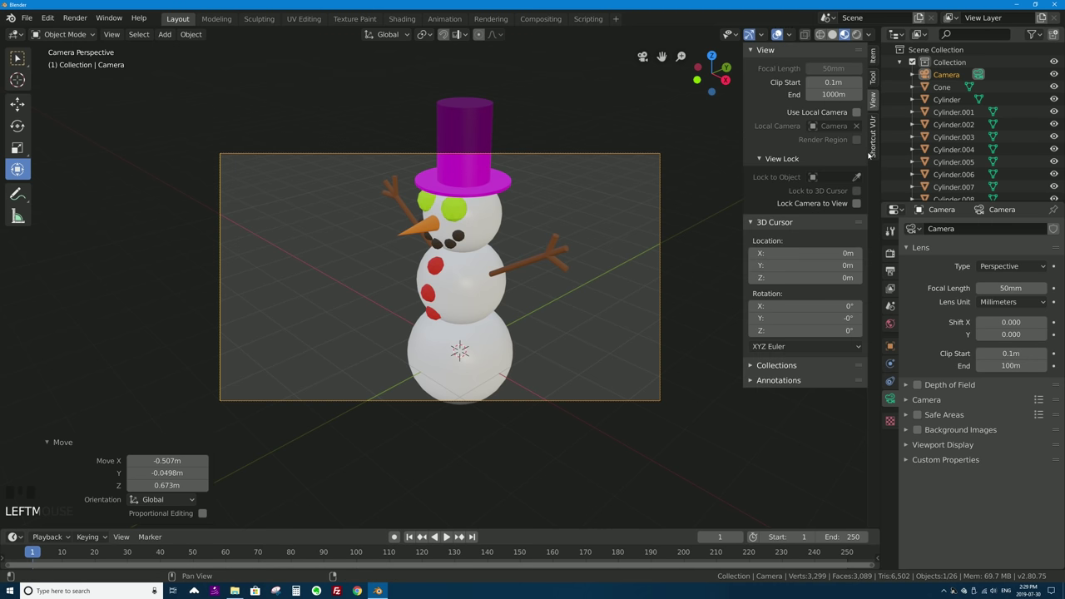
left_click(856, 203)
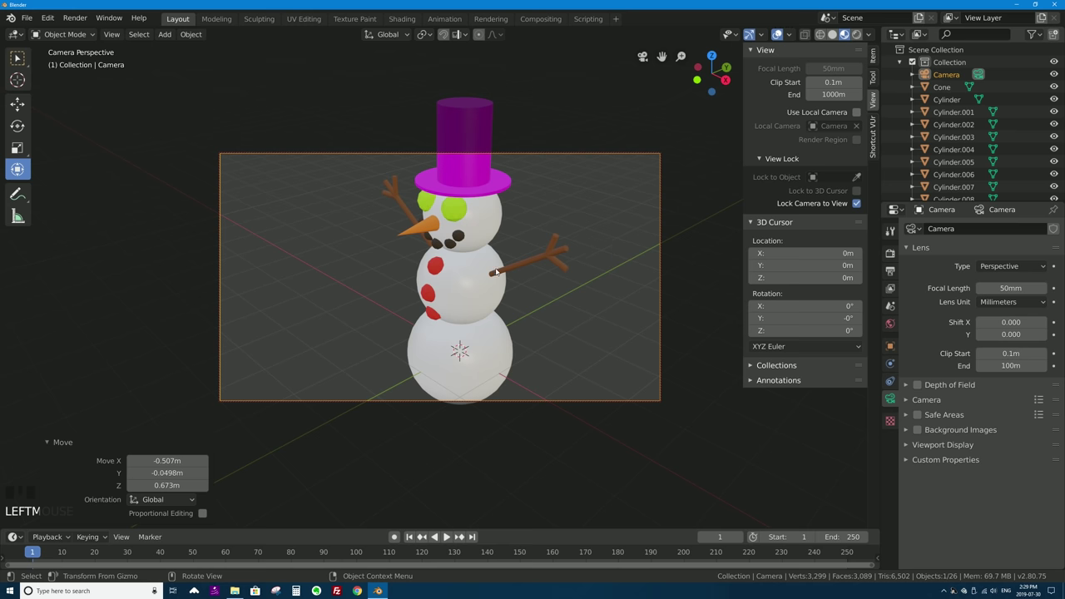
Step: Orbit, zoom and pan the locked camera to frame the whole snowman nearly from the front, with its hat and arms in frame
middle_click_drag(495, 272, 492, 237)
scroll(496, 236, "down", 3)
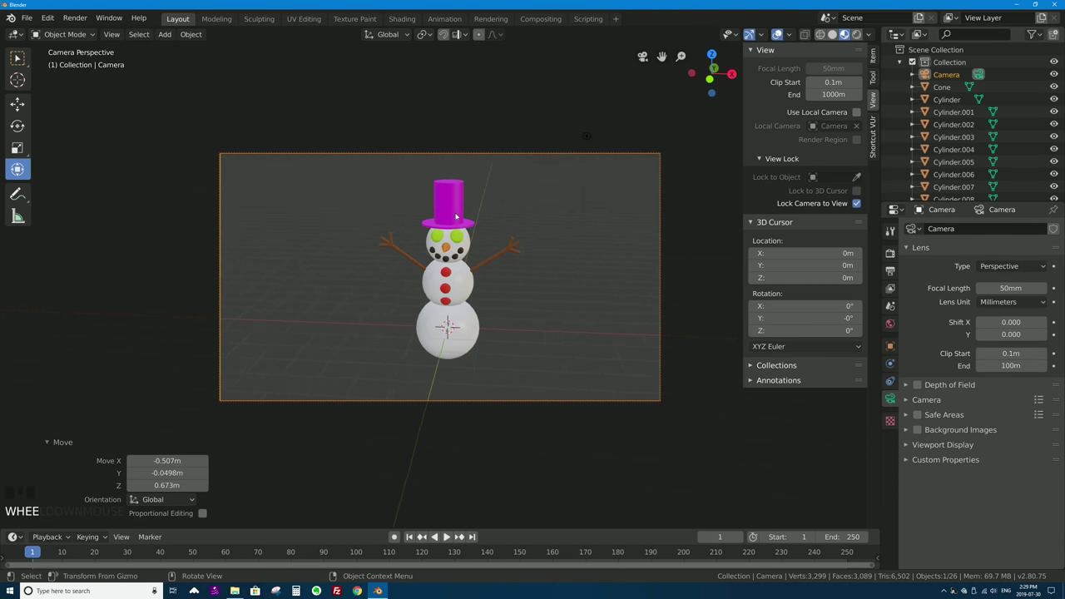
mouse_move(709, 73)
left_mouse_down()
mouse_move(725, 76)
mouse_move(703, 75)
left_mouse_up()
left_click_drag(557, 133, 558, 166)
scroll(525, 198, "down", 2)
scroll(563, 159, "up", 2)
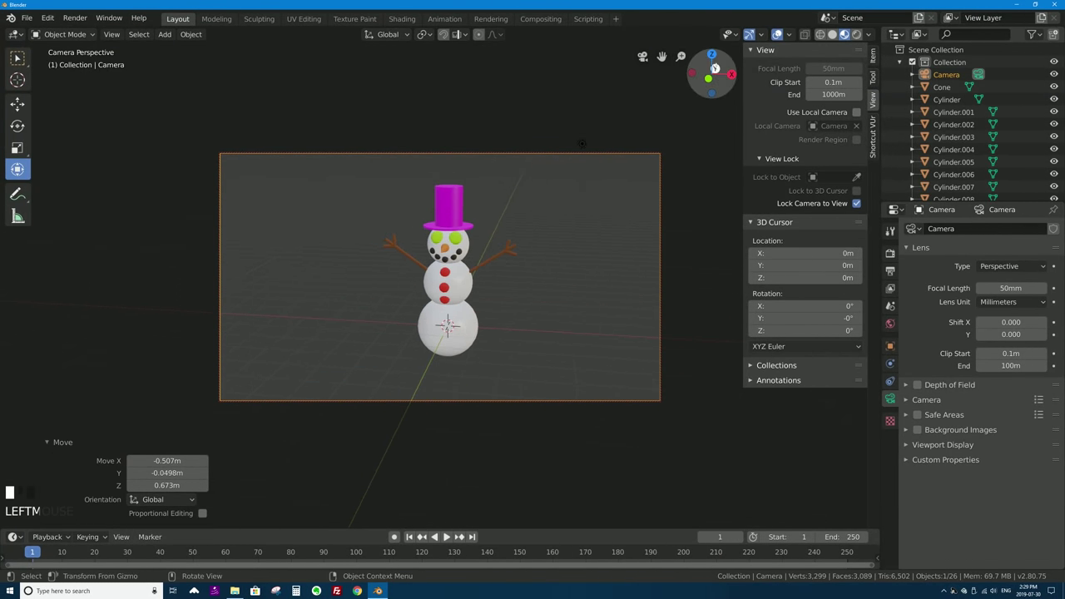
left_click_drag(707, 74, 715, 77)
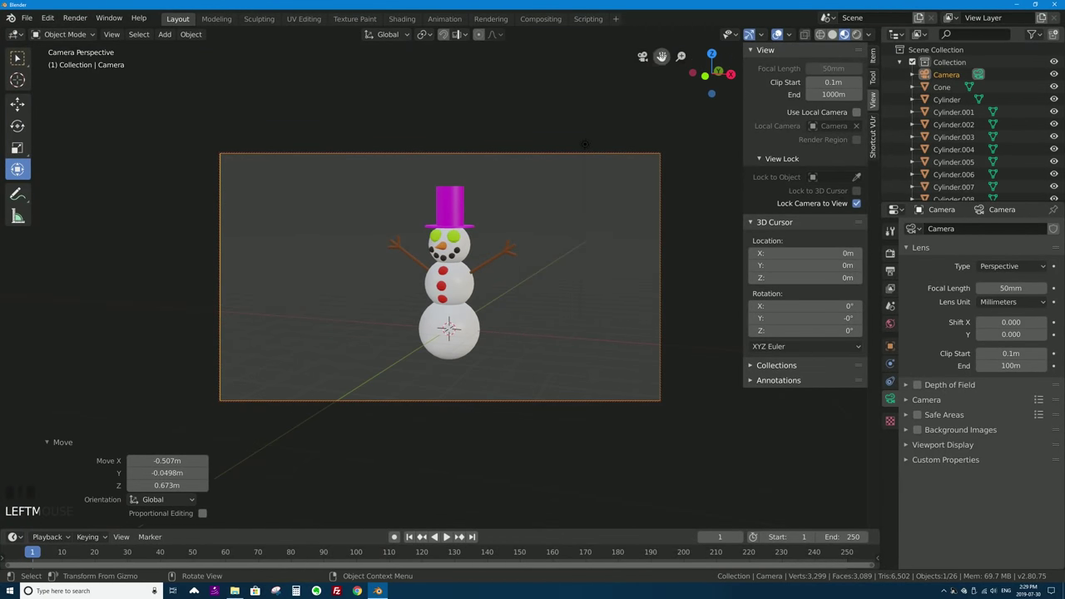
mouse_move(585, 144)
left_mouse_down()
mouse_move(541, 146)
mouse_move(583, 145)
mouse_move(569, 147)
left_mouse_up()
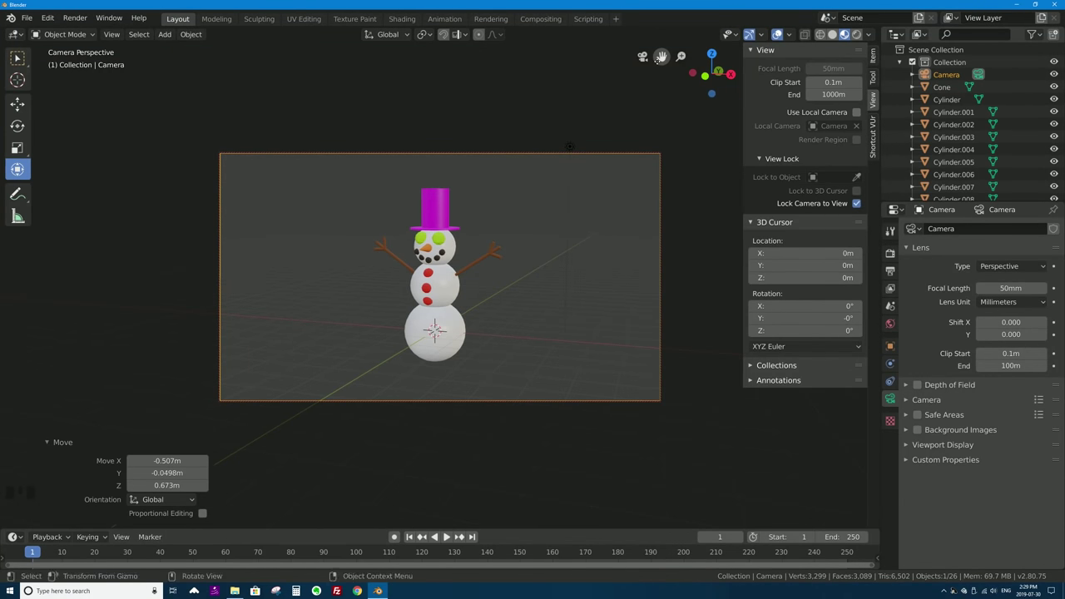
Step: Add a plane at the origin and scale it up about 7.36 times as ground for the snowman
key("shift+a")
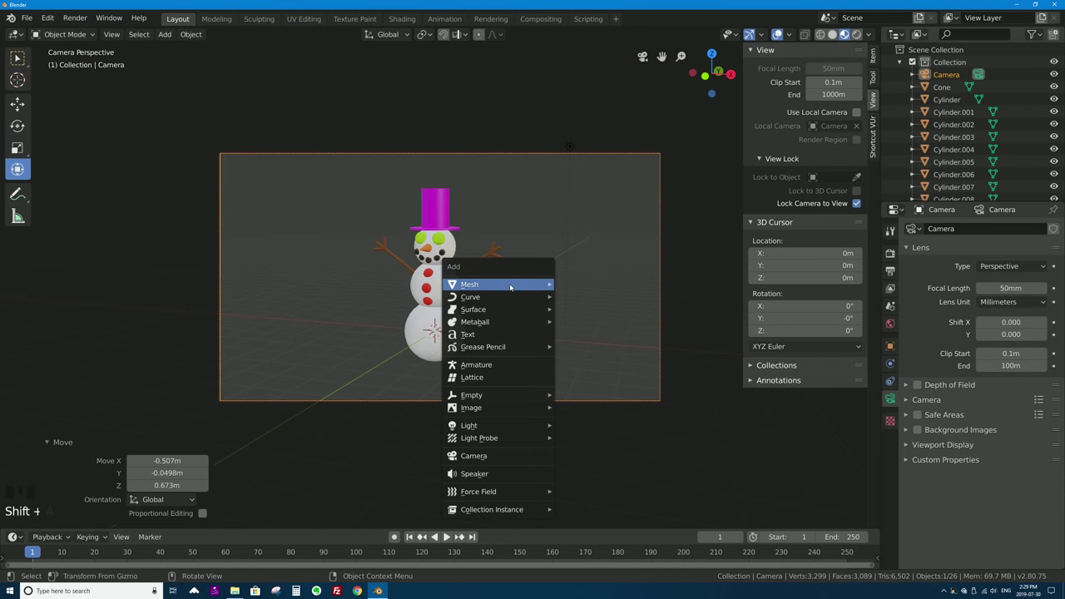
mouse_move(512, 285)
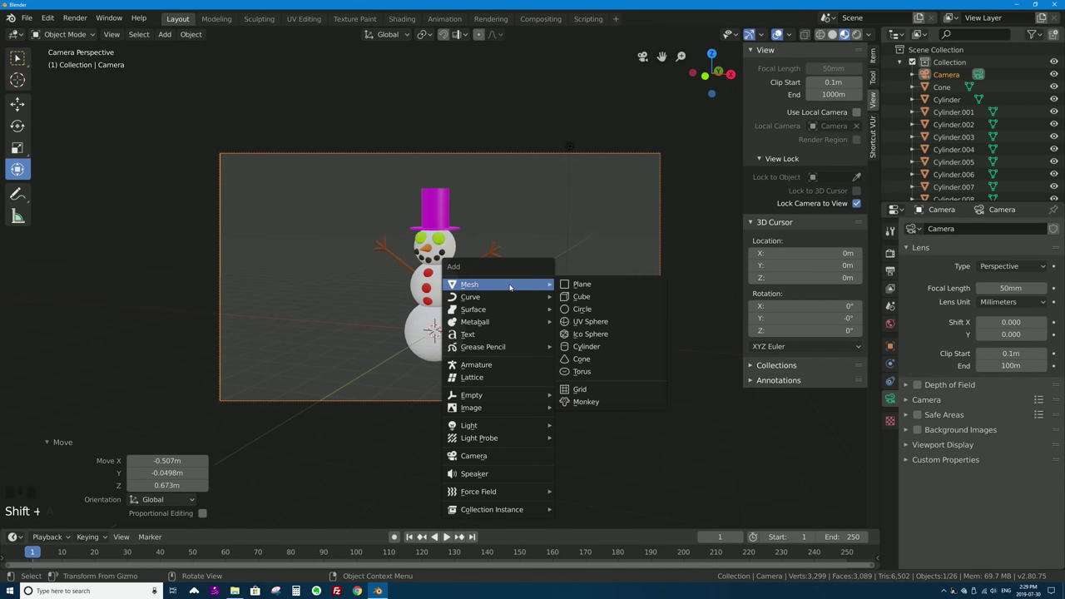
left_click(581, 285)
key("s")
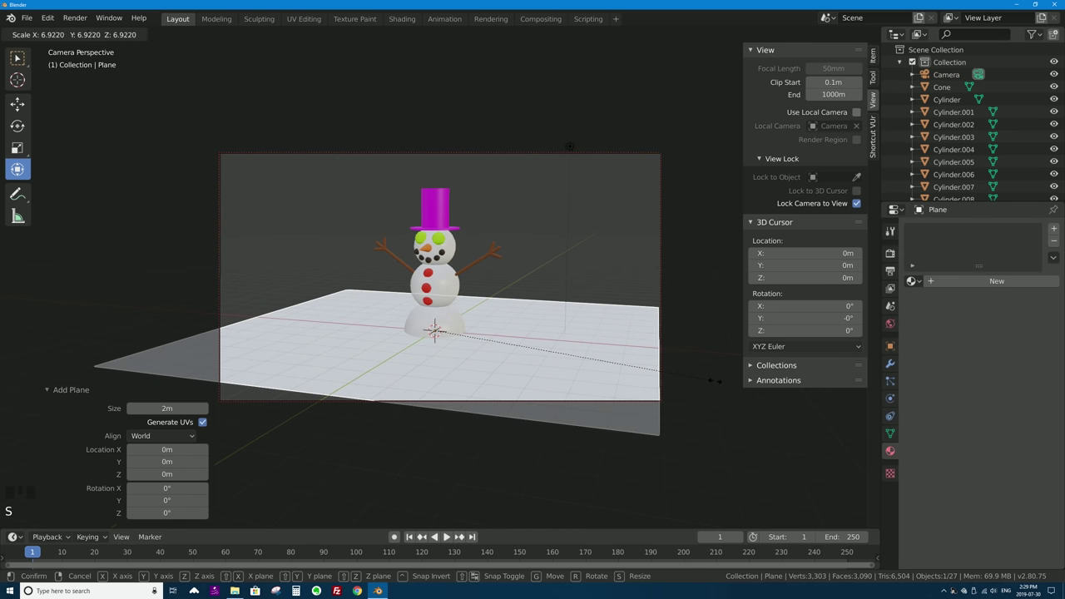
left_click(733, 381)
Step: Move the ground plane down about 0.83 m along the Z axis to the base of the bottom sphere
key("g")
key("z")
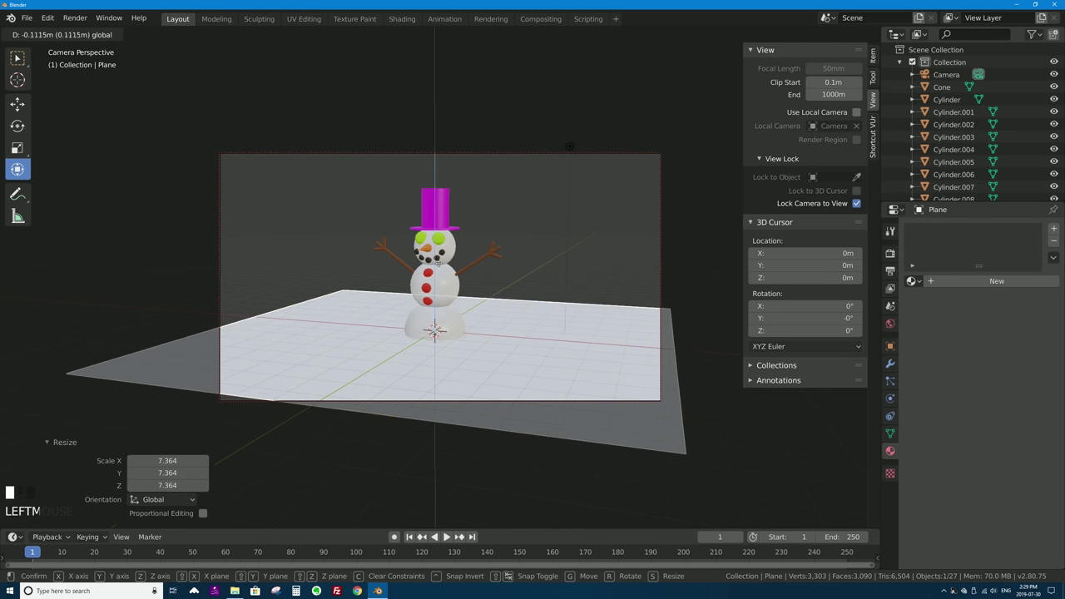
left_click(439, 282)
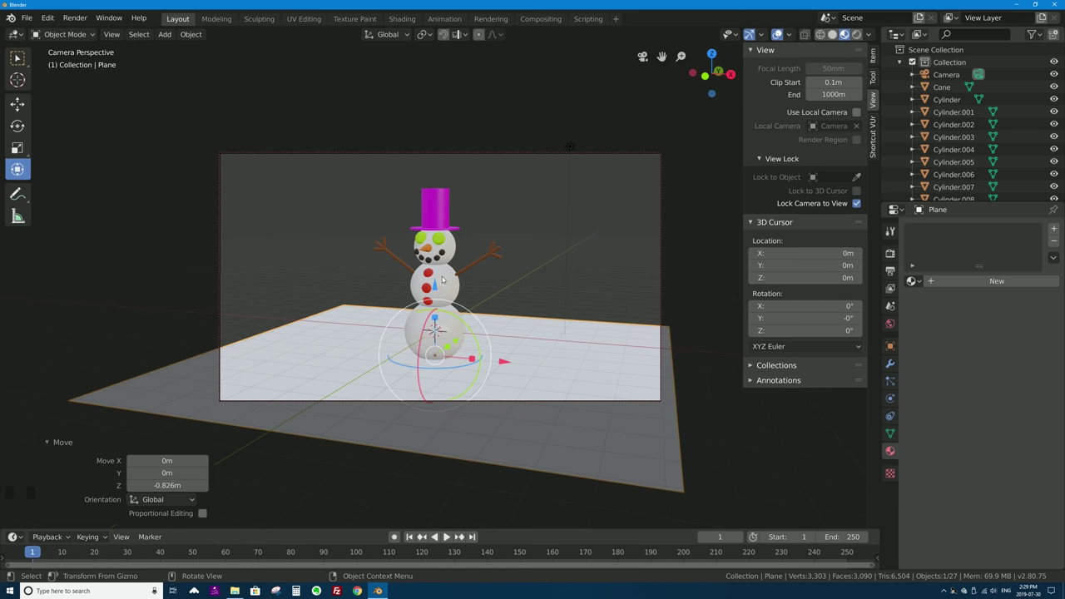
Step: Render the snowman scene as a still image with Eevee, inspect it and close the render window
left_click(74, 18)
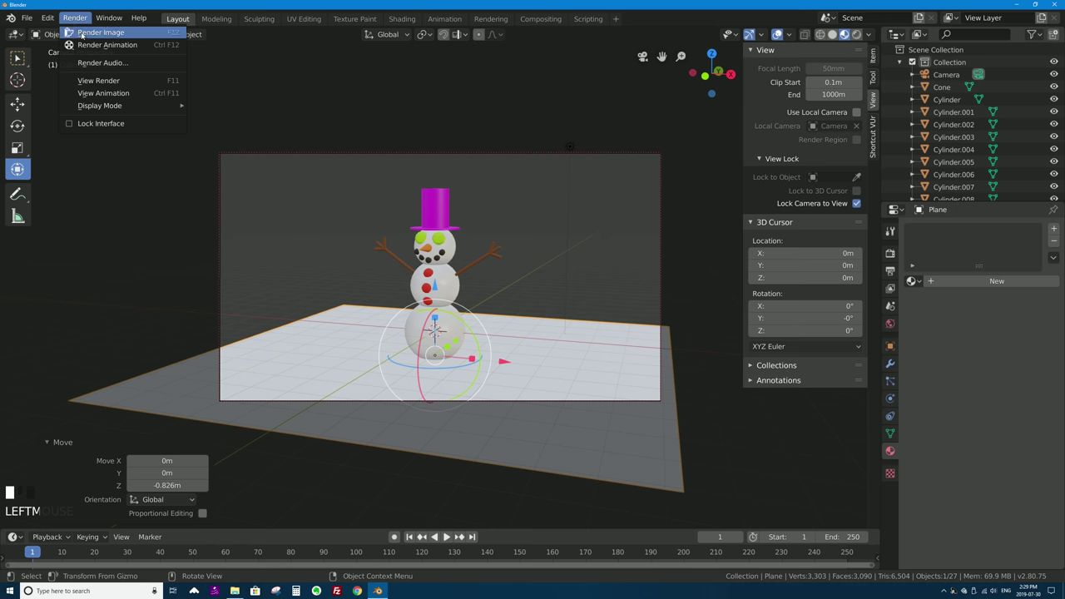
left_click(81, 33)
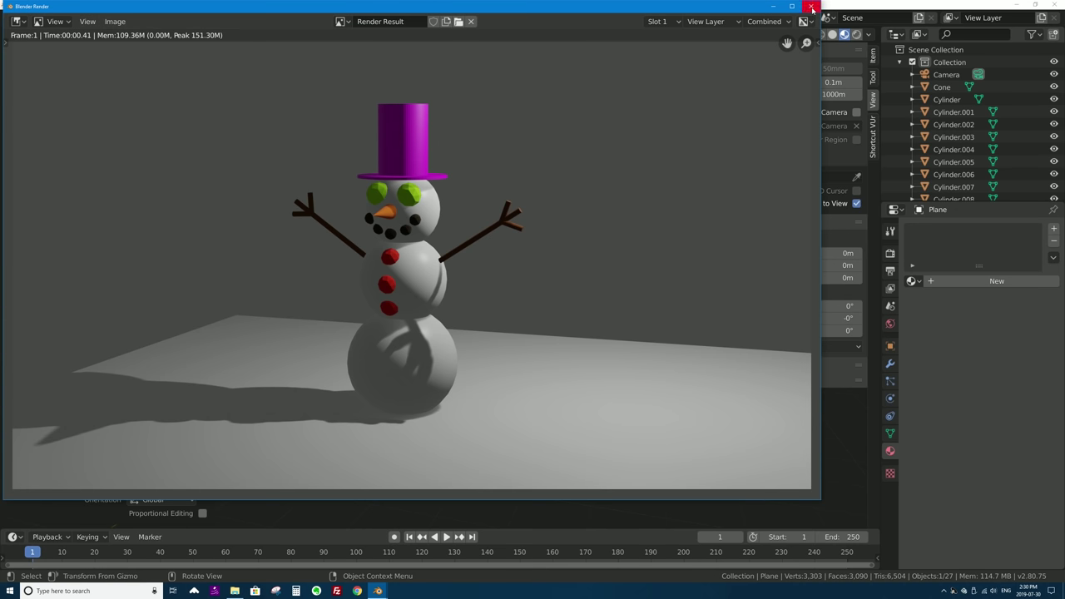
left_click(810, 8)
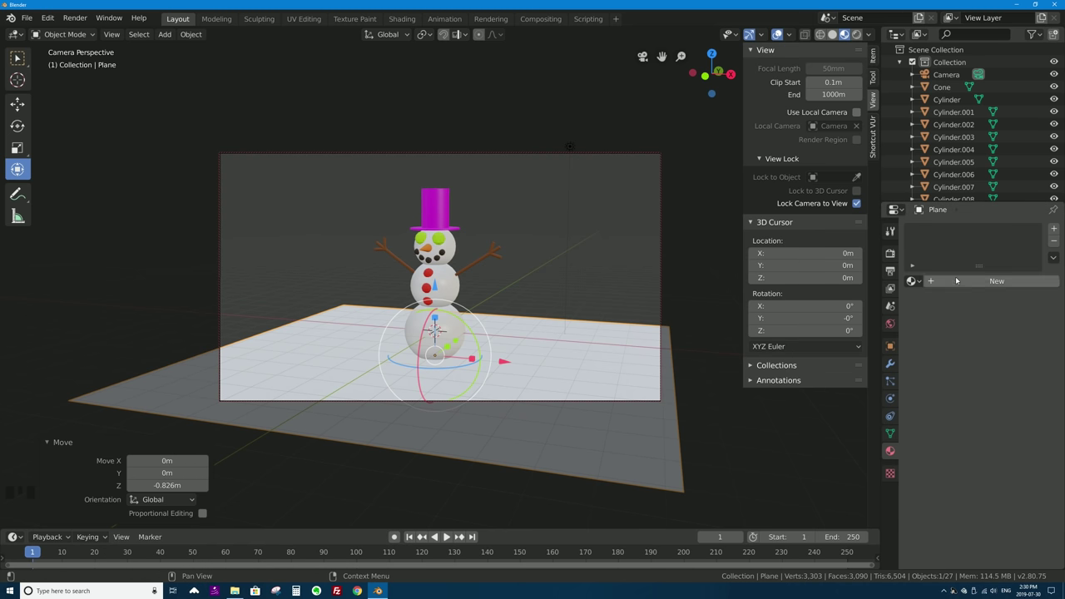
Step: Switch the render engine from Eevee to Cycles and render the snowman scene as a still image again
left_click(890, 255)
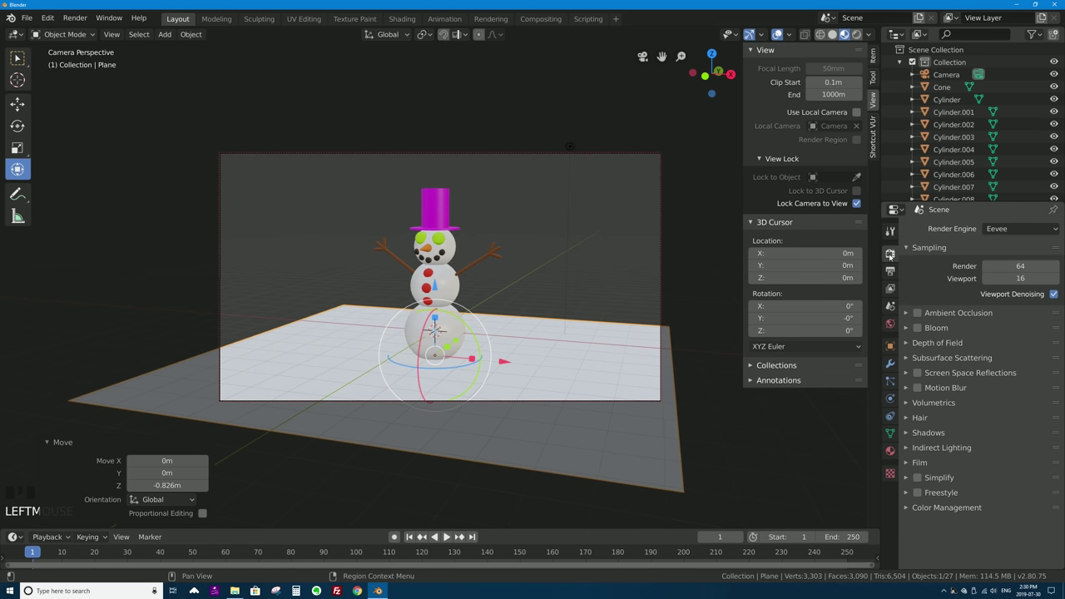
left_click(1043, 229)
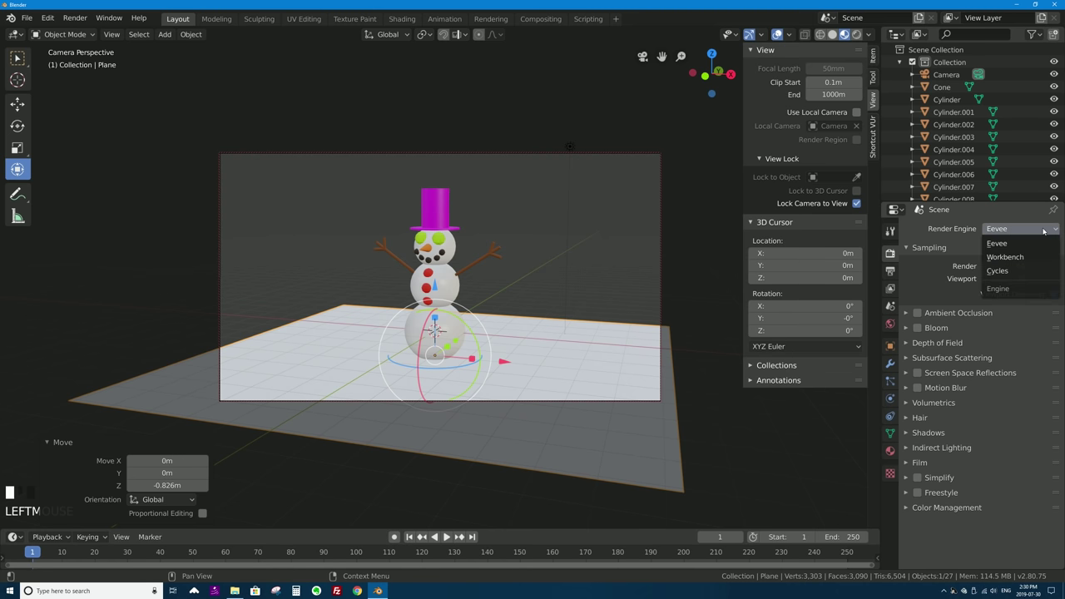
left_click(1011, 272)
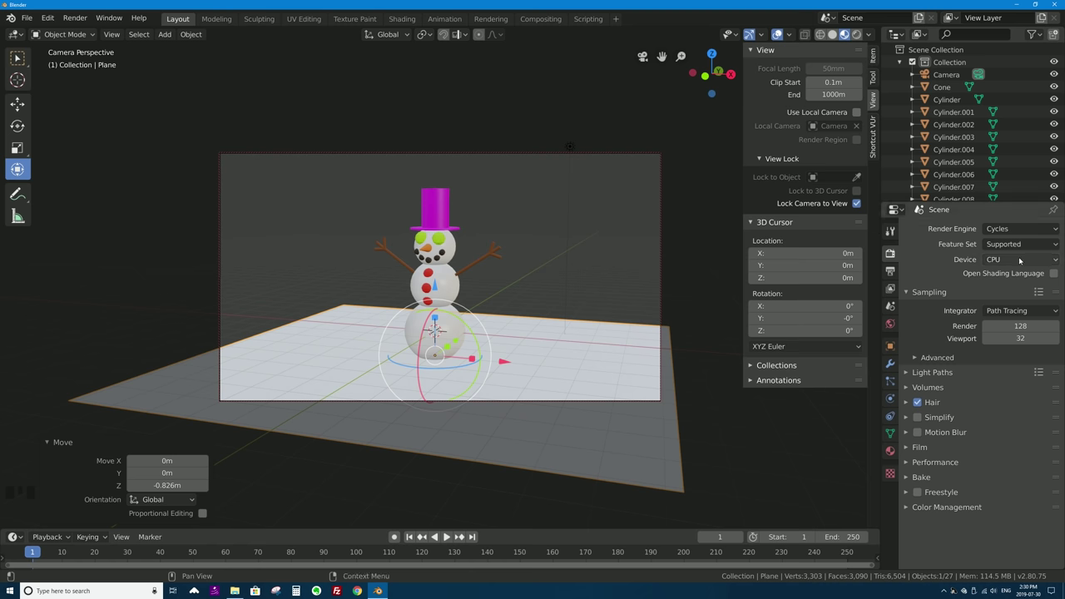
left_click(70, 19)
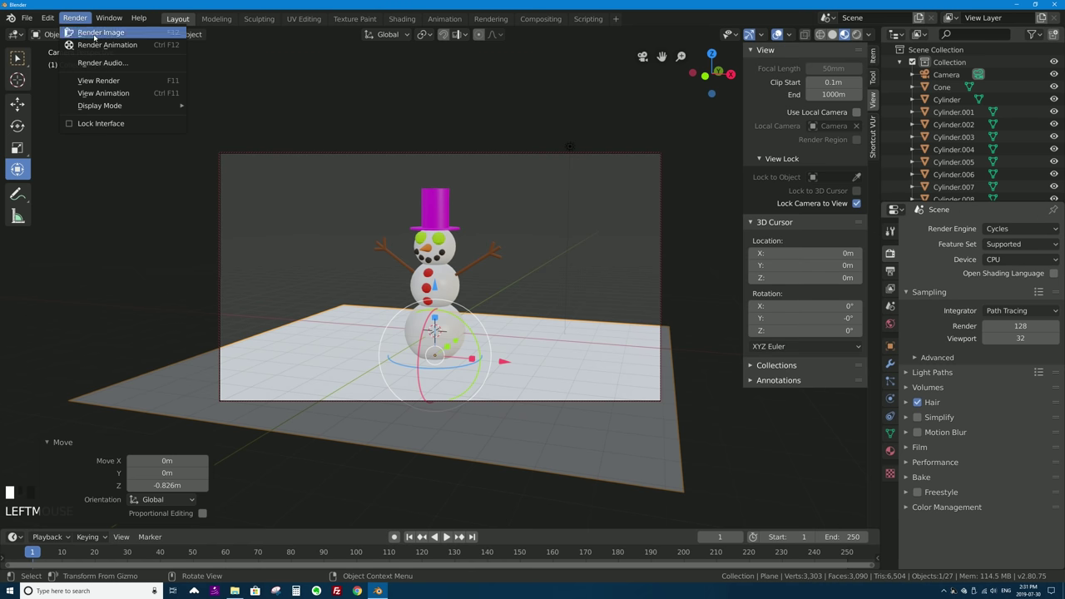
left_click(97, 33)
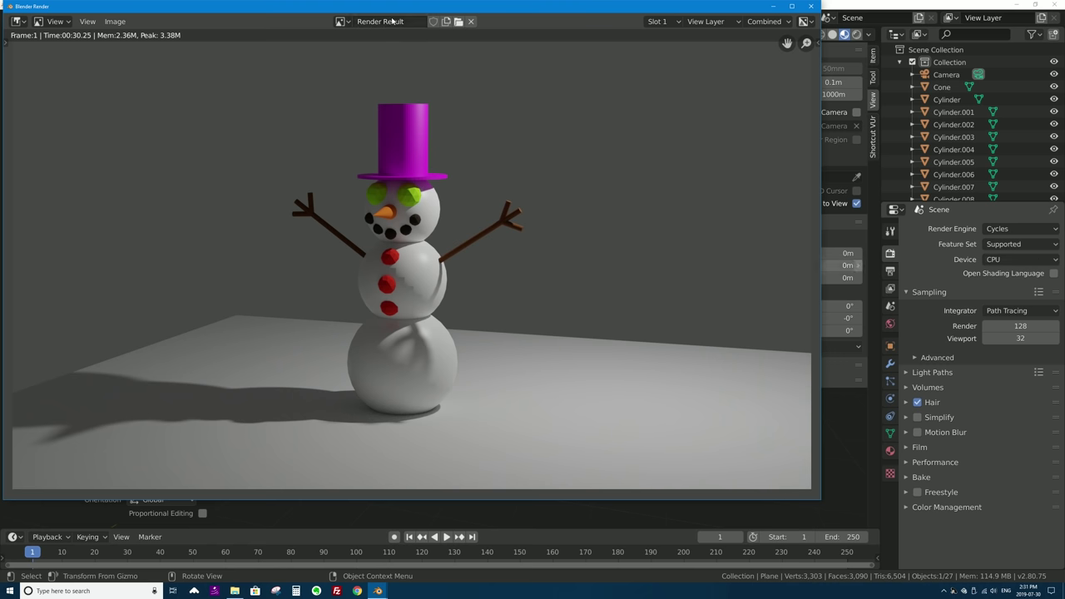
left_click_drag(392, 11, 458, 17)
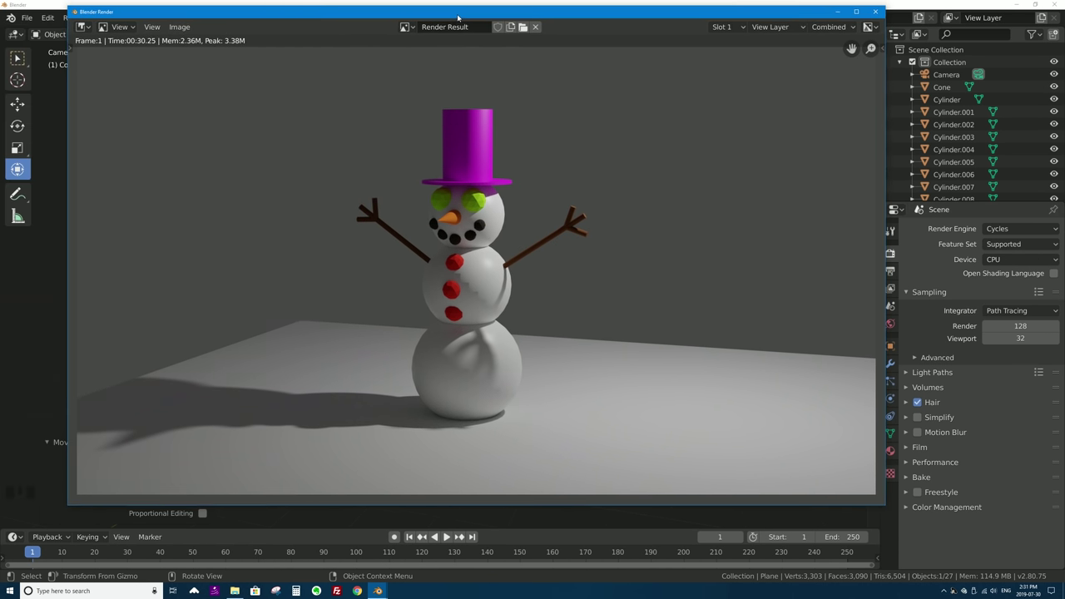
Step: Start saving the rendered image under a new name, choosing the E:\Desktop folder and the file name snowman-rander.png
left_click(186, 29)
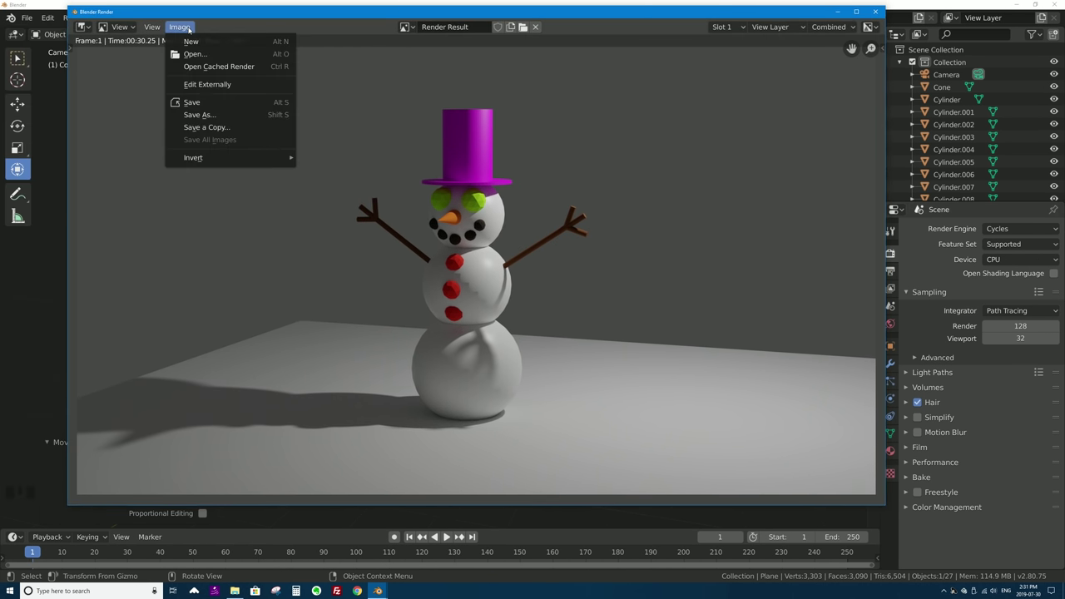
left_click(200, 115)
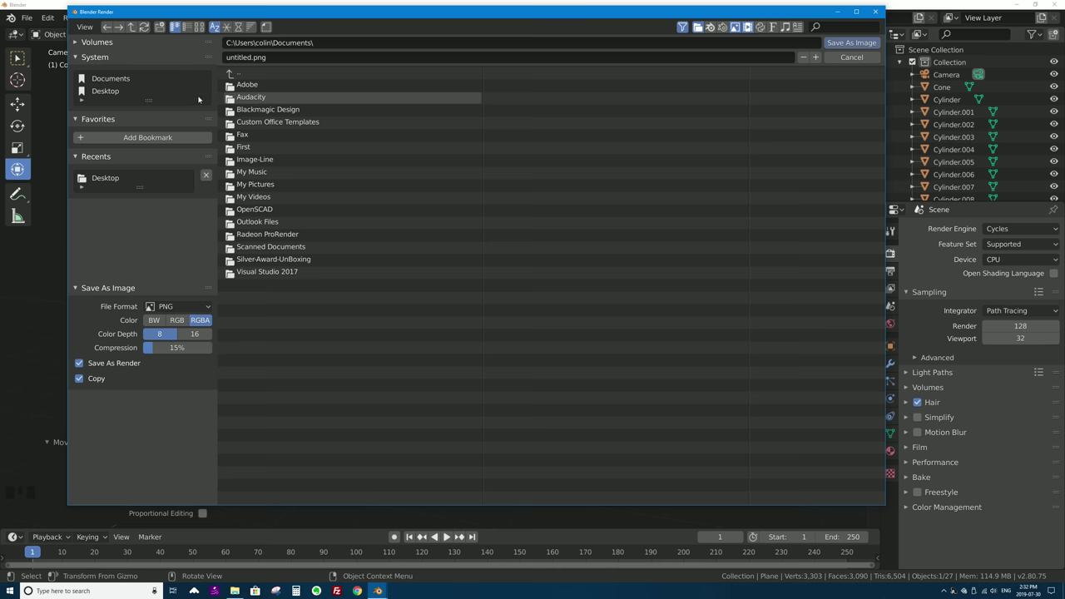
left_click_drag(218, 15, 261, 34)
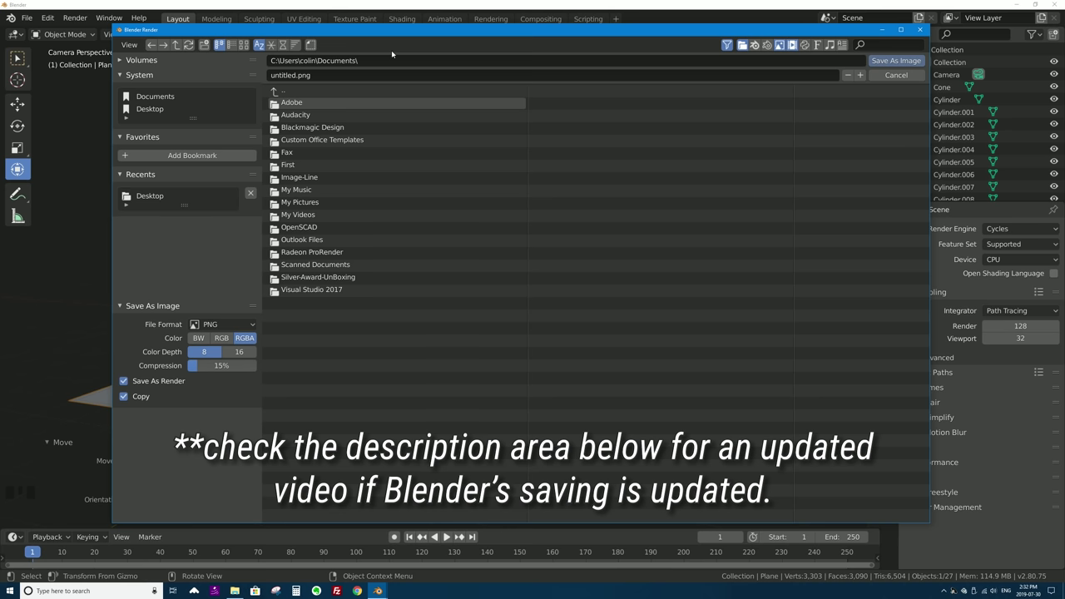
left_click(151, 109)
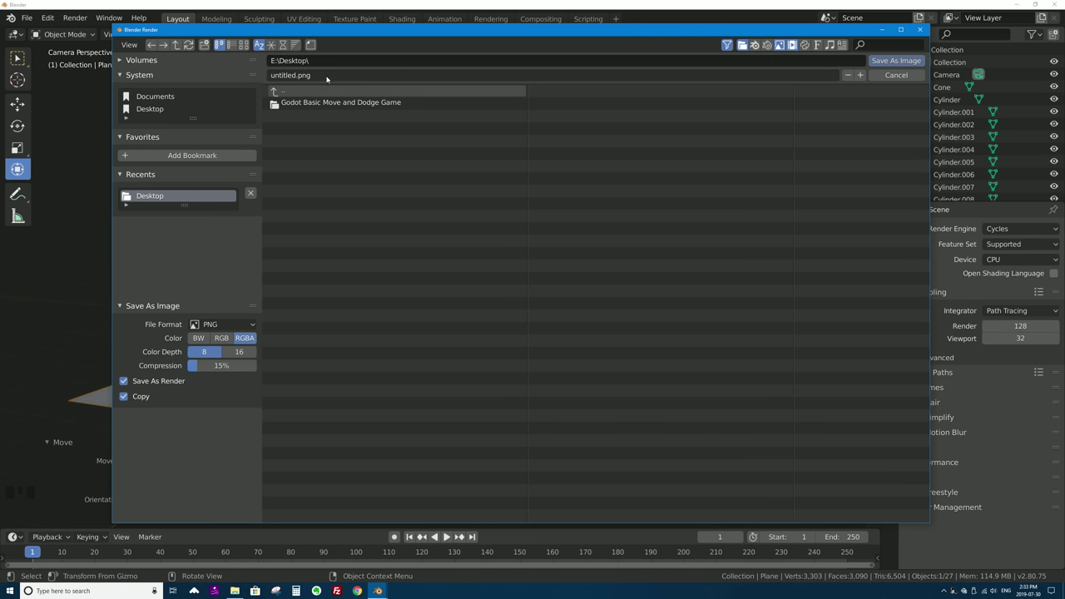
left_click(317, 78)
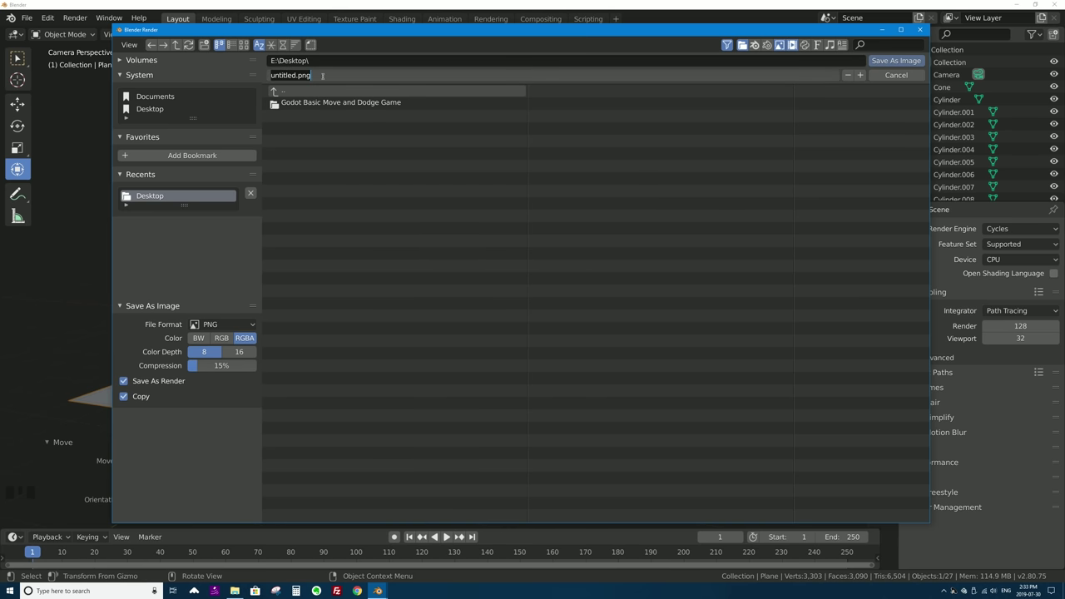
type("snowman-rander.png")
Step: Set the image file format to JPEG and save the render to the desktop as snowman-rander.jpg
left_click(121, 59)
left_click(120, 60)
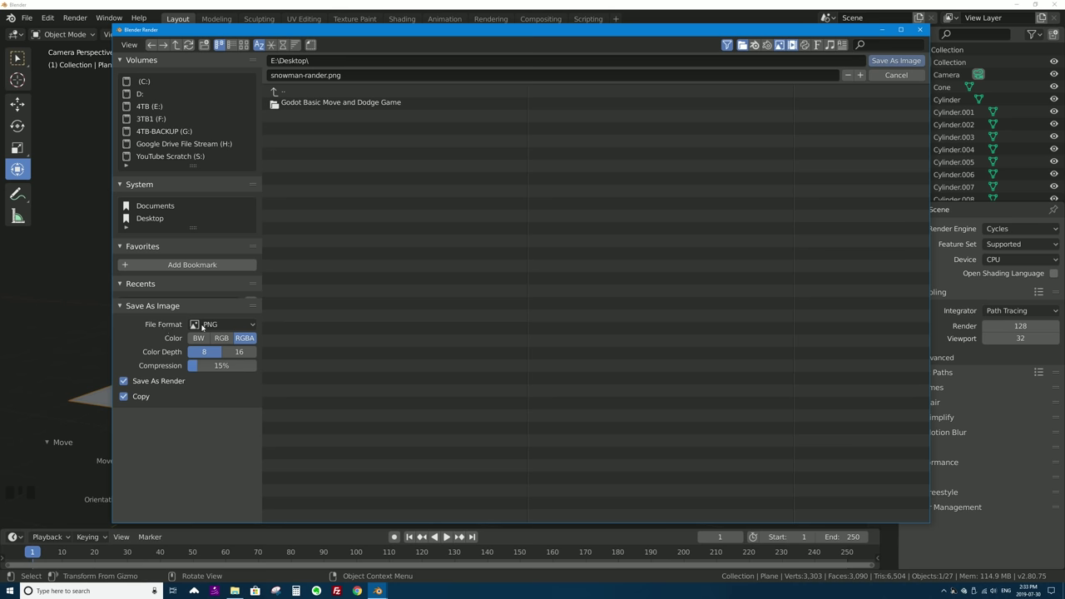
left_click(245, 326)
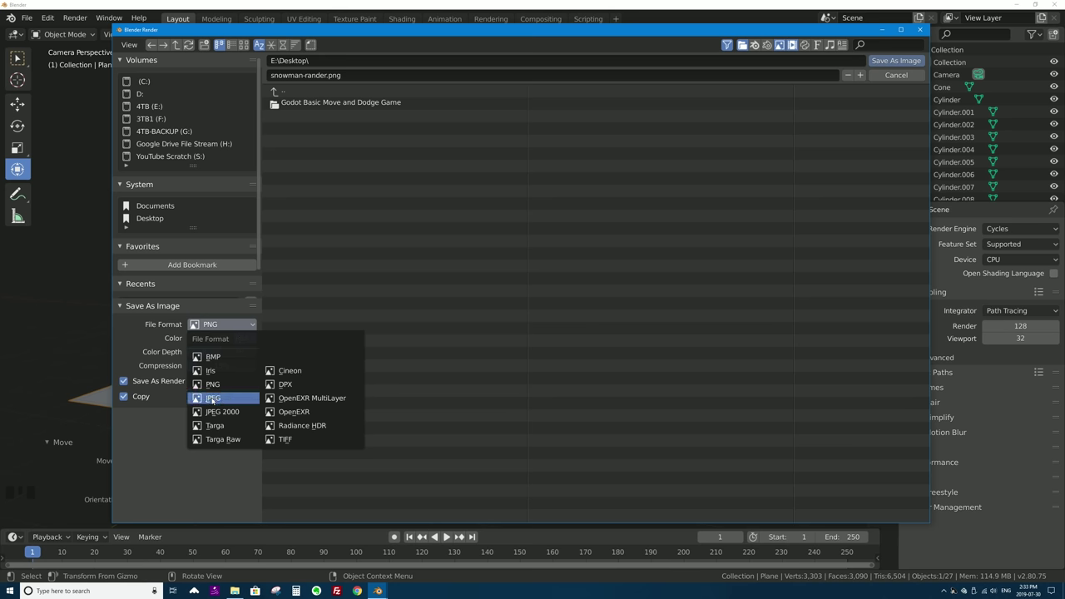
left_click(212, 399)
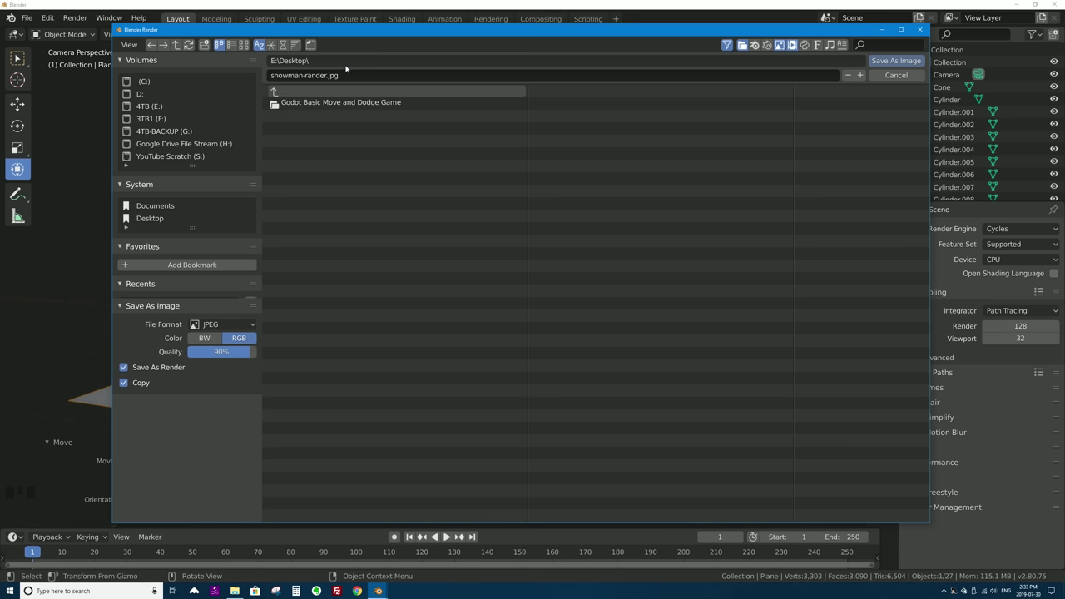
left_click(889, 60)
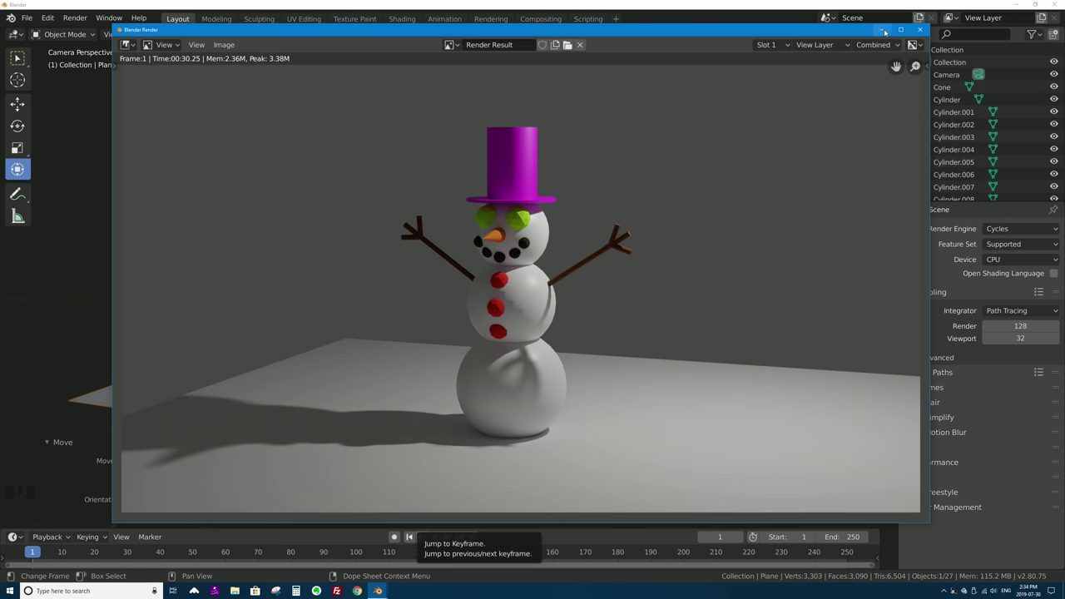
Step: Minimise the render window and the main window, and open the saved snowman image from the desktop
left_click(884, 31)
left_click(1011, 4)
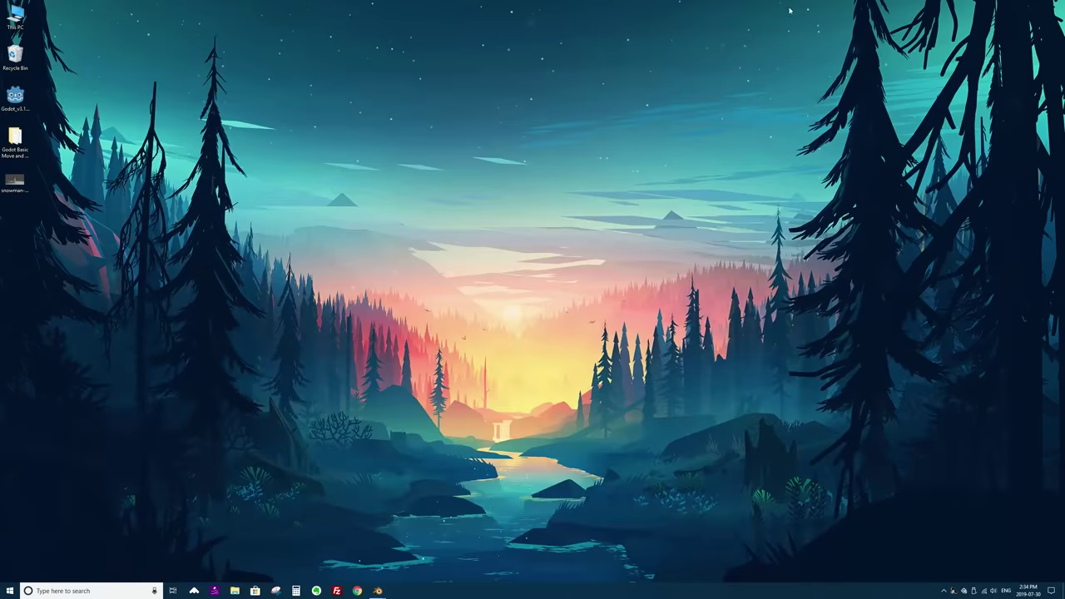
double_click(15, 180)
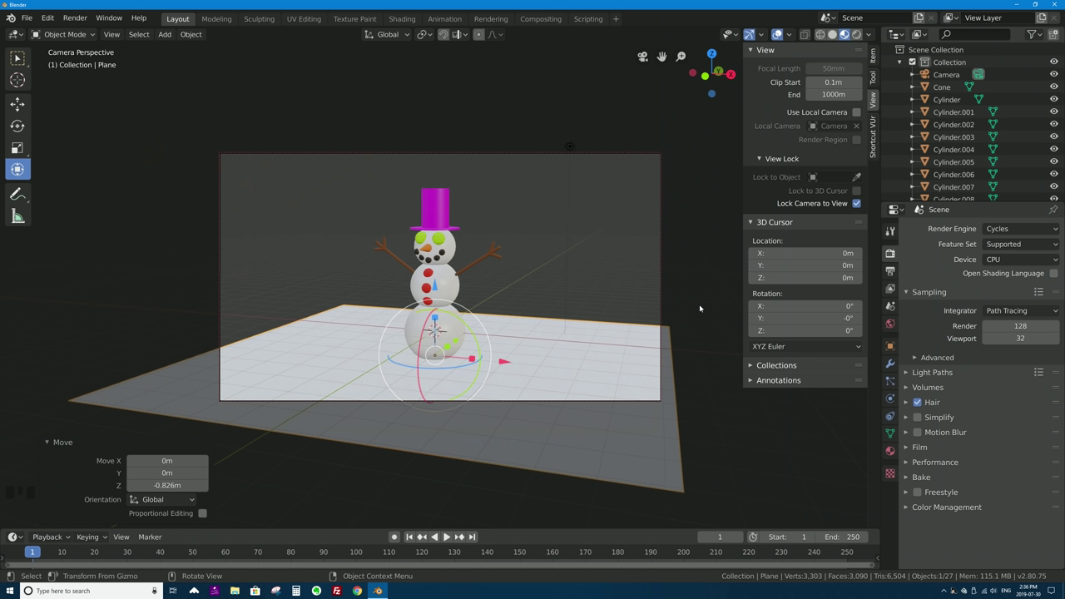
Step: Save the snowman project as a Blender file named snowman001 in the E:\Desktop folder
left_click(30, 20)
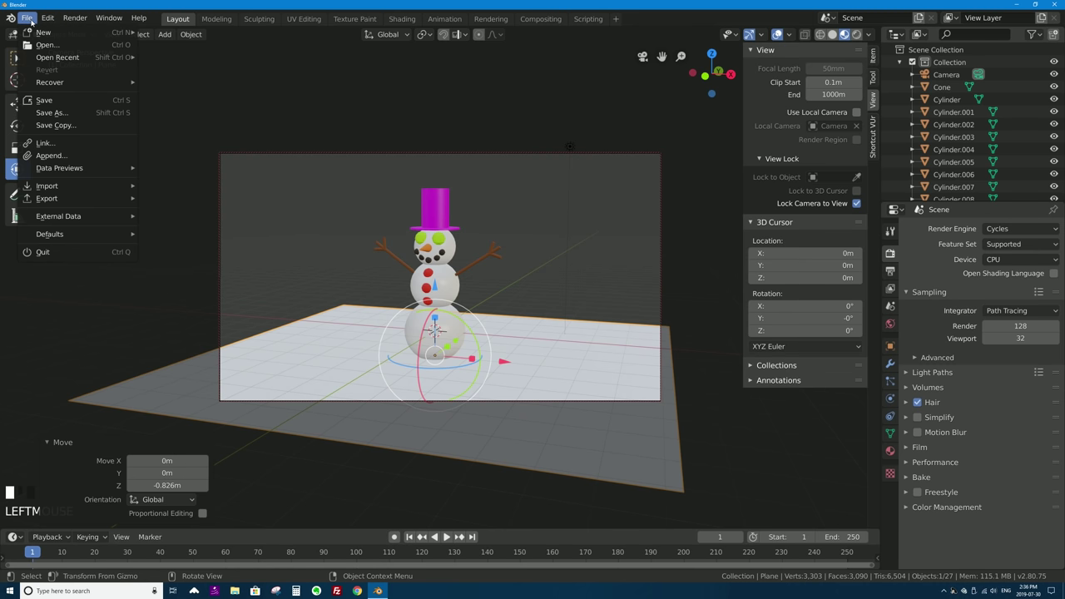
left_click(68, 115)
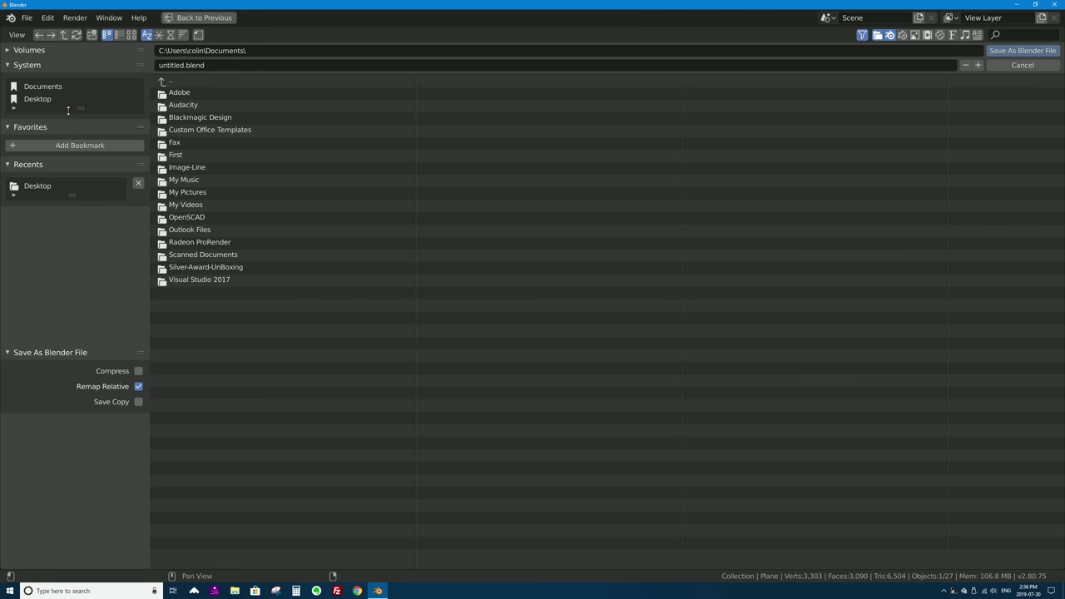
left_click(27, 52)
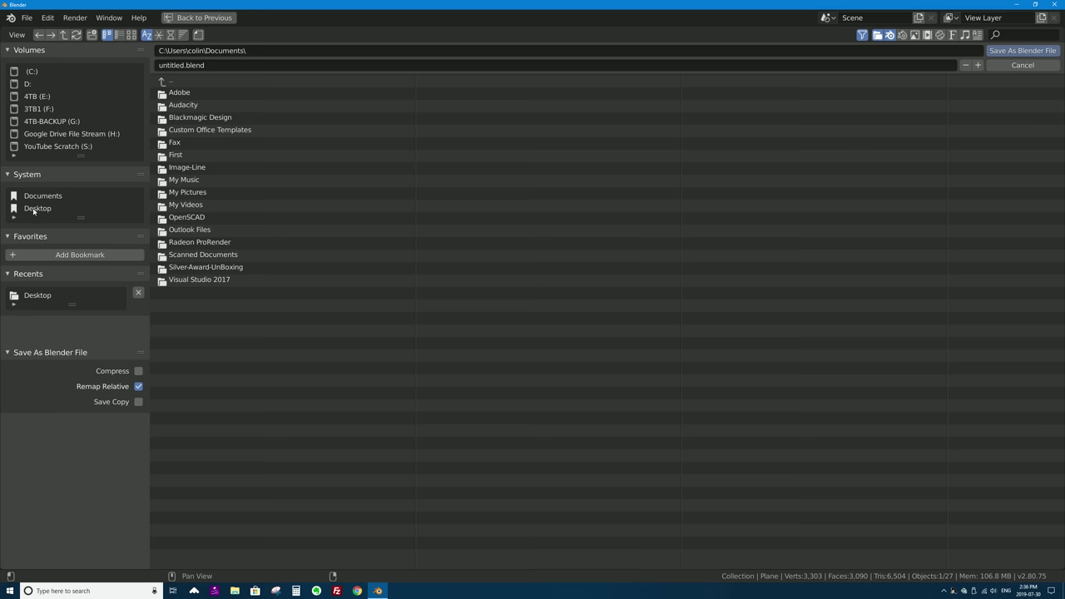
left_click(33, 209)
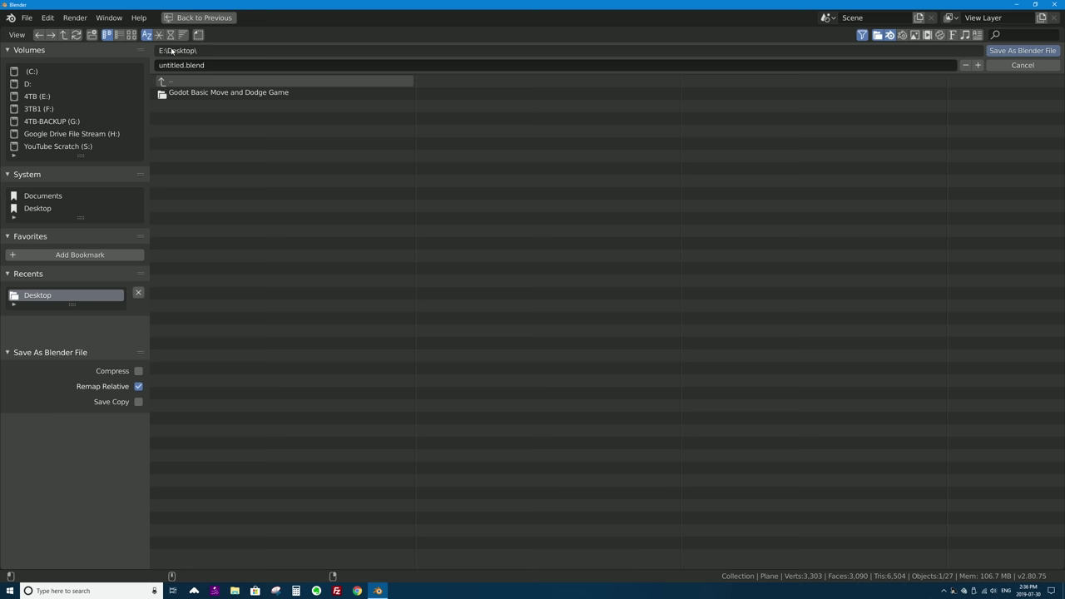
left_click(212, 63)
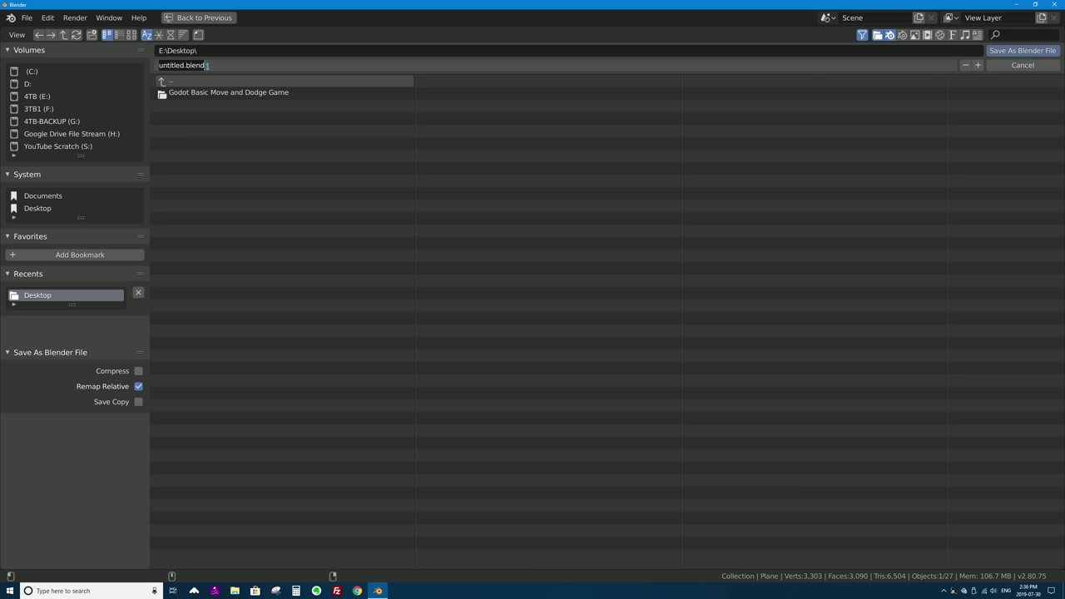
left_click_drag(207, 65, 145, 64)
left_click_drag(222, 65, 110, 66)
type("snowman001")
left_click(1012, 50)
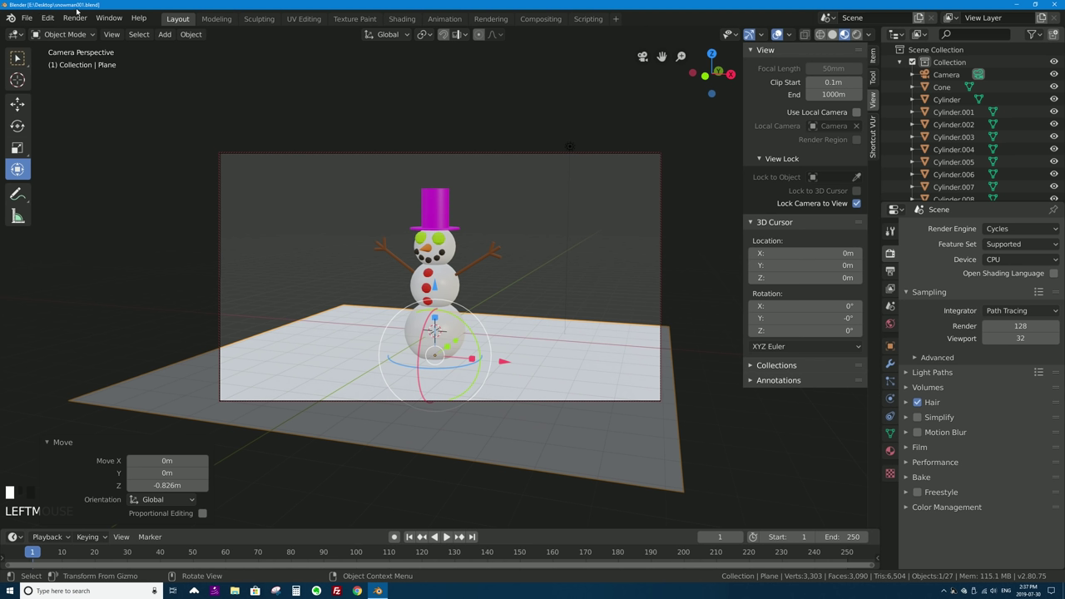
Step: Change the base color of the snowman's hat material to turquoise and save the project to its existing file
left_click(431, 200)
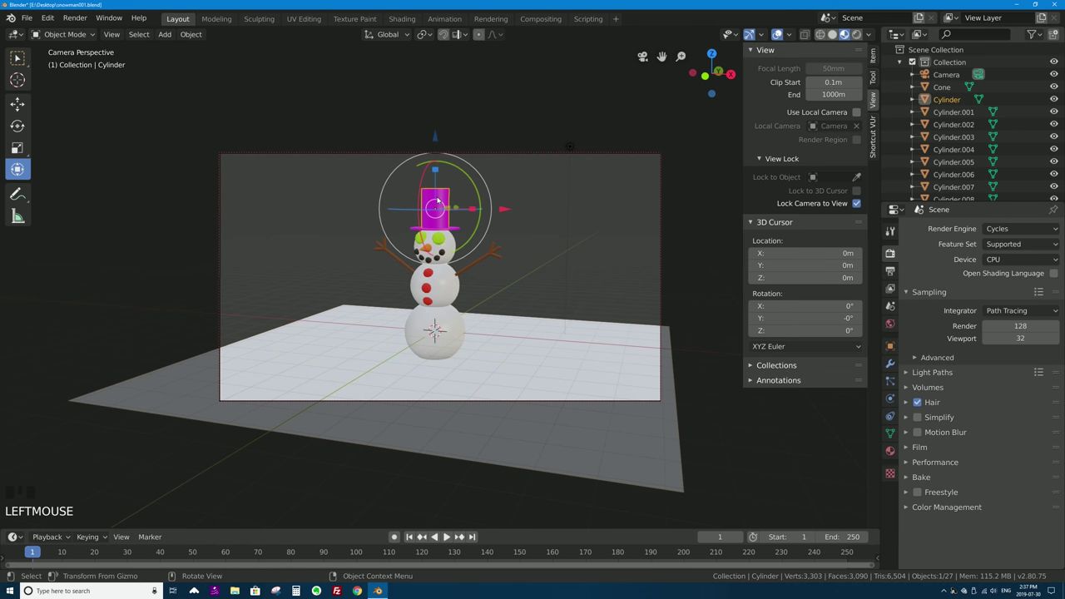
left_click(890, 450)
left_click(1007, 374)
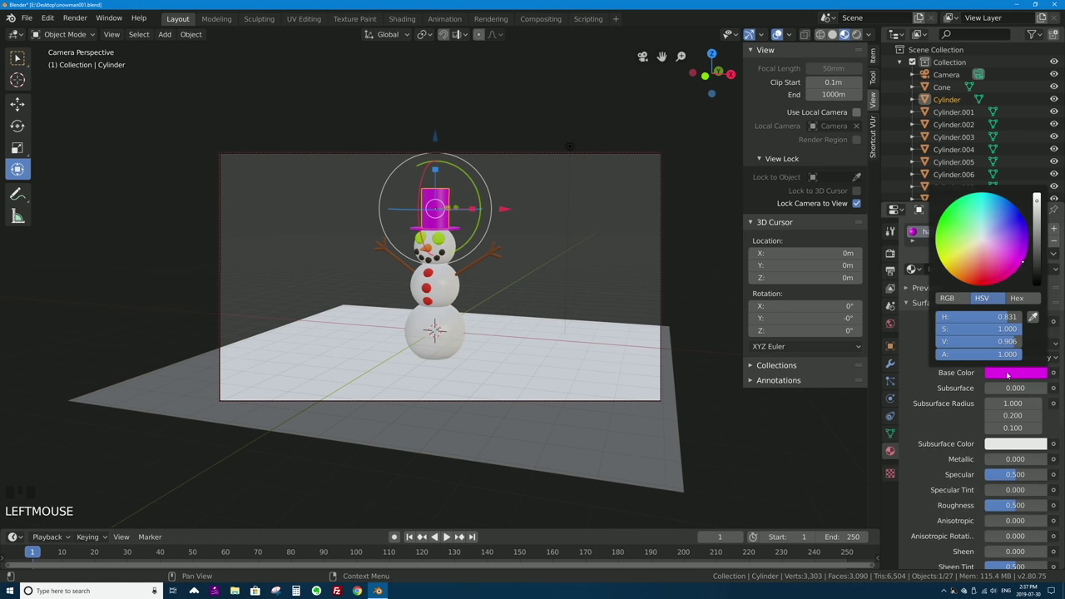
left_click_drag(985, 215, 978, 193)
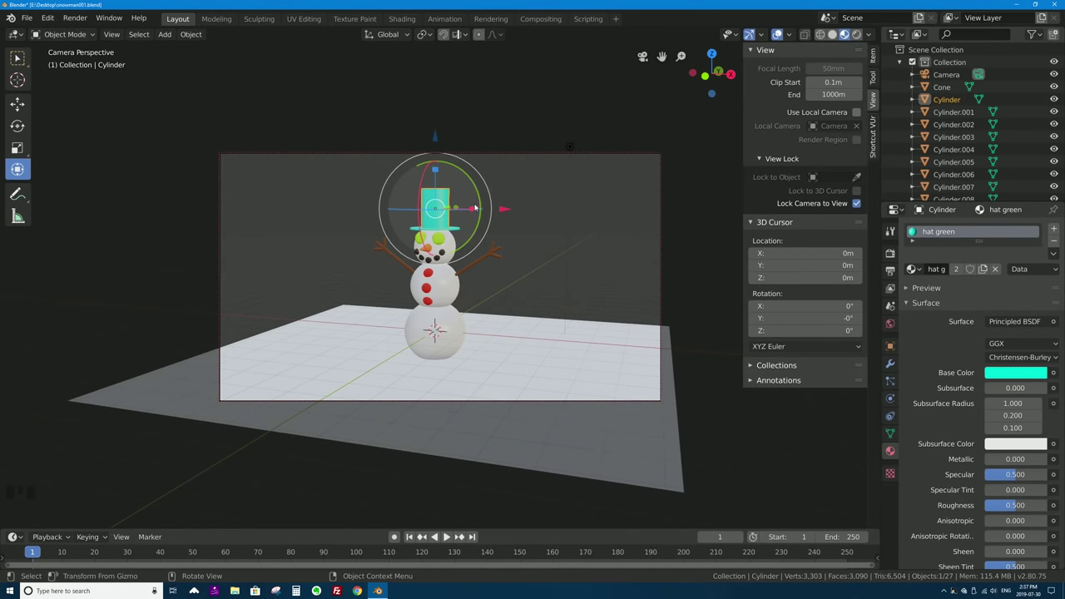
left_click(27, 17)
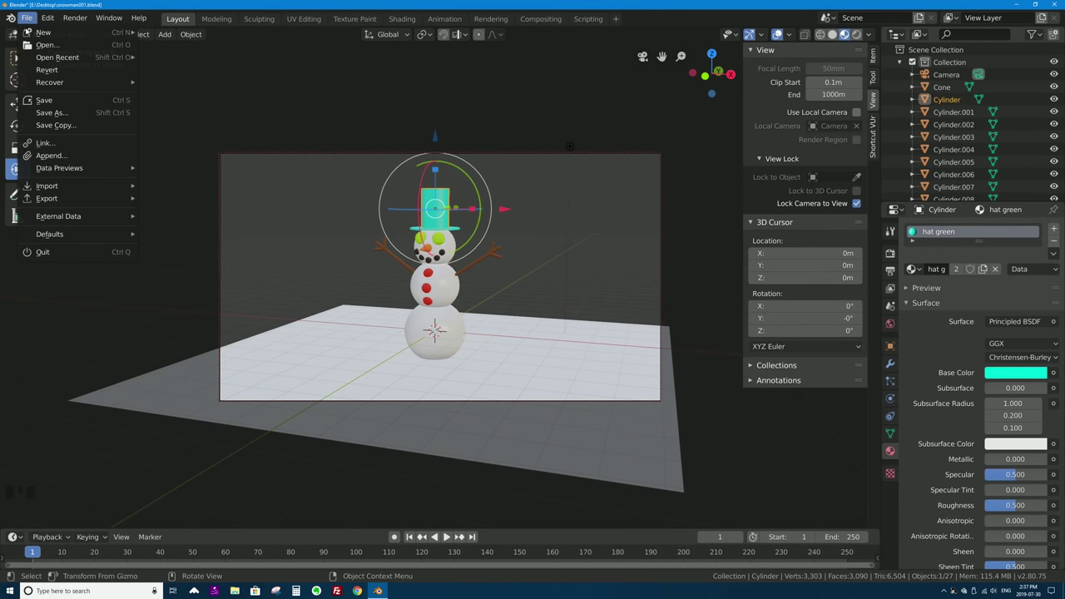
left_click(45, 101)
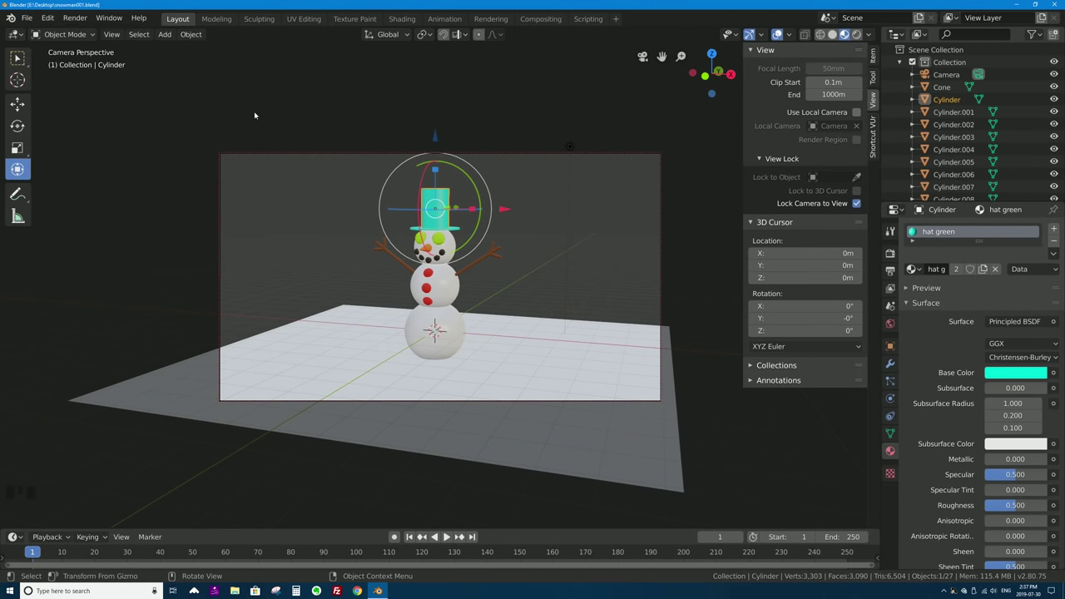